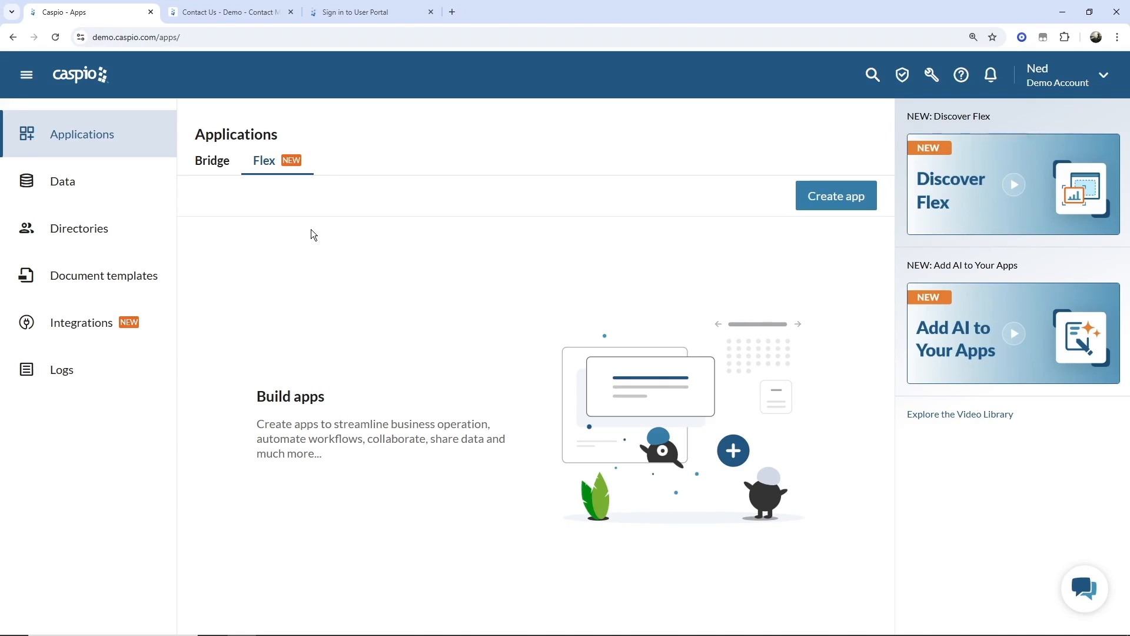
- View the public Contact Us demo form, then go to the User Portal sign-in page
{"action": "left_click", "coordinate": [255, 13]}
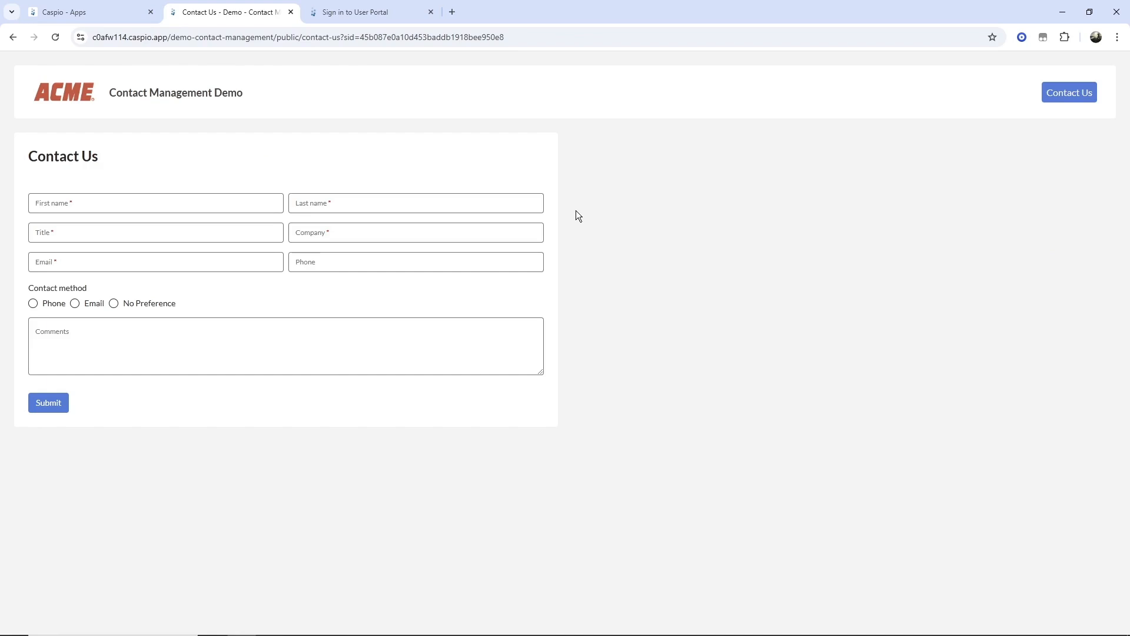
{"action": "left_click", "coordinate": [376, 13]}
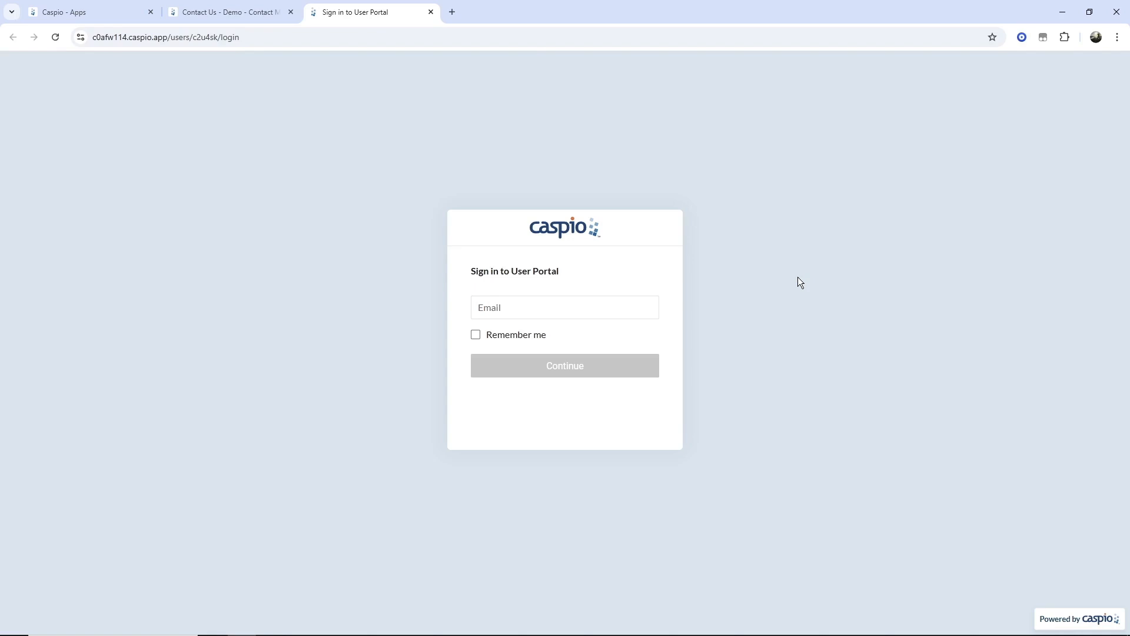
- Sign in to the user portal with the admin's email and password
{"action": "left_click", "coordinate": [631, 306]}
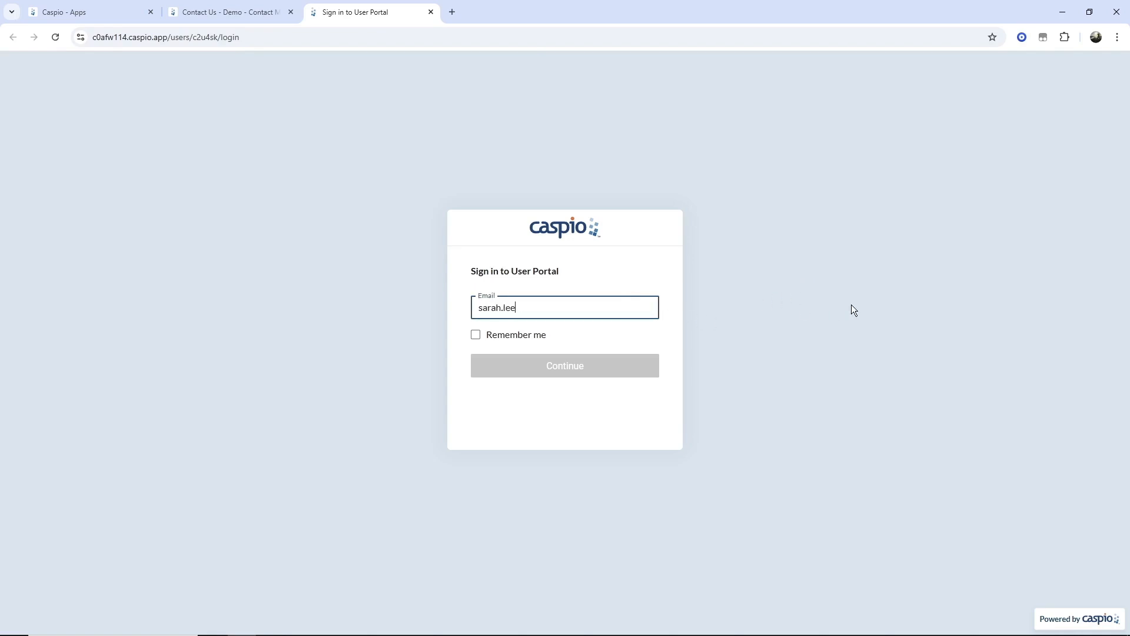
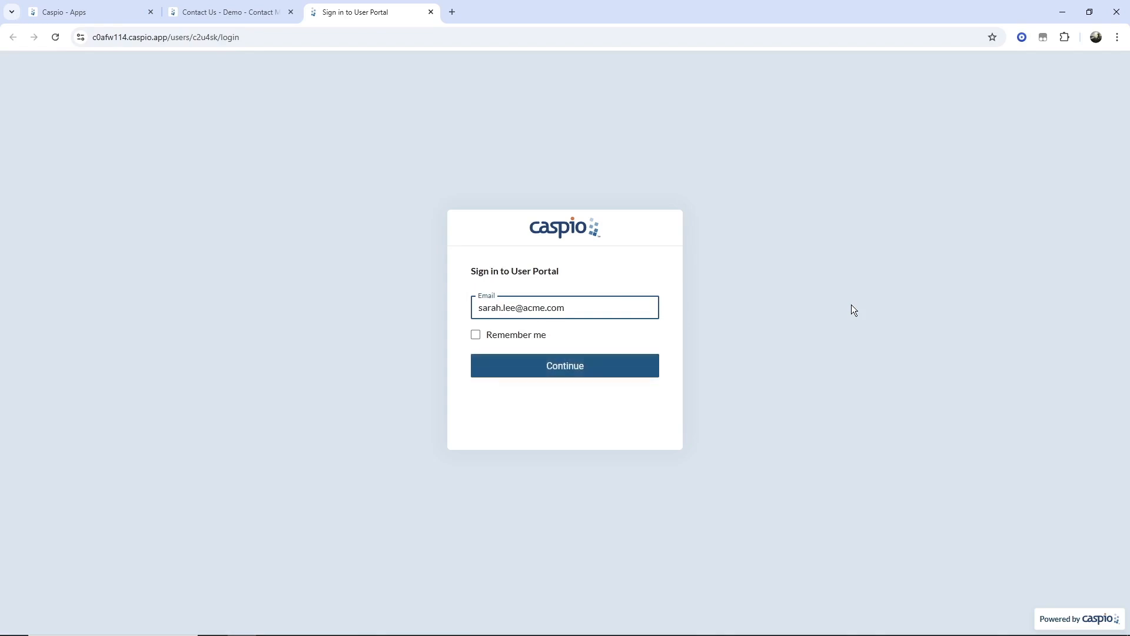
{"action": "key", "text": "Return"}
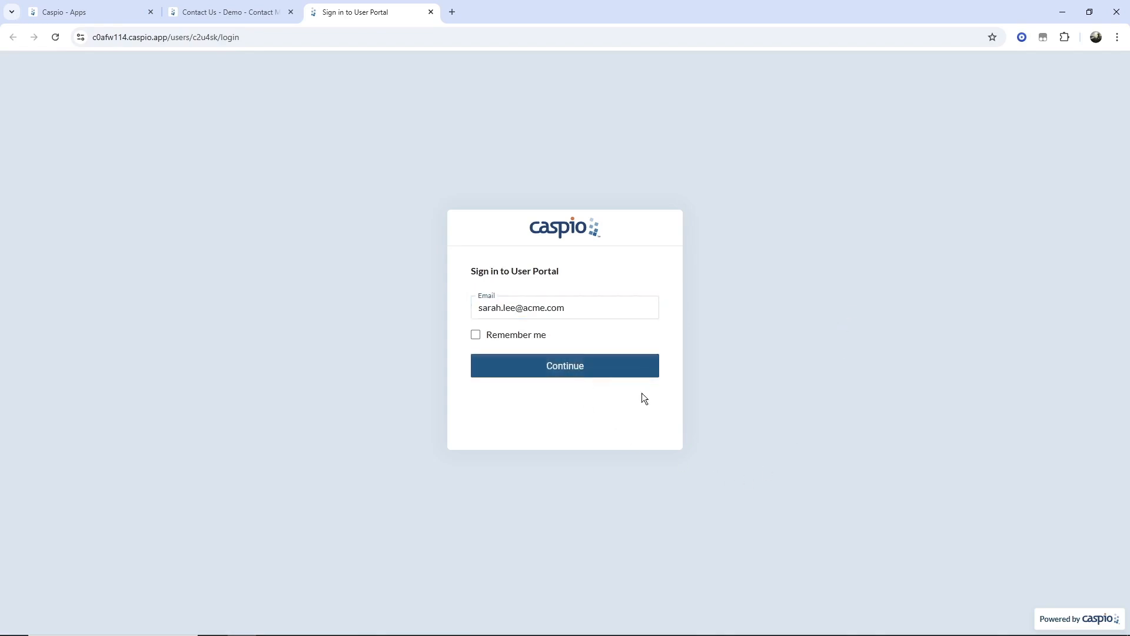
{"action": "left_click", "coordinate": [599, 370]}
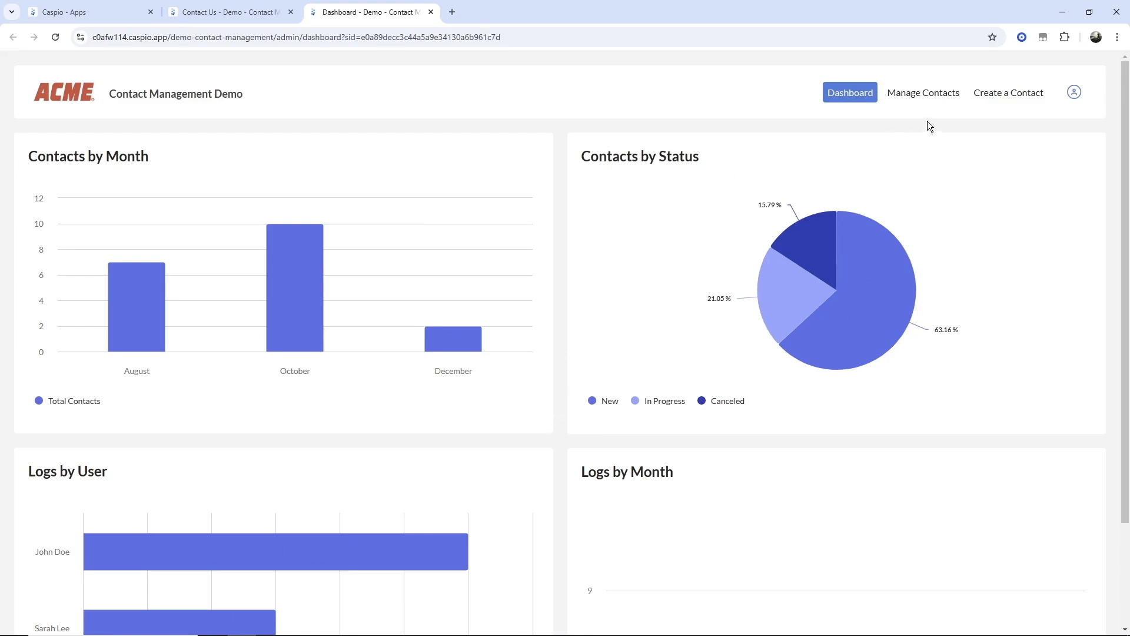
- Browse Manage Contacts, the status filter, the first contact's details and the Create a Contact form
{"action": "left_click", "coordinate": [924, 98]}
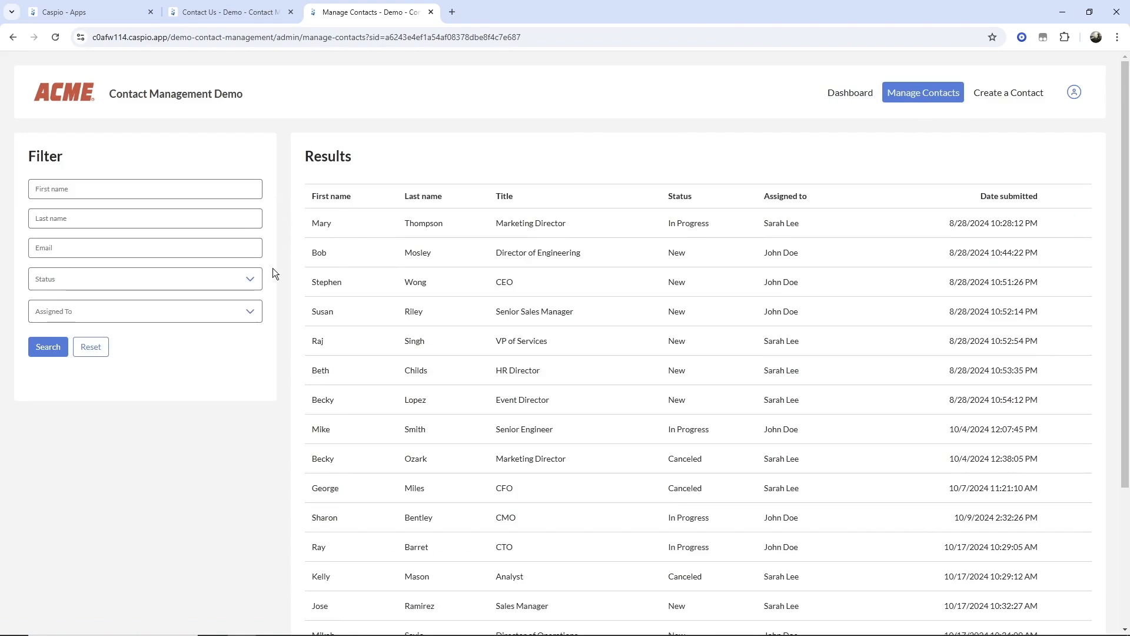
{"action": "left_click", "coordinate": [259, 279]}
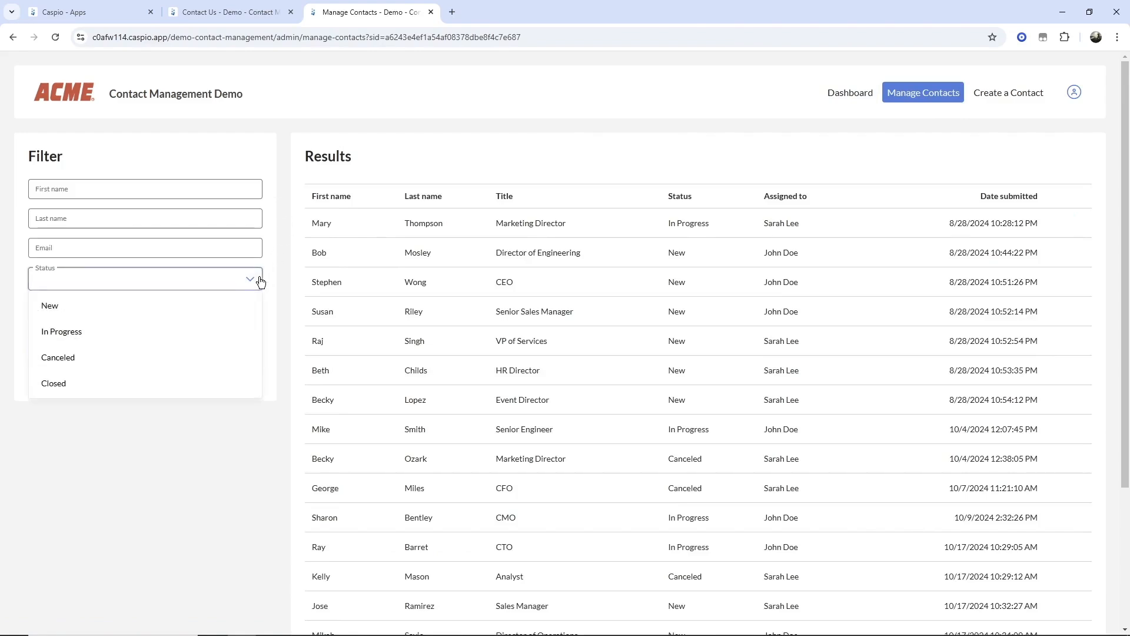
{"action": "left_click", "coordinate": [274, 259]}
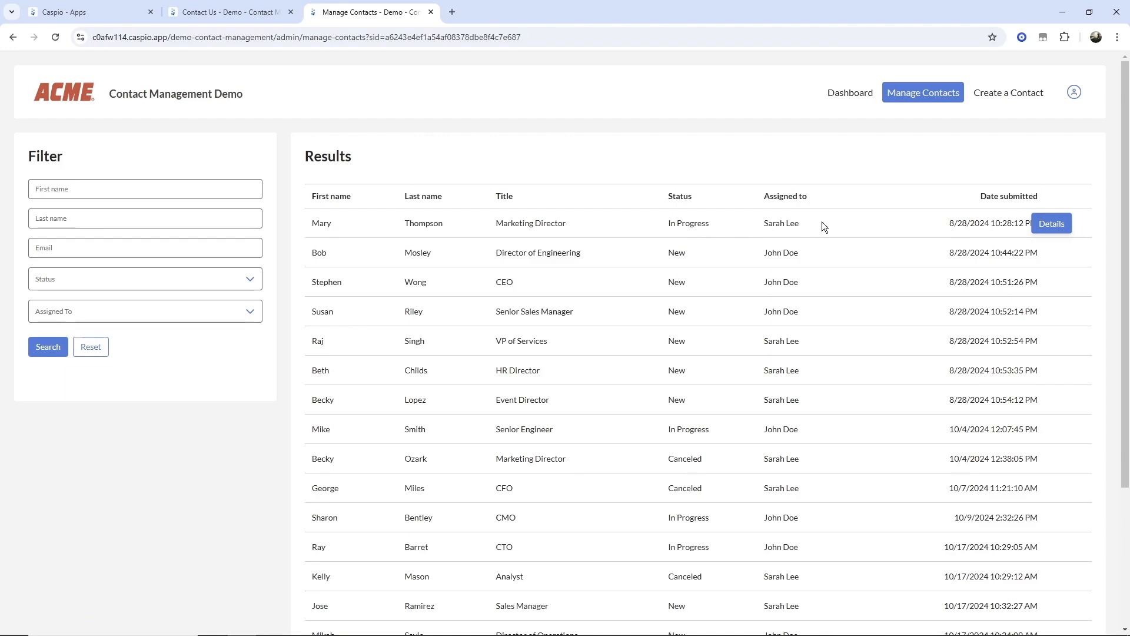
{"action": "left_click", "coordinate": [1051, 226]}
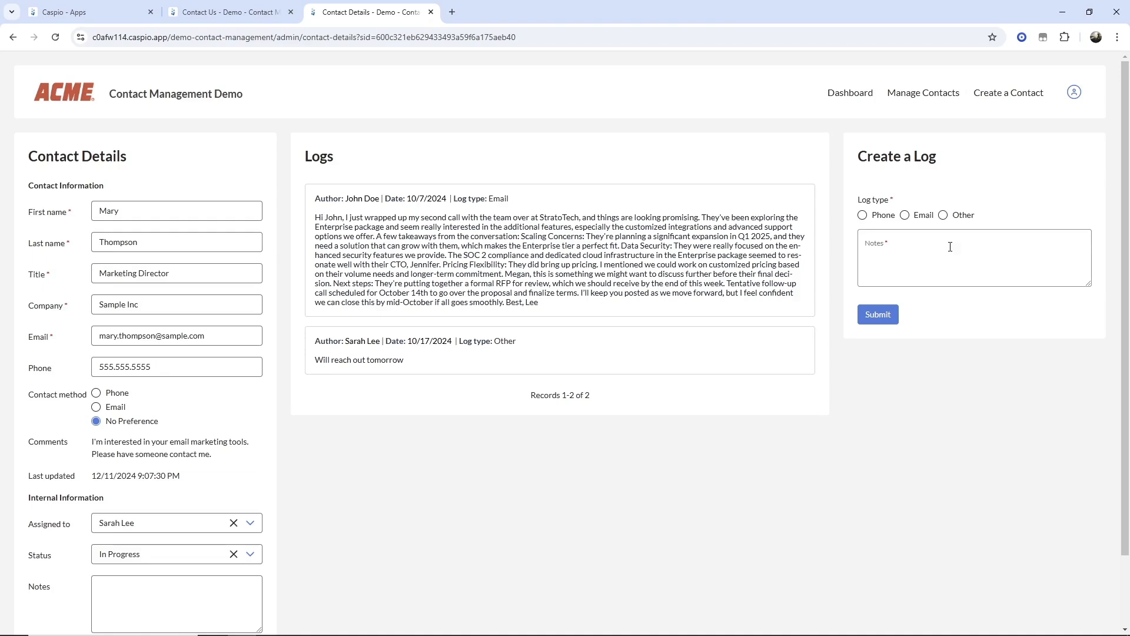
{"action": "left_click", "coordinate": [1008, 104]}
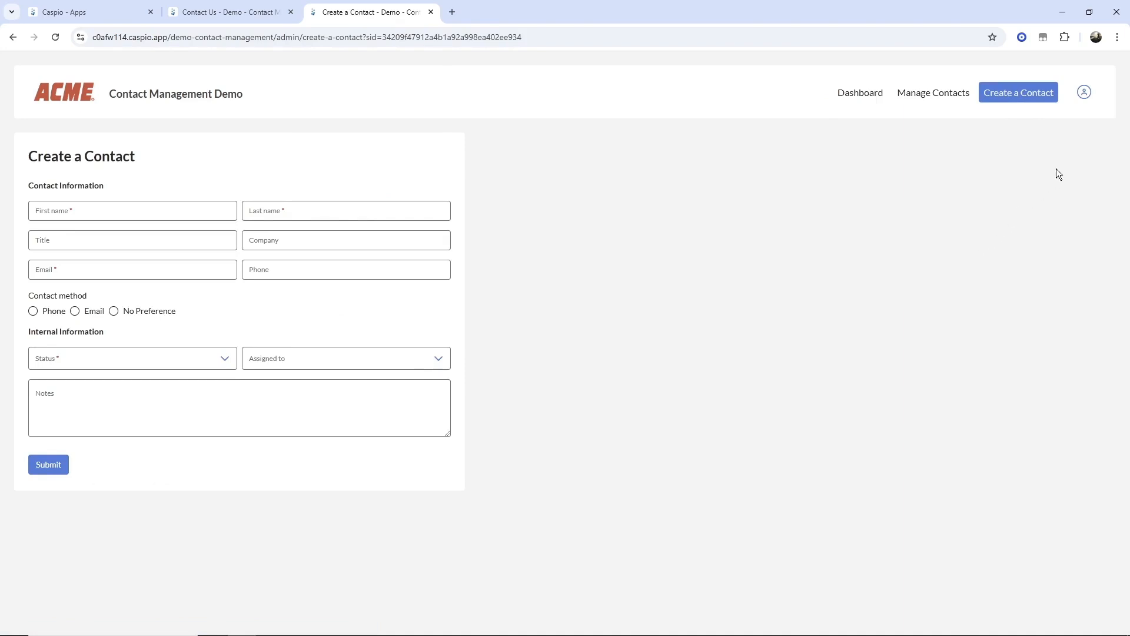
{"action": "left_click", "coordinate": [1084, 93]}
- Sign out, then sign back in with the sales rep's email and password
{"action": "left_click", "coordinate": [1023, 197]}
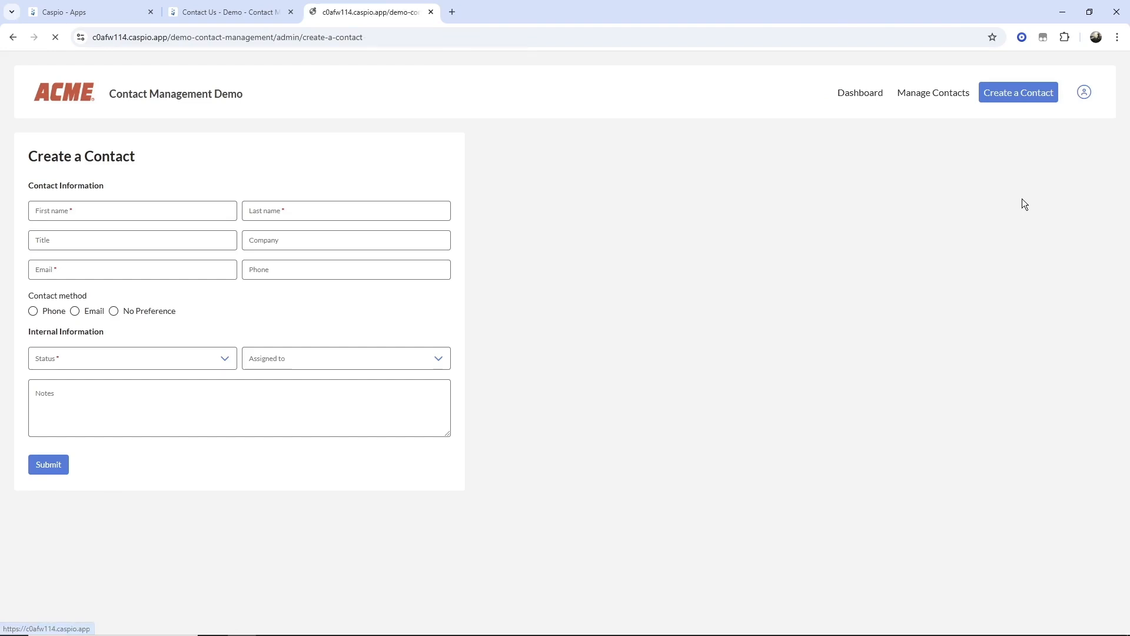
{"action": "left_click", "coordinate": [603, 303]}
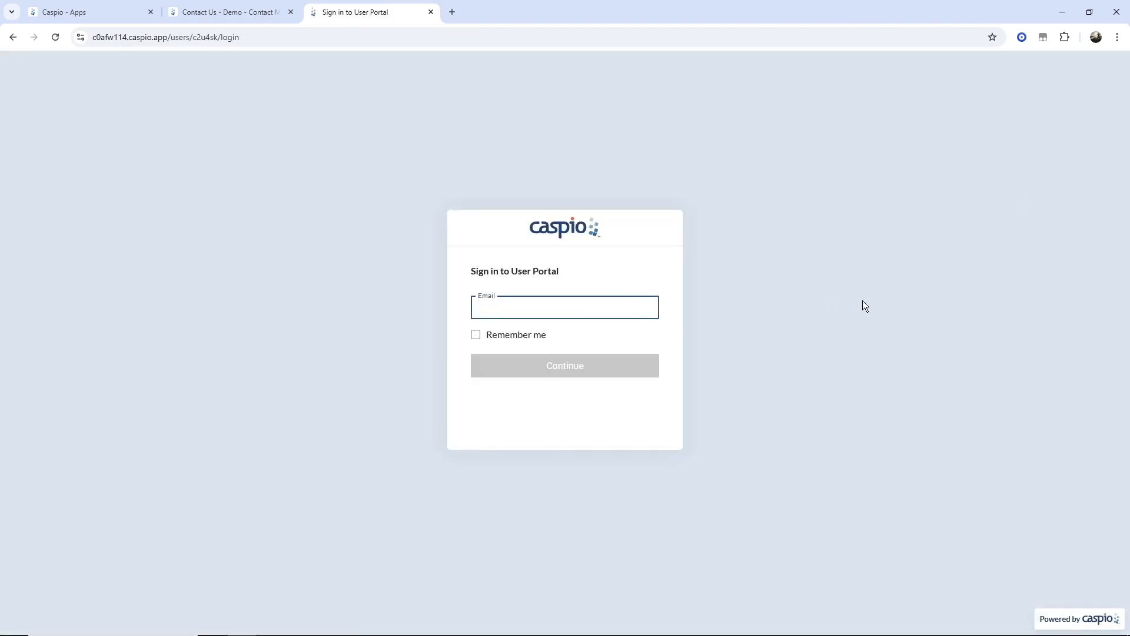
{"action": "type", "text": "john.doe@acme.com"}
{"action": "key", "text": "Return"}
{"action": "type", "text": "password"}
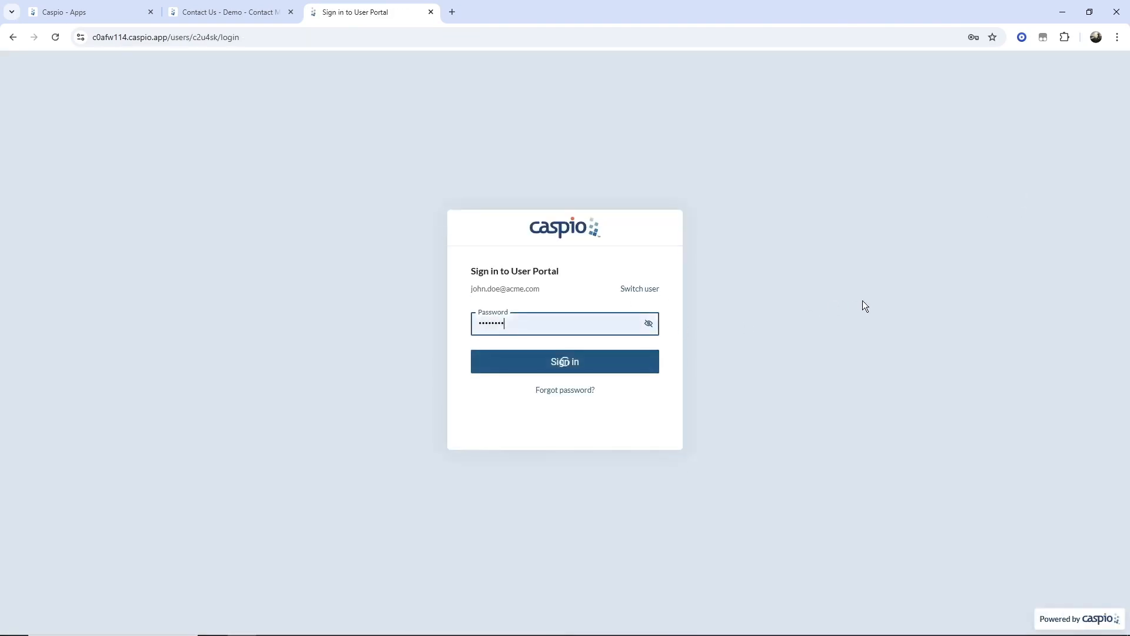
{"action": "key", "text": "Return"}
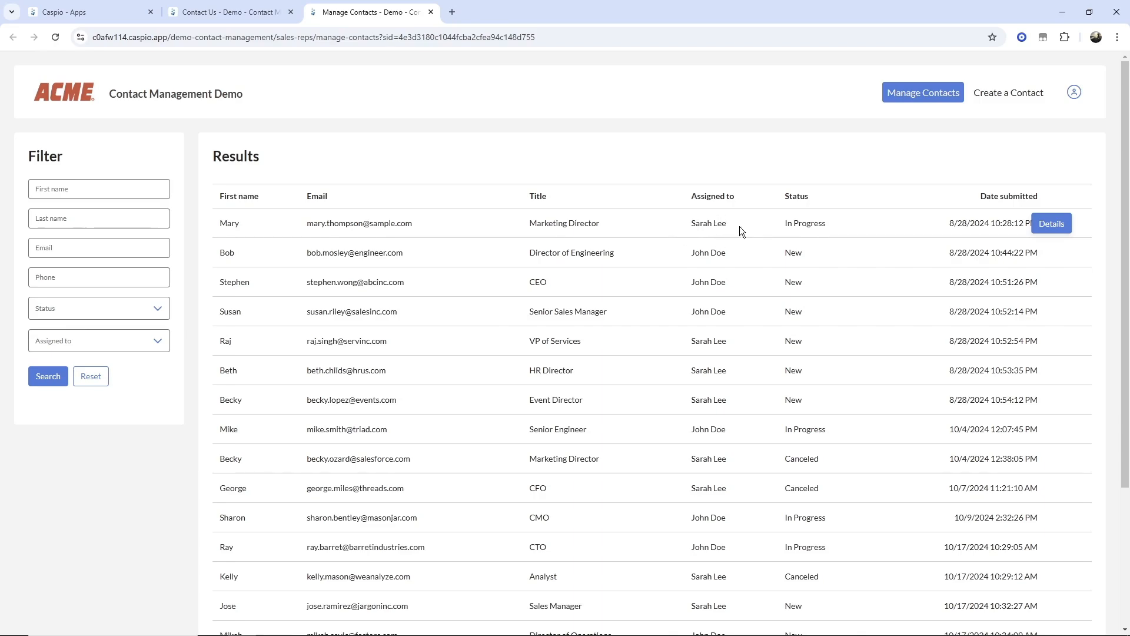
- As the sales rep, review two contacts' details and the Create a Contact form, then return to the Caspio Apps tab
{"action": "left_click", "coordinate": [1046, 224]}
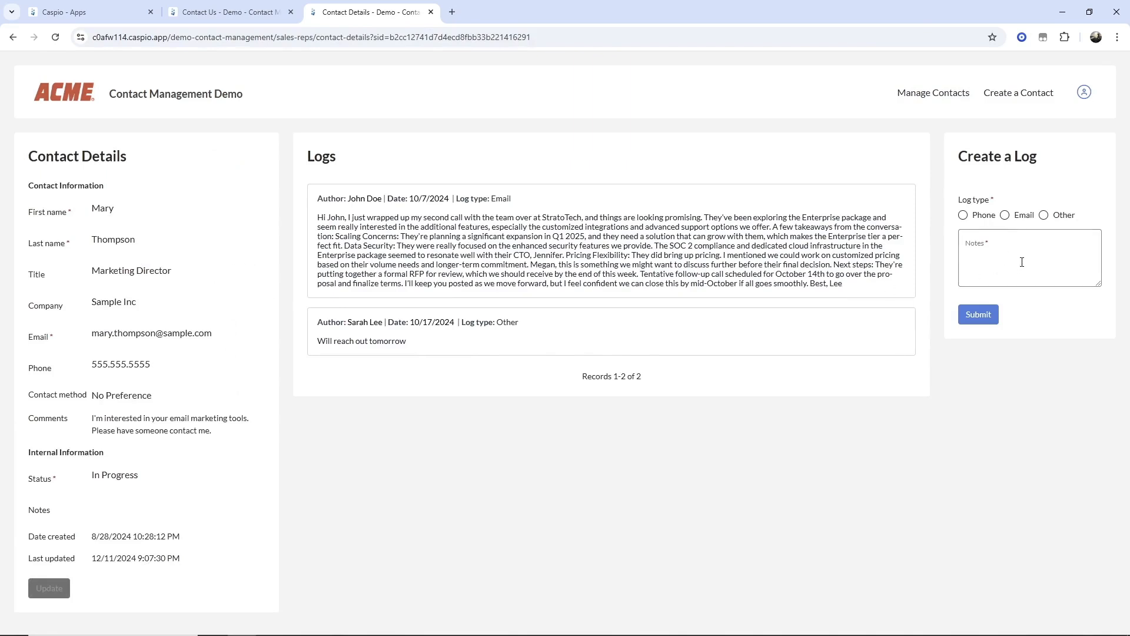
{"action": "left_click", "coordinate": [935, 94]}
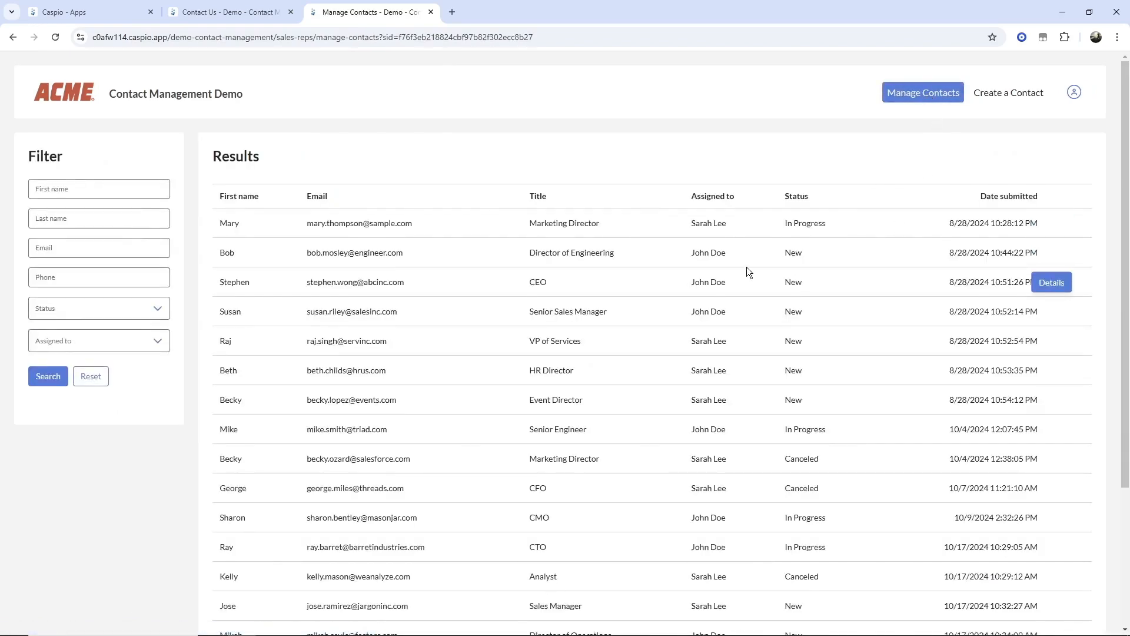
{"action": "mouse_move", "coordinate": [740, 265]}
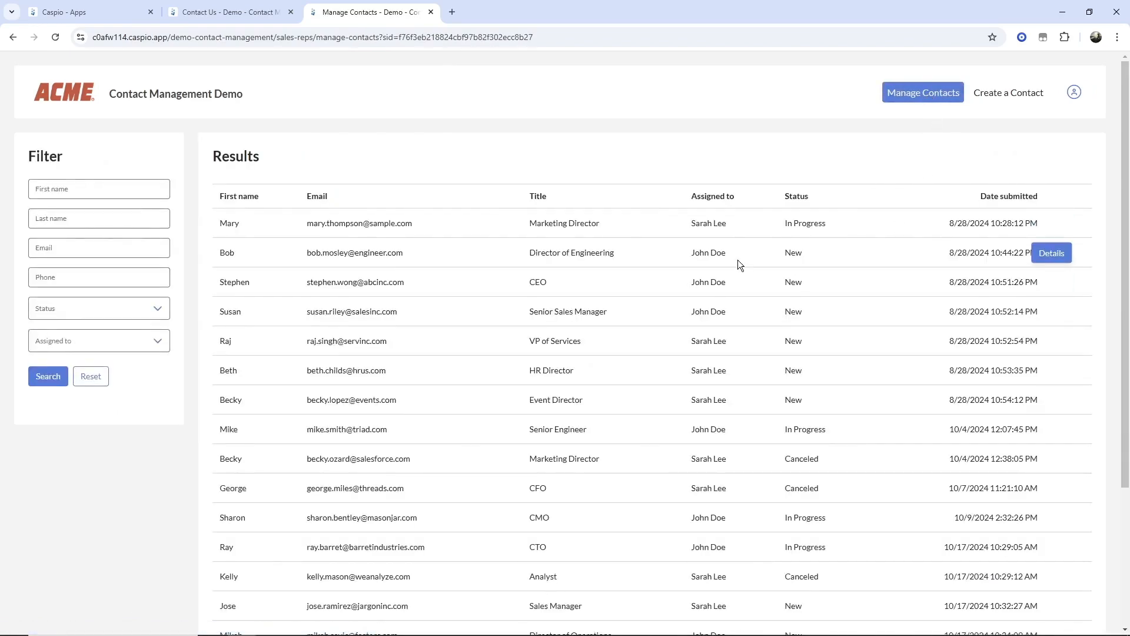
{"action": "left_click", "coordinate": [1055, 253]}
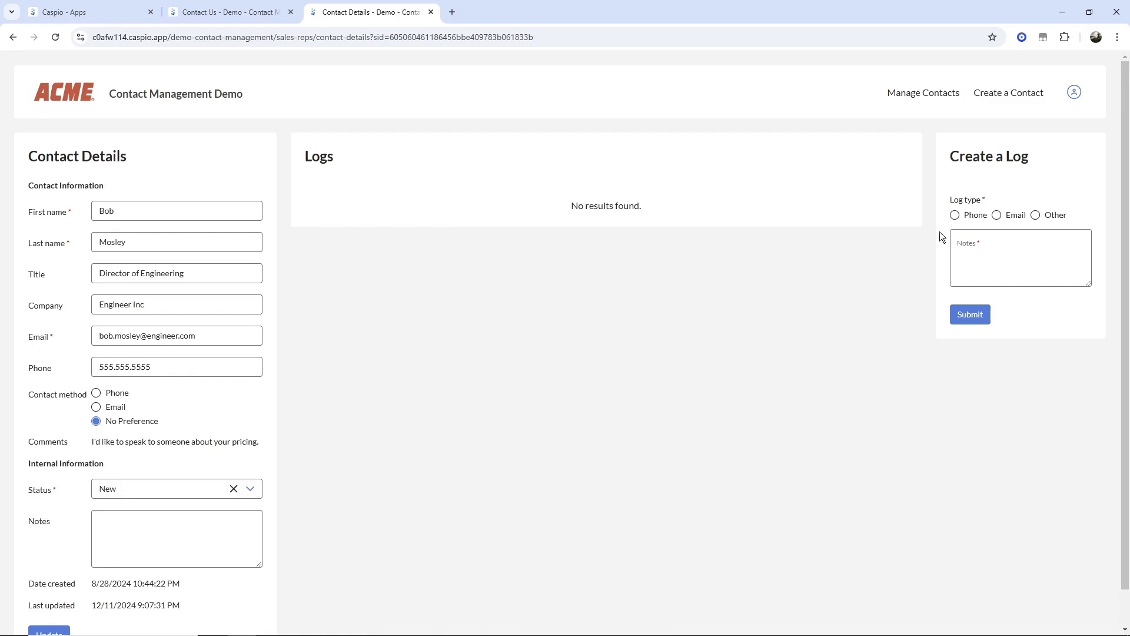
{"action": "left_click", "coordinate": [996, 96]}
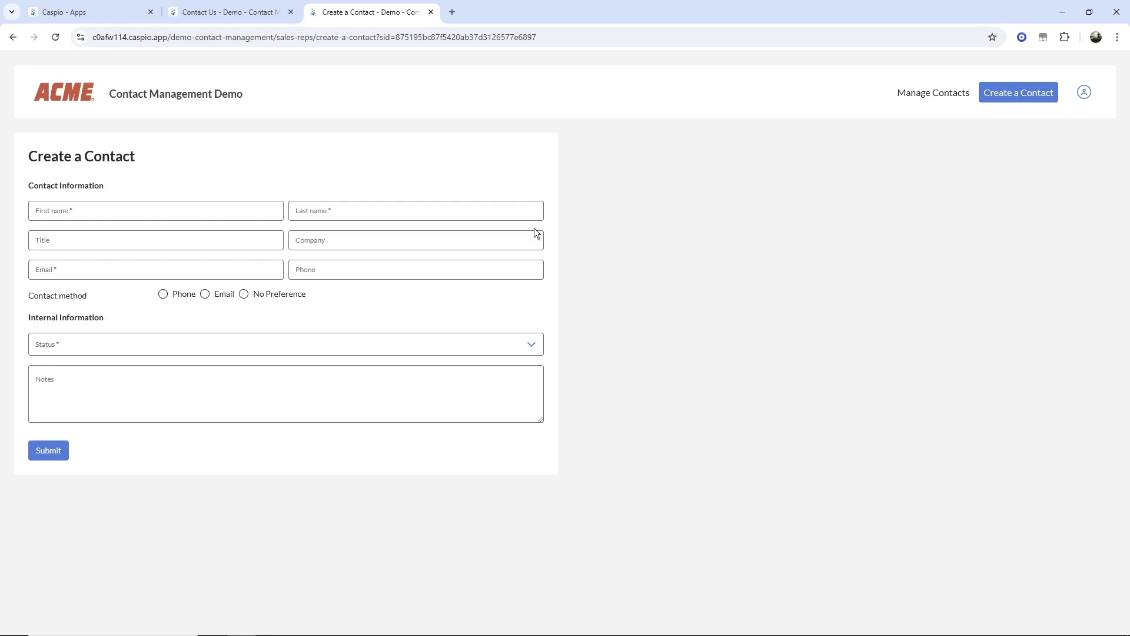
{"action": "key", "text": "ctrl+1"}
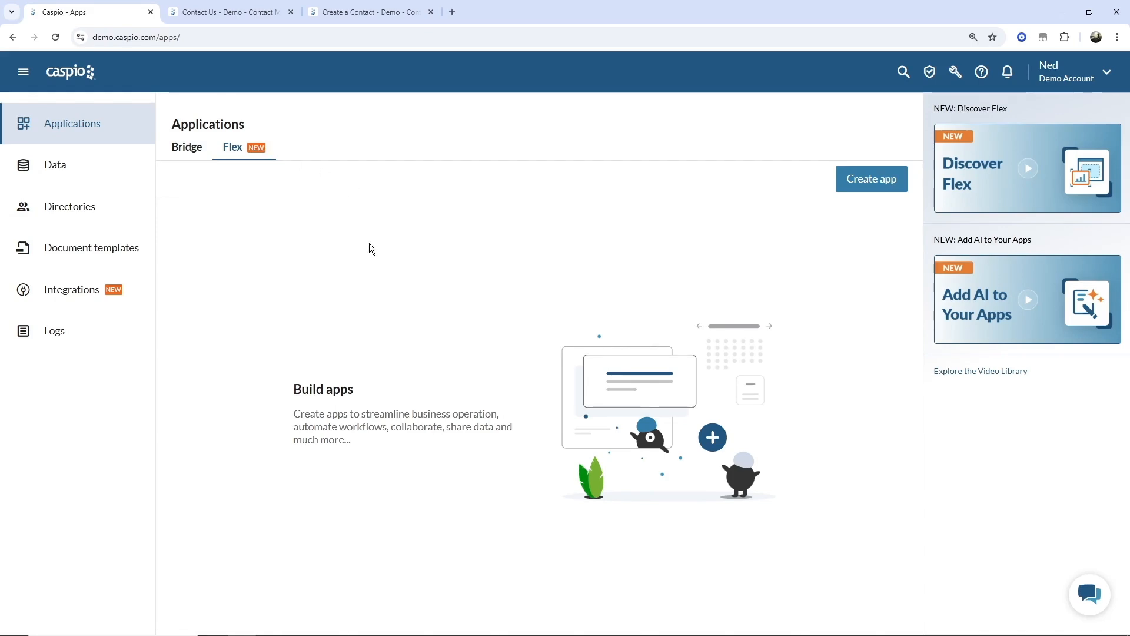
{"action": "left_click", "coordinate": [865, 184]}
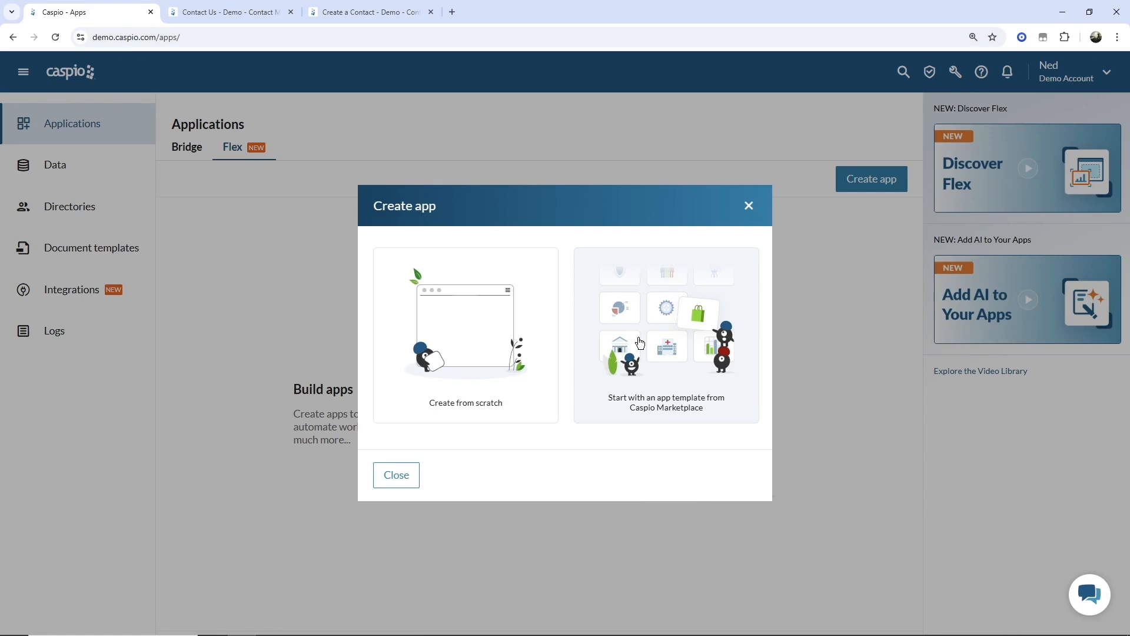
{"action": "left_click", "coordinate": [749, 206]}
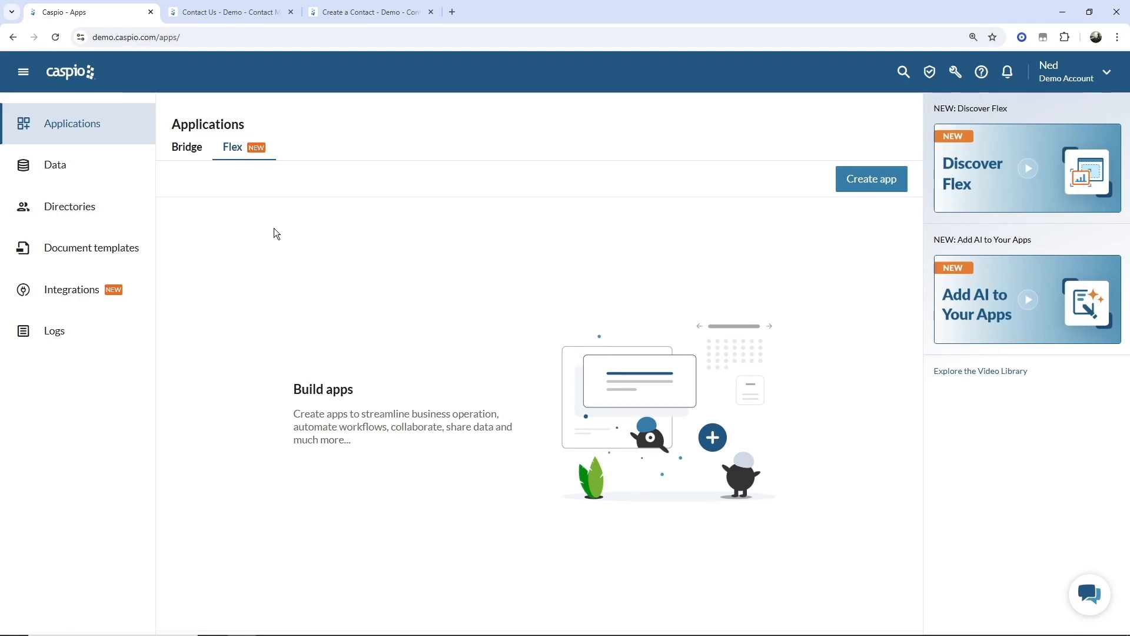
- Create a new user directory named 'Employees' from the Directories page
{"action": "left_click", "coordinate": [88, 213]}
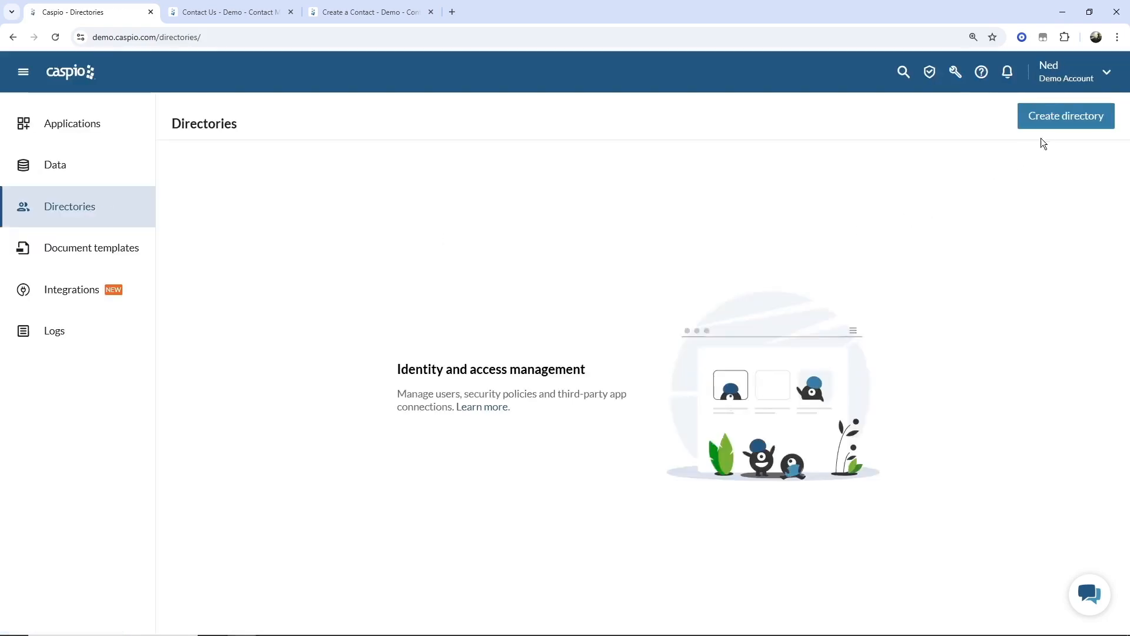
{"action": "left_click", "coordinate": [1057, 121]}
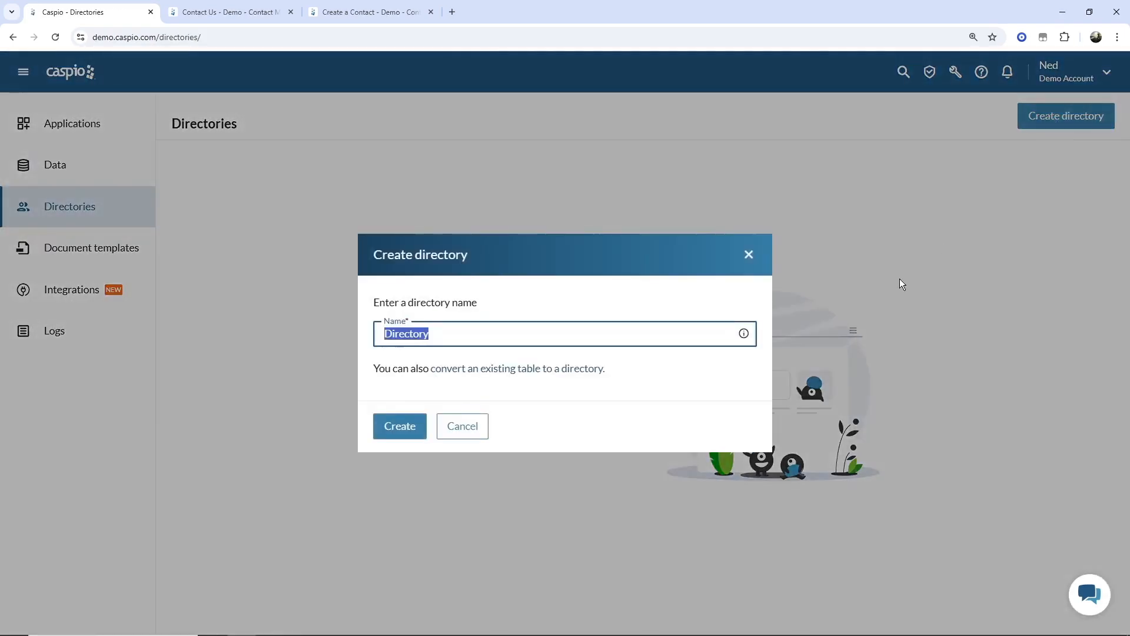
{"action": "type", "text": "Employees"}
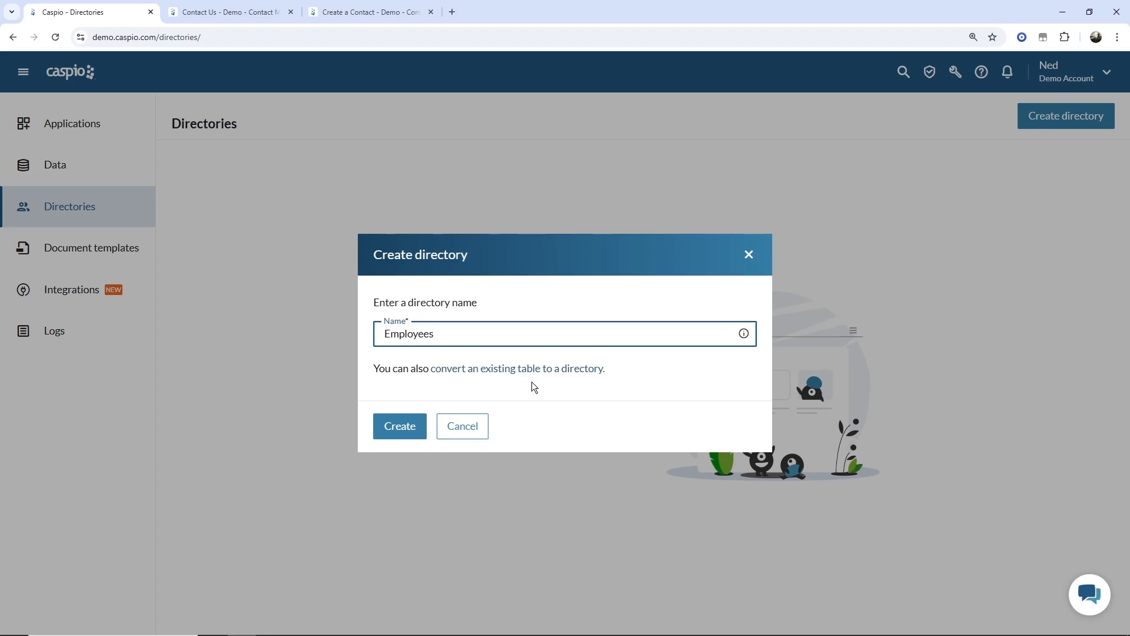
{"action": "left_click", "coordinate": [404, 429]}
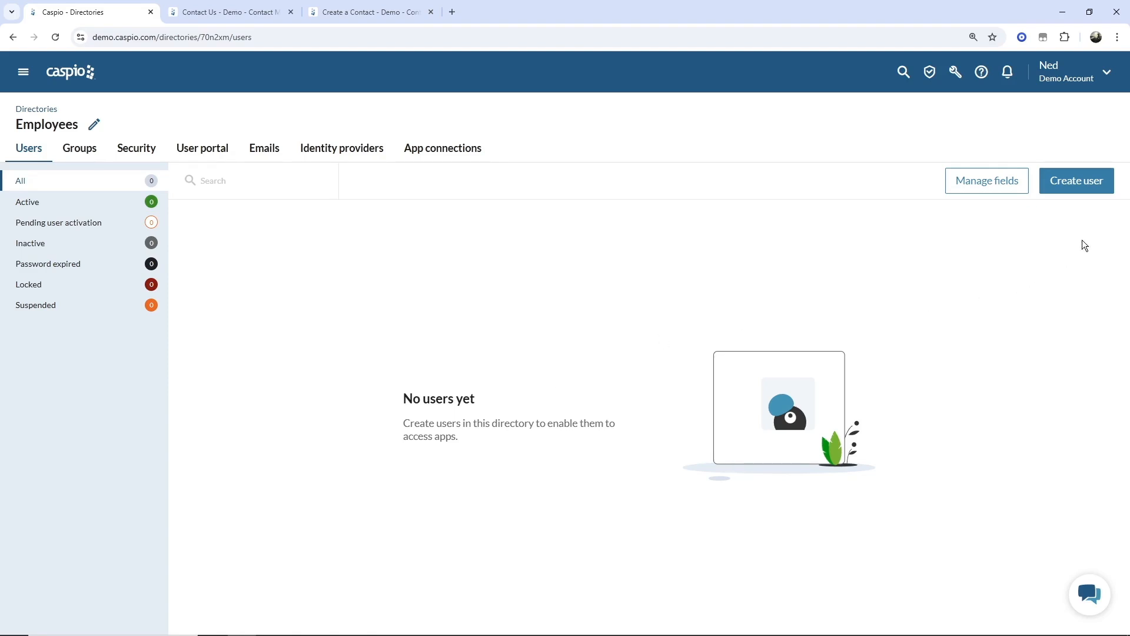
- Start a new directory user and enter their email, first name and last name
{"action": "left_click", "coordinate": [1077, 181]}
{"action": "left_click", "coordinate": [827, 148]}
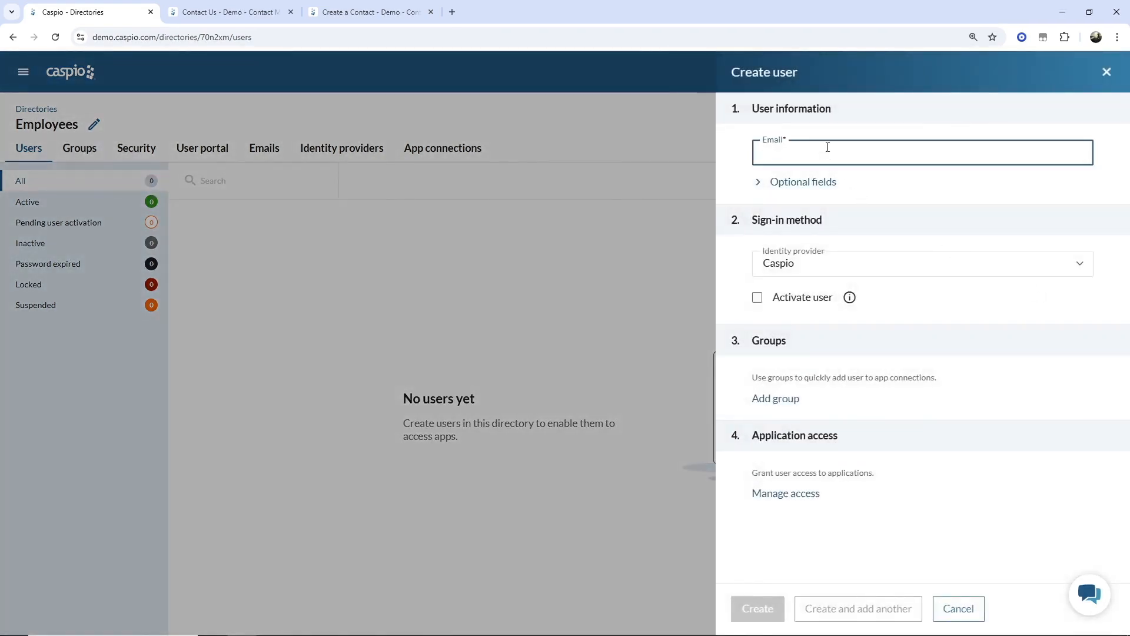
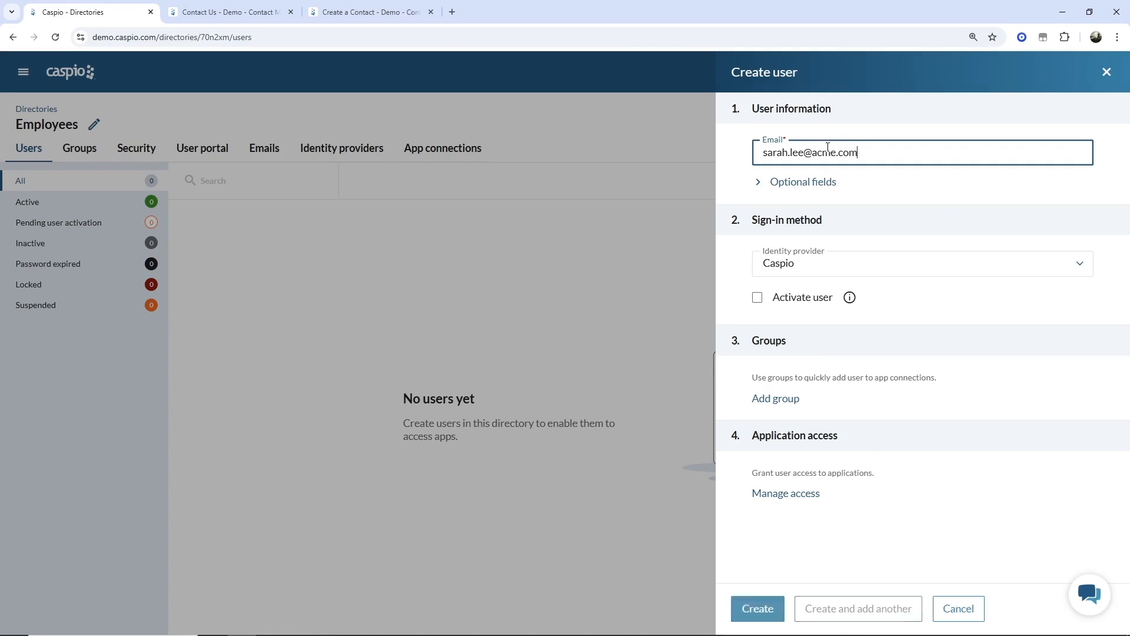
{"action": "left_click", "coordinate": [814, 182]}
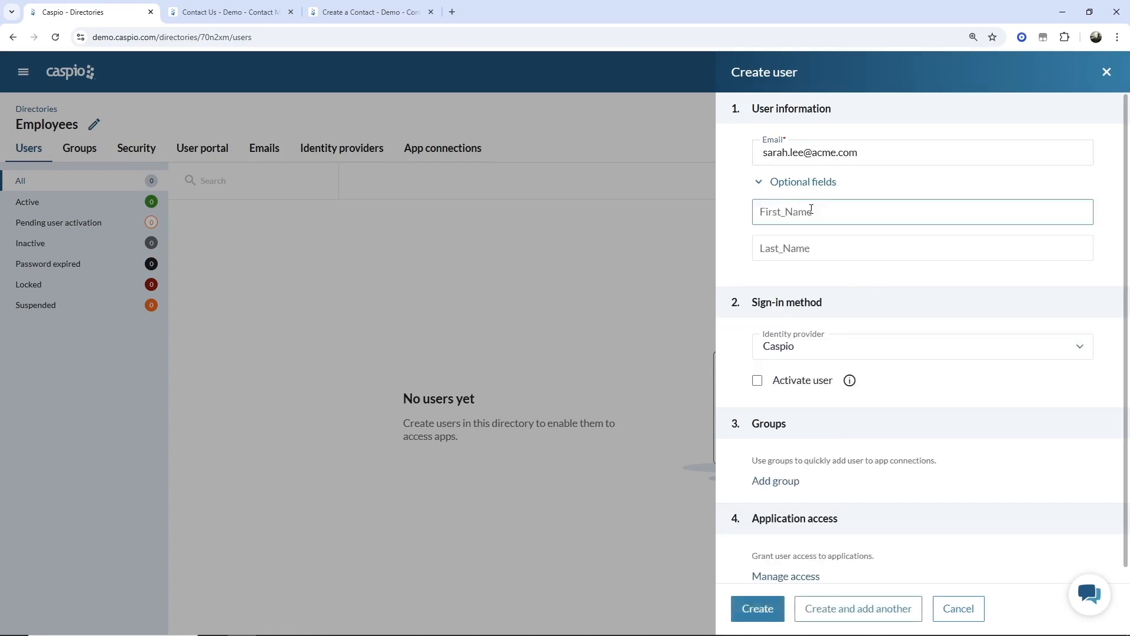
{"action": "left_click", "coordinate": [811, 209]}
{"action": "key", "text": "Tab"}
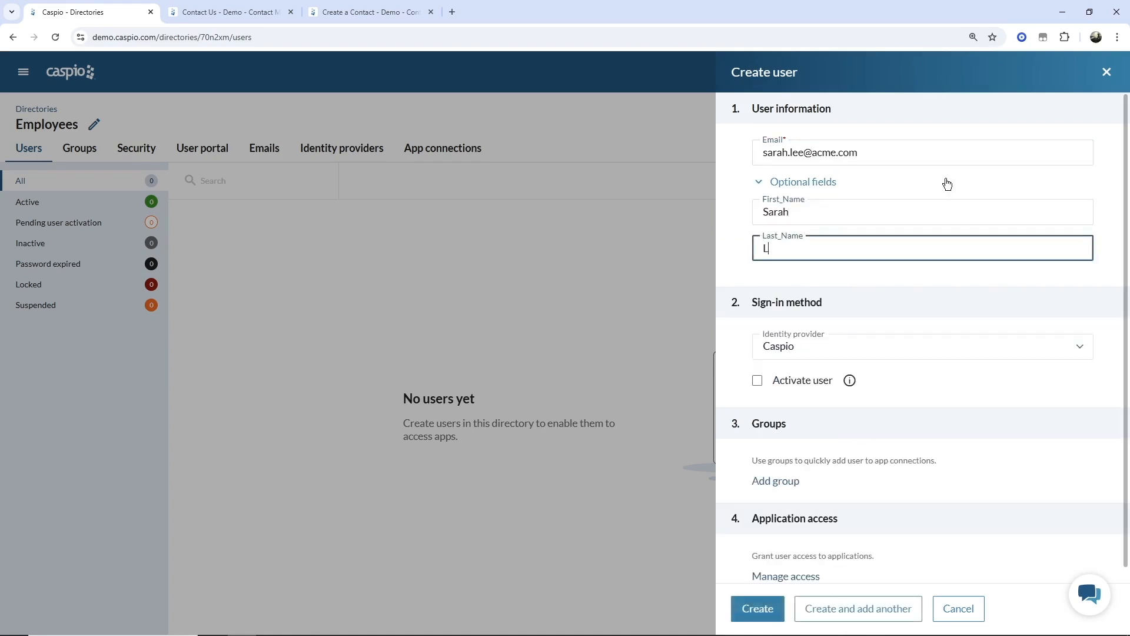
{"action": "scroll", "coordinate": [1004, 227], "scroll_direction": "down", "scroll_amount": 1}
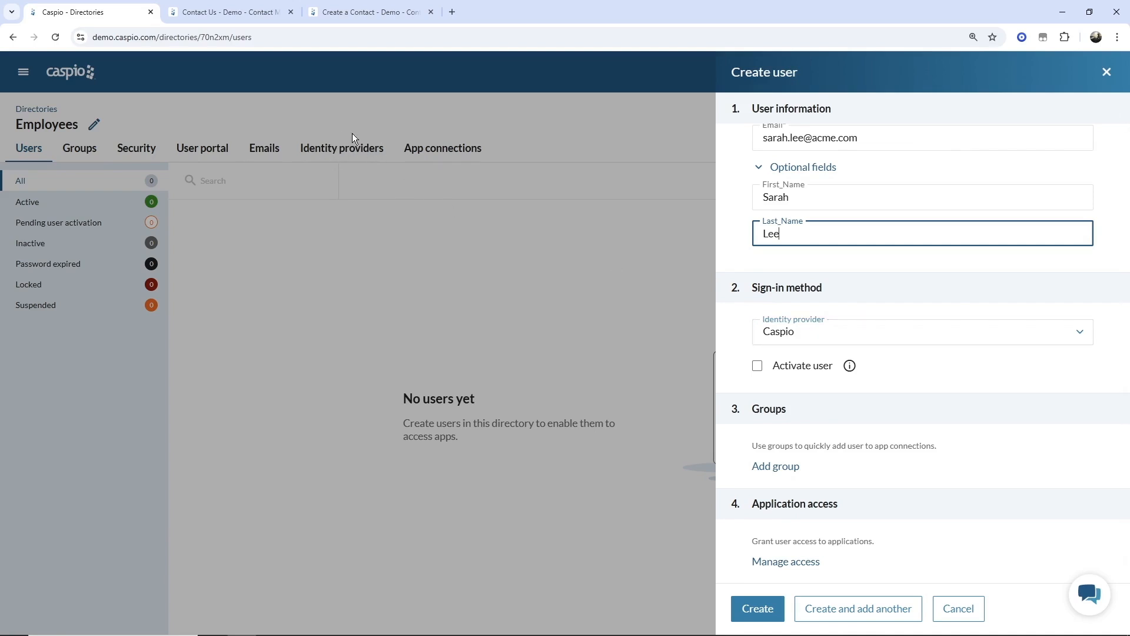
- Keep Caspio sign-in, activate the user, set a custom password without forced change, and create them
{"action": "left_click", "coordinate": [846, 336]}
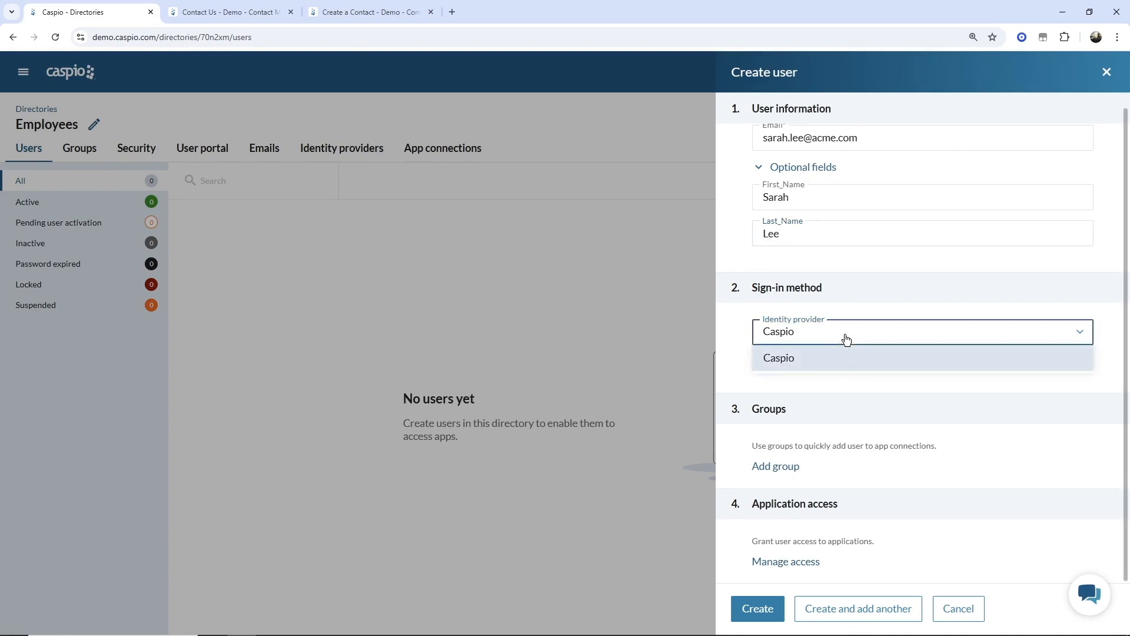
{"action": "left_click", "coordinate": [846, 337]}
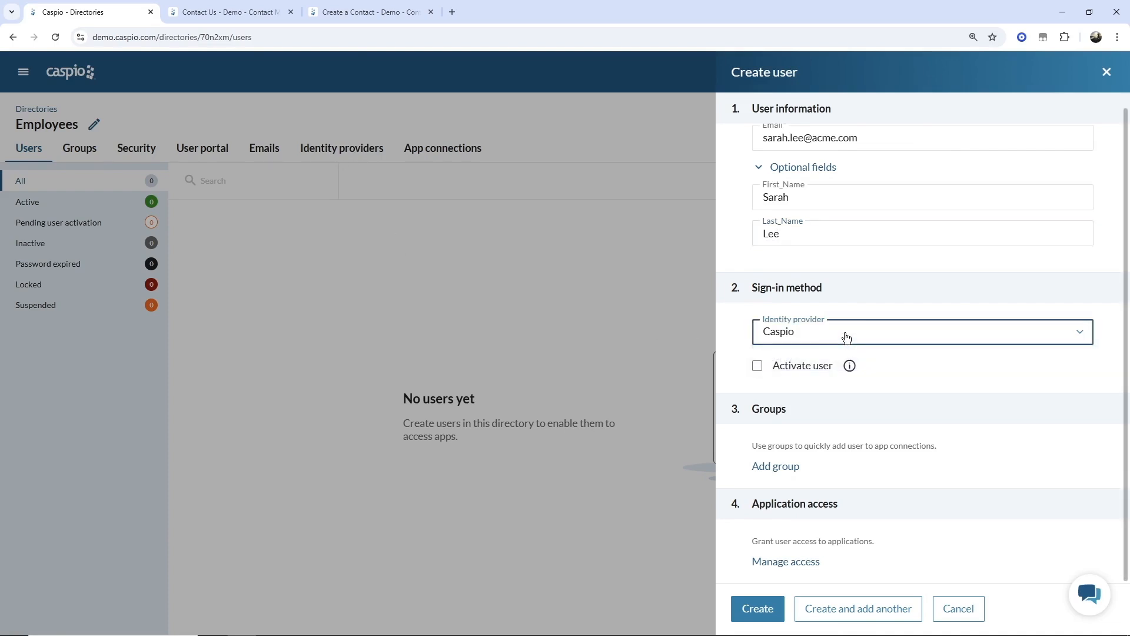
{"action": "left_click", "coordinate": [757, 367]}
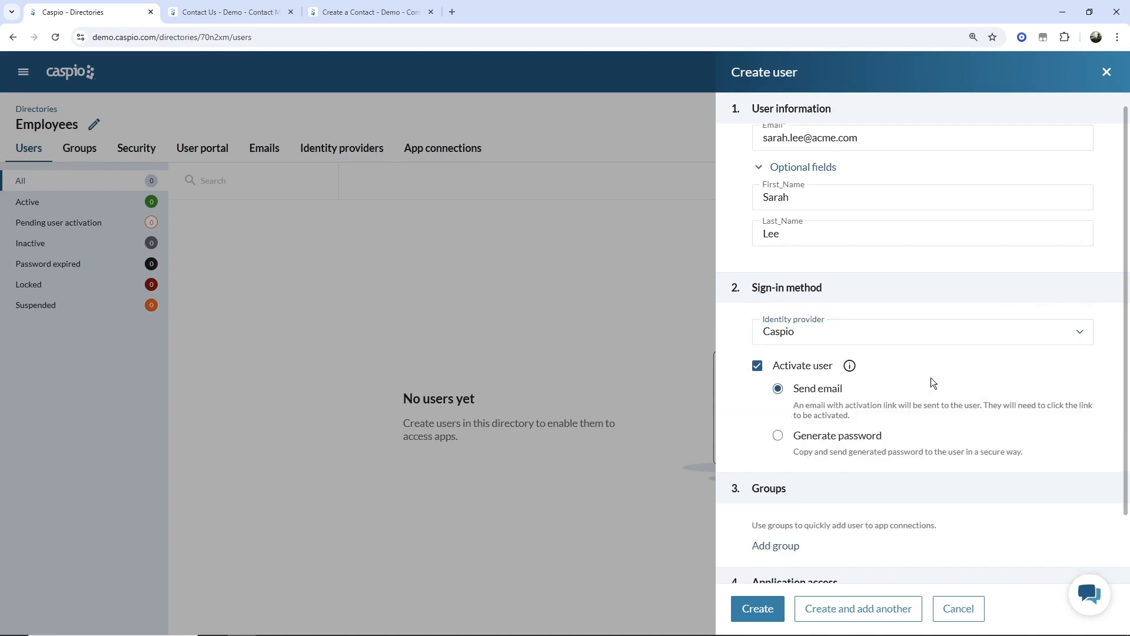
{"action": "scroll", "coordinate": [930, 376], "scroll_direction": "down", "scroll_amount": 2}
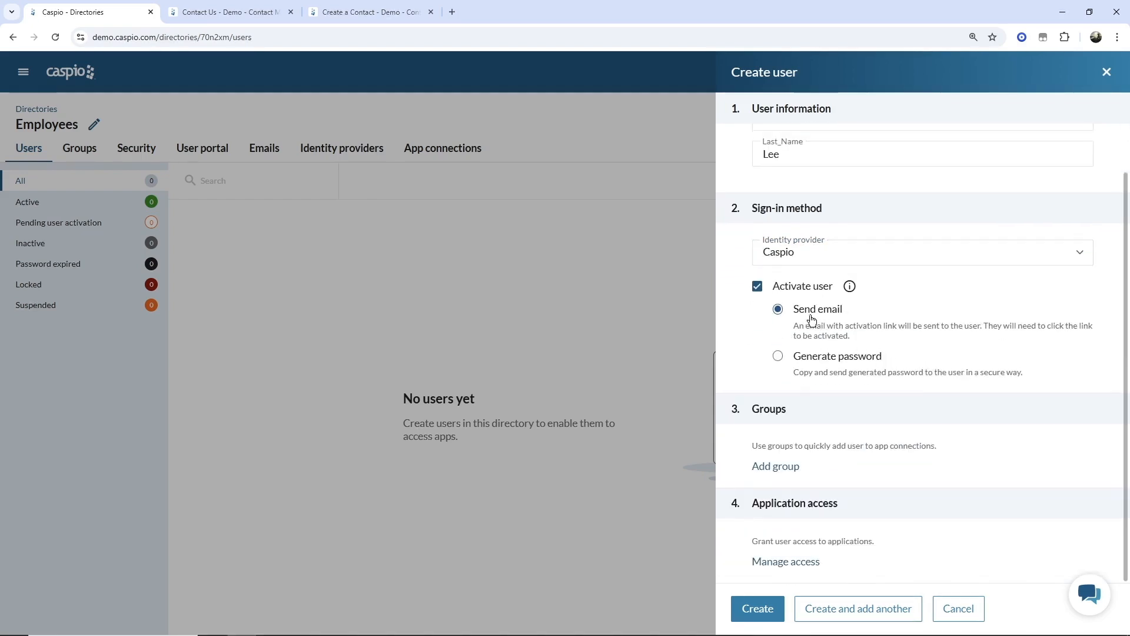
{"action": "scroll", "coordinate": [806, 317], "scroll_direction": "up", "scroll_amount": 3}
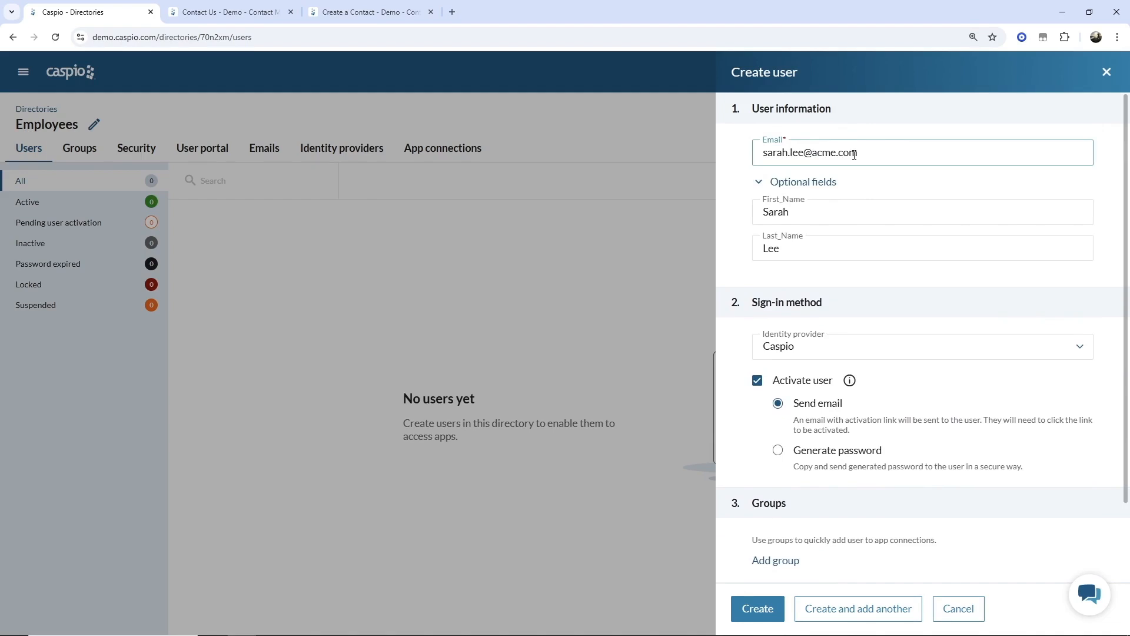
{"action": "scroll", "coordinate": [860, 155], "scroll_direction": "down", "scroll_amount": 2}
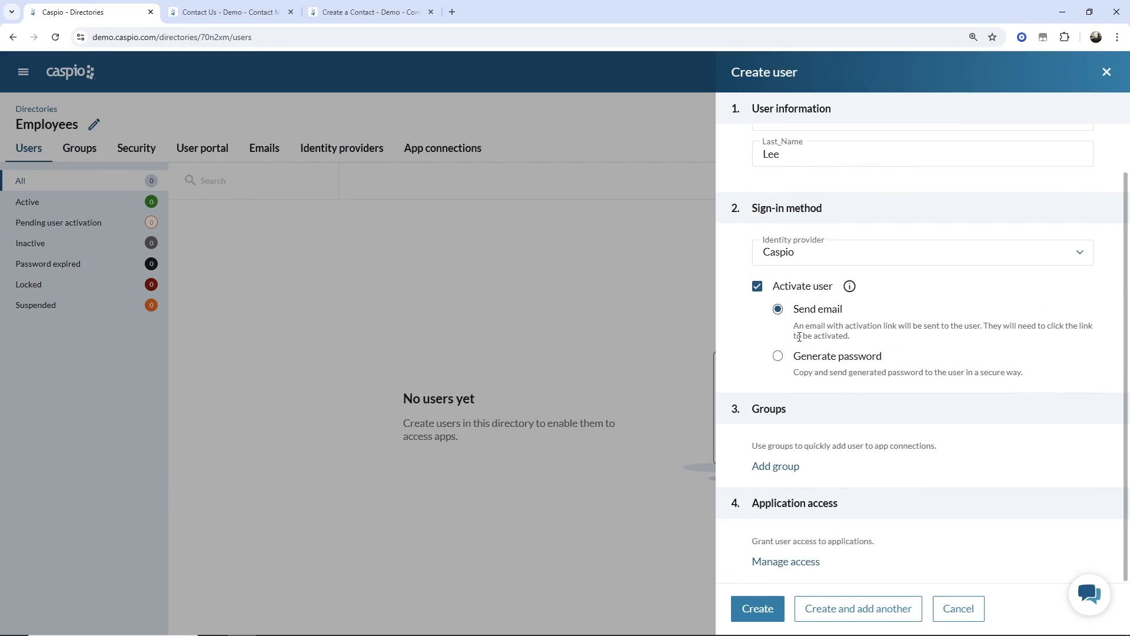
{"action": "left_click", "coordinate": [778, 356]}
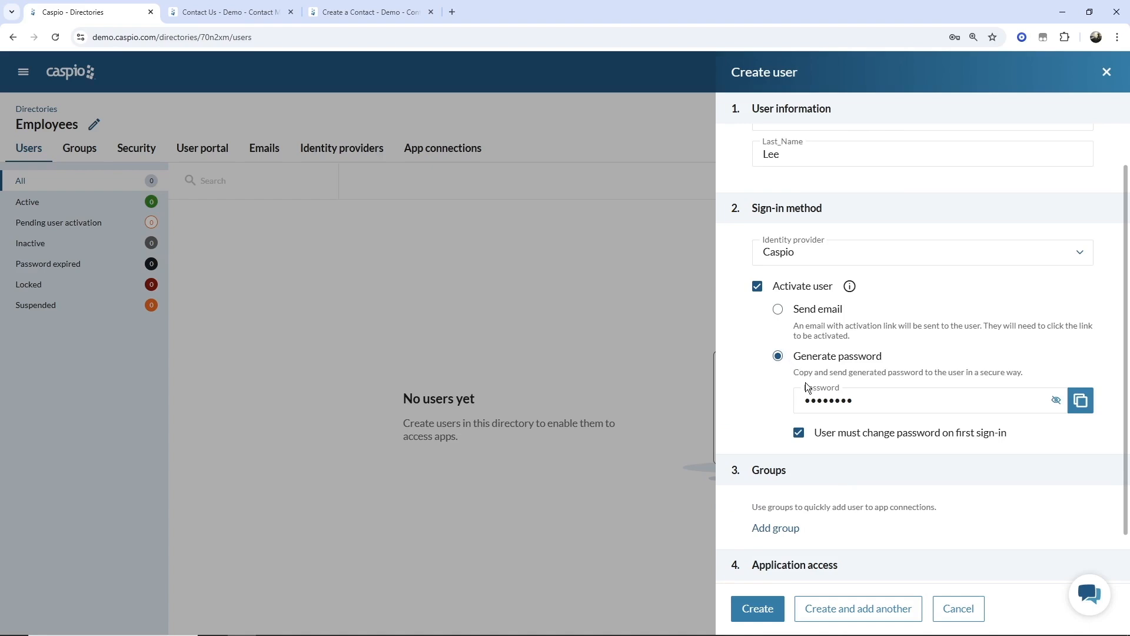
{"action": "left_click", "coordinate": [799, 433]}
{"action": "scroll", "coordinate": [846, 447], "scroll_direction": "up", "scroll_amount": 3}
{"action": "scroll", "coordinate": [910, 202], "scroll_direction": "down", "scroll_amount": 3}
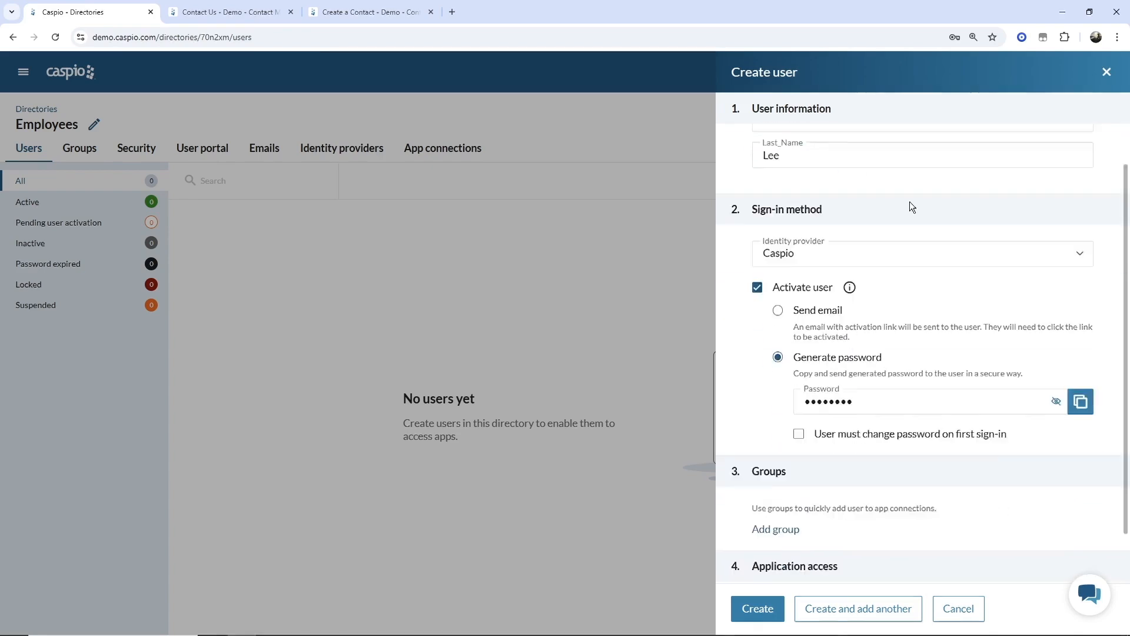
{"action": "scroll", "coordinate": [910, 201], "scroll_direction": "down", "scroll_amount": 1}
{"action": "double_click", "coordinate": [879, 340]}
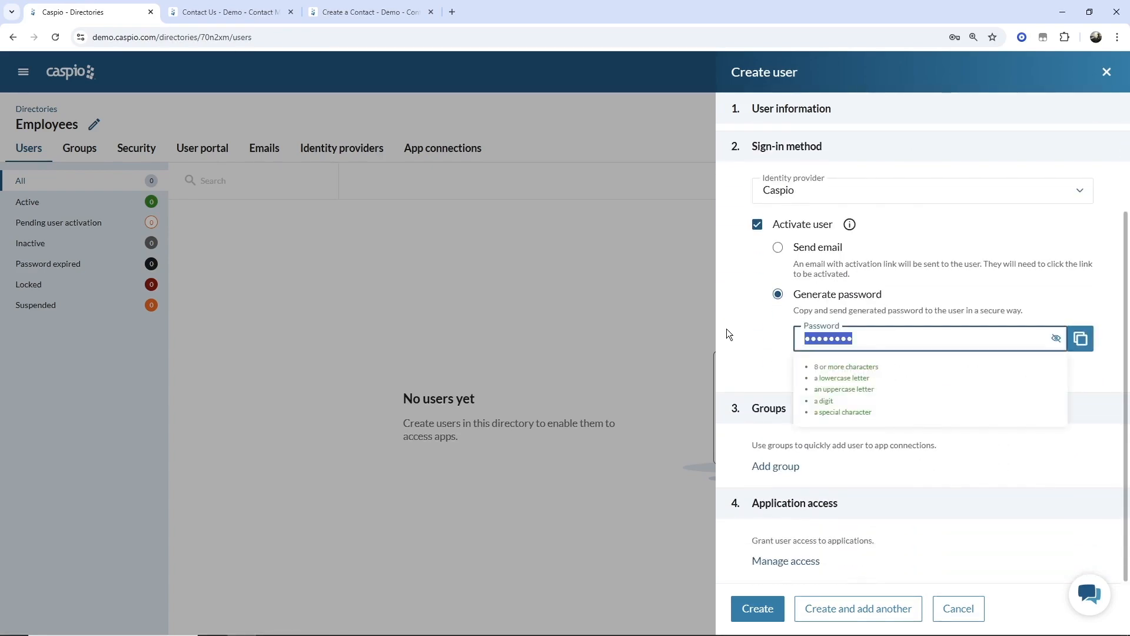
{"action": "type", "text": "••••••••"}
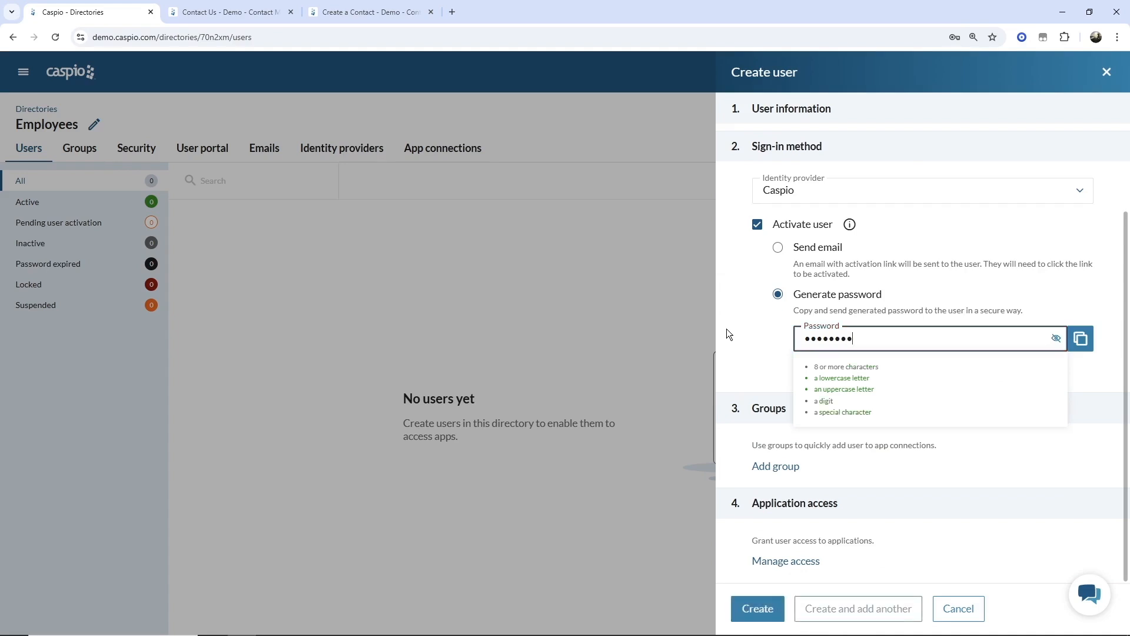
{"action": "left_click", "coordinate": [733, 326]}
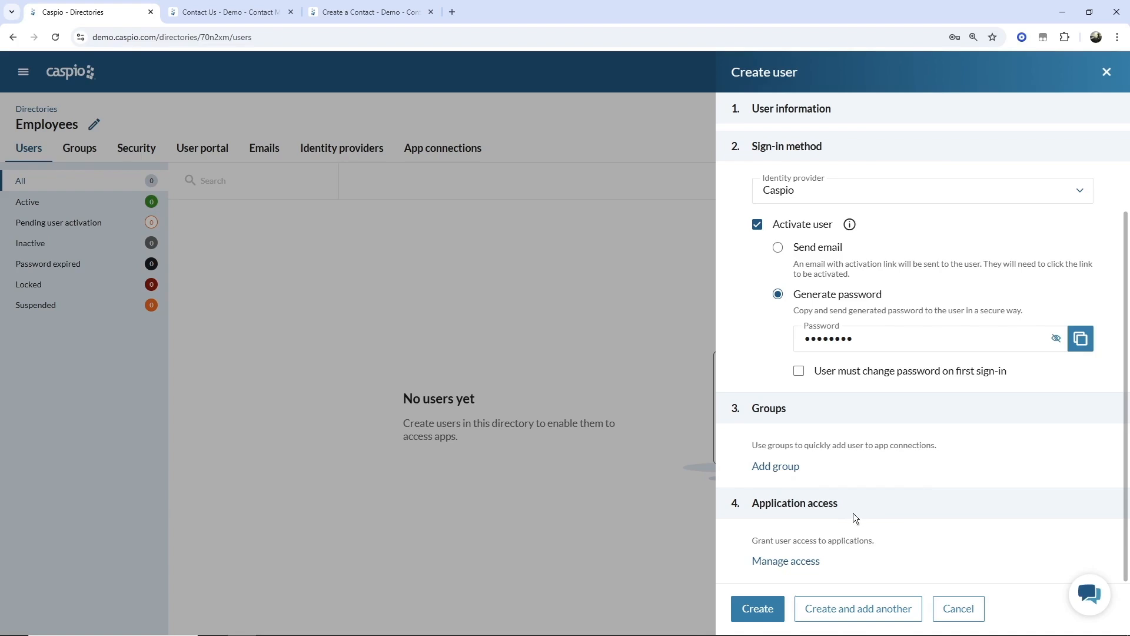
{"action": "left_click", "coordinate": [758, 606]}
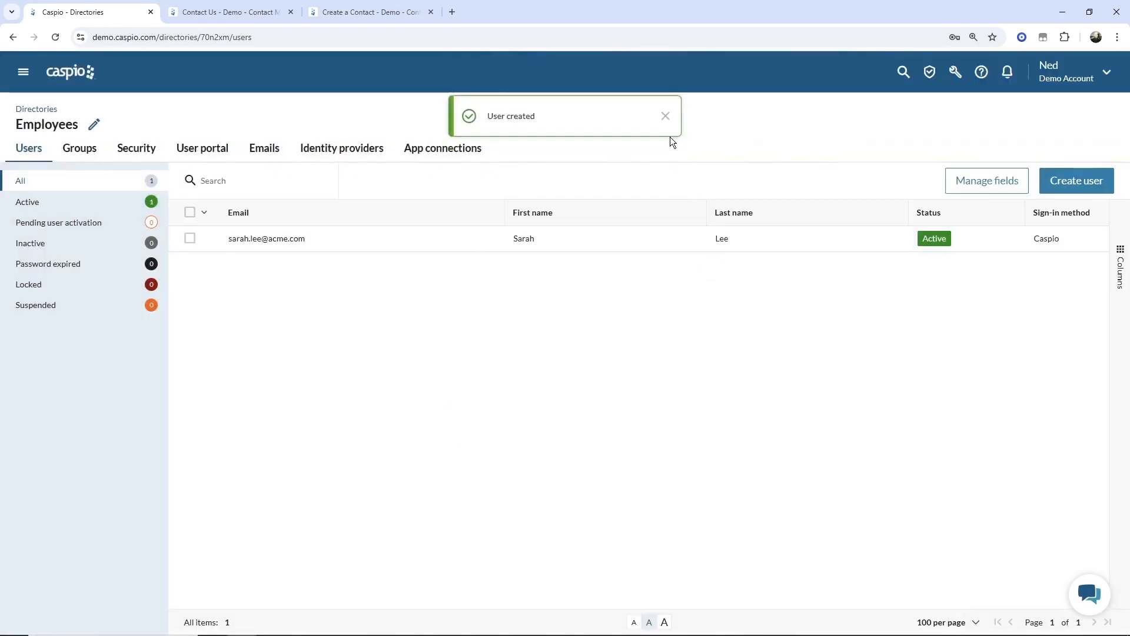
- Dismiss the notification and start a second user with their email, first and last name
{"action": "left_click", "coordinate": [665, 116]}
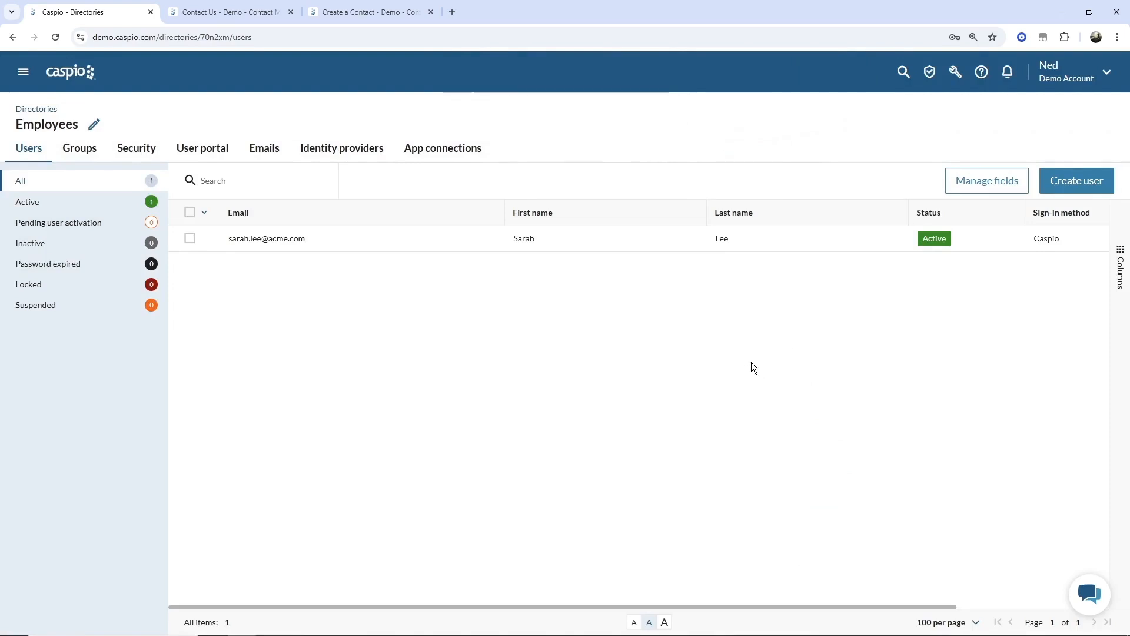
{"action": "left_click", "coordinate": [1077, 181]}
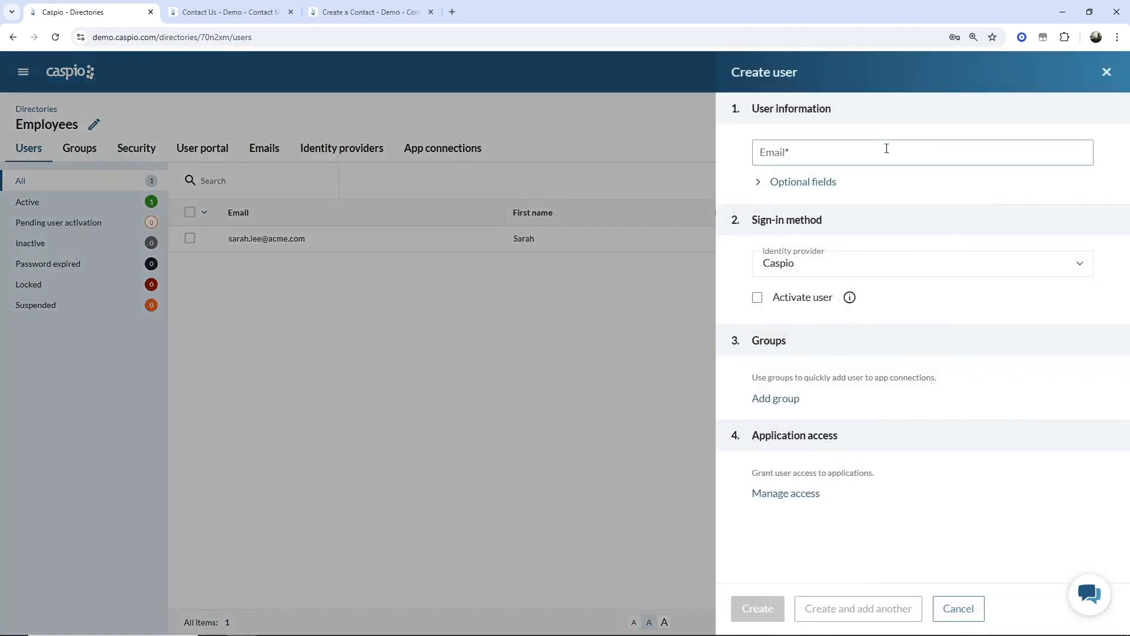
{"action": "left_click", "coordinate": [883, 151]}
{"action": "type", "text": "john.doe@acme.com"}
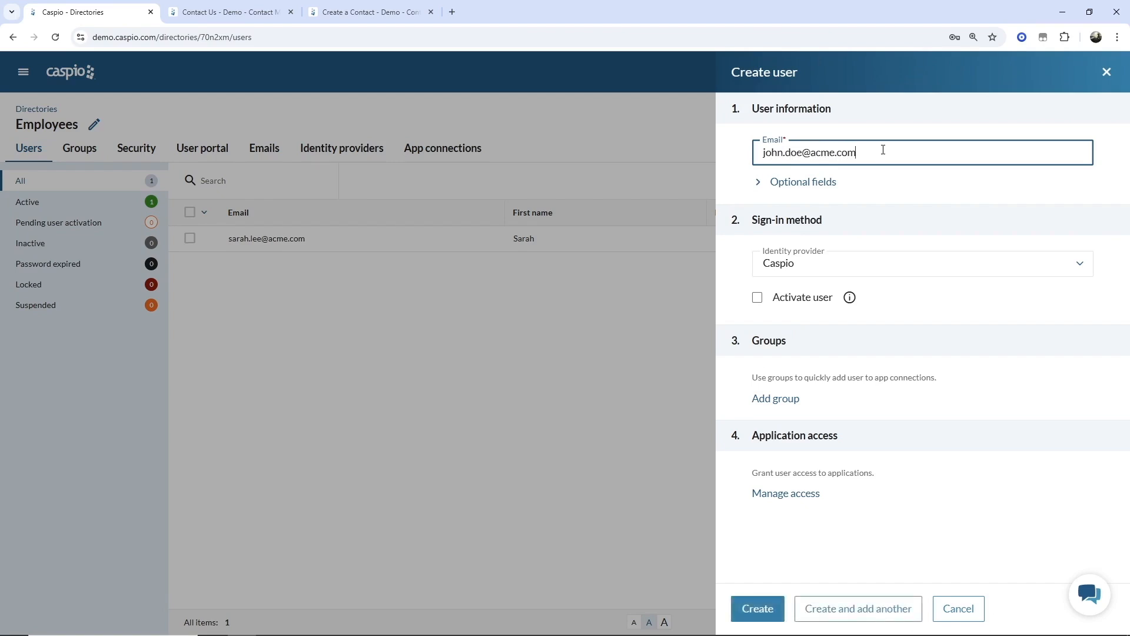
{"action": "left_click", "coordinate": [770, 181]}
{"action": "left_click", "coordinate": [812, 212]}
{"action": "type", "text": "John"}
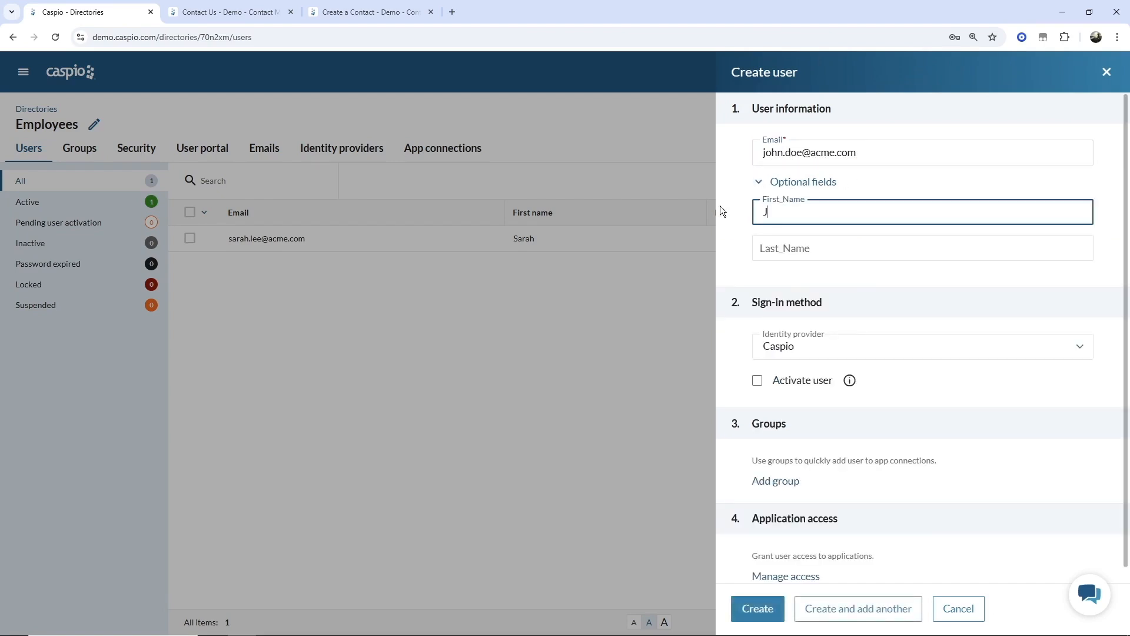
{"action": "key", "text": "Tab"}
{"action": "type", "text": "Doe"}
{"action": "scroll", "coordinate": [769, 222], "scroll_direction": "down", "scroll_amount": 1}
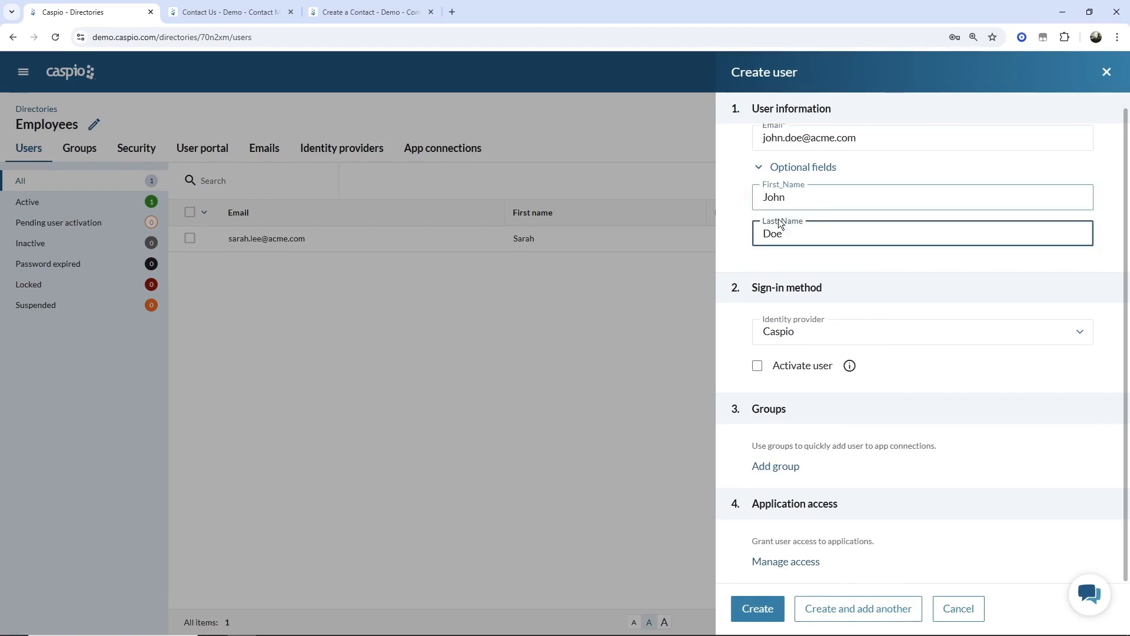
- Activate the second user, set a custom password with no forced change, and create them
{"action": "left_click", "coordinate": [757, 366]}
{"action": "scroll", "coordinate": [753, 353], "scroll_direction": "down", "scroll_amount": 2}
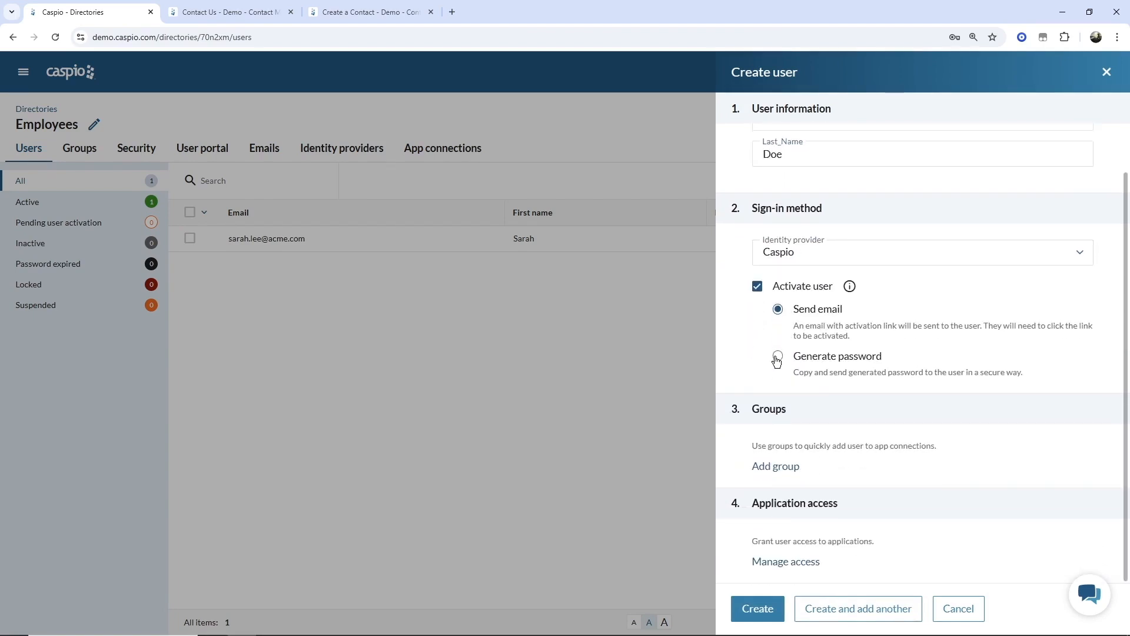
{"action": "left_click", "coordinate": [777, 356]}
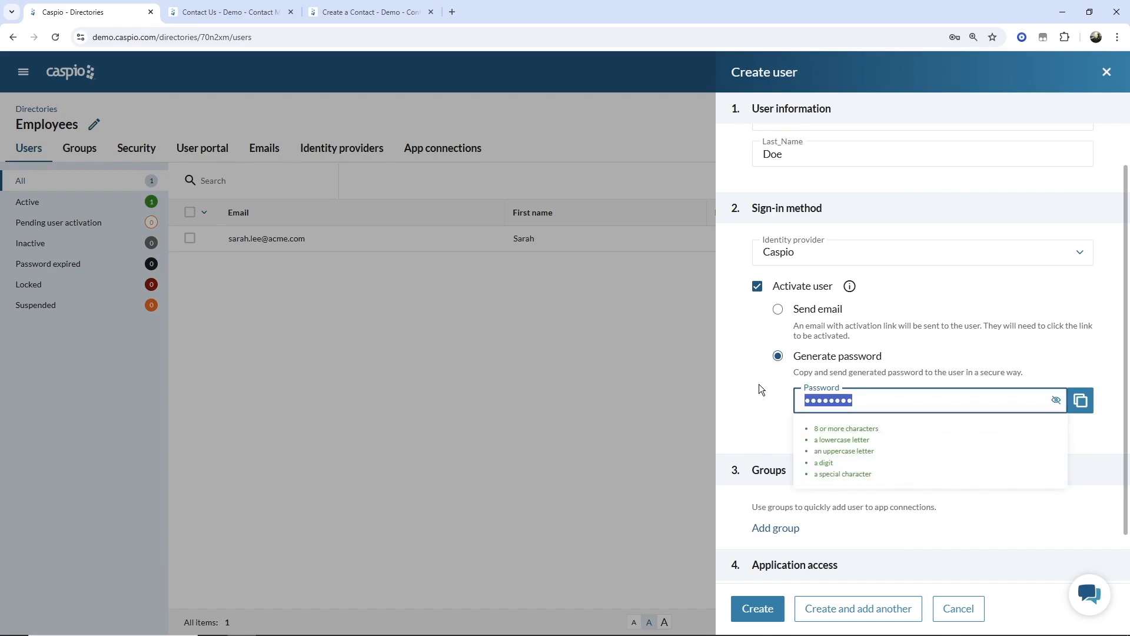
{"action": "type", "text": "••••••••"}
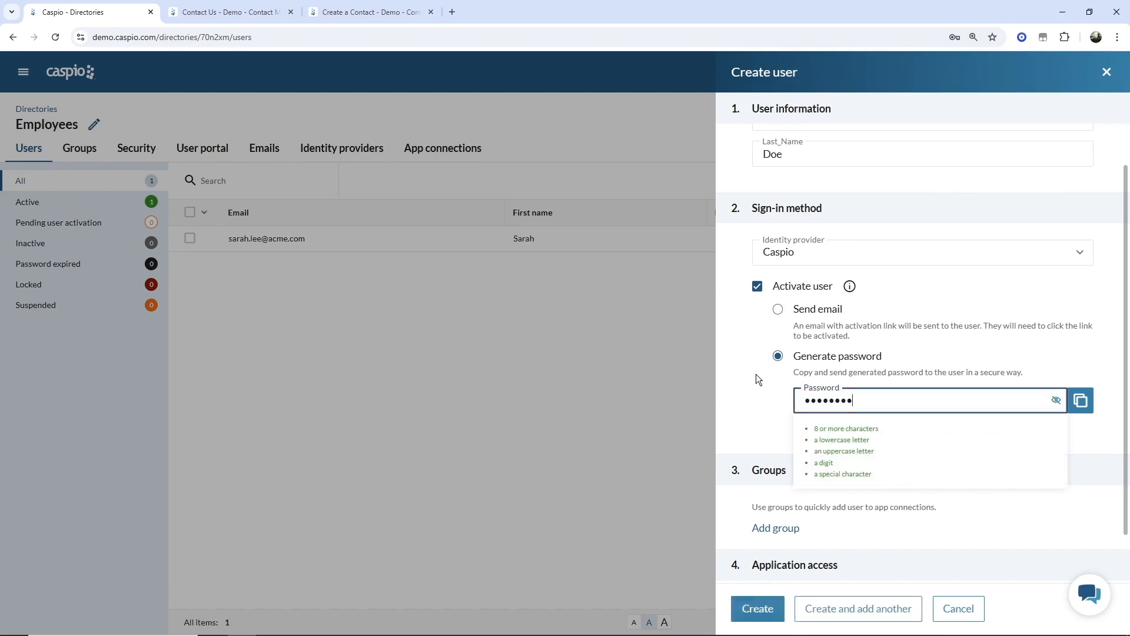
{"action": "left_click", "coordinate": [757, 375]}
{"action": "scroll", "coordinate": [766, 382], "scroll_direction": "down", "scroll_amount": 1}
{"action": "left_click", "coordinate": [800, 372]}
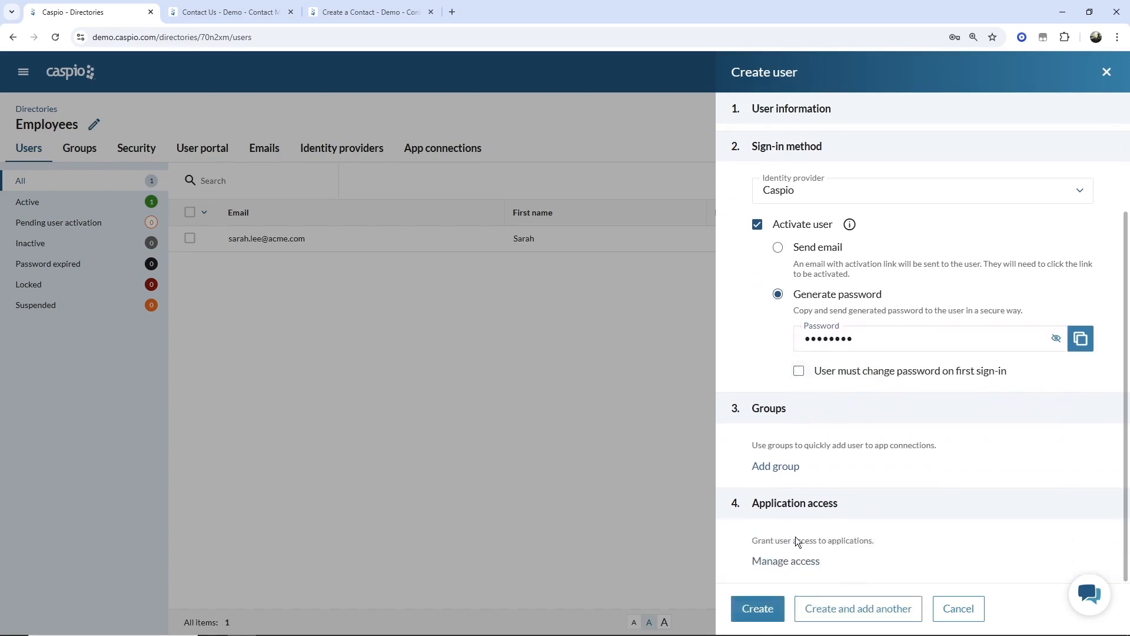
{"action": "left_click", "coordinate": [758, 609]}
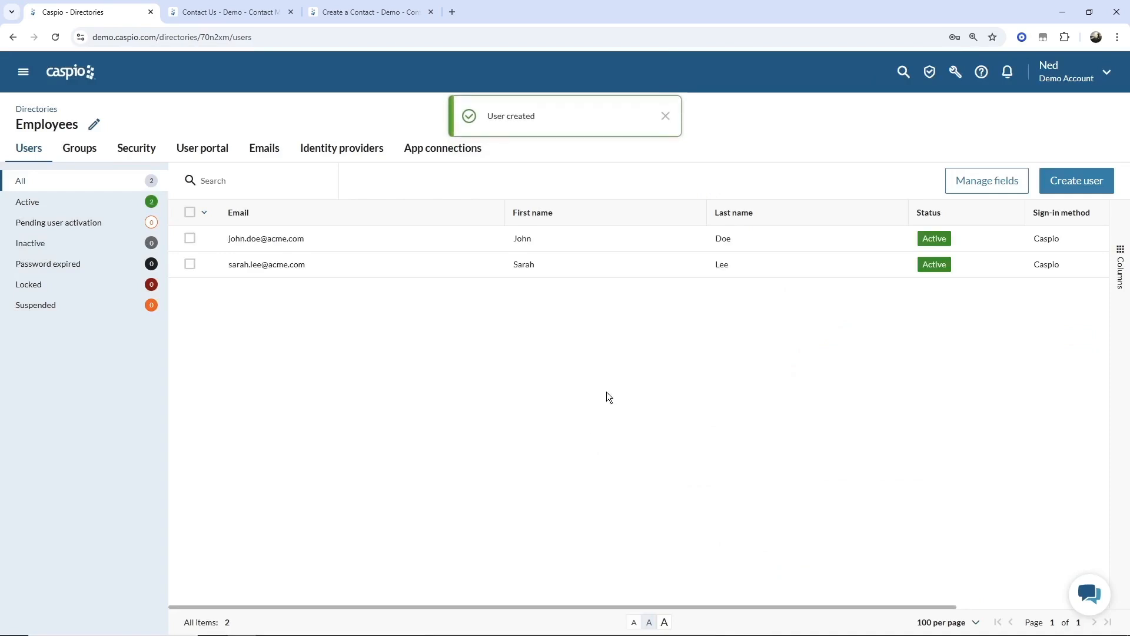
- Dismiss the notification and open the Employees table's field design
{"action": "left_click", "coordinate": [667, 116]}
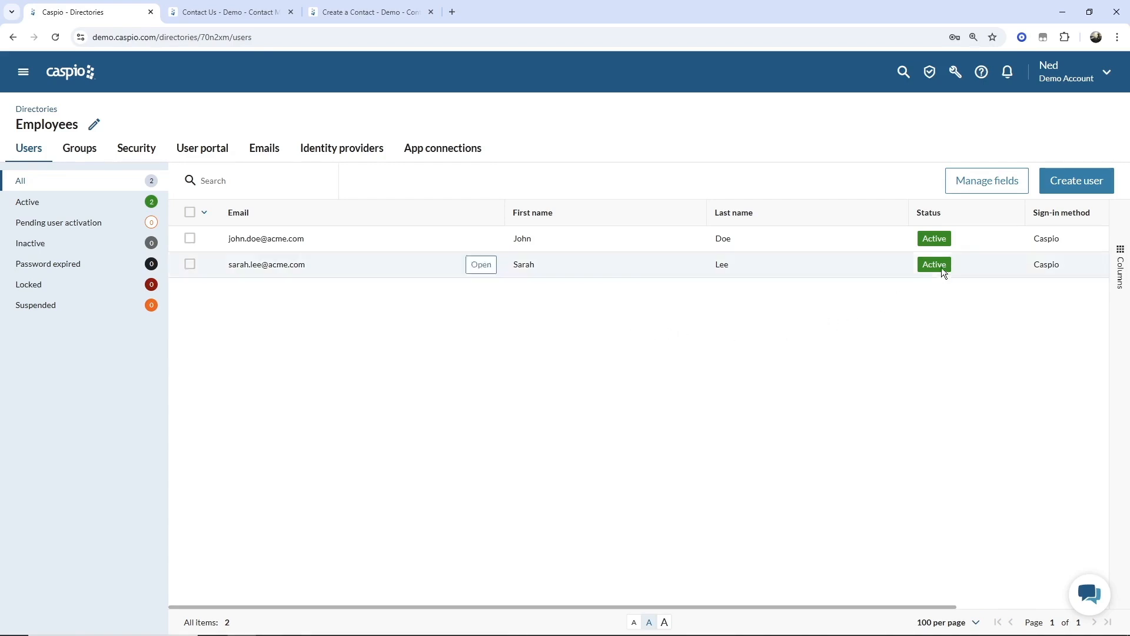
{"action": "left_click", "coordinate": [995, 182]}
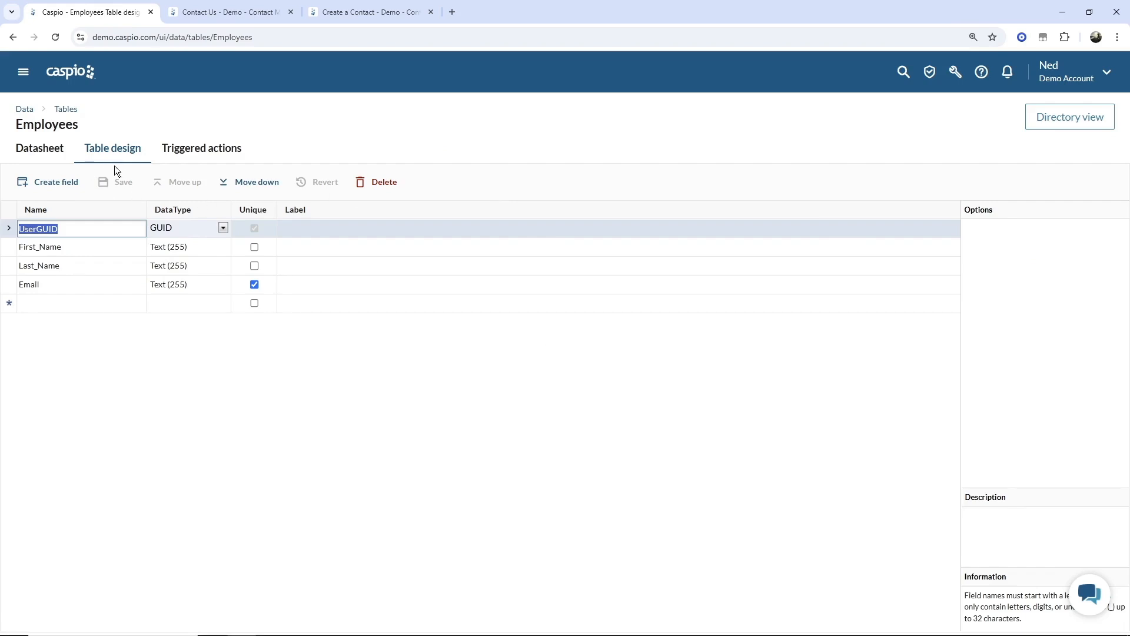
- Add a Full_Name field above Email and make it a Formula field
{"action": "left_click", "coordinate": [76, 309]}
{"action": "type", "text": "Full_Name"}
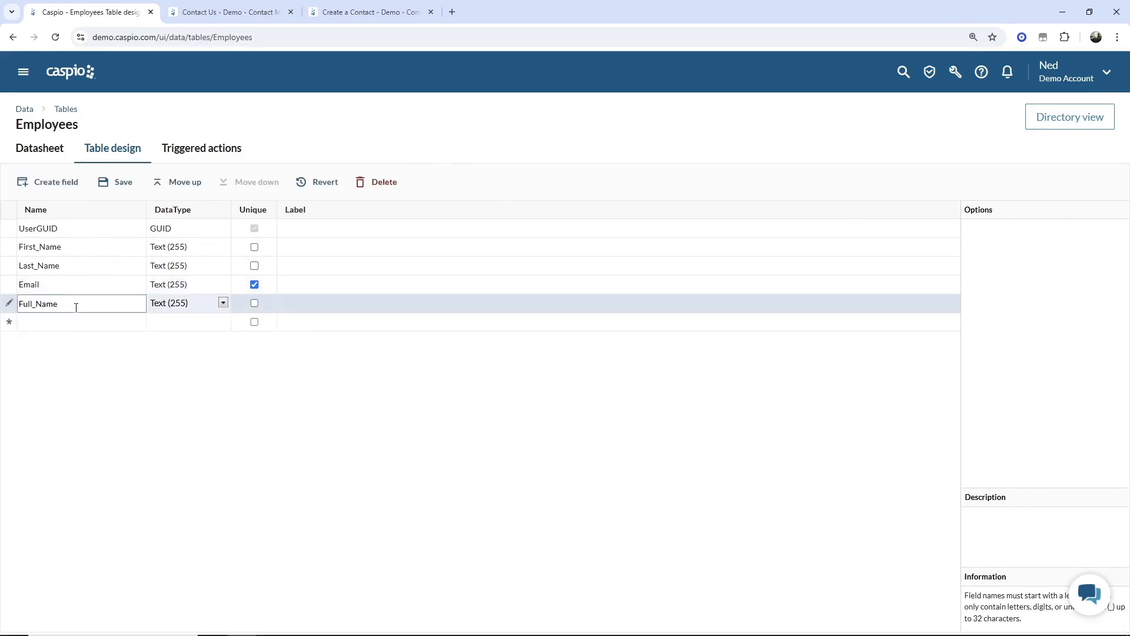
{"action": "left_click", "coordinate": [181, 184]}
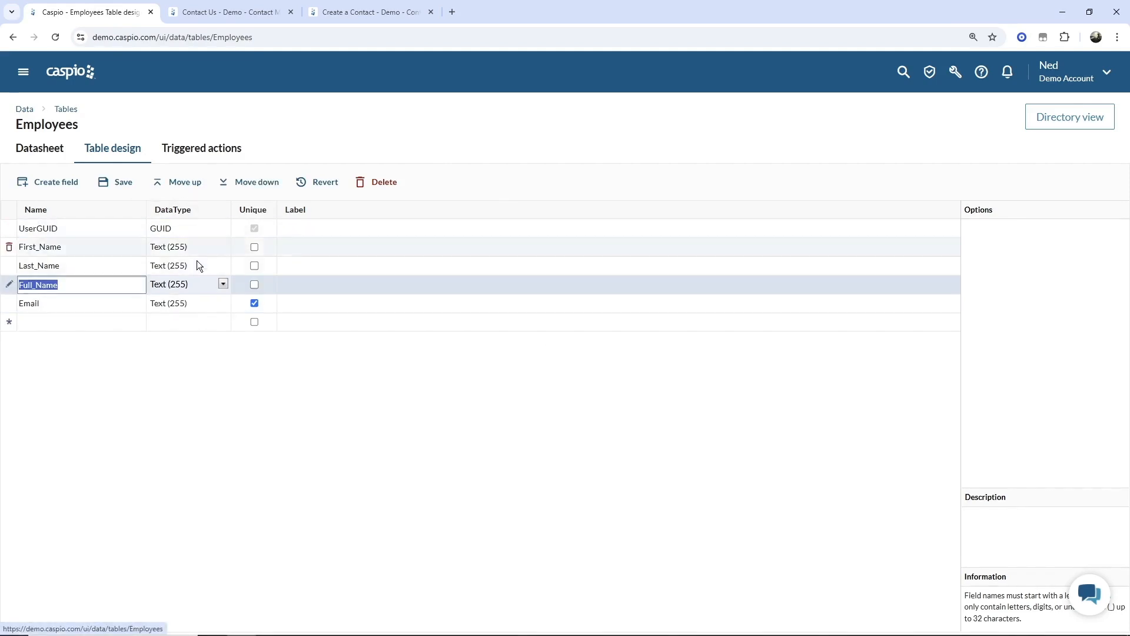
{"action": "left_click", "coordinate": [185, 284]}
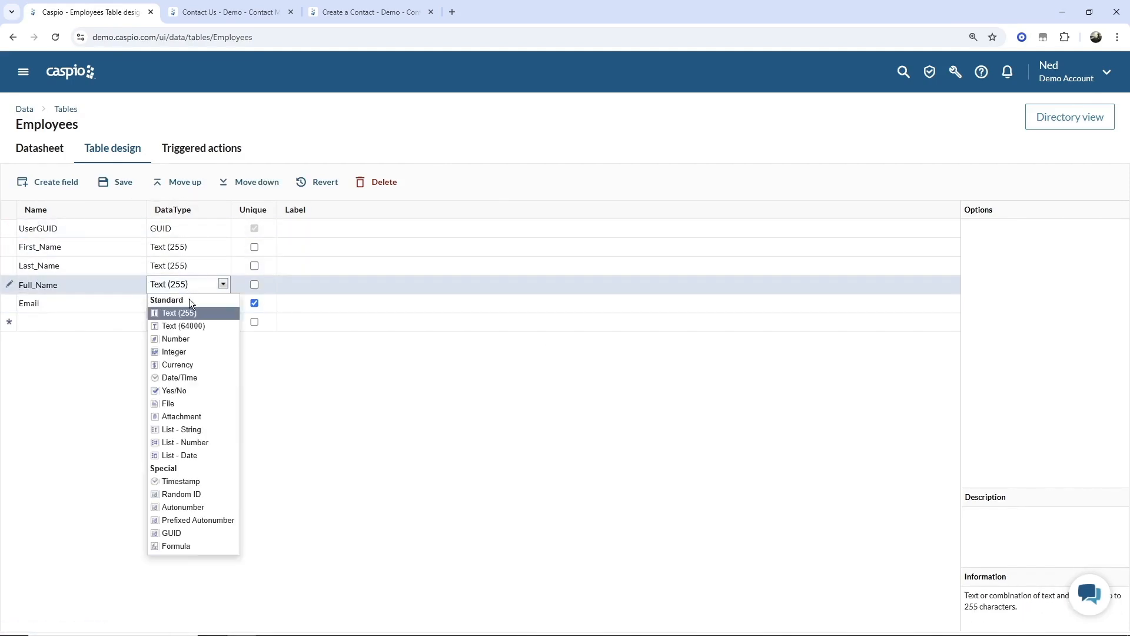
{"action": "left_click", "coordinate": [203, 546]}
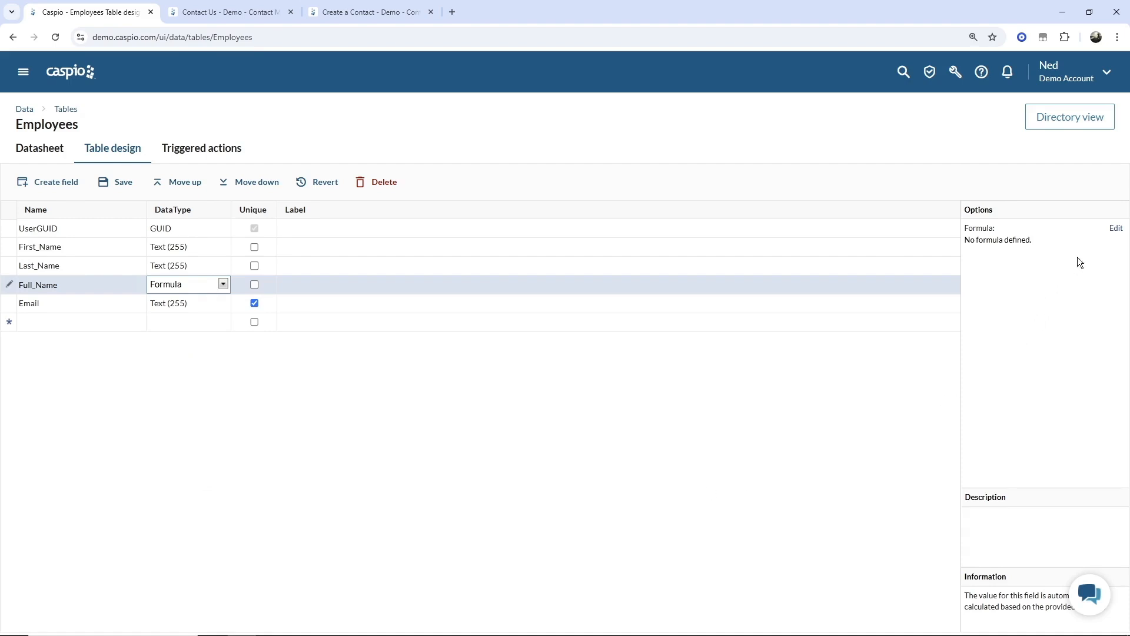
{"action": "left_click", "coordinate": [1115, 229]}
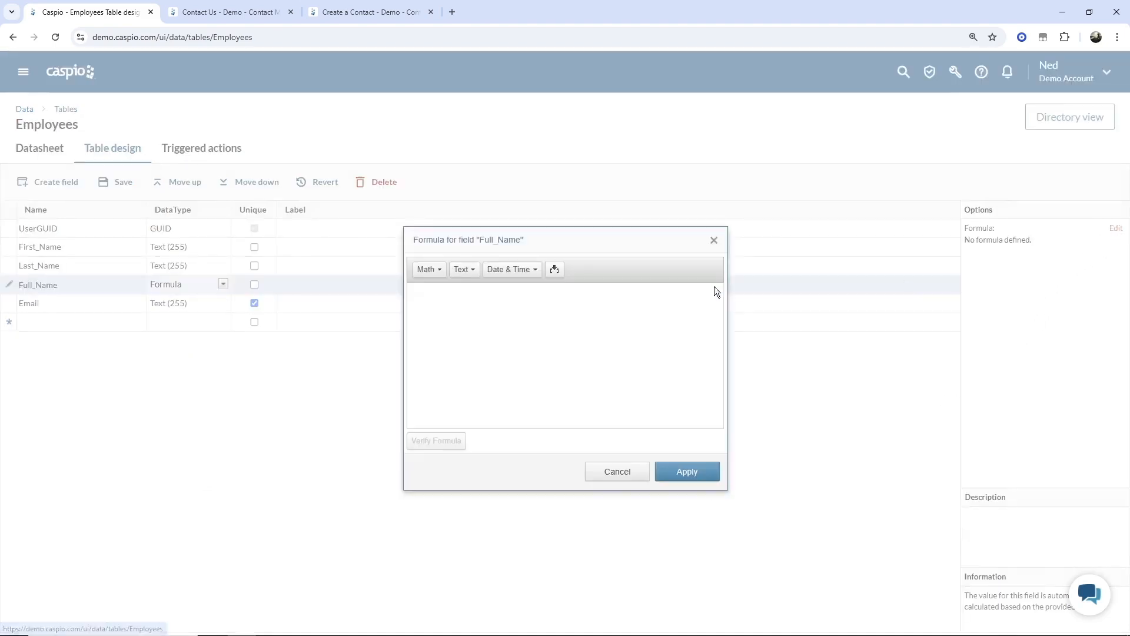
- Insert the First_Name and Last_Name field references into the formula and verify it
{"action": "left_click", "coordinate": [555, 270]}
{"action": "left_click", "coordinate": [610, 290]}
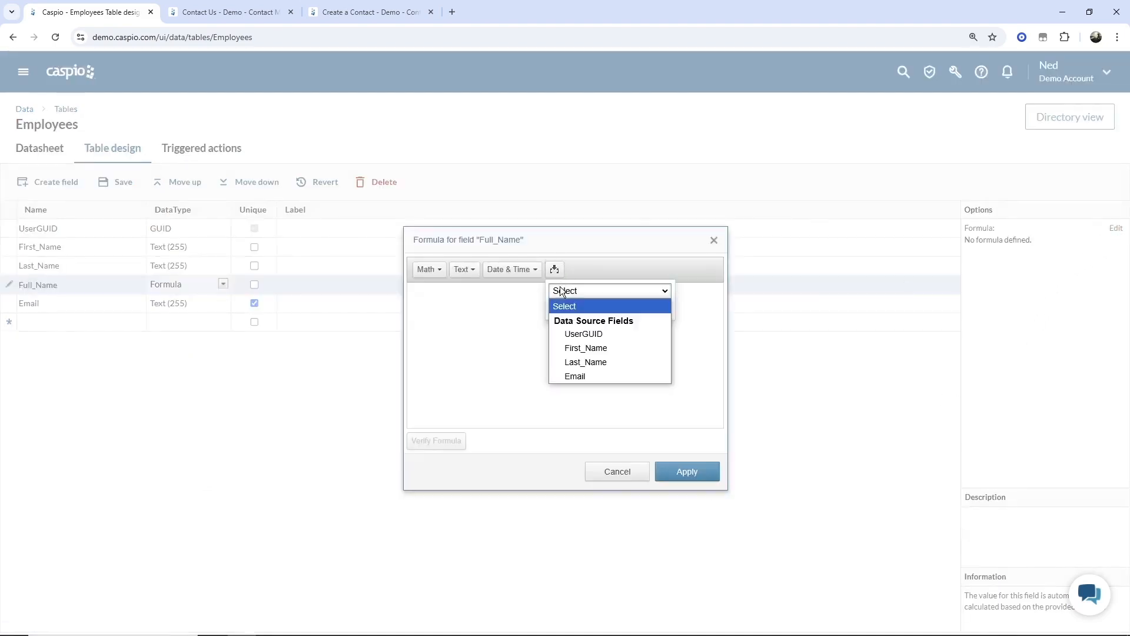
{"action": "left_click", "coordinate": [575, 345]}
{"action": "left_click", "coordinate": [605, 320]}
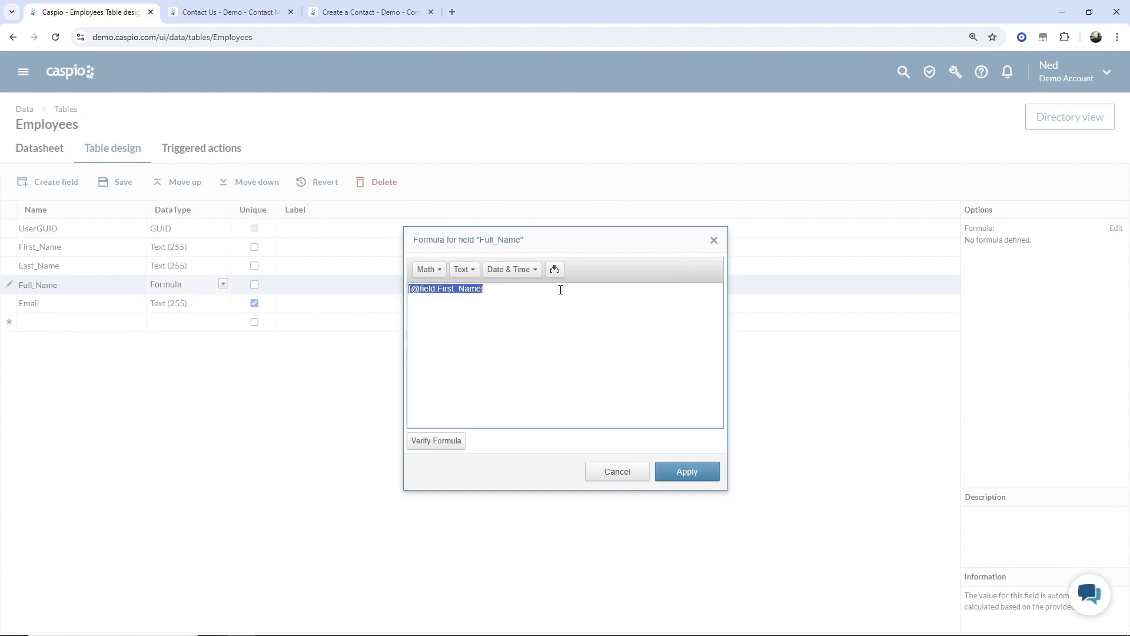
{"action": "left_click", "coordinate": [560, 288]}
{"action": "left_click", "coordinate": [555, 269]}
{"action": "left_click", "coordinate": [610, 290]}
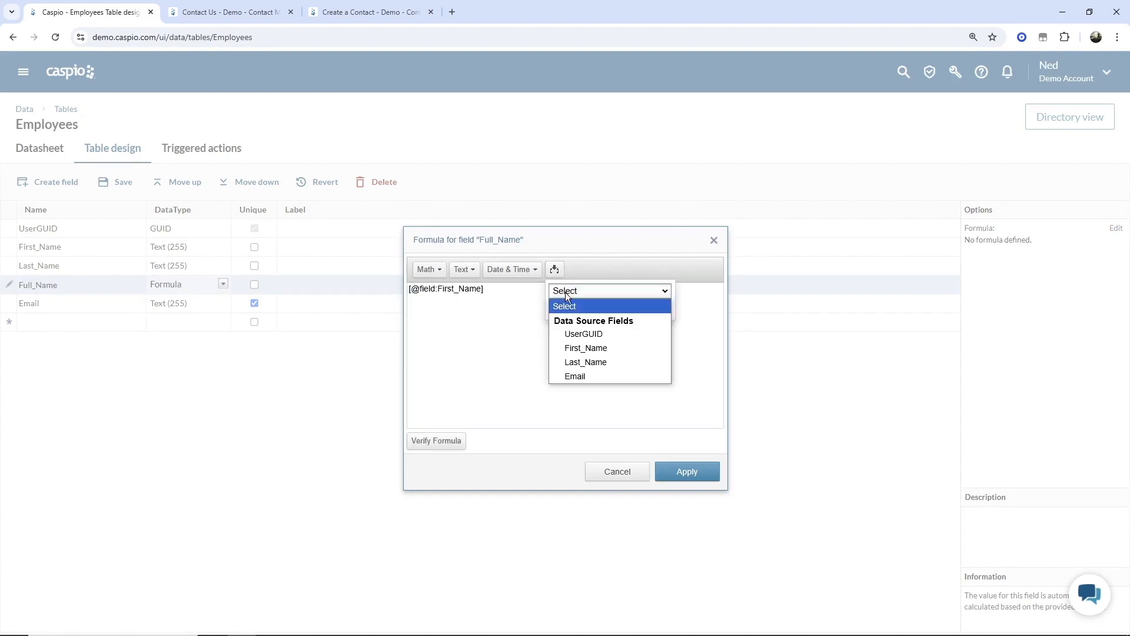
{"action": "left_click", "coordinate": [581, 356]}
{"action": "left_click", "coordinate": [610, 309]}
{"action": "left_click", "coordinate": [596, 294]}
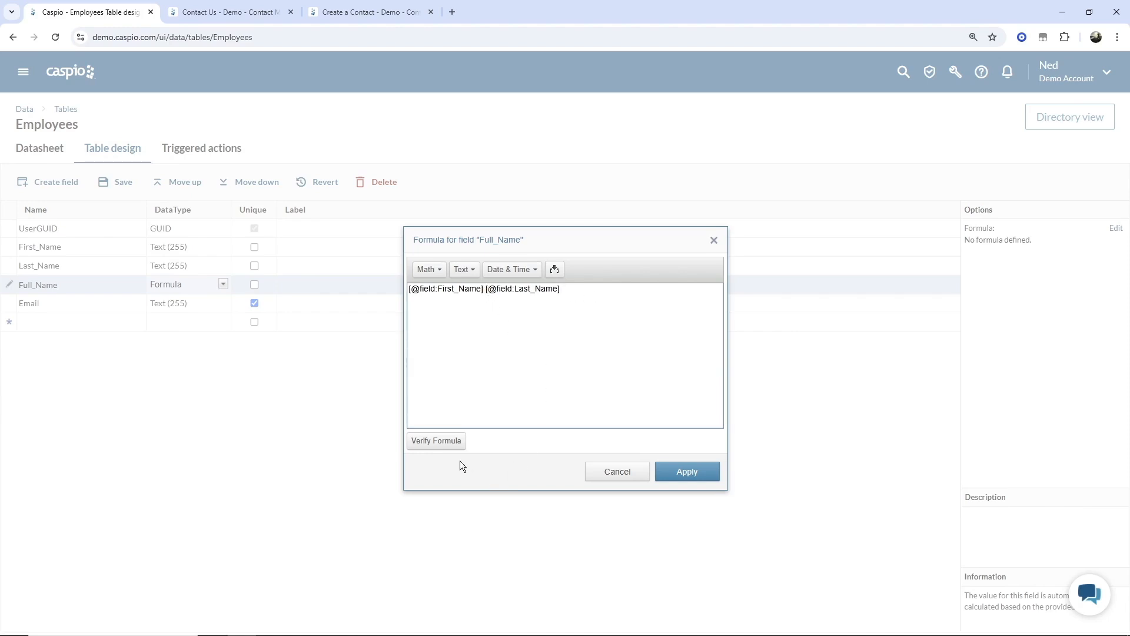
{"action": "left_click", "coordinate": [450, 447]}
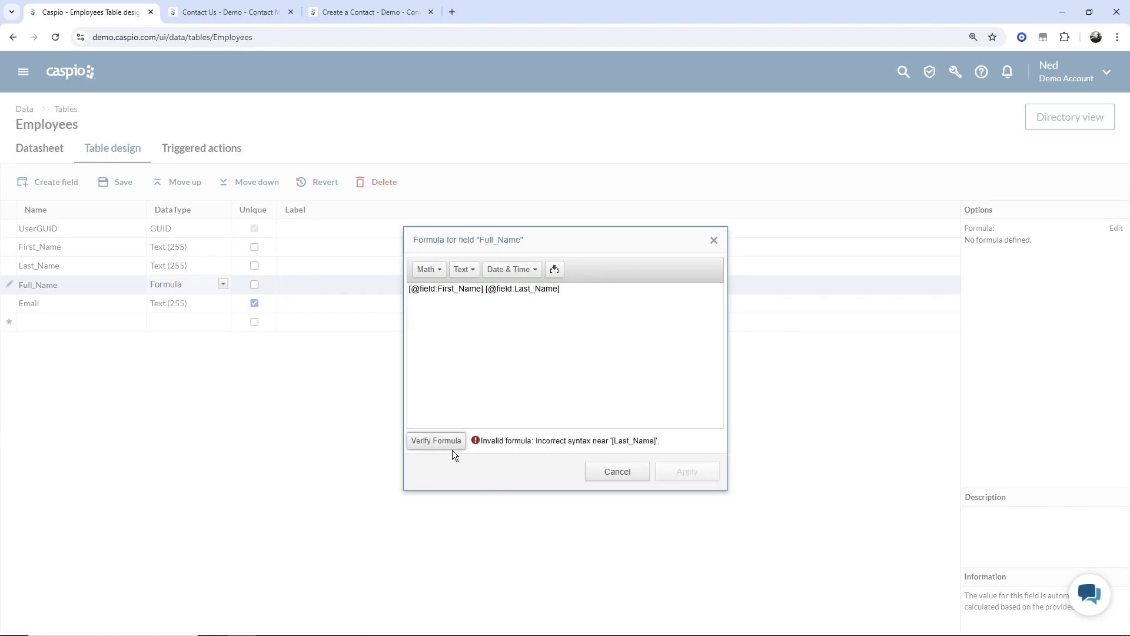
- Join the two references with +space(1)+, re-verify the formula and apply it
{"action": "left_click", "coordinate": [485, 302]}
{"action": "key", "text": "BackSpace"}
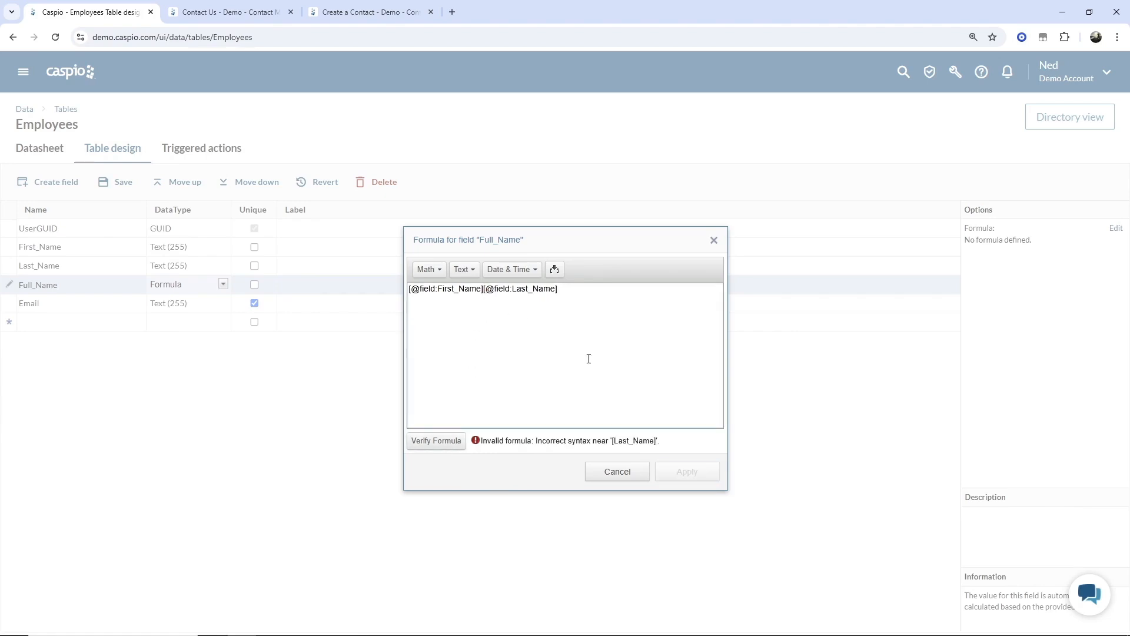
{"action": "type", "text": "+space()"}
{"action": "key", "text": "Left"}
{"action": "type", "text": "1"}
{"action": "key", "text": "Right"}
{"action": "type", "text": "+"}
{"action": "left_click", "coordinate": [446, 450]}
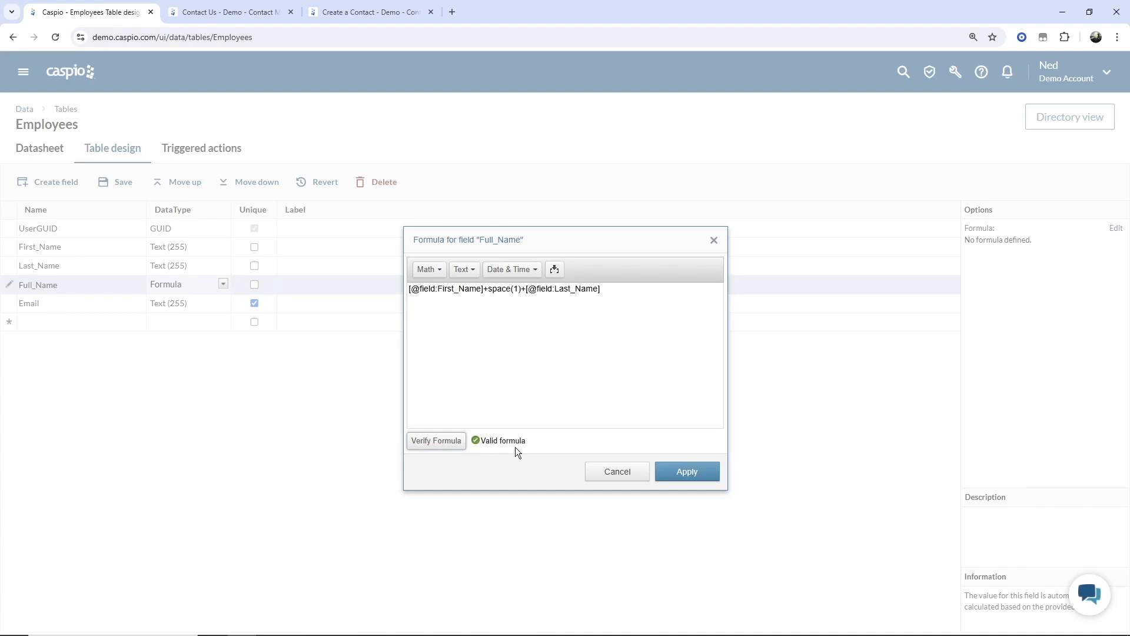
{"action": "left_click", "coordinate": [690, 474]}
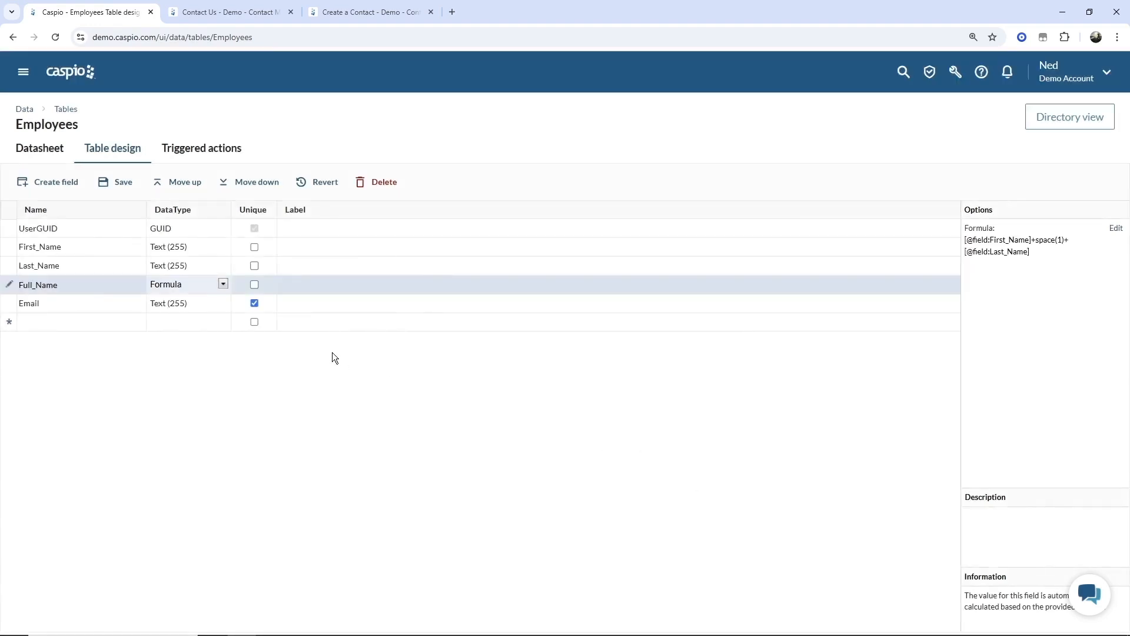
- Save the table design, then move the Full_Name column up next to Status in the Employees user list
{"action": "left_click", "coordinate": [126, 186]}
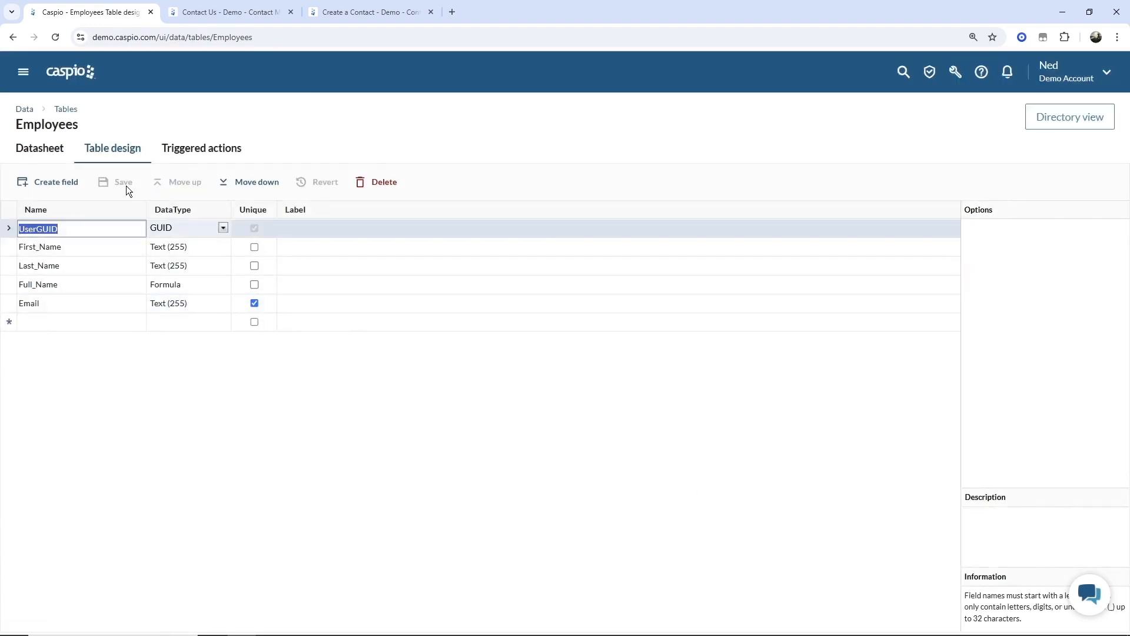
{"action": "left_click", "coordinate": [1059, 121]}
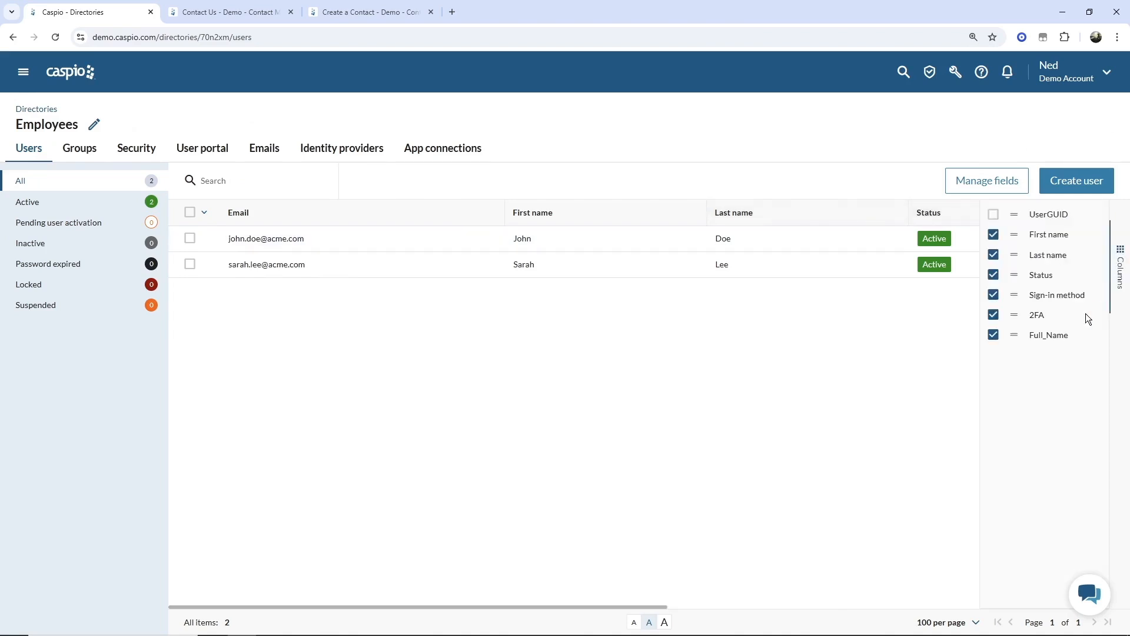
{"action": "left_click_drag", "start_coordinate": [1014, 335], "coordinate": [1016, 269]}
{"action": "left_click", "coordinate": [1120, 265]}
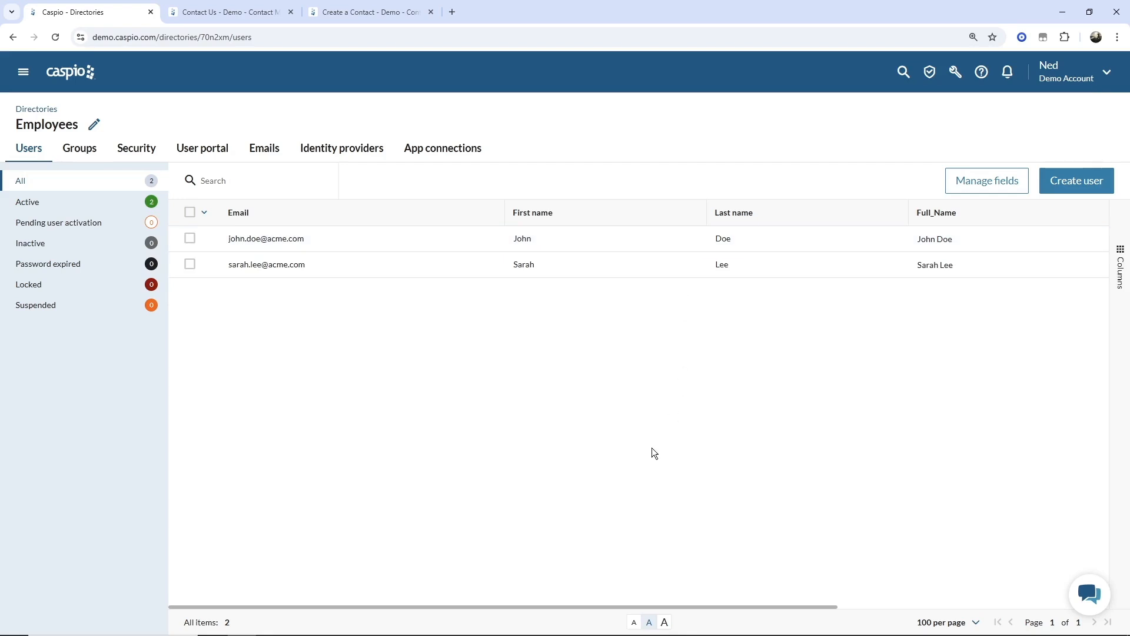
- From the Flex applications list, create a blank app from scratch, named New application by default
{"action": "left_click", "coordinate": [22, 78]}
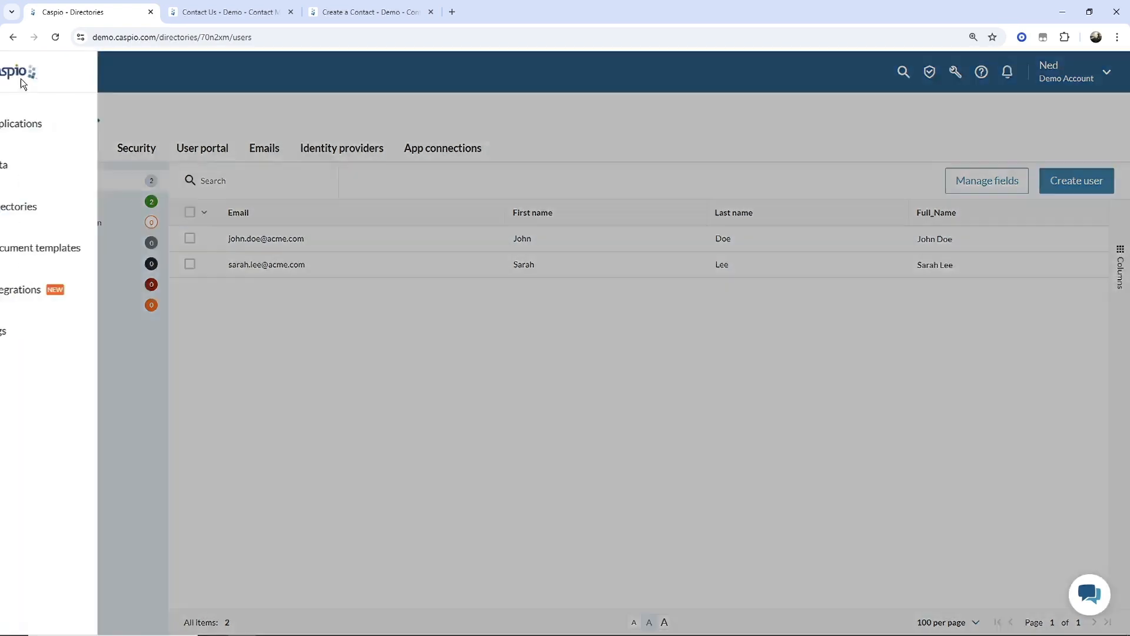
{"action": "left_click", "coordinate": [56, 130]}
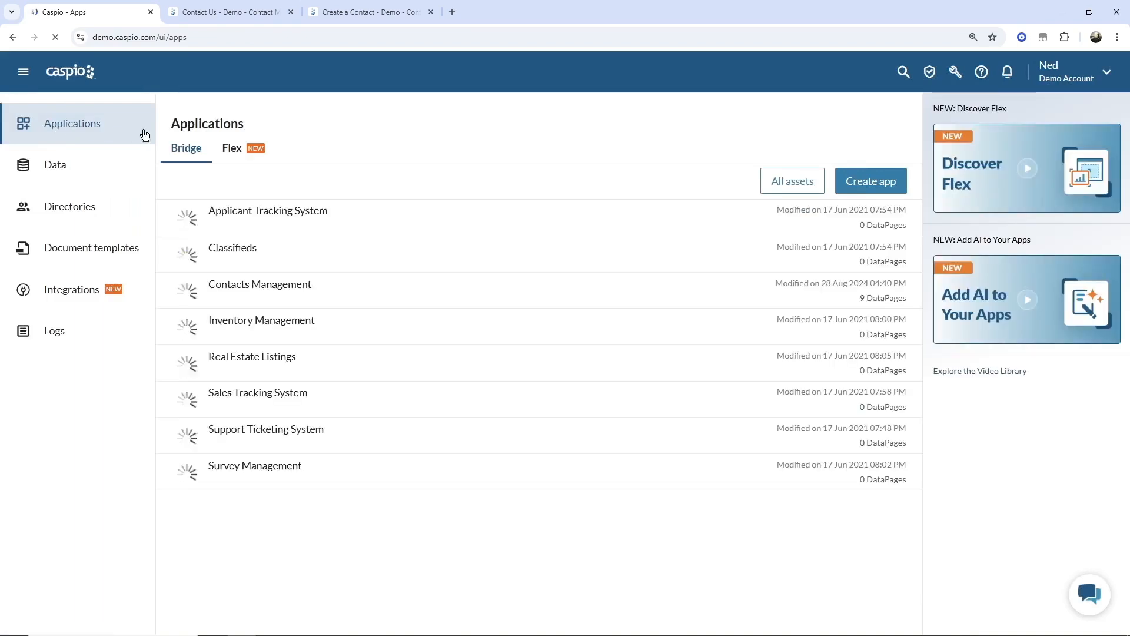
{"action": "left_click", "coordinate": [242, 151]}
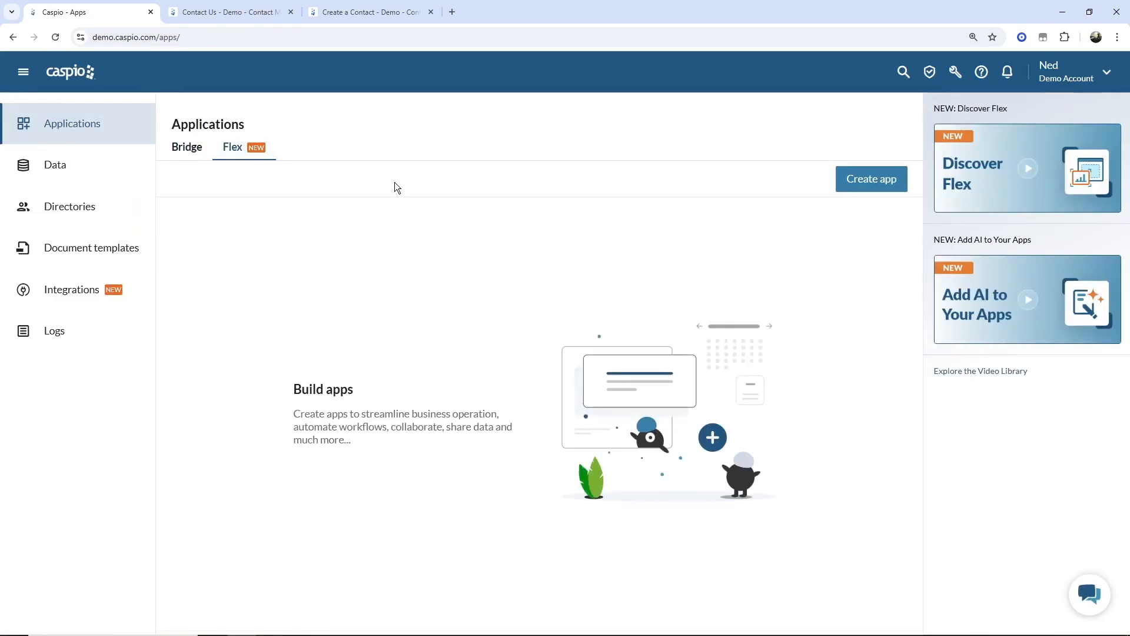
{"action": "left_click", "coordinate": [853, 189]}
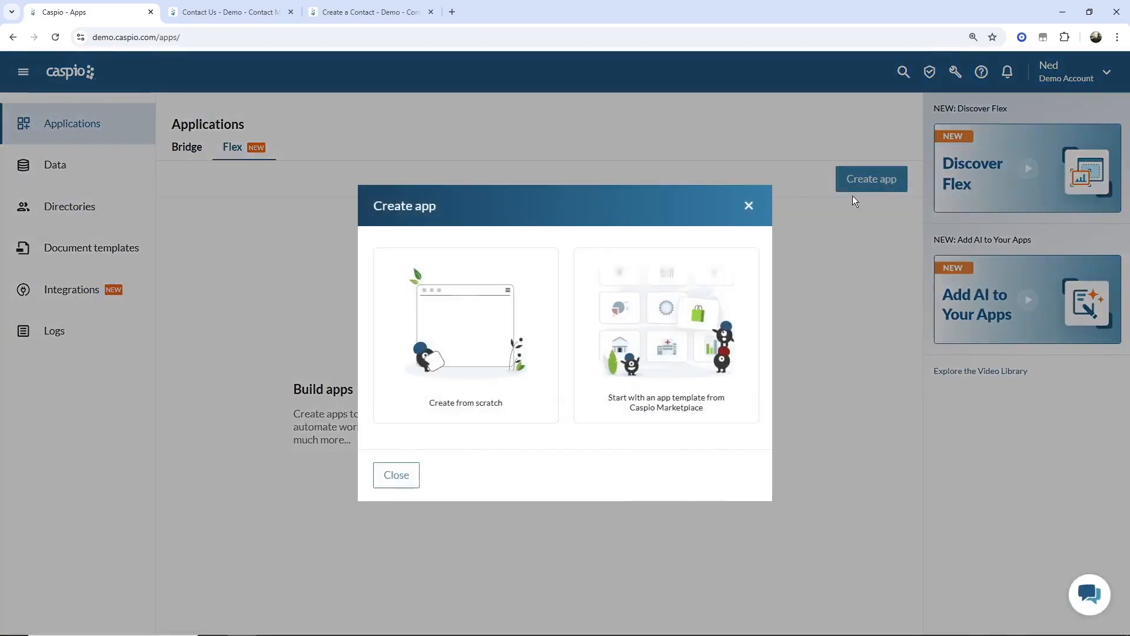
{"action": "left_click", "coordinate": [477, 351]}
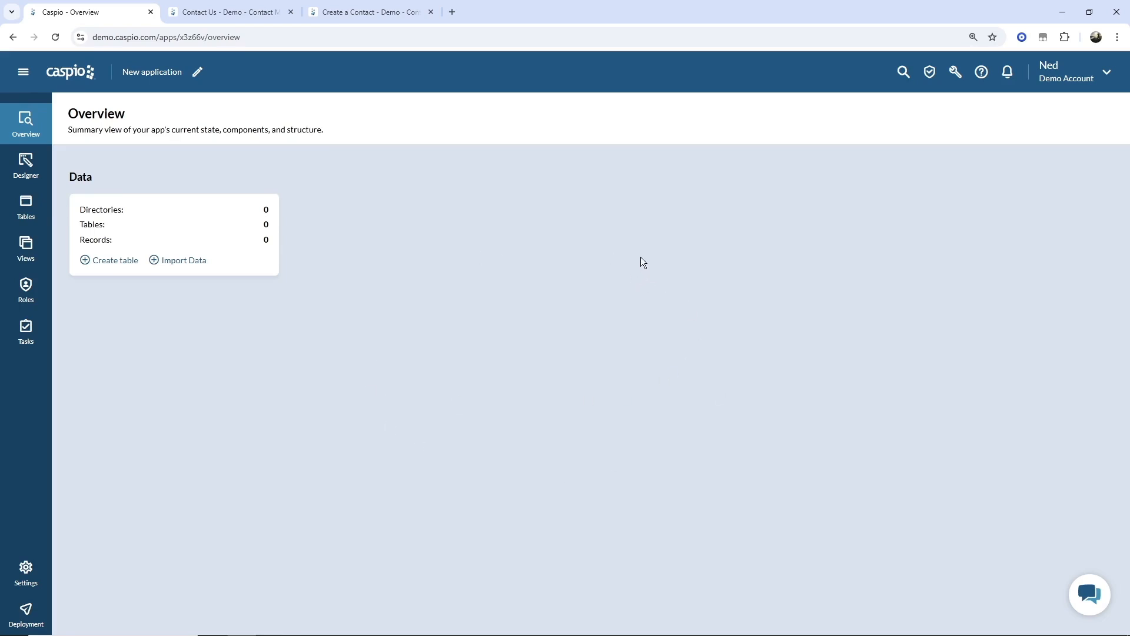
- Rename the new application to 'Contact Management System'
{"action": "left_click", "coordinate": [197, 72]}
{"action": "type", "text": "C"}
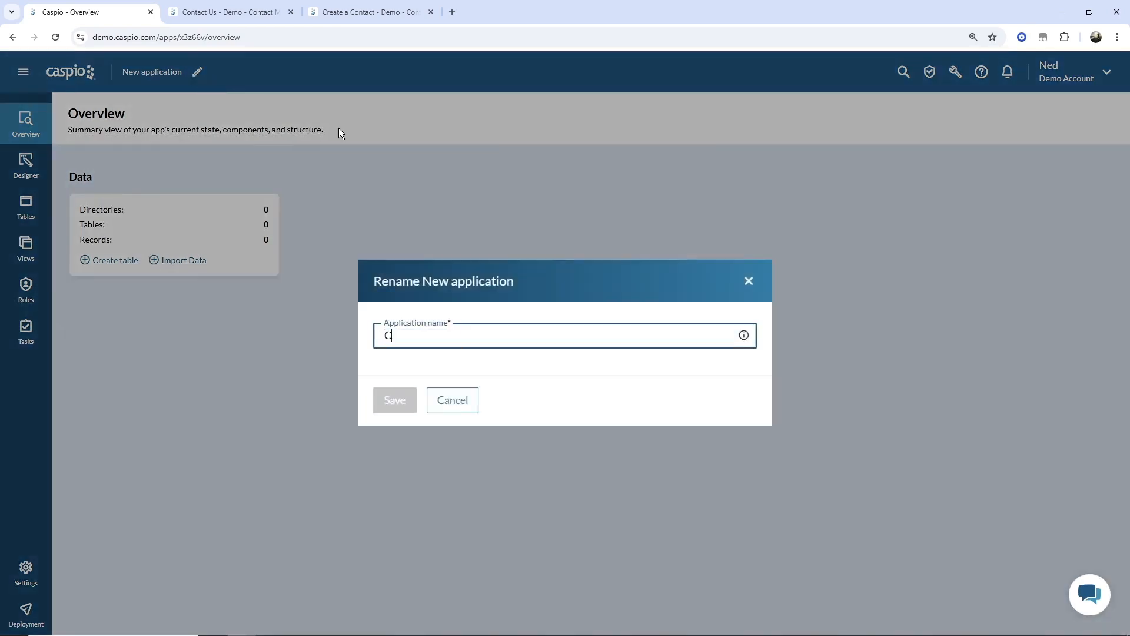
{"action": "type", "text": "ontact Management System"}
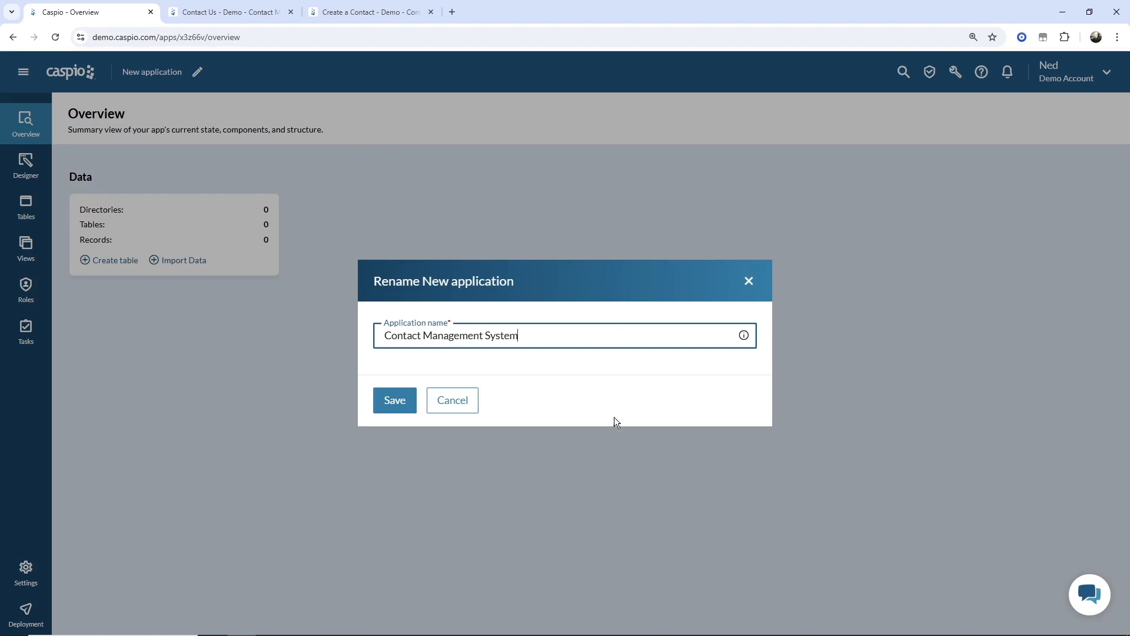
{"action": "left_click", "coordinate": [392, 402]}
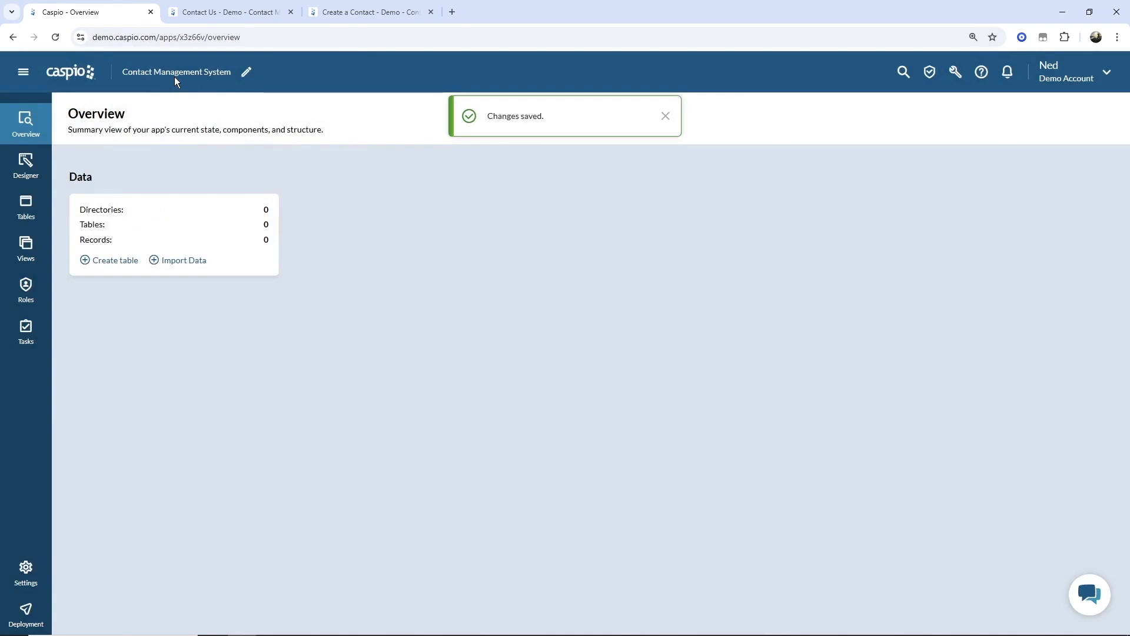
- Return to the Flex applications list via the main menu
{"action": "left_click", "coordinate": [23, 72]}
{"action": "left_click", "coordinate": [61, 125]}
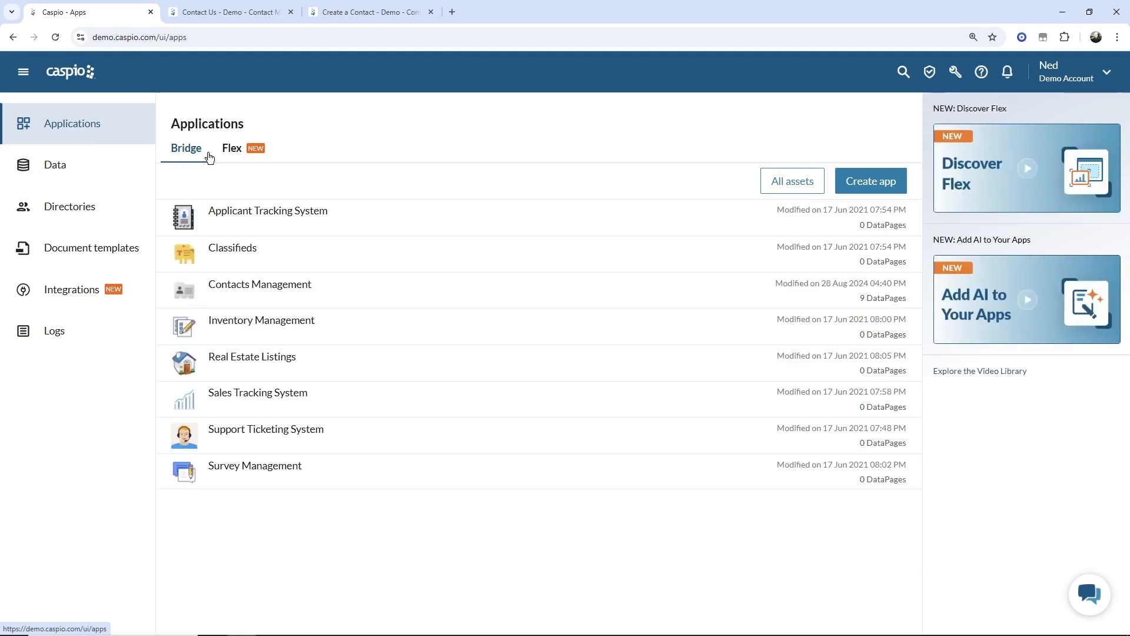
{"action": "left_click", "coordinate": [230, 149]}
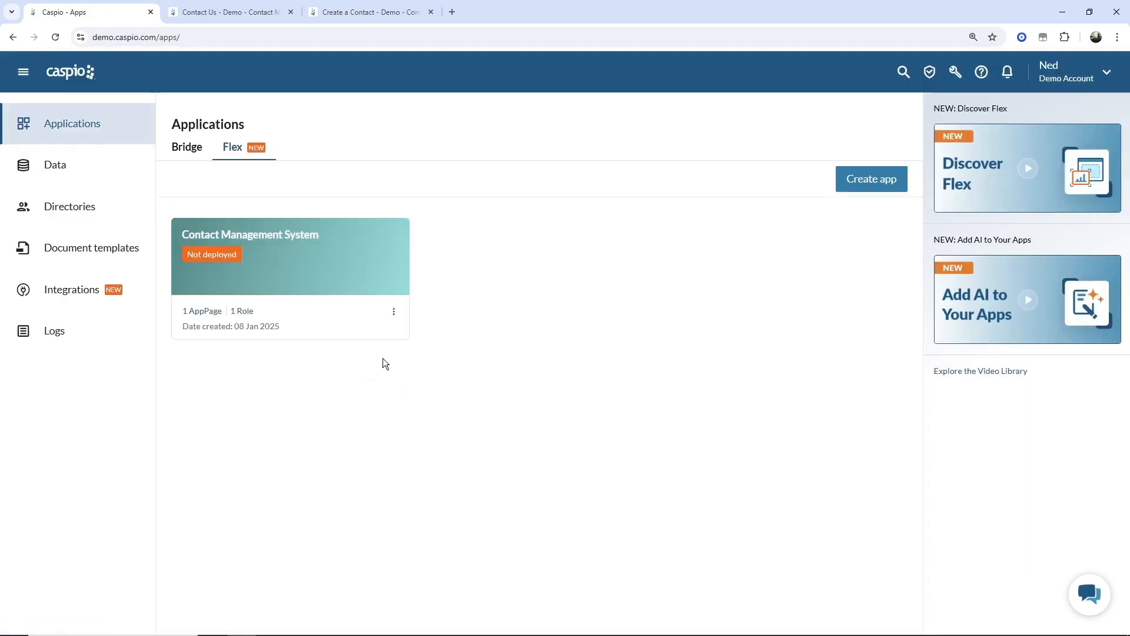
- Open the Contact Management System app and go to its empty Tables page
{"action": "left_click", "coordinate": [306, 253]}
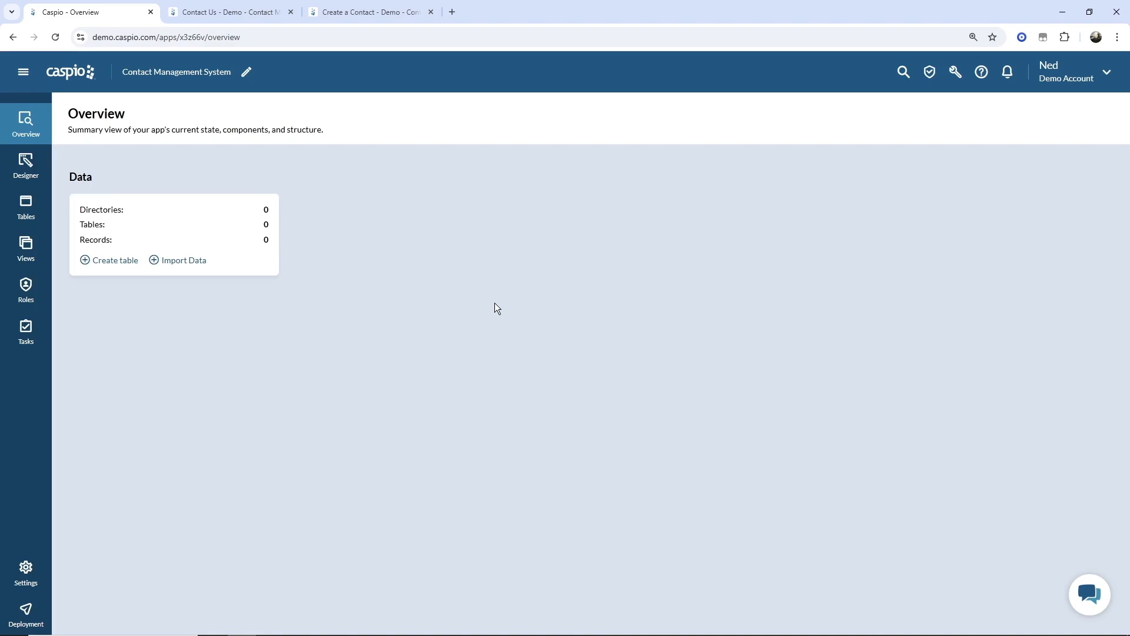
{"action": "left_click", "coordinate": [28, 214]}
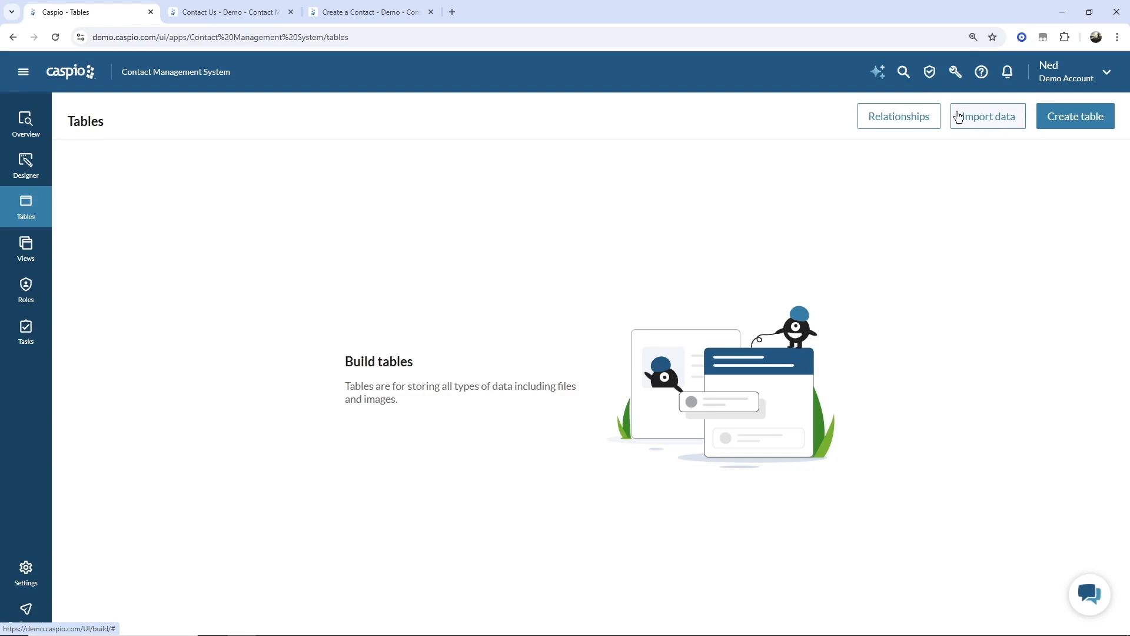
{"action": "left_click", "coordinate": [879, 75]}
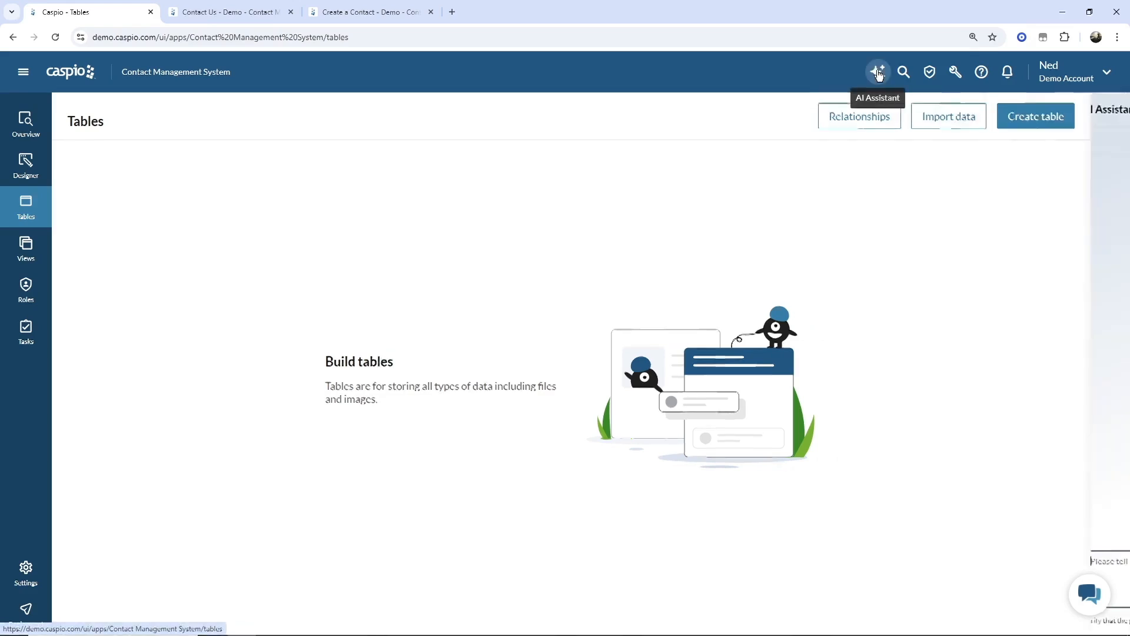
{"action": "left_click", "coordinate": [1003, 585]}
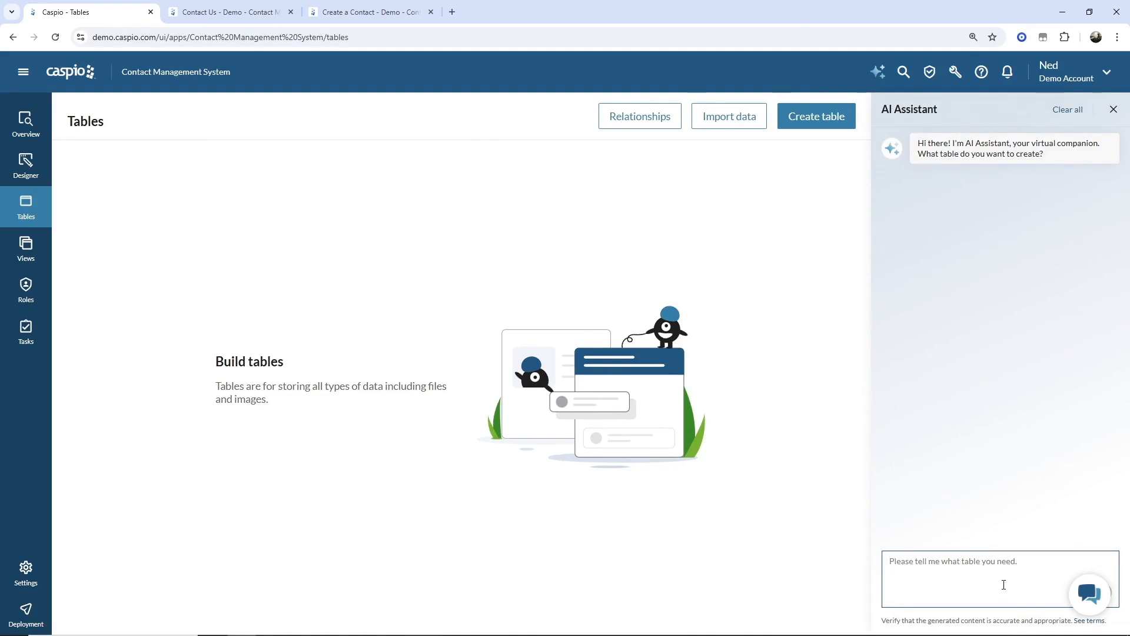
{"action": "type", "text": "Create a c"}
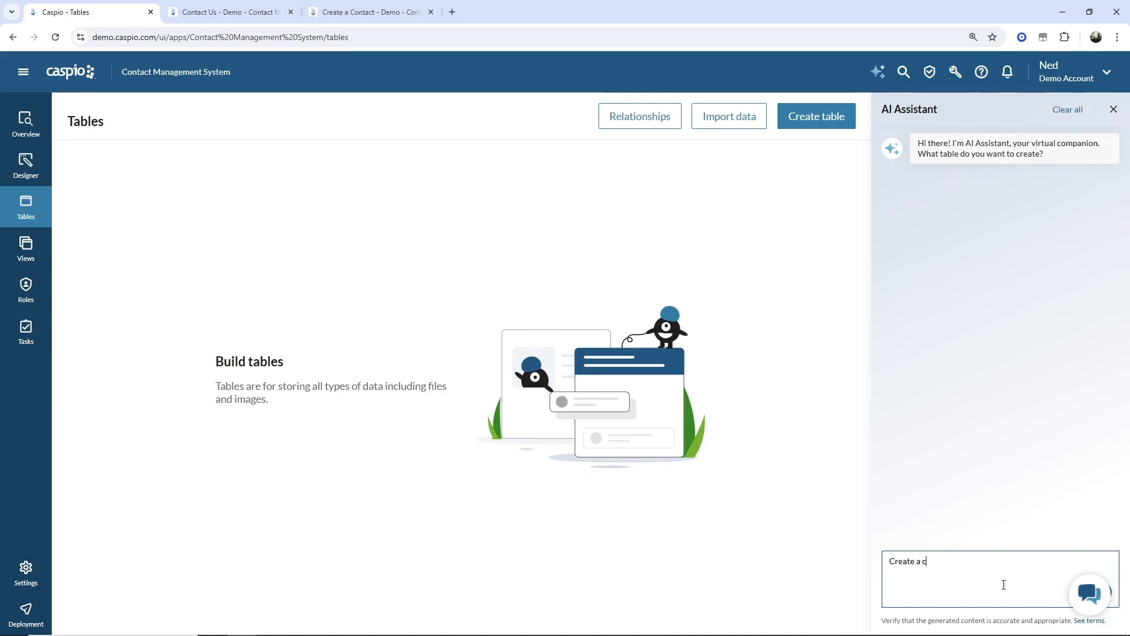
{"action": "type", "text": "ontats table"}
{"action": "key", "text": "BackSpace"}
{"action": "key", "text": "BackSpace"}
{"action": "key", "text": "BackSpace"}
{"action": "key", "text": "BackSpace"}
{"action": "key", "text": "BackSpace"}
{"action": "key", "text": "BackSpace"}
{"action": "key", "text": "BackSpace"}
{"action": "key", "text": "BackSpace"}
{"action": "type", "text": "cts table"}
{"action": "key", "text": "Return"}
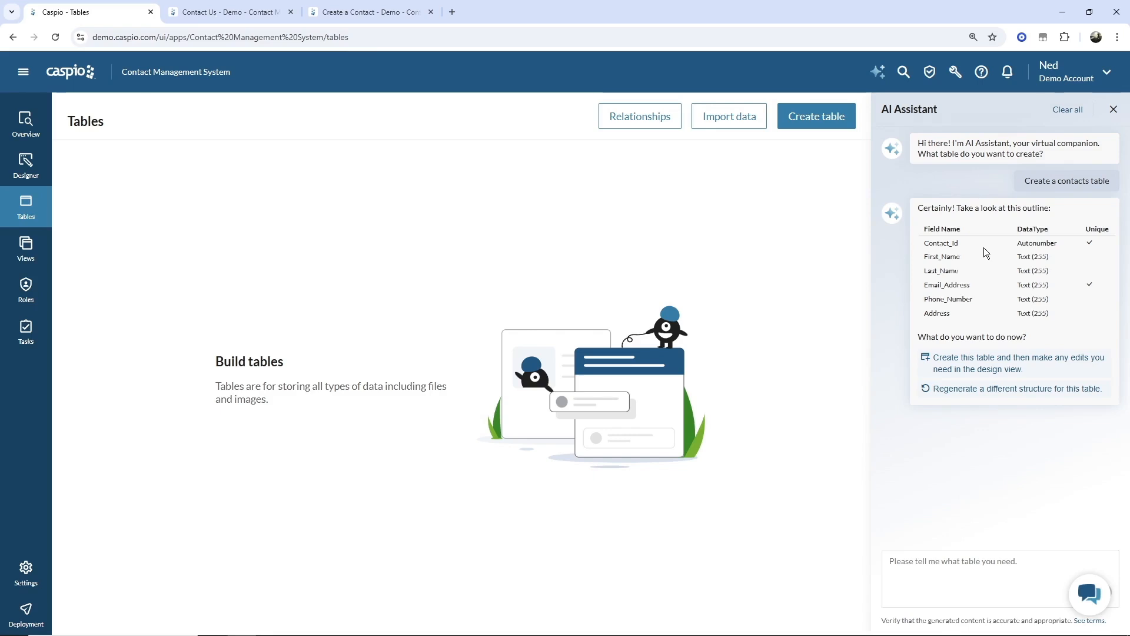
{"action": "left_click", "coordinate": [877, 73]}
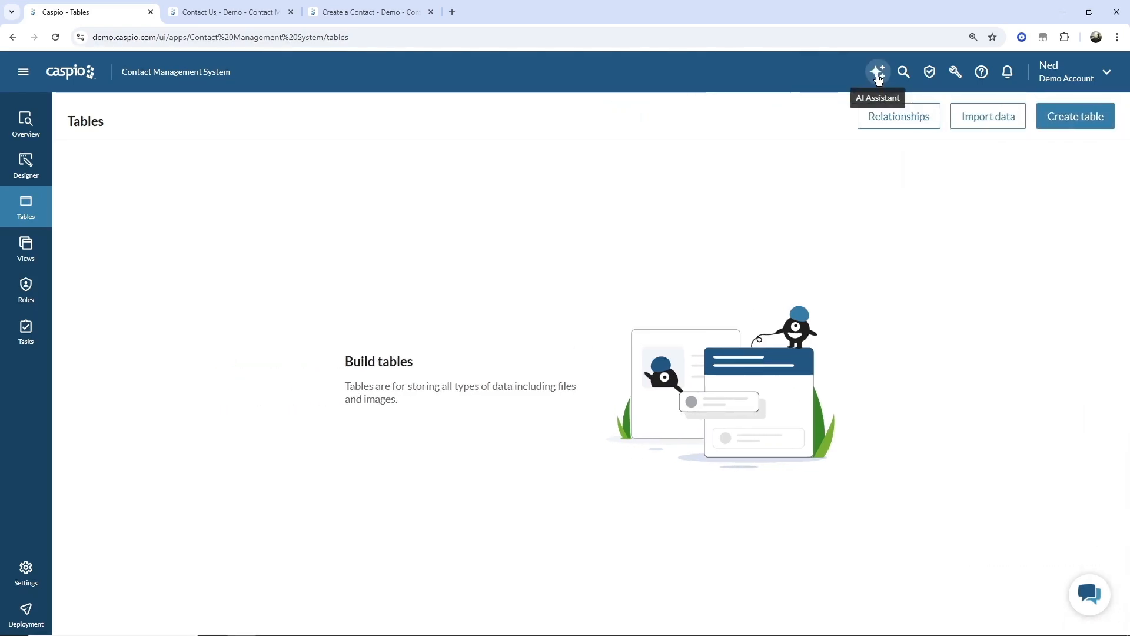
{"action": "left_click", "coordinate": [954, 73]}
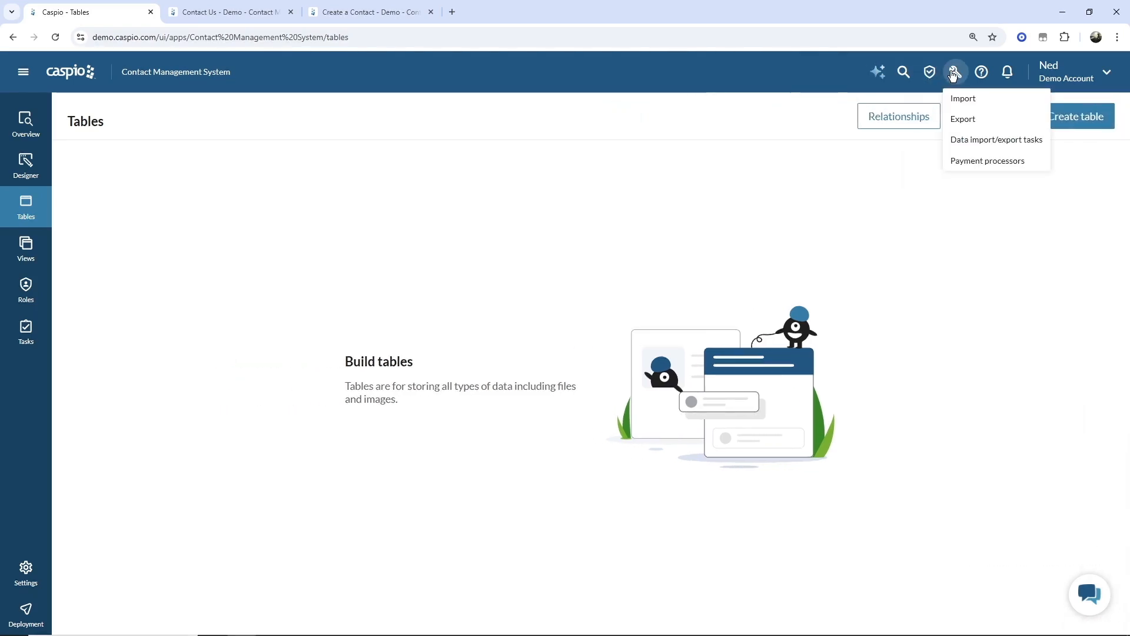
{"action": "left_click", "coordinate": [929, 72]}
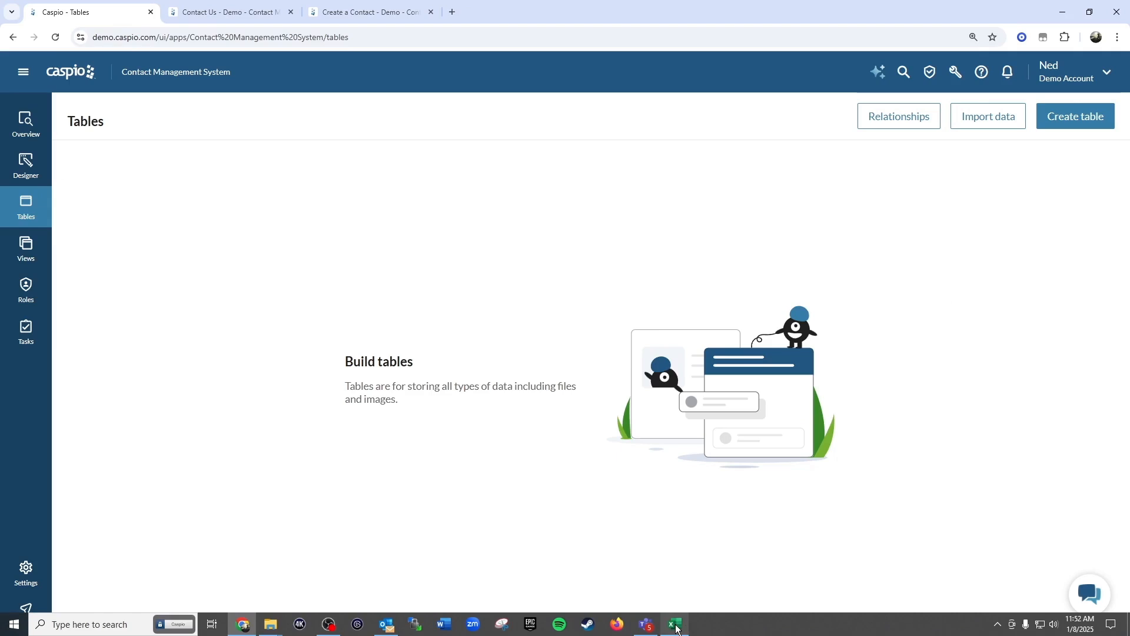
- Review the demo_contacts sheet in the Contacts workbook and select the data block A2:F28
{"action": "left_click", "coordinate": [683, 624]}
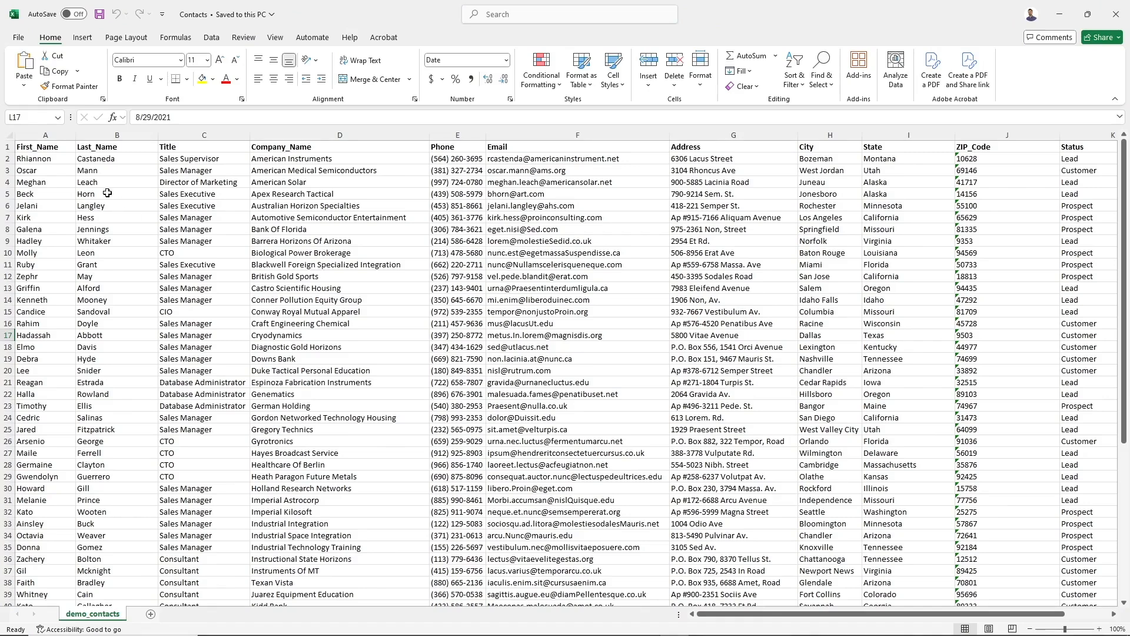
{"action": "left_click", "coordinate": [7, 147]}
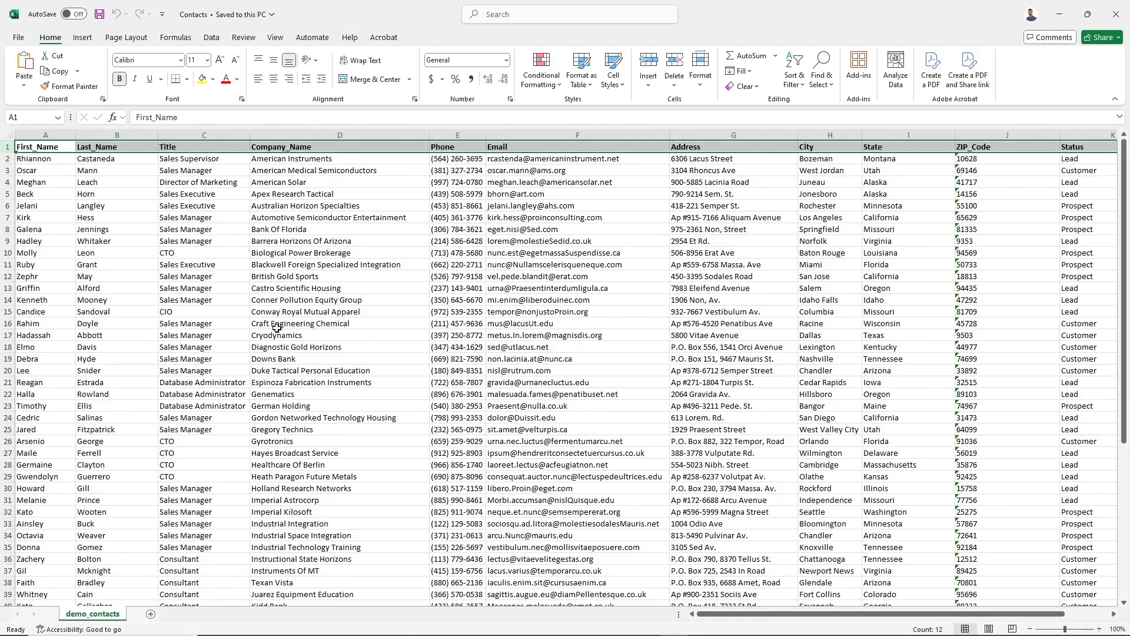
{"action": "left_click", "coordinate": [54, 159]}
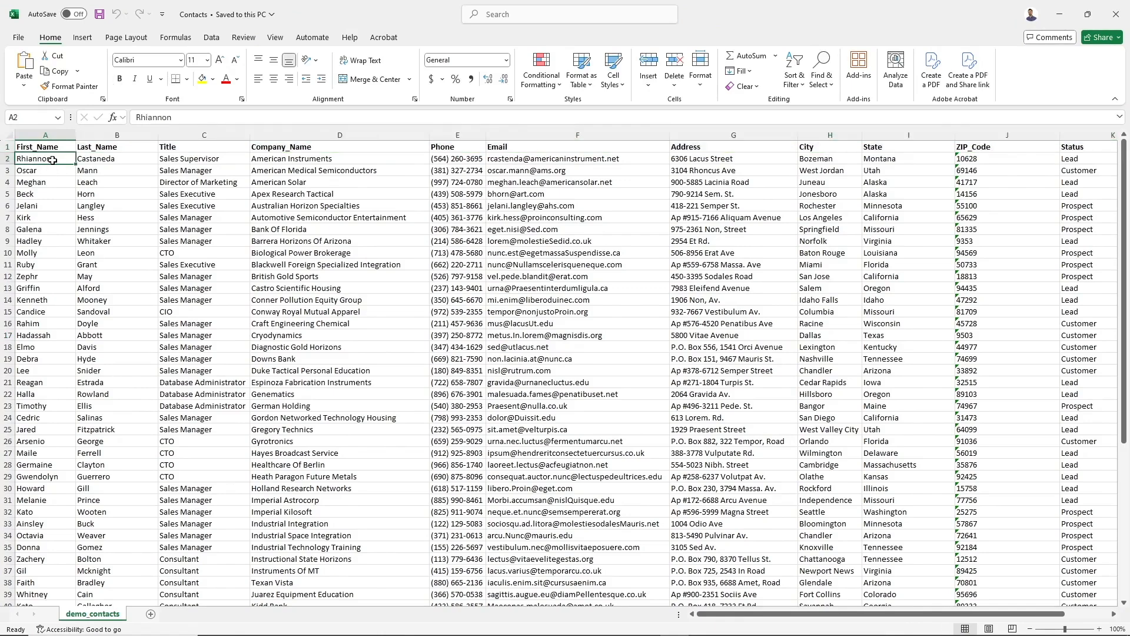
{"action": "left_click", "coordinate": [176, 162]}
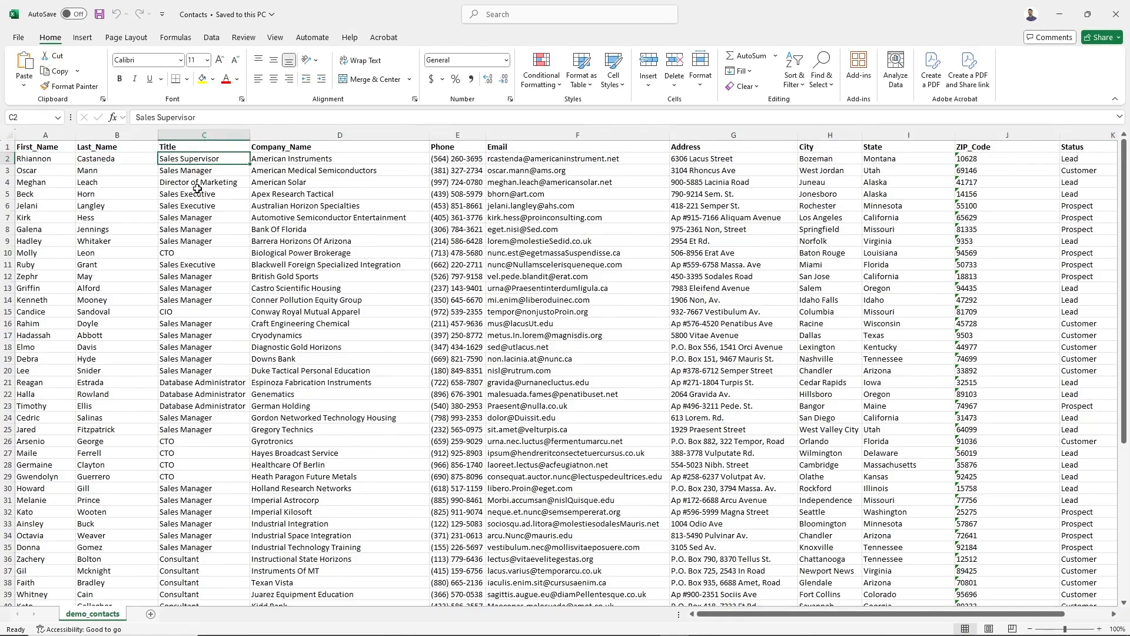
{"action": "left_click", "coordinate": [42, 148]}
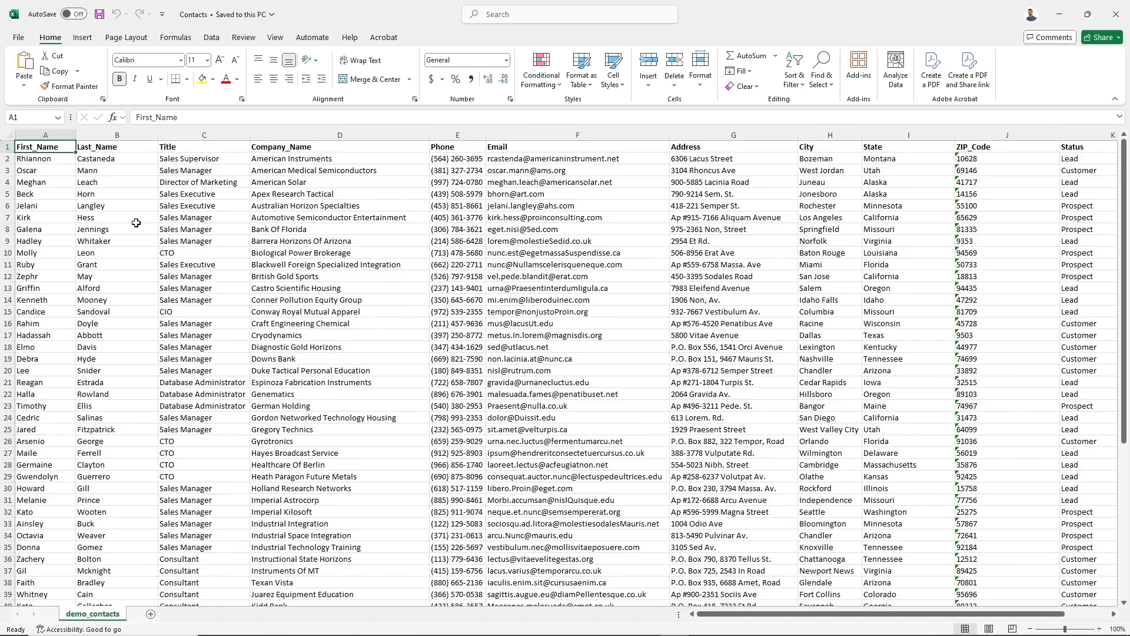
{"action": "left_click_drag", "start_coordinate": [39, 161], "coordinate": [779, 500]}
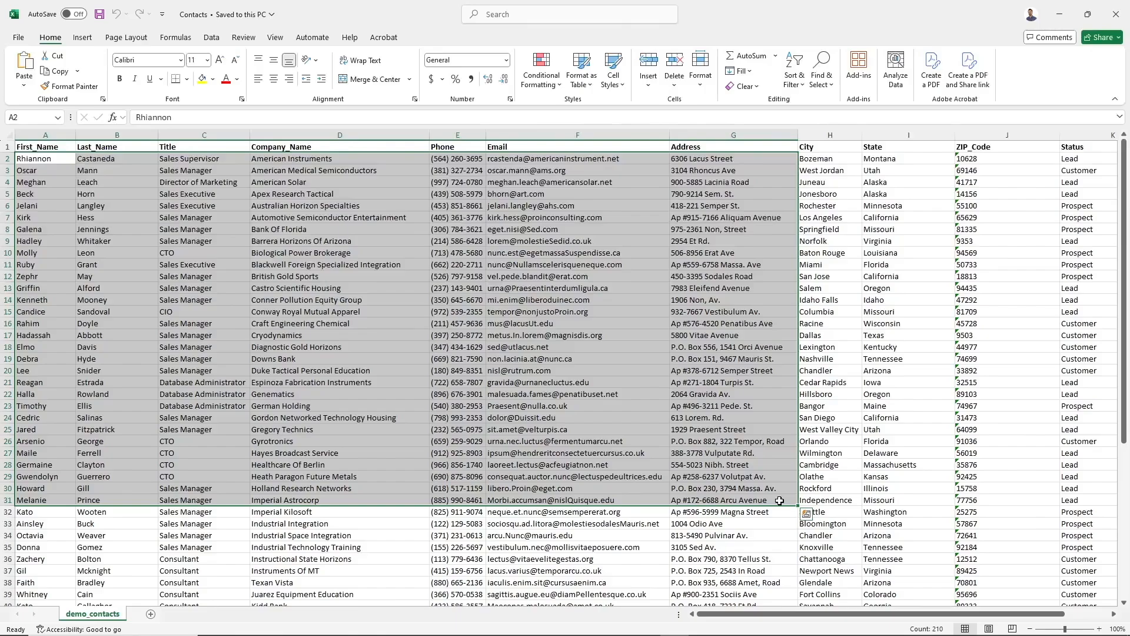
- Upload Contacts.xlsx through Import data and advance to the Configure Objects page
{"action": "left_click", "coordinate": [242, 625]}
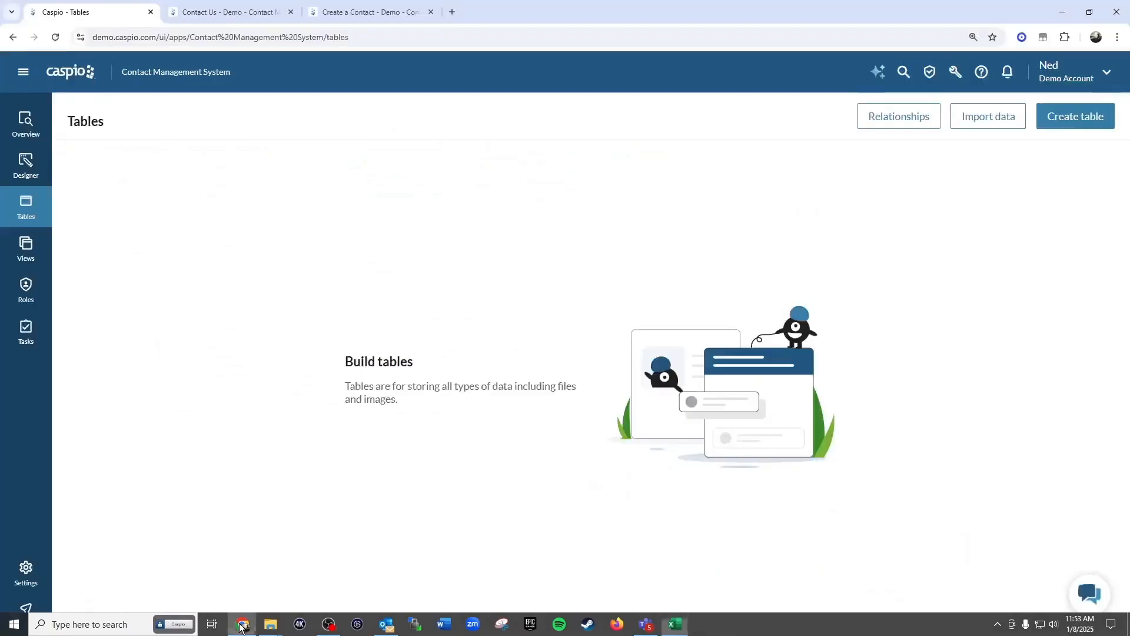
{"action": "left_click", "coordinate": [984, 119]}
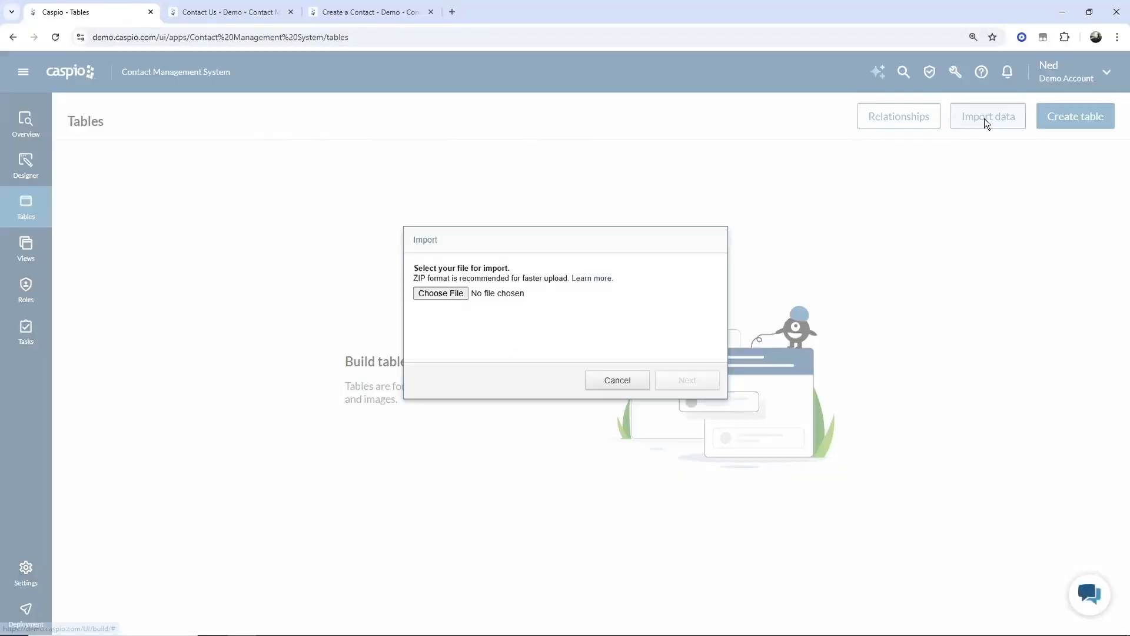
{"action": "left_click", "coordinate": [450, 294]}
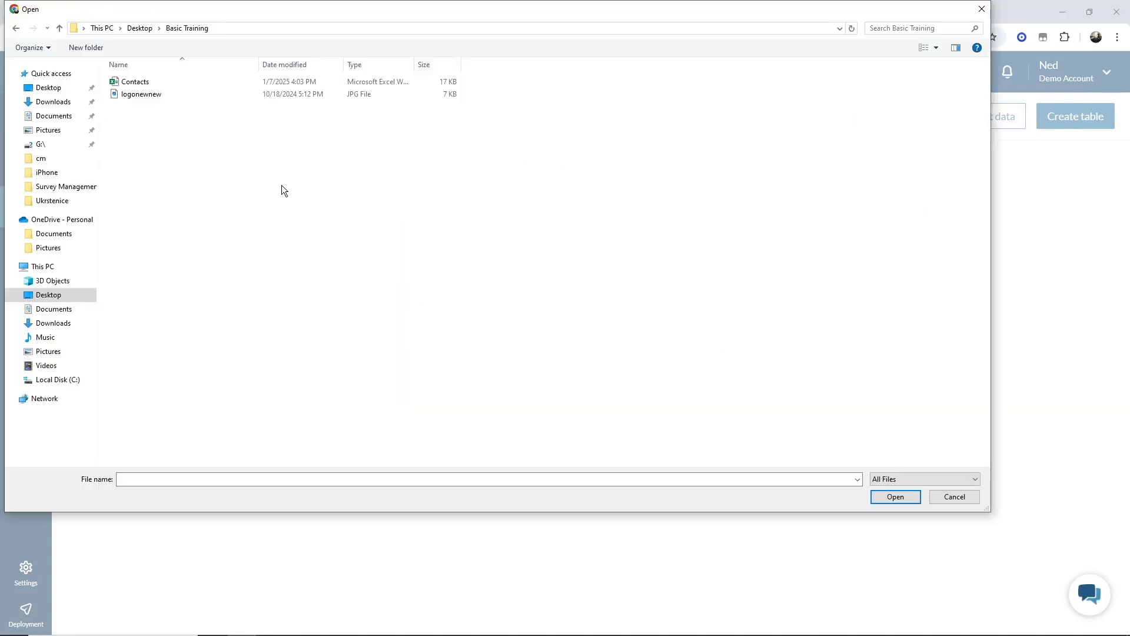
{"action": "double_click", "coordinate": [140, 86]}
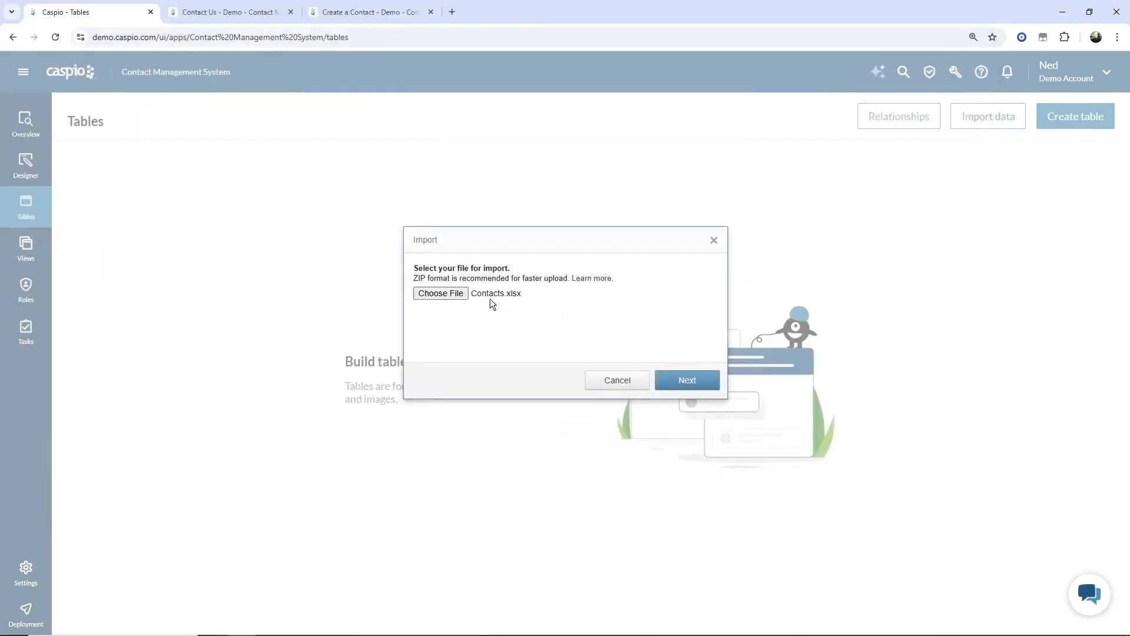
{"action": "left_click", "coordinate": [683, 380]}
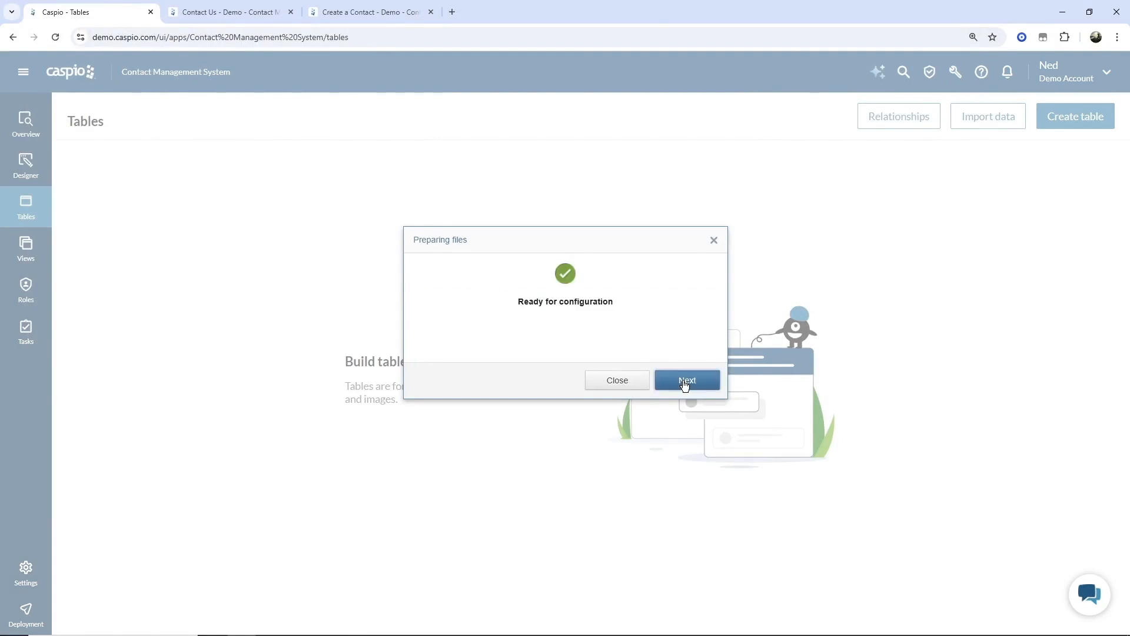
{"action": "left_click", "coordinate": [686, 381]}
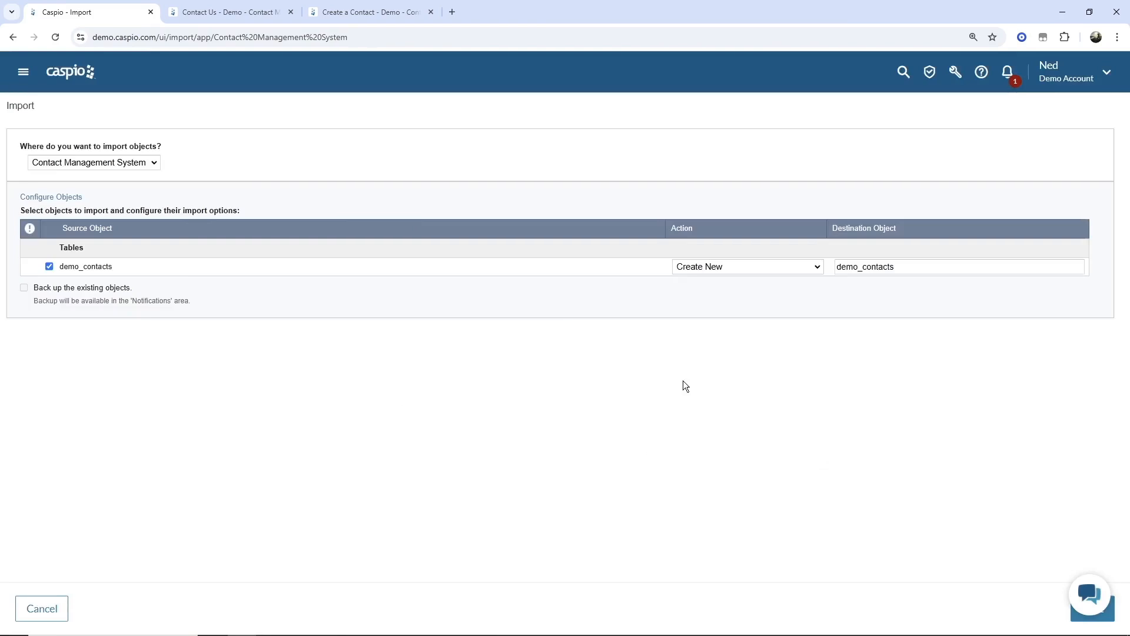
- Keep Contact Management System as the destination app, then add two blank sheets in Excel
{"action": "left_click", "coordinate": [156, 164]}
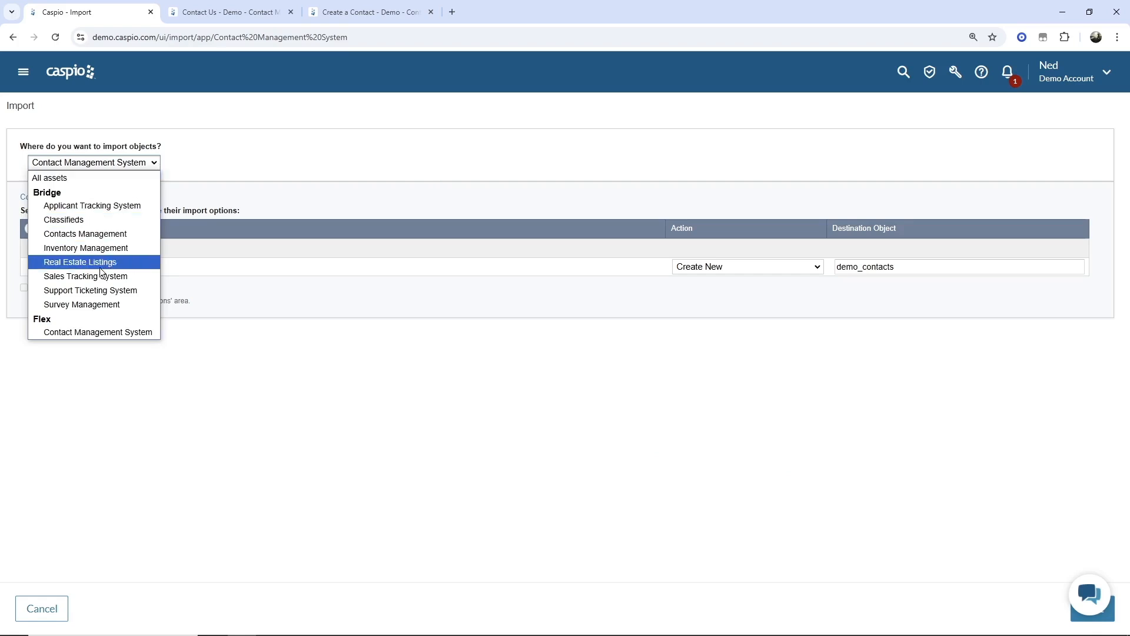
{"action": "left_click", "coordinate": [98, 330]}
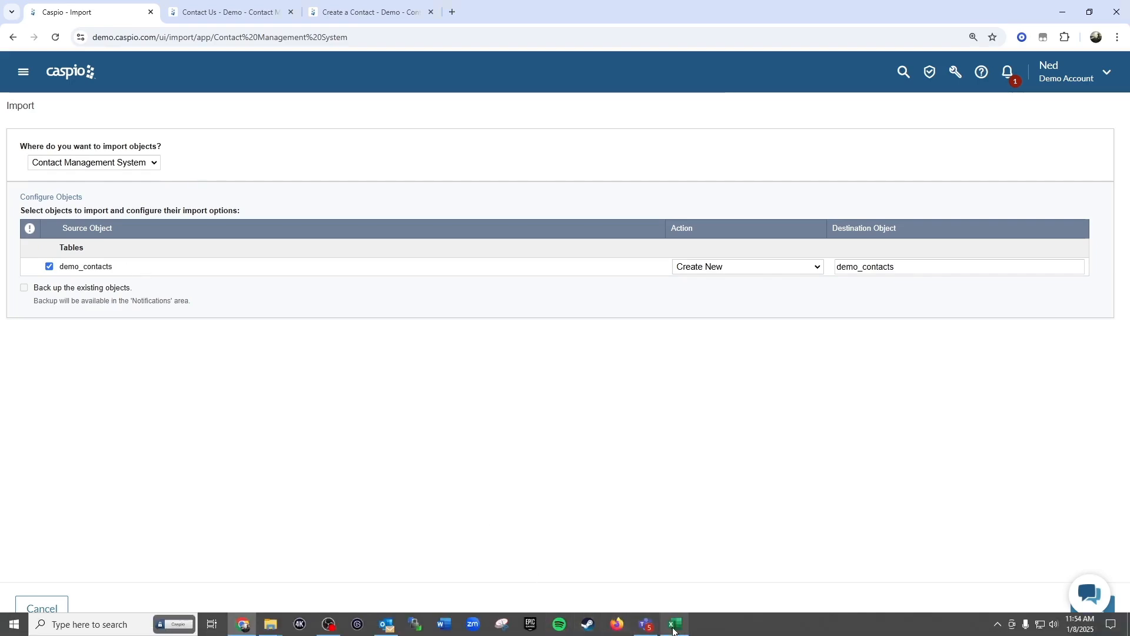
{"action": "left_click", "coordinate": [677, 625]}
{"action": "left_click", "coordinate": [151, 613]}
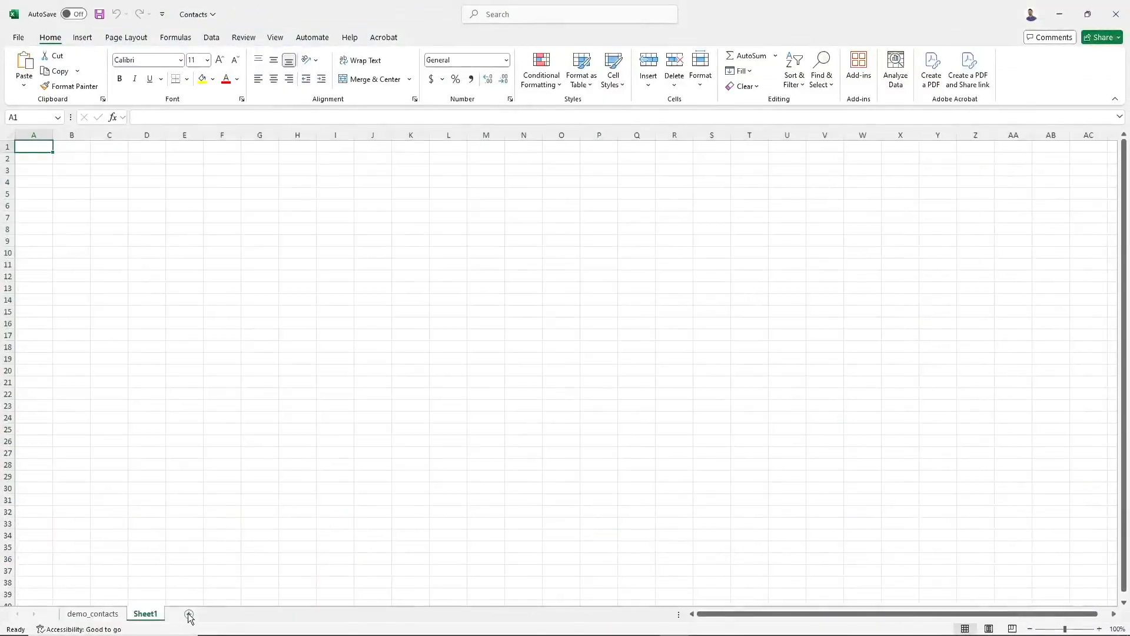
{"action": "left_click", "coordinate": [189, 614]}
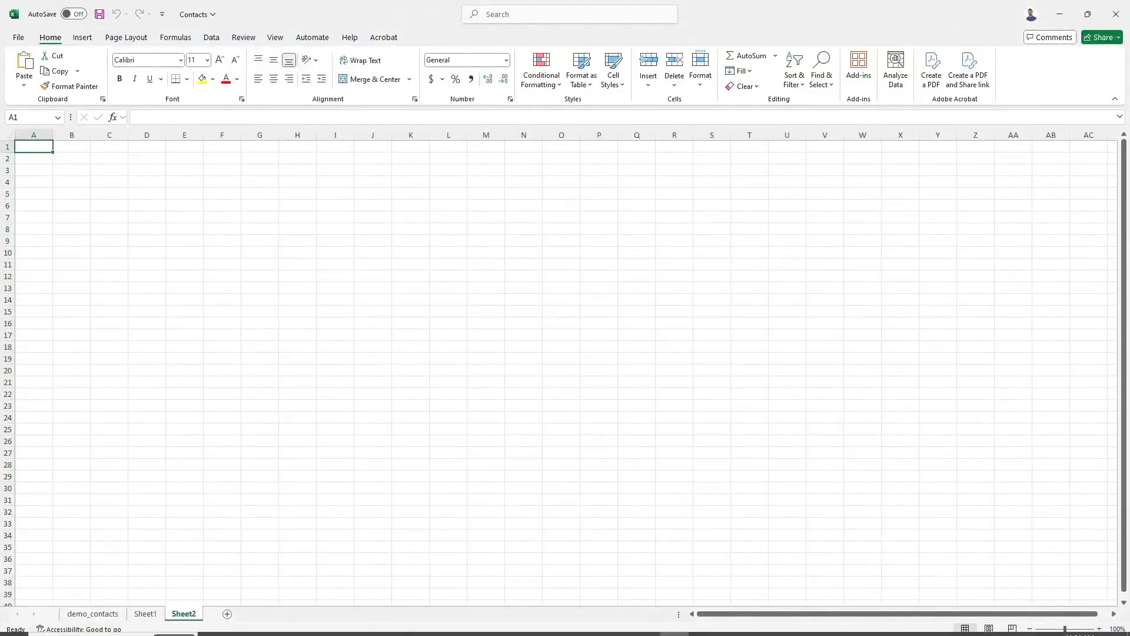
- Back in Caspio, untick and re-tick demo_contacts, then view its import action options
{"action": "left_click", "coordinate": [243, 624]}
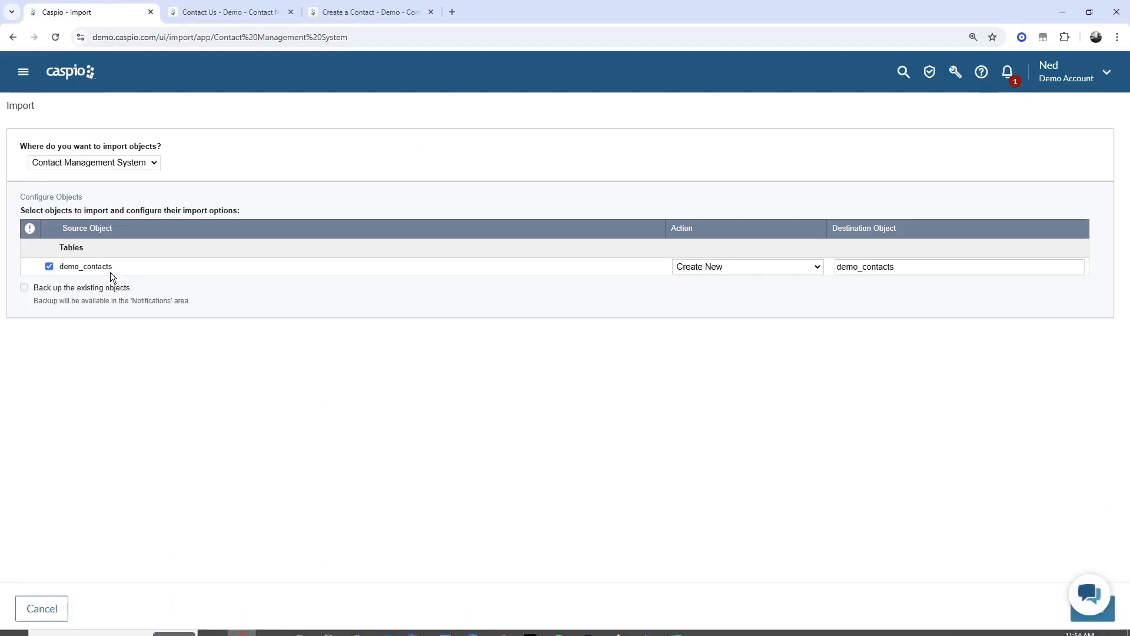
{"action": "left_click", "coordinate": [49, 266]}
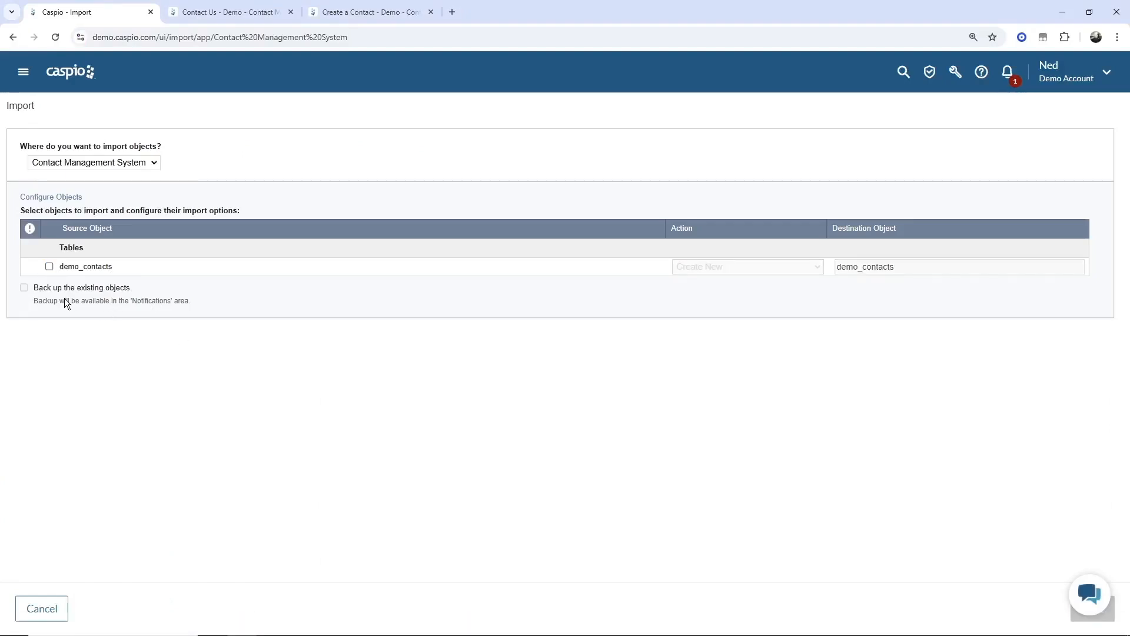
{"action": "left_click", "coordinate": [49, 266]}
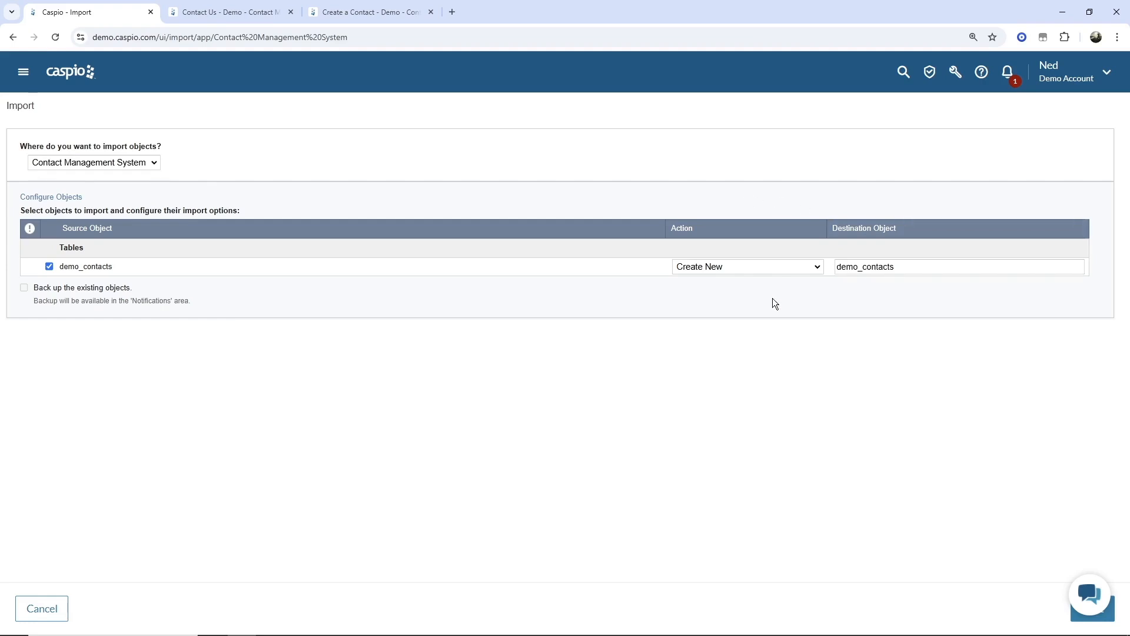
{"action": "left_click", "coordinate": [735, 274]}
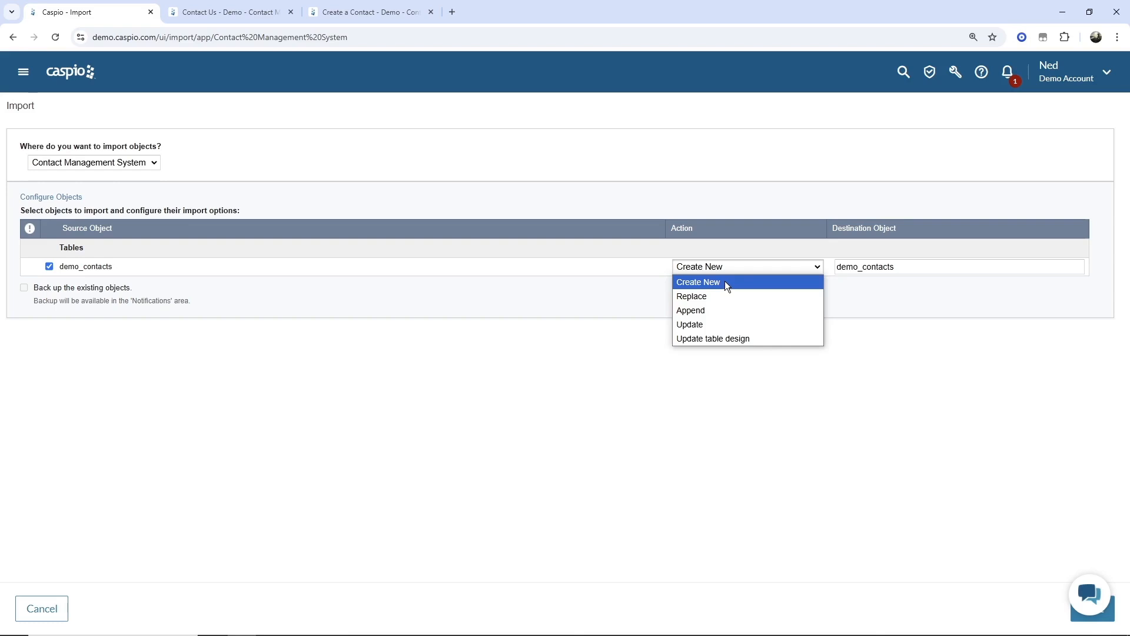
- Try the Replace and Append import actions, each showing an empty destination table list
{"action": "left_click", "coordinate": [719, 296]}
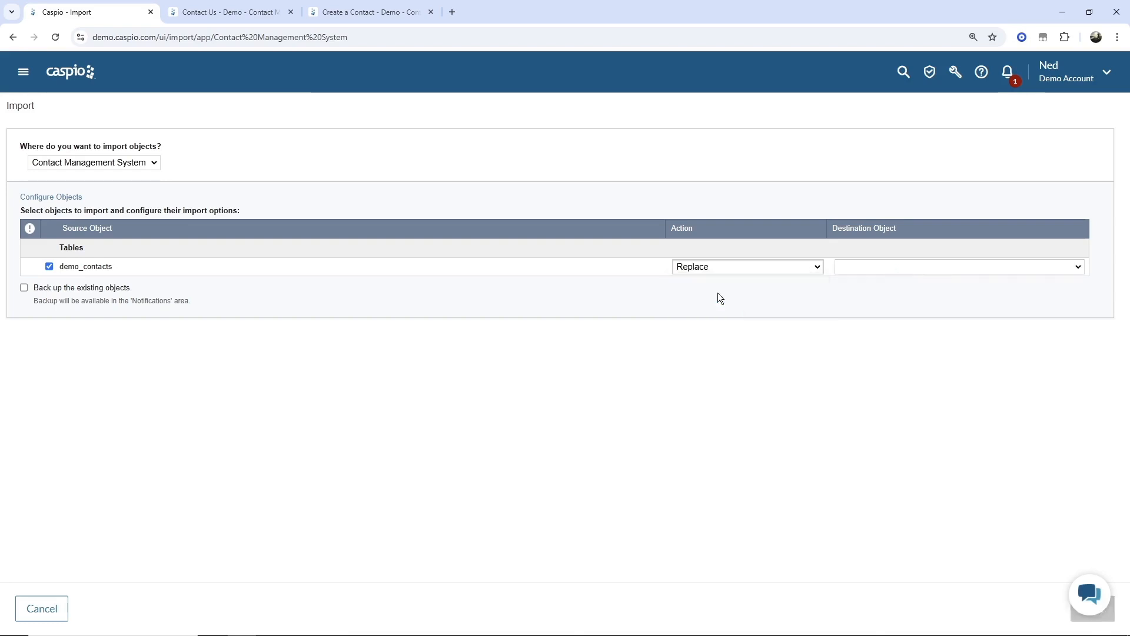
{"action": "left_click", "coordinate": [871, 272]}
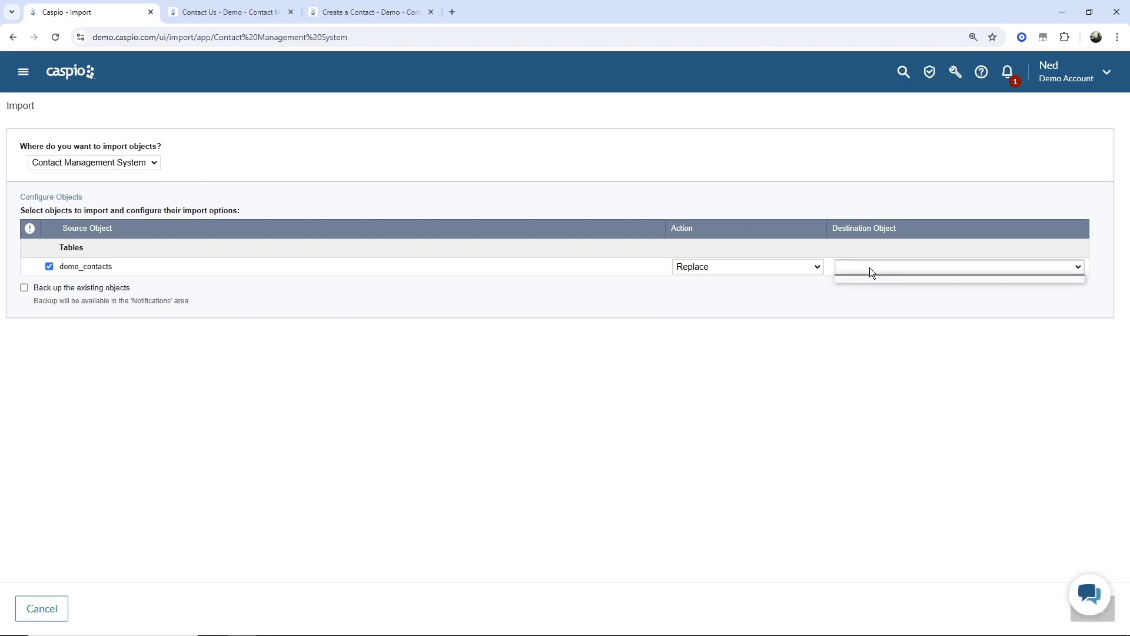
{"action": "left_click", "coordinate": [853, 323]}
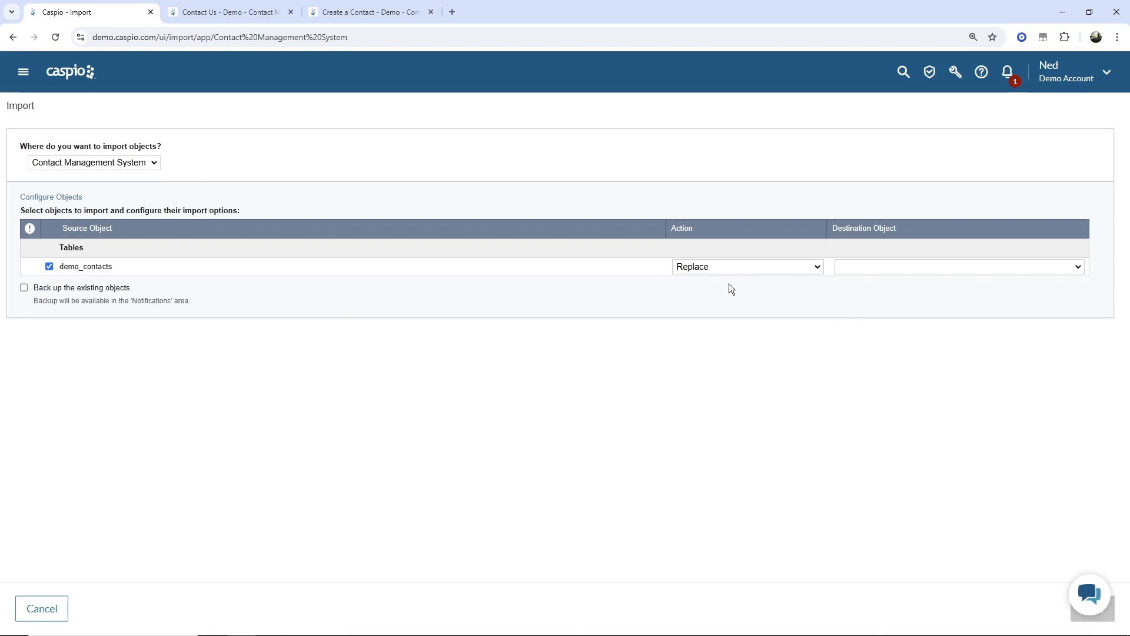
{"action": "left_click", "coordinate": [716, 269]}
{"action": "left_click", "coordinate": [719, 303]}
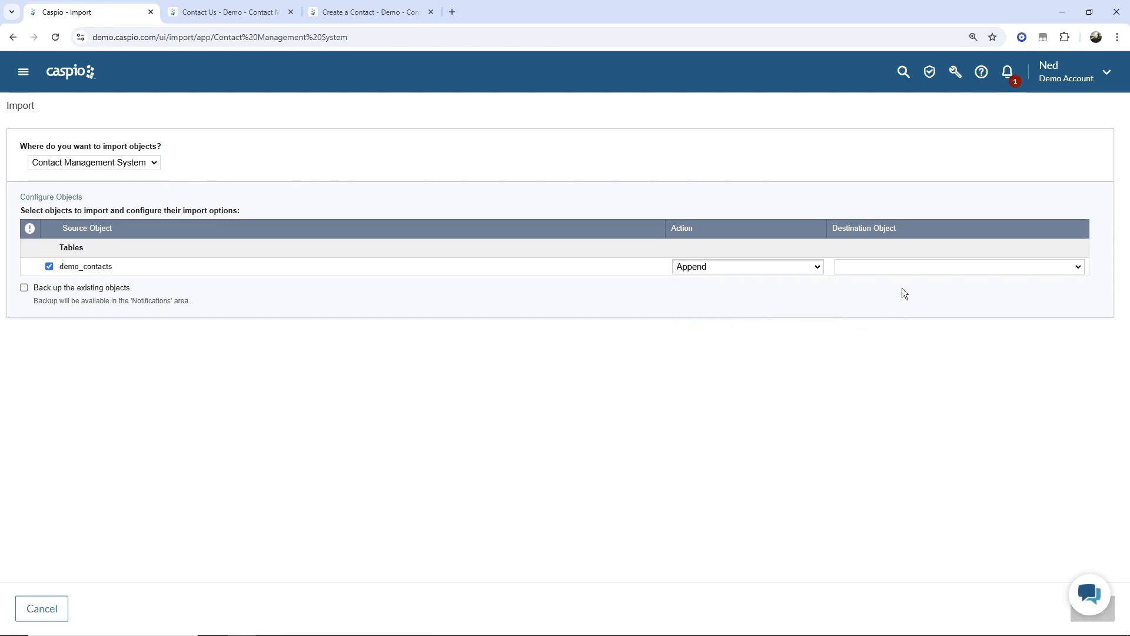
{"action": "left_click", "coordinate": [914, 272]}
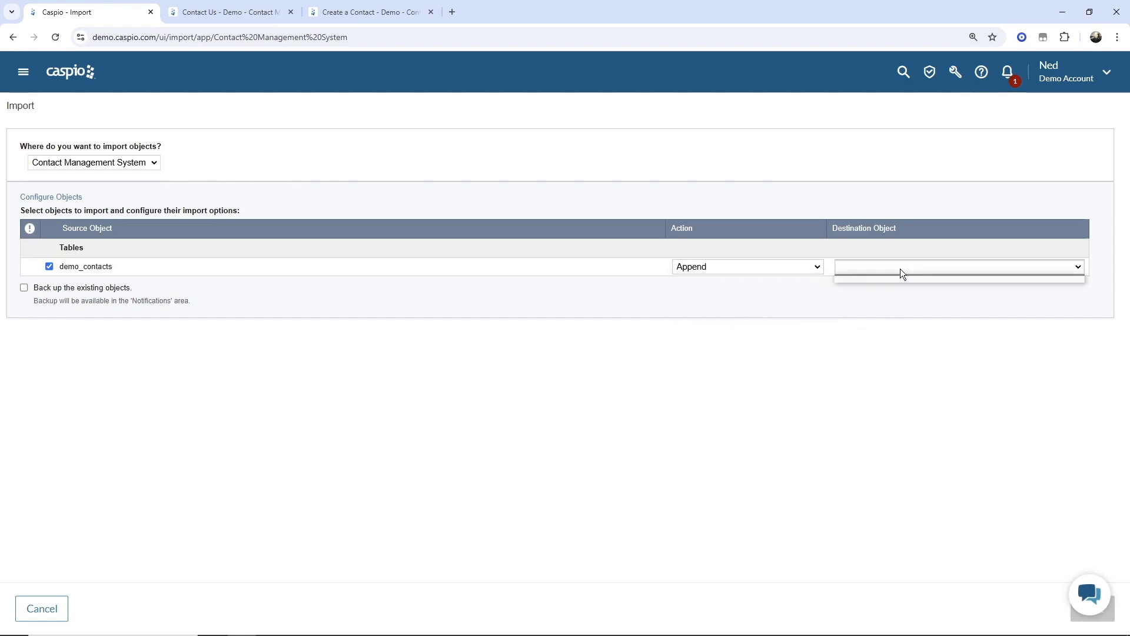
{"action": "left_click", "coordinate": [863, 302]}
- Set the demo_contacts import action to Update and switch back to Excel
{"action": "left_click", "coordinate": [748, 270]}
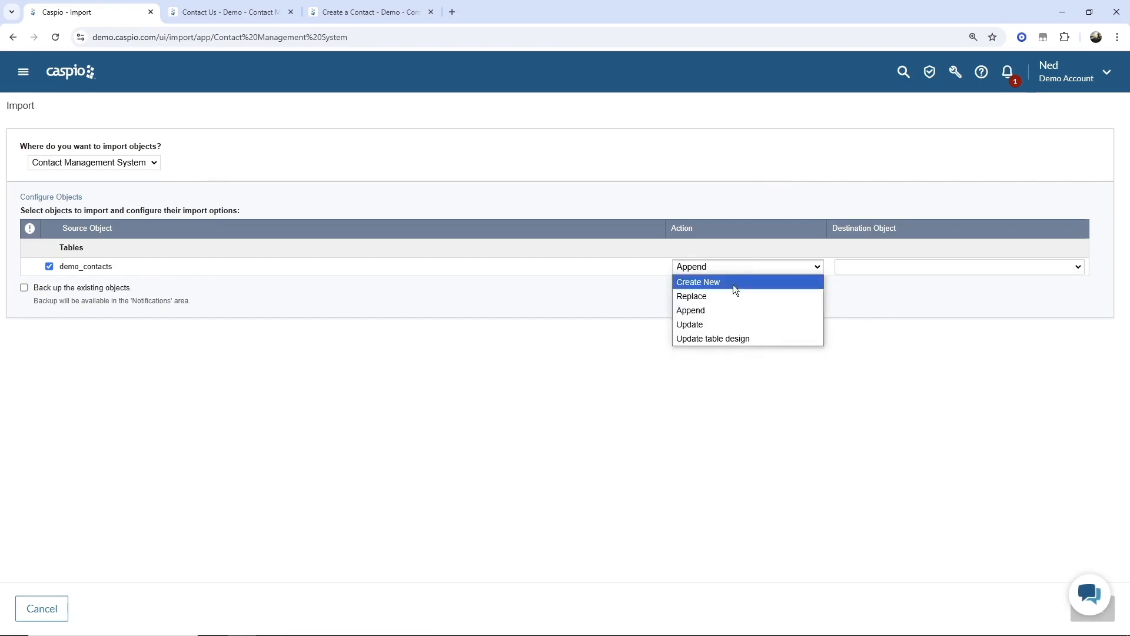
{"action": "left_click", "coordinate": [715, 322]}
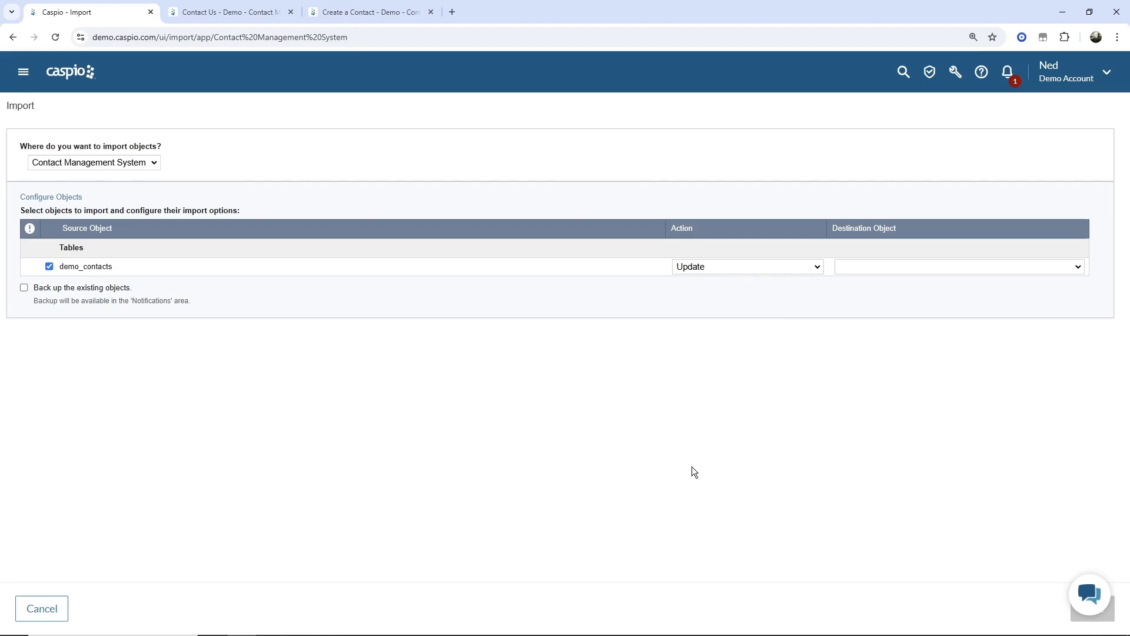
{"action": "left_click", "coordinate": [675, 624]}
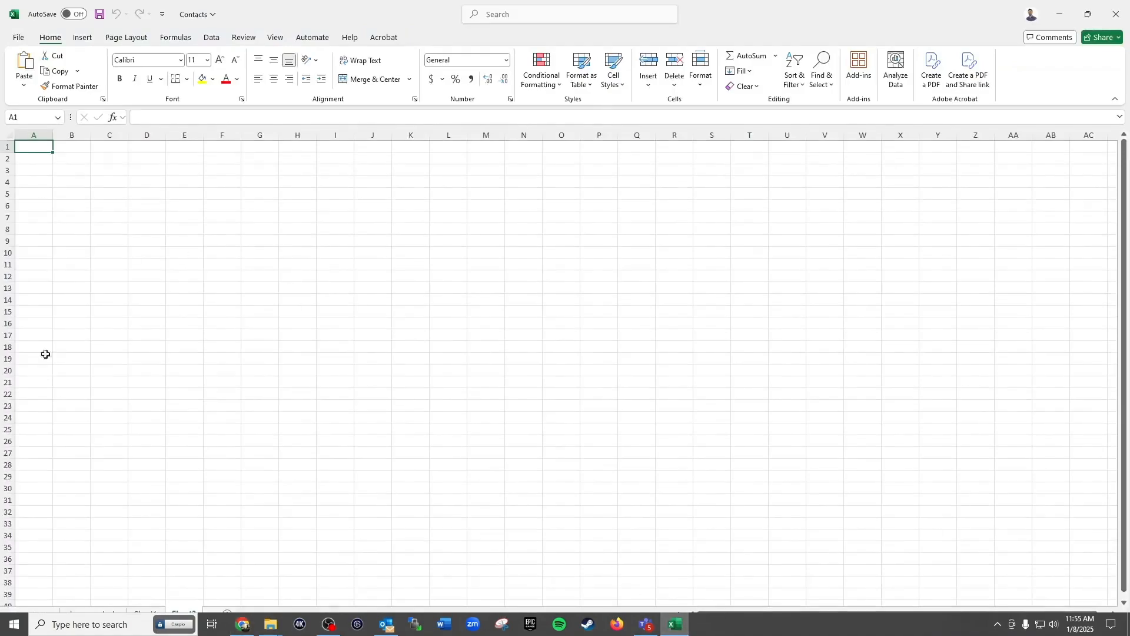
- Look over contact names, company names and phone numbers on the demo_contacts sheet
{"action": "left_click", "coordinate": [93, 614]}
{"action": "left_click", "coordinate": [101, 249]}
{"action": "left_click", "coordinate": [43, 241]}
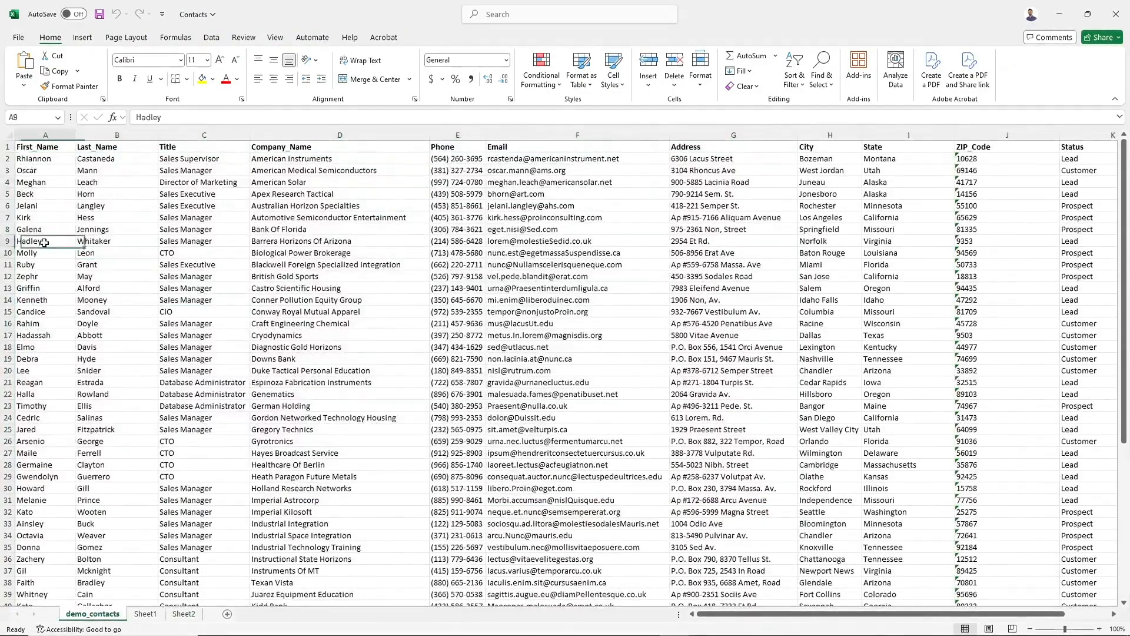
{"action": "left_click", "coordinate": [428, 275]}
{"action": "left_click", "coordinate": [465, 309]}
{"action": "left_click", "coordinate": [470, 424]}
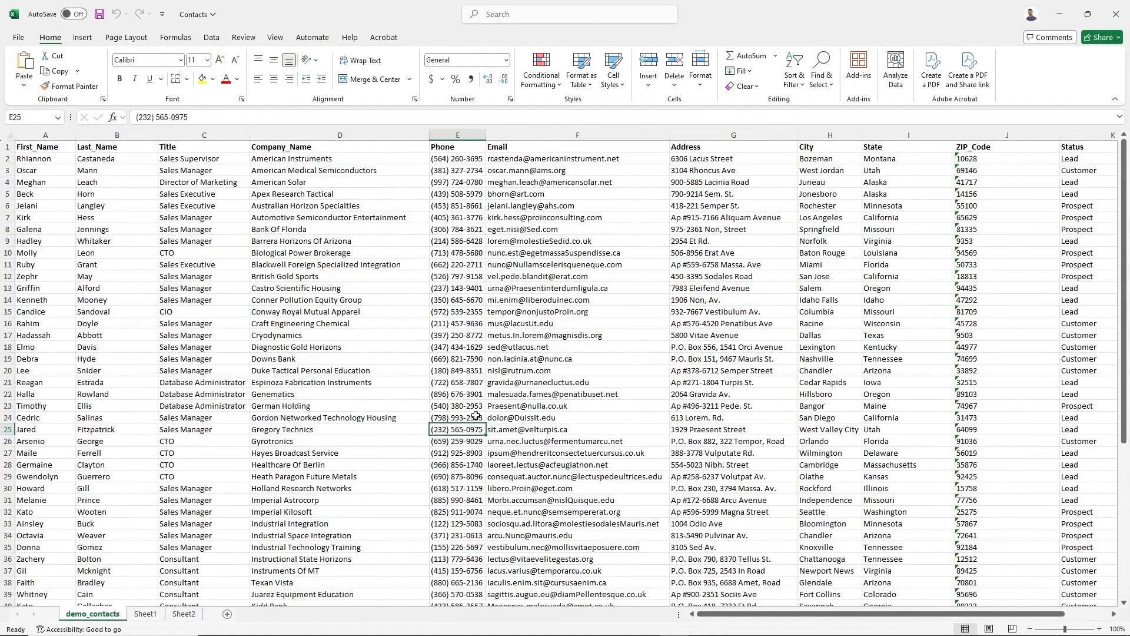
{"action": "left_click", "coordinate": [1063, 13]}
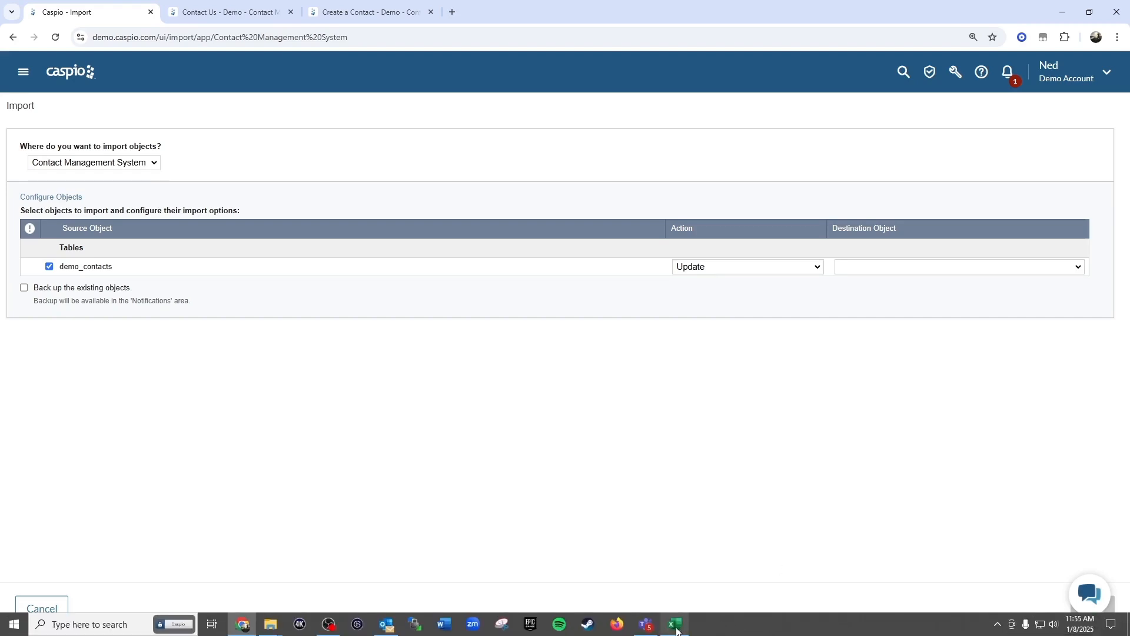
{"action": "left_click", "coordinate": [680, 624]}
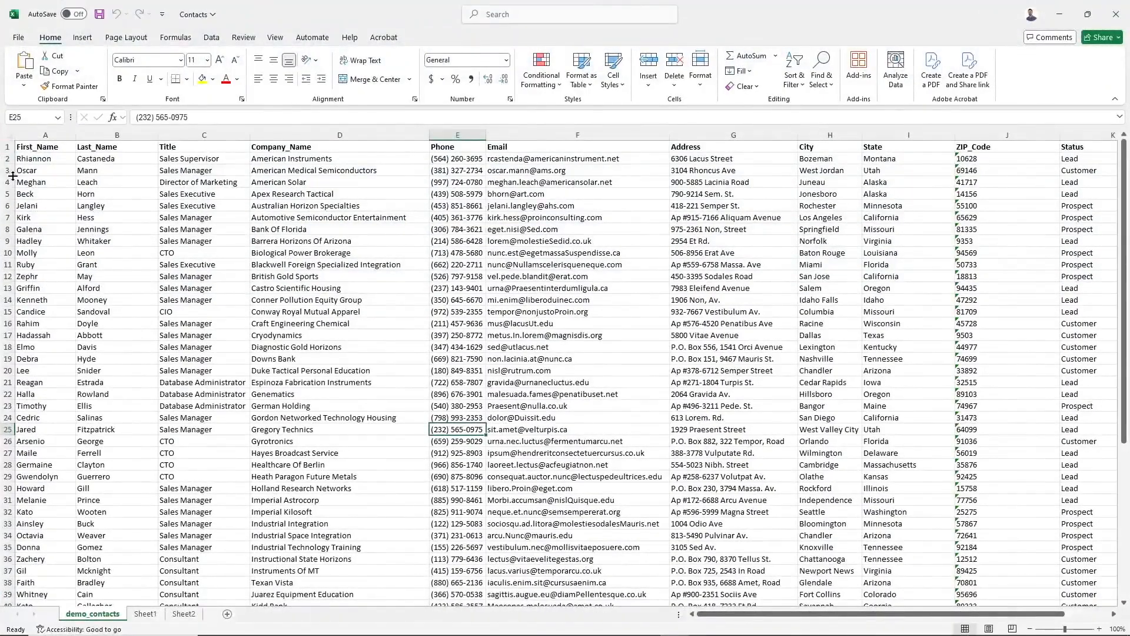
{"action": "left_click", "coordinate": [1066, 15]}
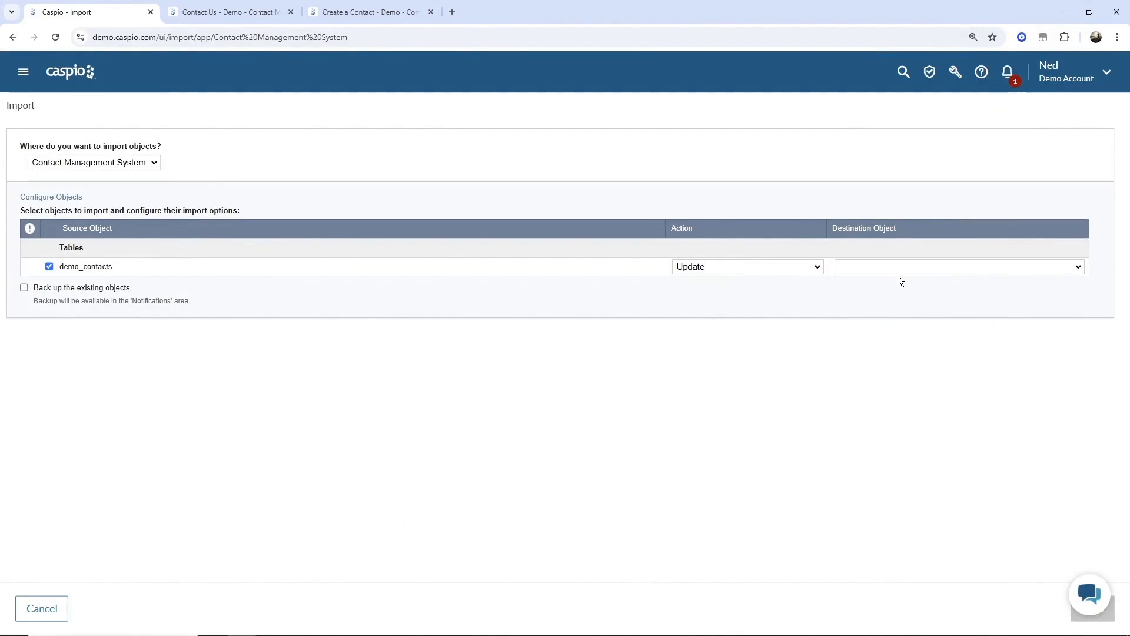
- Set the demo_contacts import action to Update table design
{"action": "left_click", "coordinate": [739, 268]}
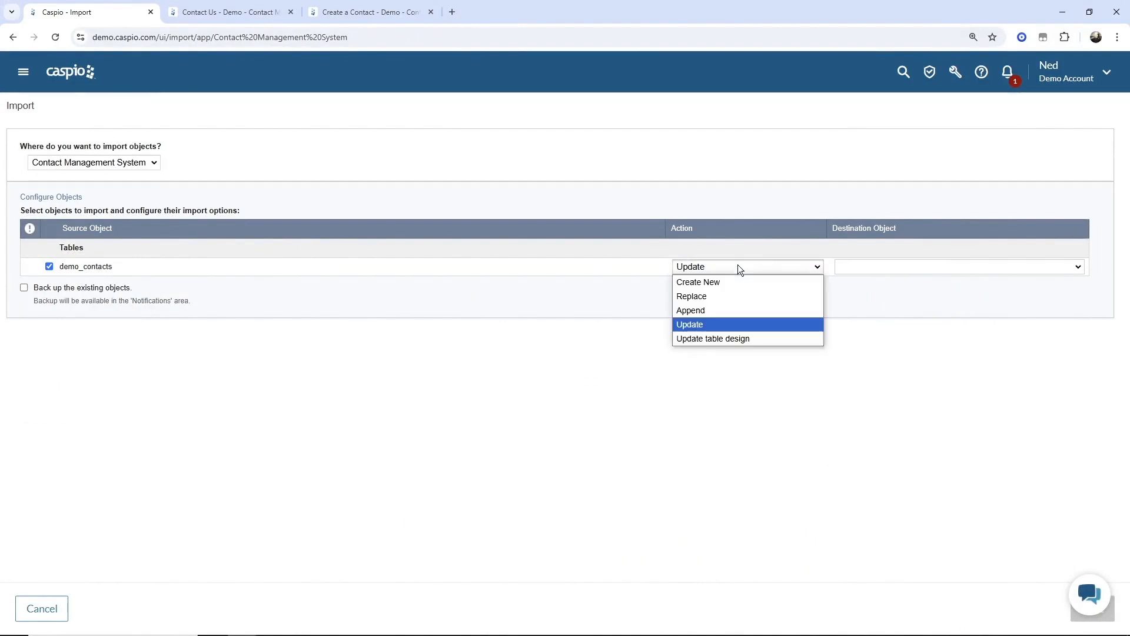
{"action": "left_click", "coordinate": [723, 338]}
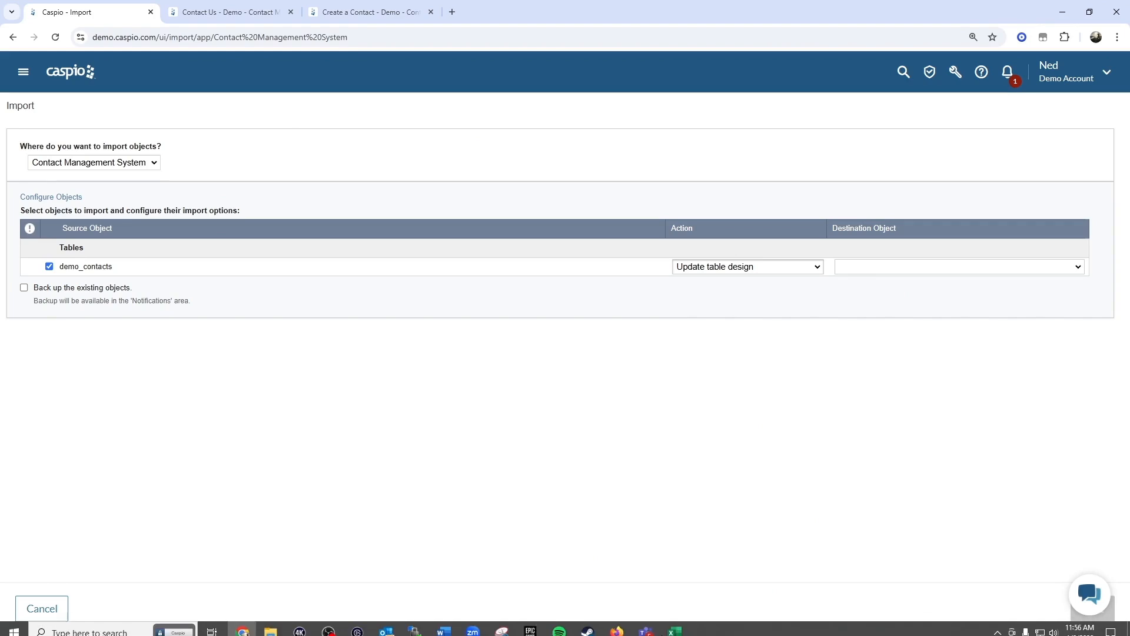
{"action": "left_click", "coordinate": [675, 624]}
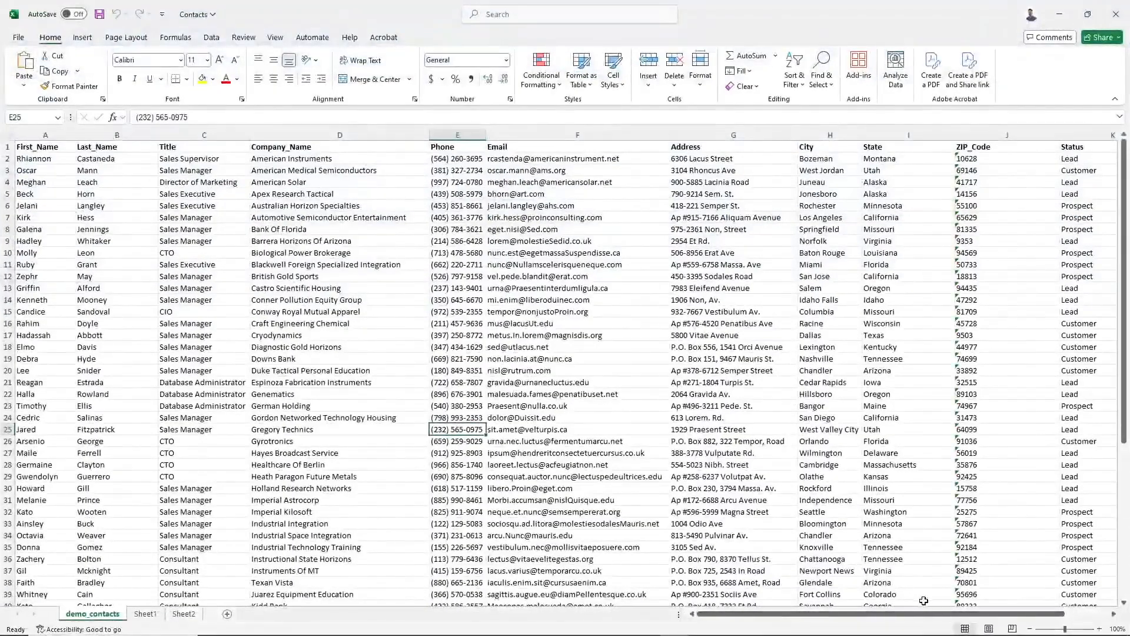
- Add Fax and Gender column headers in M1 and N1 of the demo_contacts sheet
{"action": "left_click_drag", "start_coordinate": [1019, 614], "coordinate": [1064, 615]}
{"action": "left_click", "coordinate": [1105, 147]}
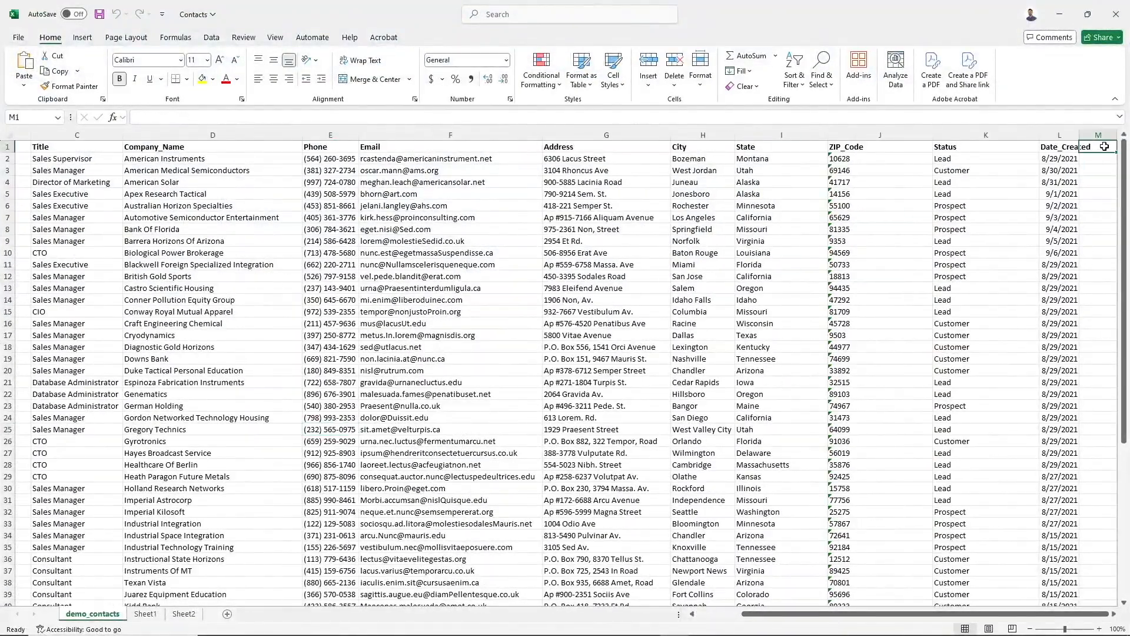
{"action": "type", "text": "Fax"}
{"action": "key", "text": "Tab"}
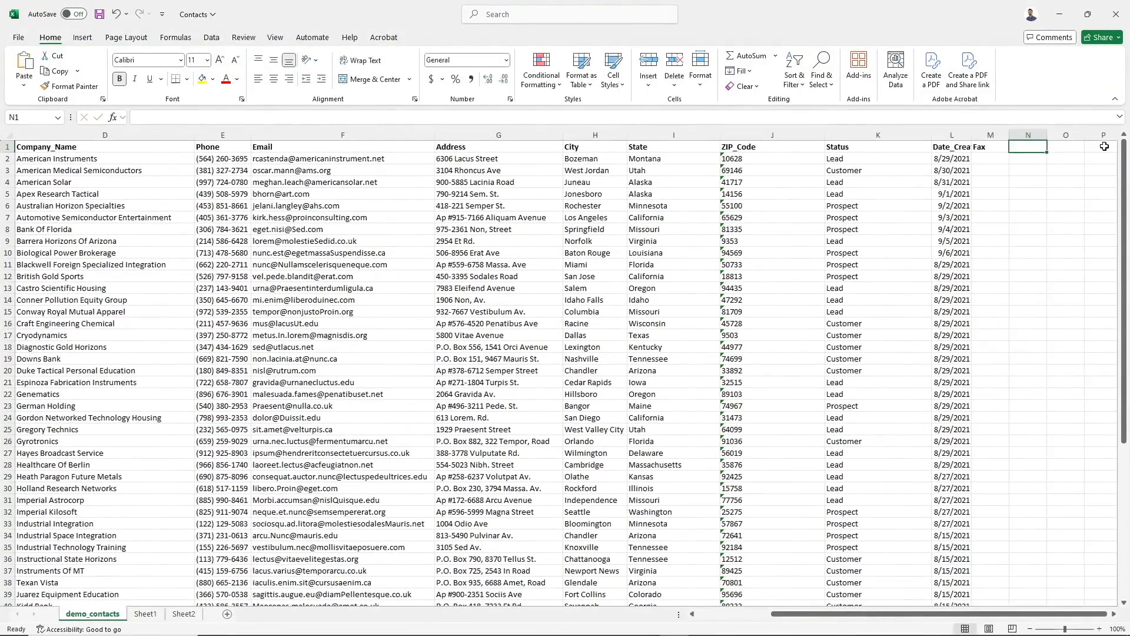
{"action": "type", "text": "Gender"}
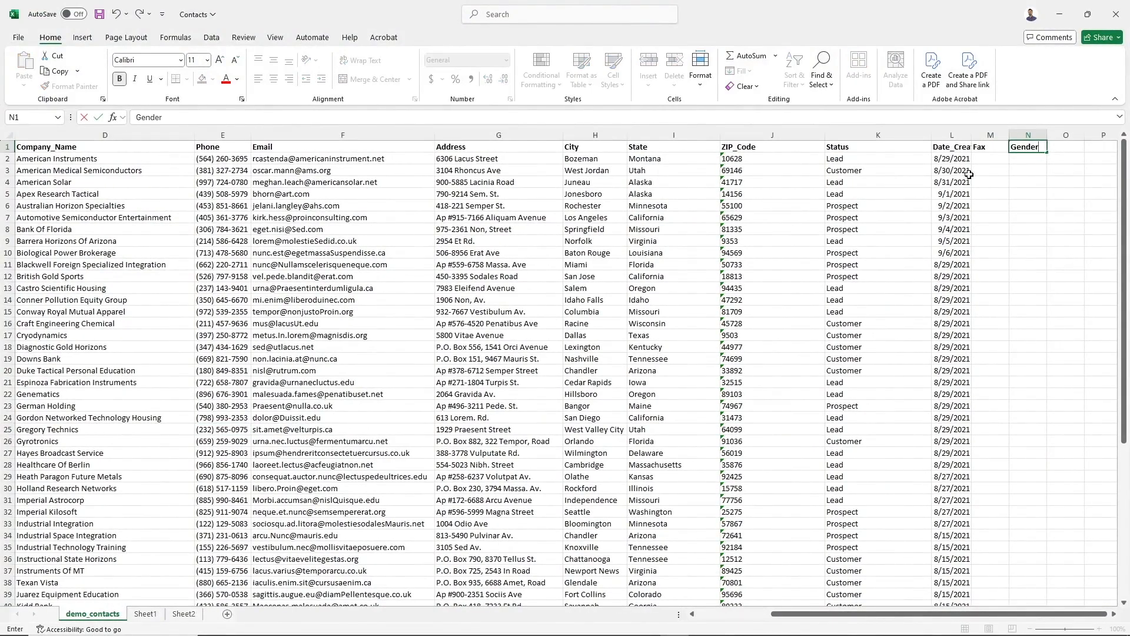
{"action": "left_click_drag", "start_coordinate": [984, 159], "coordinate": [1026, 323]}
{"action": "left_click", "coordinate": [1060, 14]}
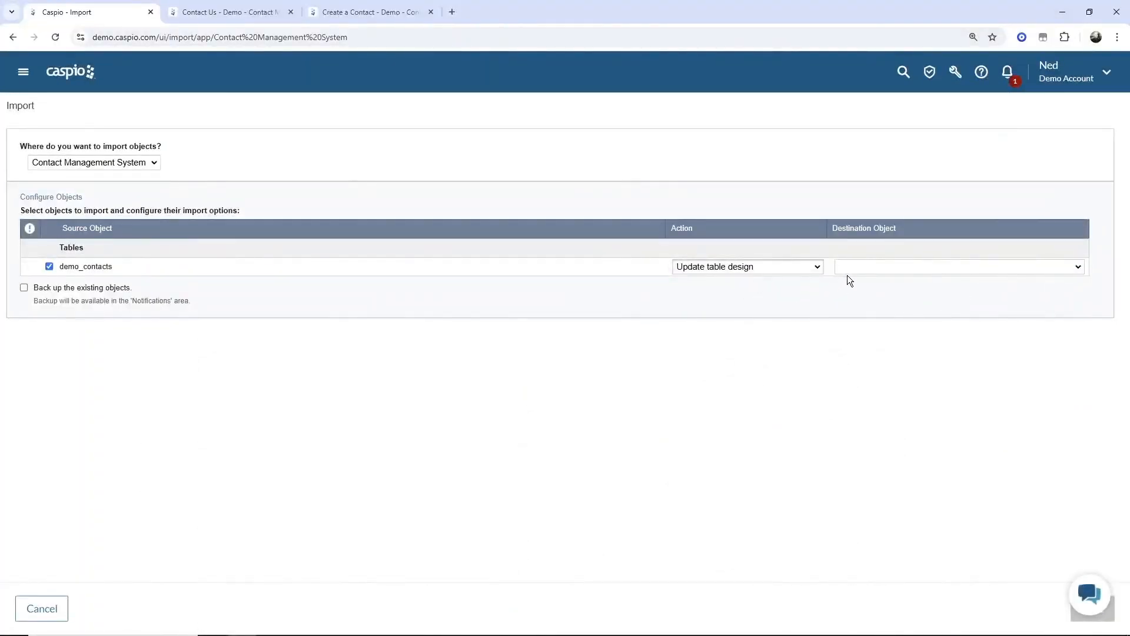
- Switch demo_contacts back to Create New and rename the destination table to cms_demo_contacts
{"action": "left_click", "coordinate": [863, 266]}
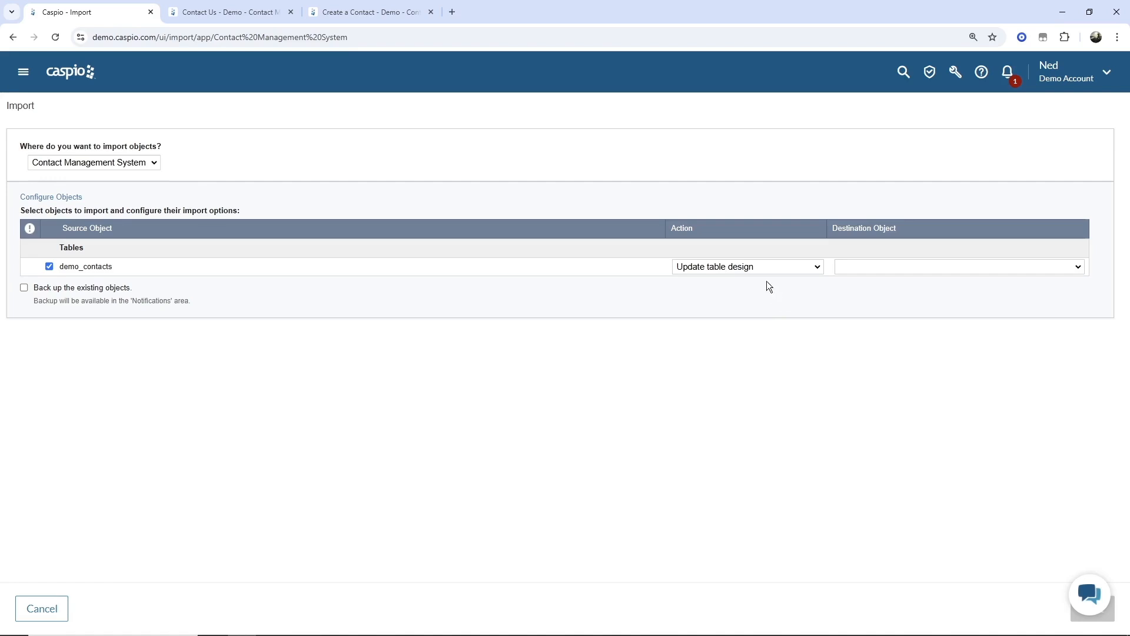
{"action": "left_click", "coordinate": [750, 268]}
{"action": "left_click", "coordinate": [750, 284]}
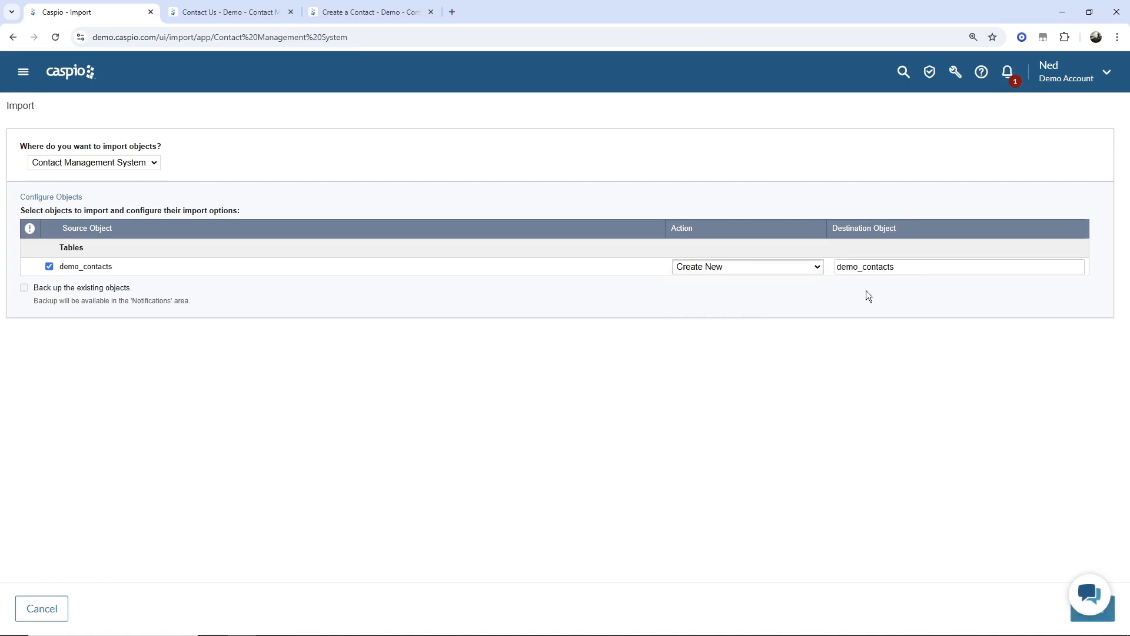
{"action": "left_click", "coordinate": [838, 268]}
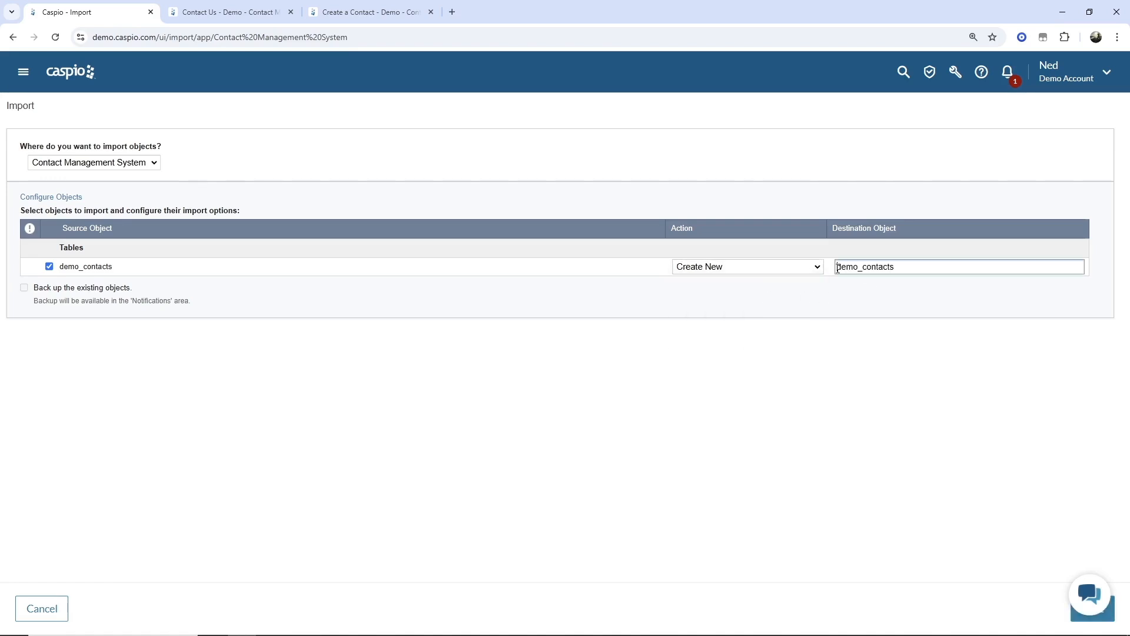
{"action": "type", "text": "cms_"}
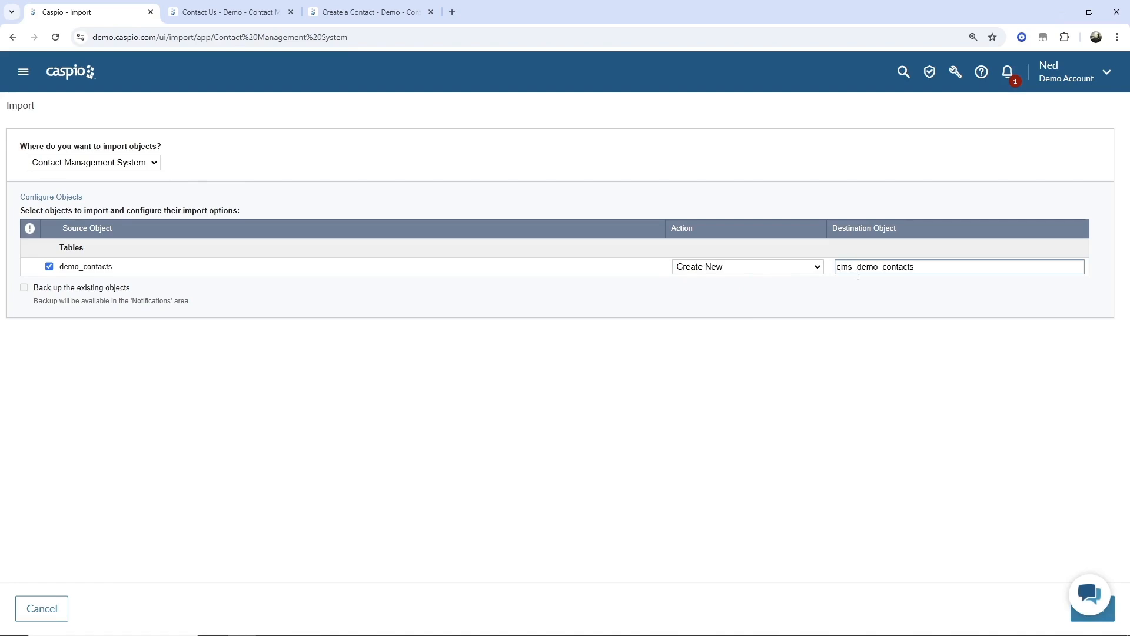
{"action": "left_click", "coordinate": [922, 286]}
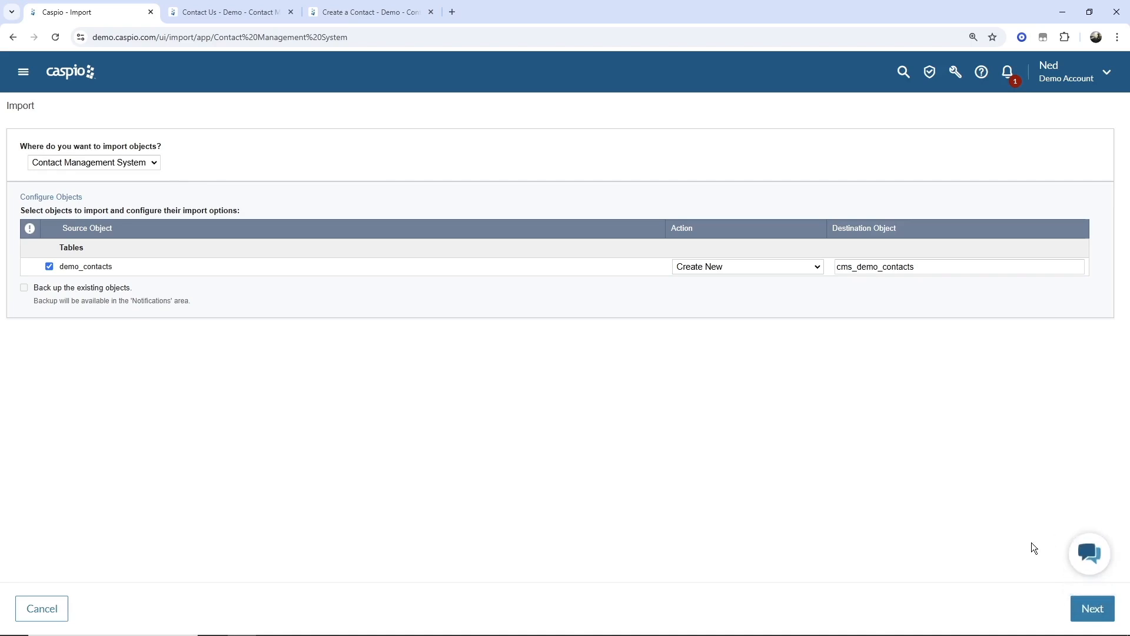
- Review the First_Name and Phone field settings, keep the data types unchanged, and import the contacts
{"action": "left_click", "coordinate": [1090, 609]}
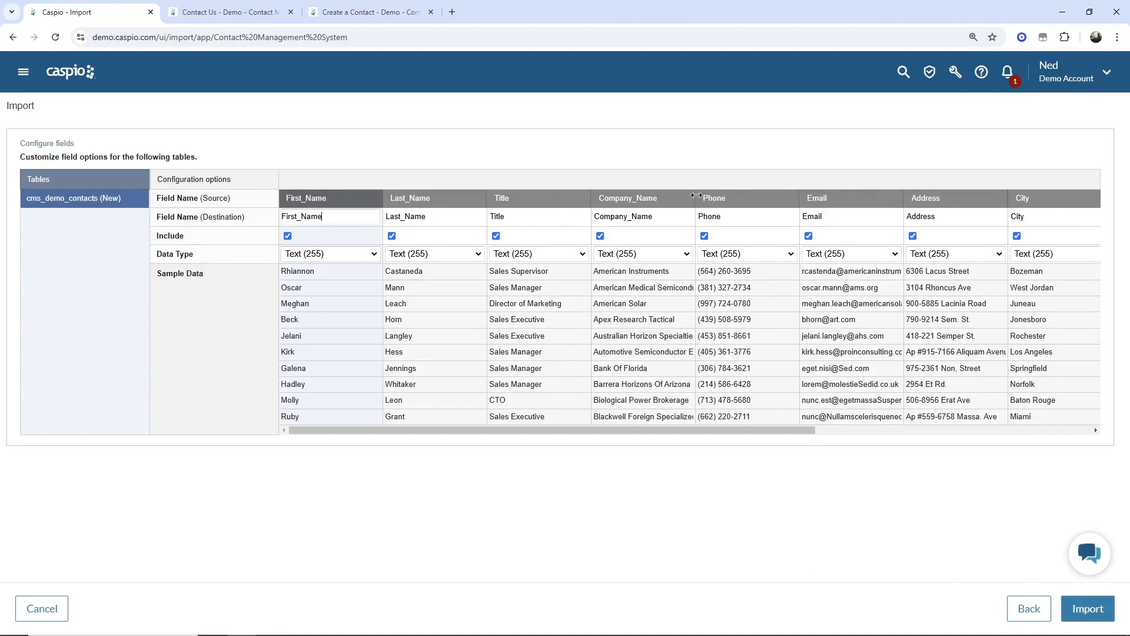
{"action": "left_click_drag", "start_coordinate": [325, 216], "coordinate": [279, 216]}
{"action": "double_click", "coordinate": [437, 218]}
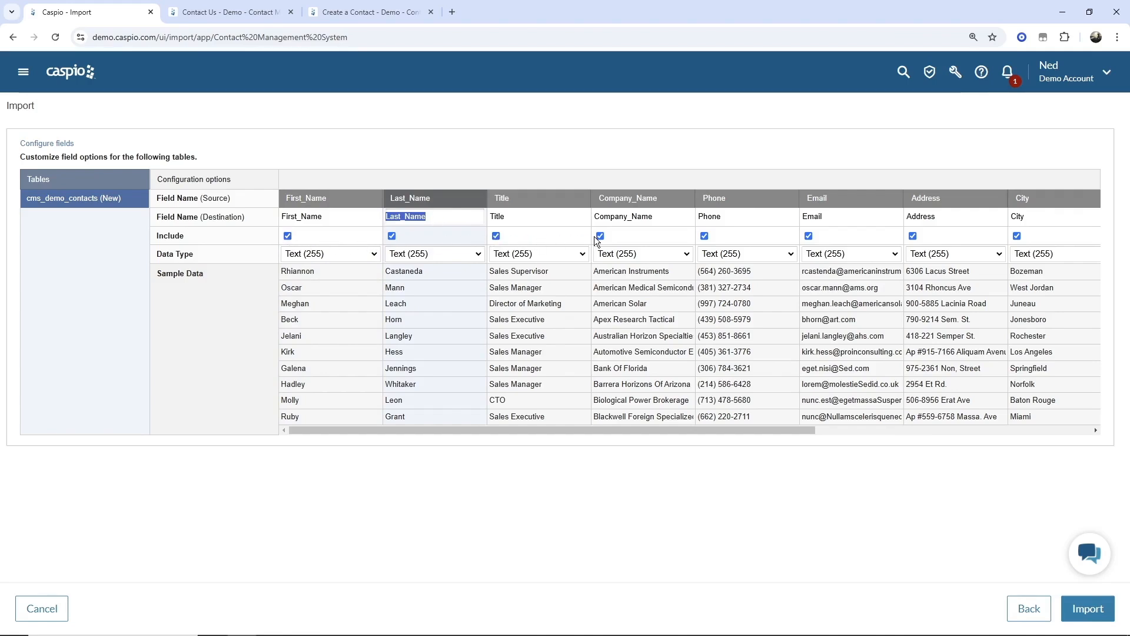
{"action": "left_click", "coordinate": [708, 237]}
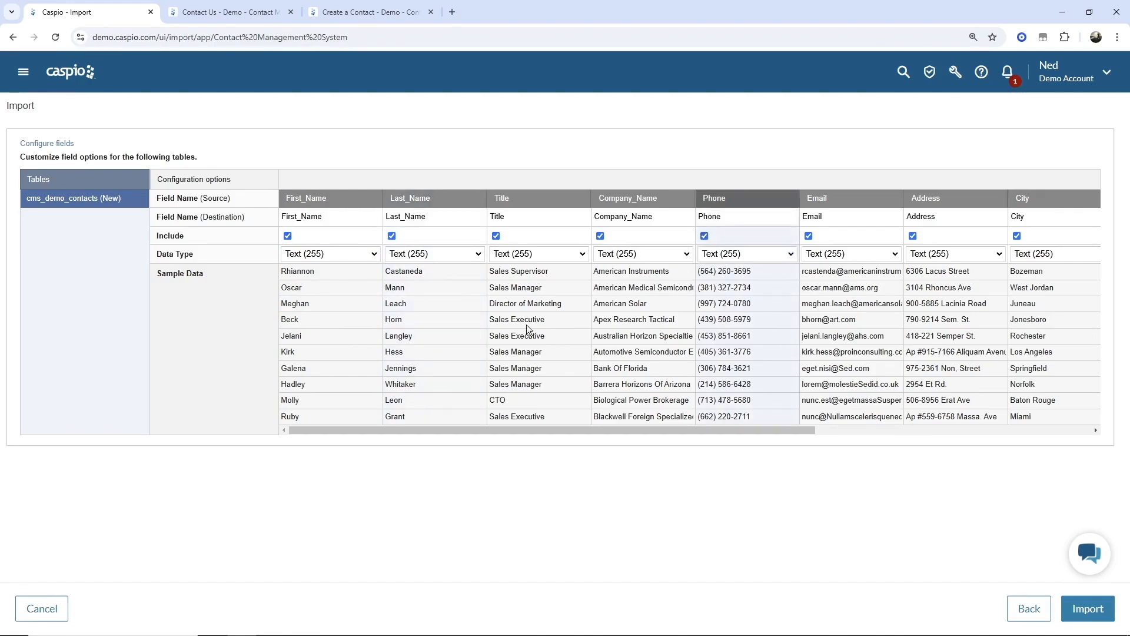
{"action": "left_click", "coordinate": [374, 254]}
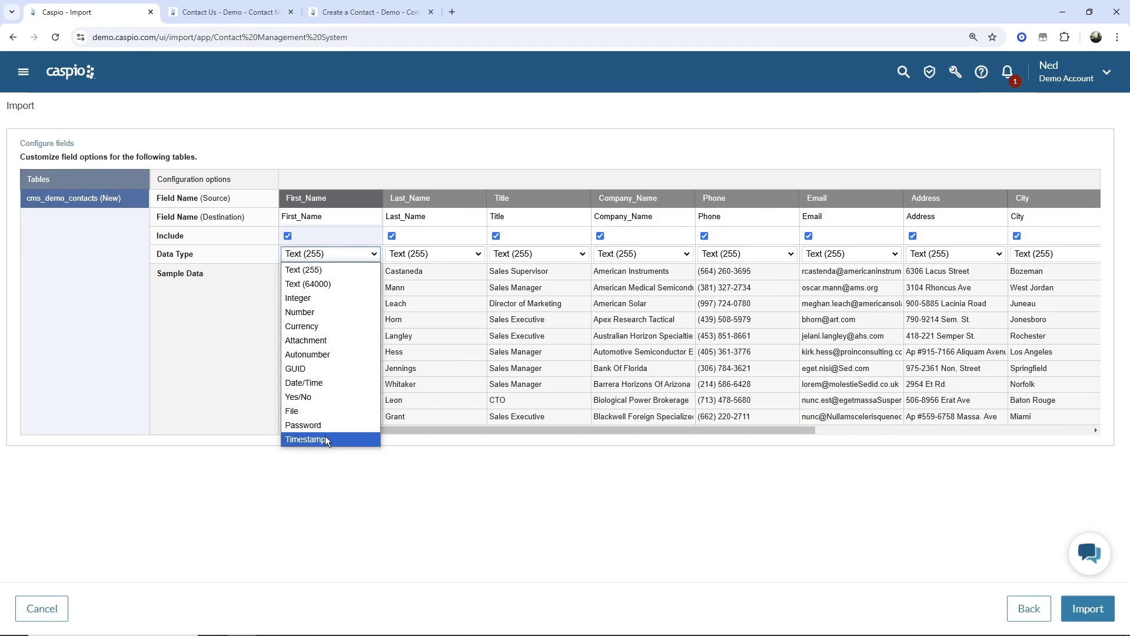
{"action": "left_click", "coordinate": [413, 511]}
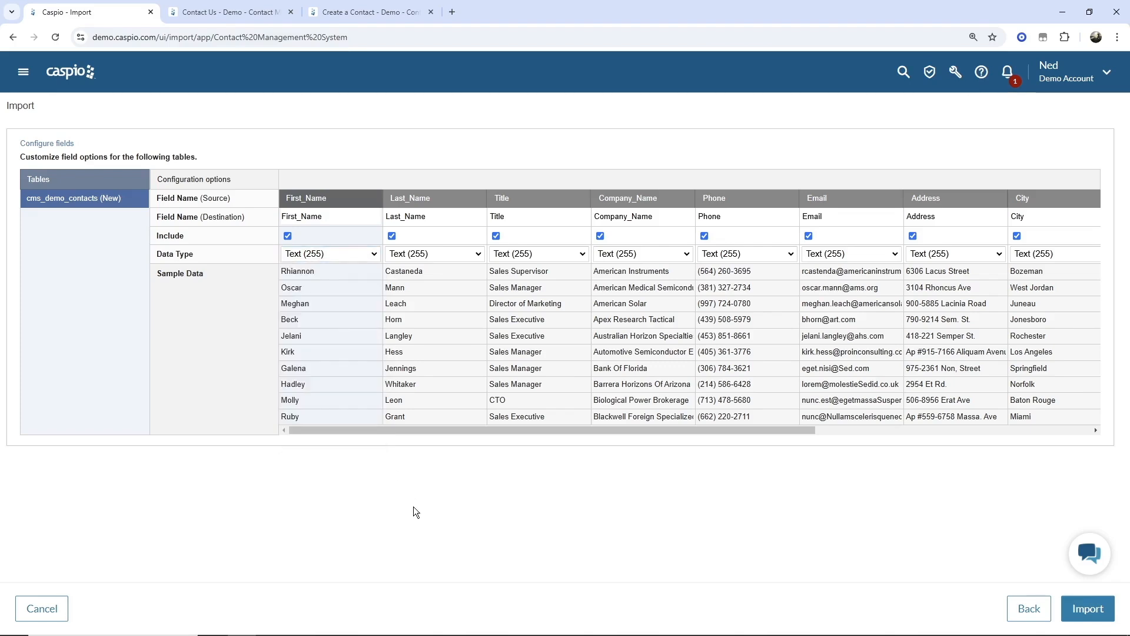
{"action": "left_click", "coordinate": [1088, 611]}
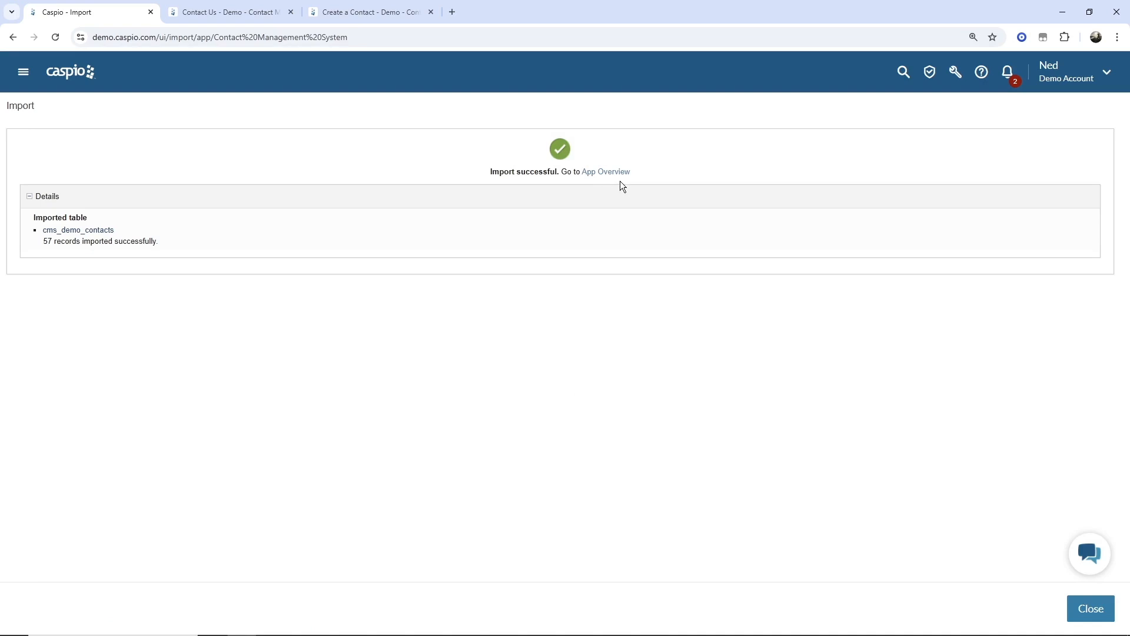
- Close the import results to reach the app overview listing cms_demo_contacts with 57 records
{"action": "left_click", "coordinate": [1075, 609]}
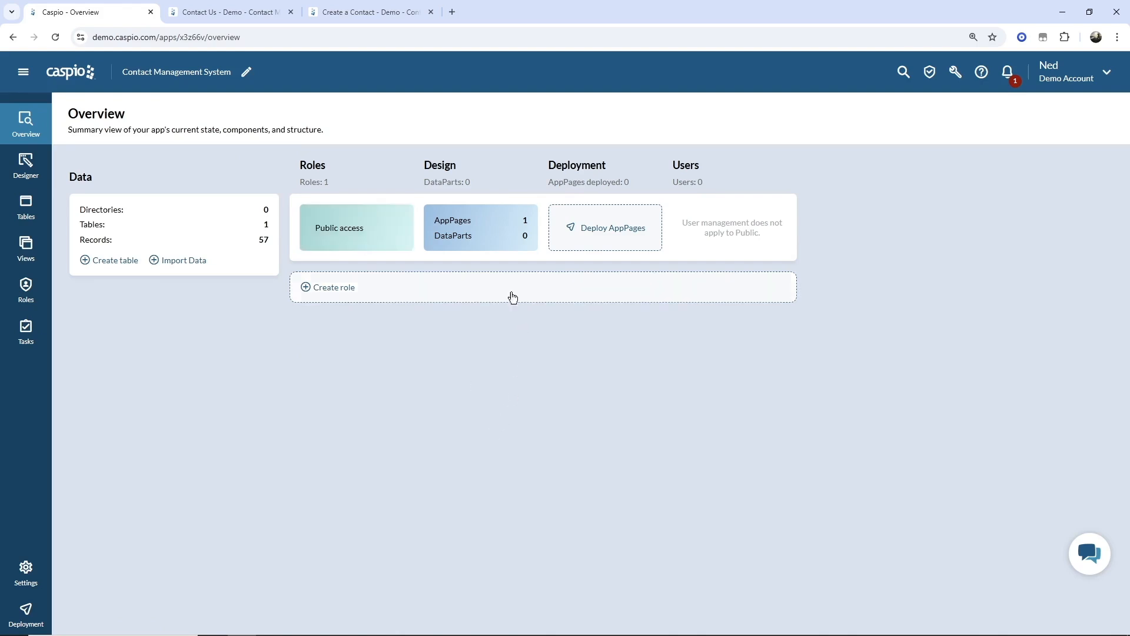
{"action": "mouse_move", "coordinate": [474, 230]}
- Open the cms_demo_contacts datasheet and inspect its last name, title and company name cells
{"action": "left_click", "coordinate": [25, 207]}
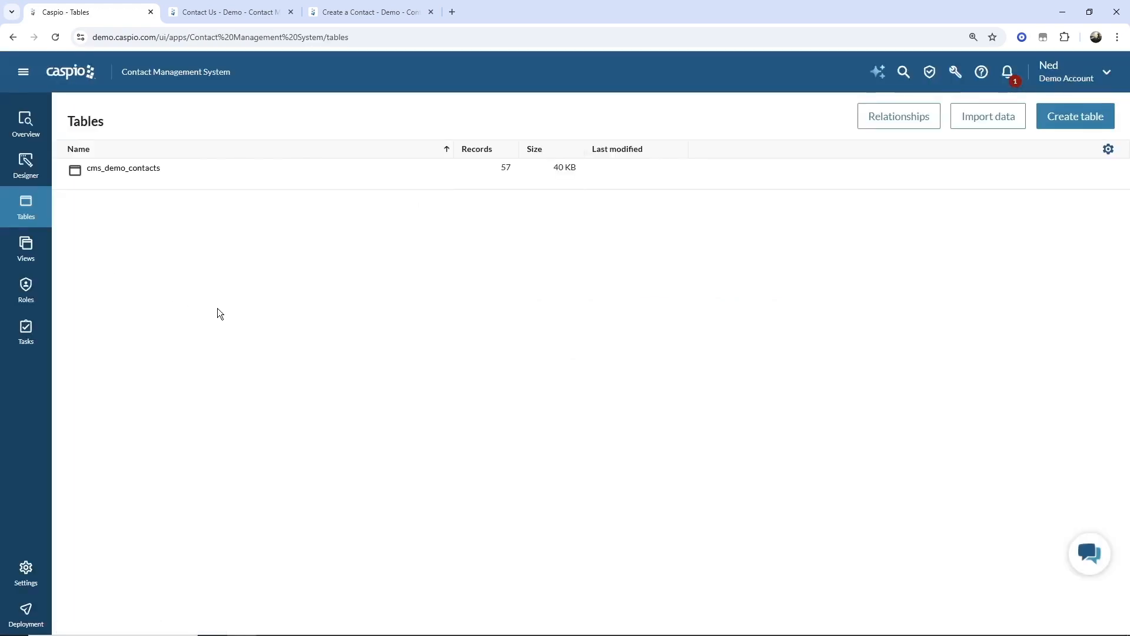
{"action": "left_click", "coordinate": [150, 183]}
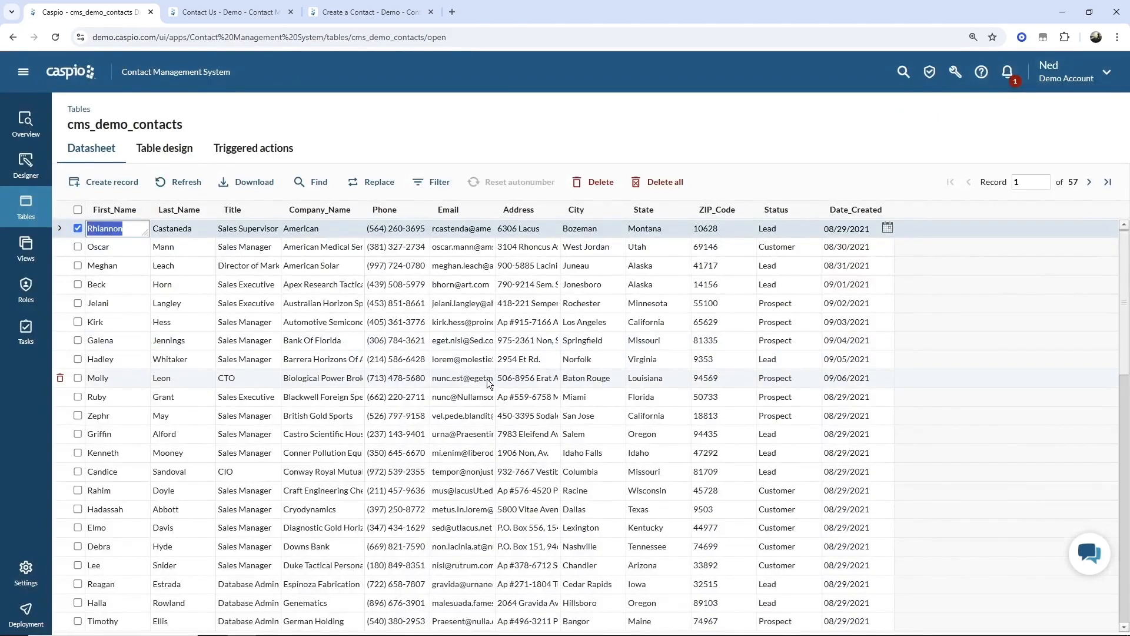
{"action": "left_click", "coordinate": [199, 251]}
{"action": "left_click", "coordinate": [226, 266]}
{"action": "left_click", "coordinate": [335, 326]}
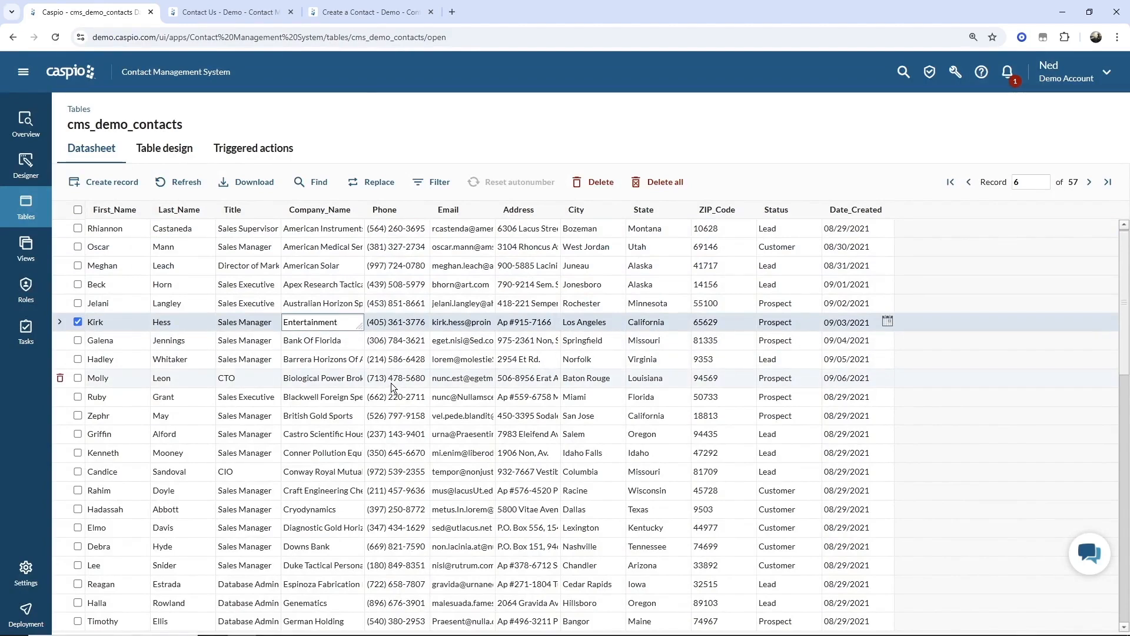
- In Table design, add a Contact_ID field and move it to the top of the field list
{"action": "left_click", "coordinate": [170, 152]}
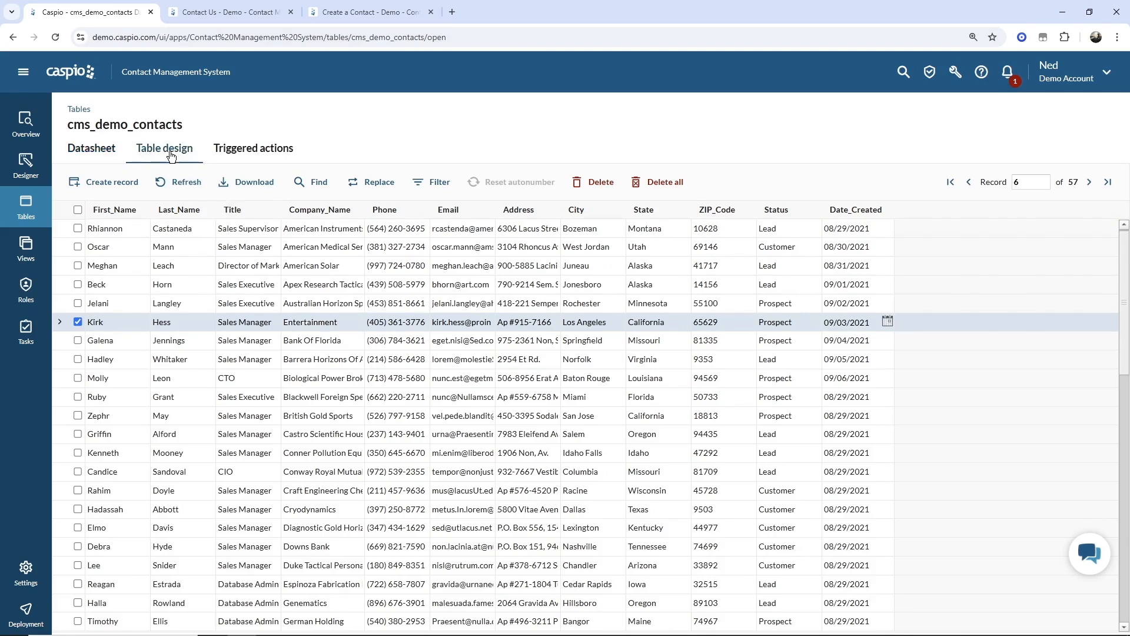
{"action": "left_click", "coordinate": [130, 452]}
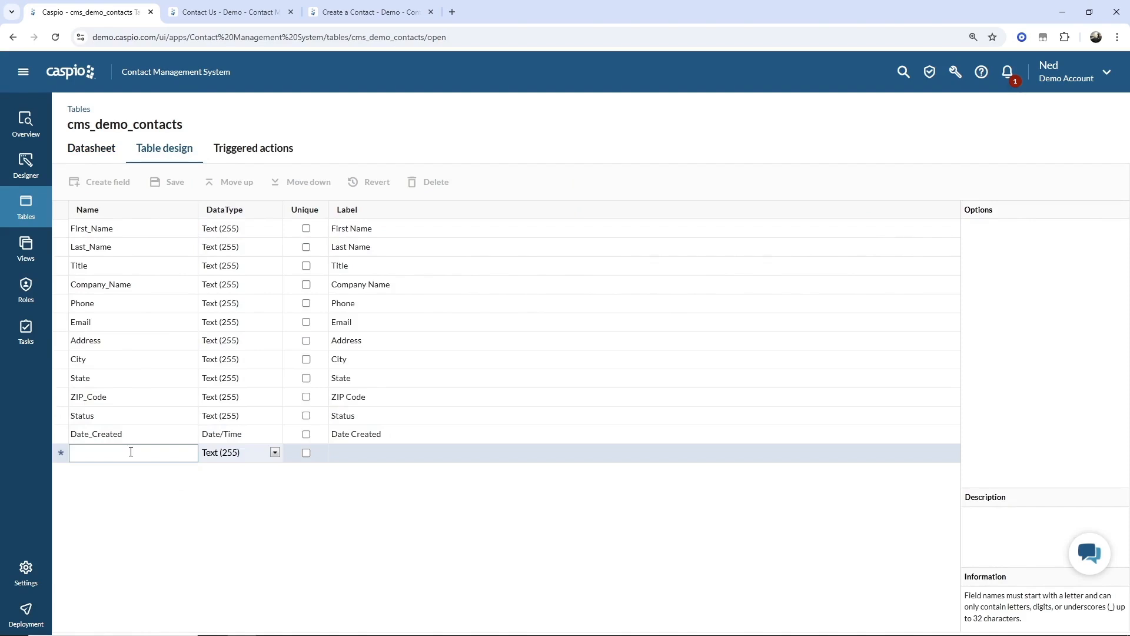
{"action": "type", "text": "Contact"}
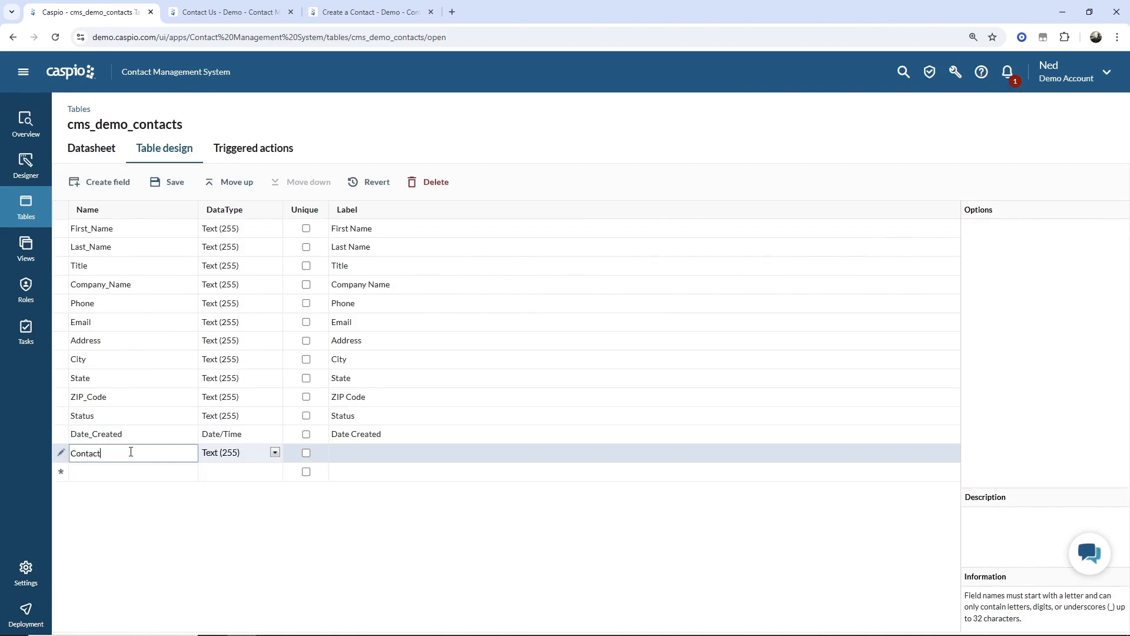
{"action": "type", "text": "_ID"}
{"action": "left_click", "coordinate": [237, 182]}
{"action": "left_click", "coordinate": [237, 182]}
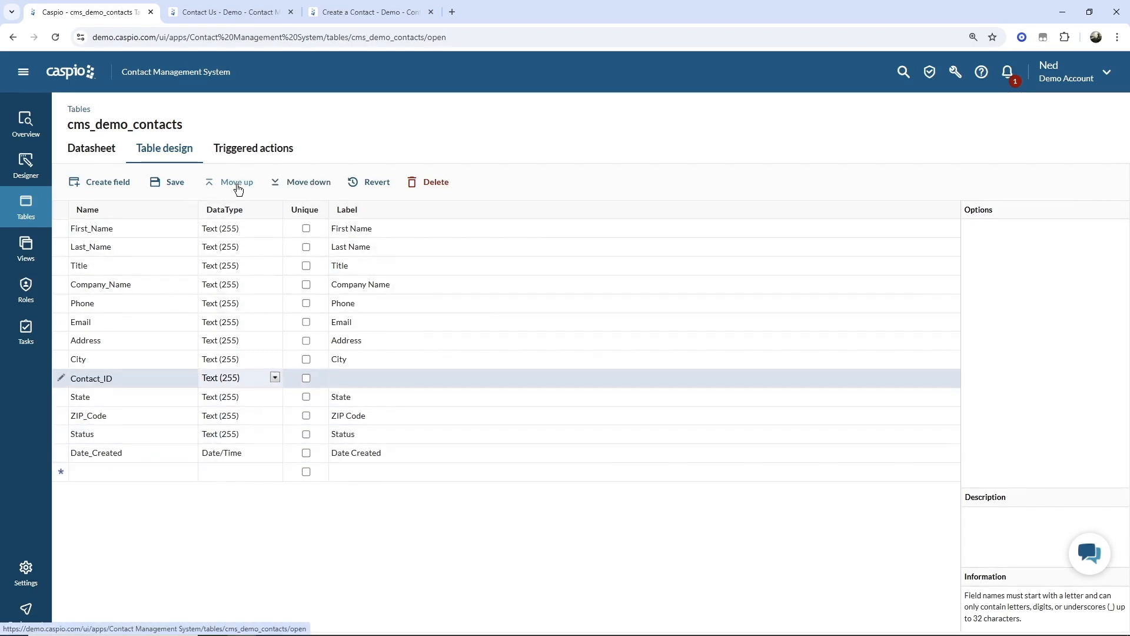
{"action": "left_click", "coordinate": [237, 182]}
{"action": "left_click", "coordinate": [237, 182]}
{"action": "left_click", "coordinate": [237, 181]}
{"action": "left_click", "coordinate": [238, 182]}
{"action": "left_click", "coordinate": [237, 182]}
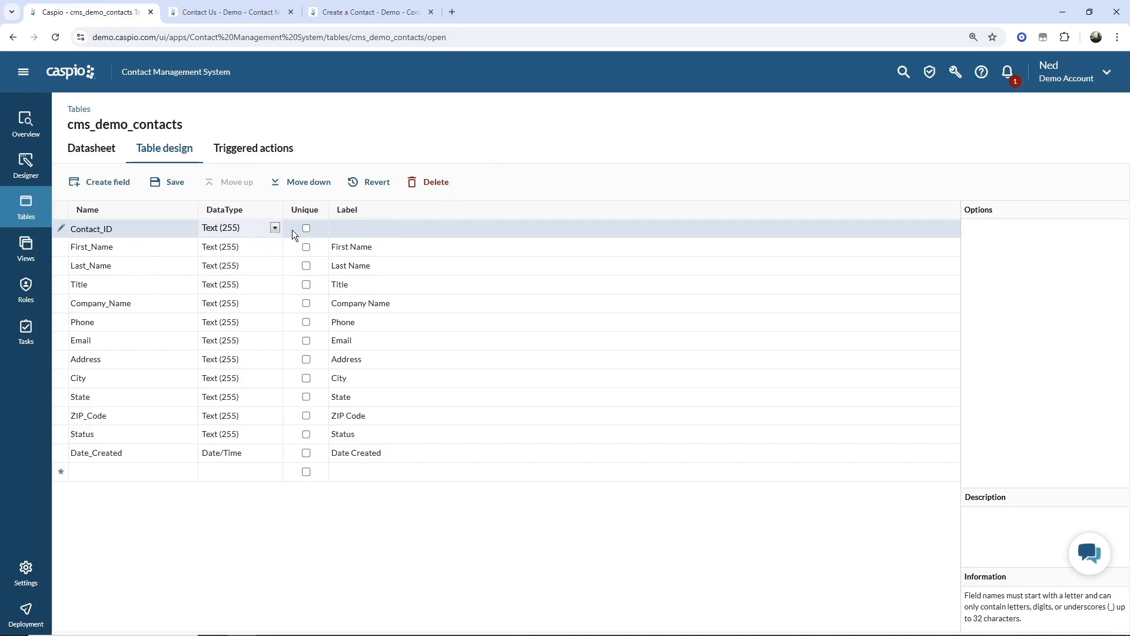
- Set Contact_ID's data type to GUID and save the table design
{"action": "left_click", "coordinate": [275, 228]}
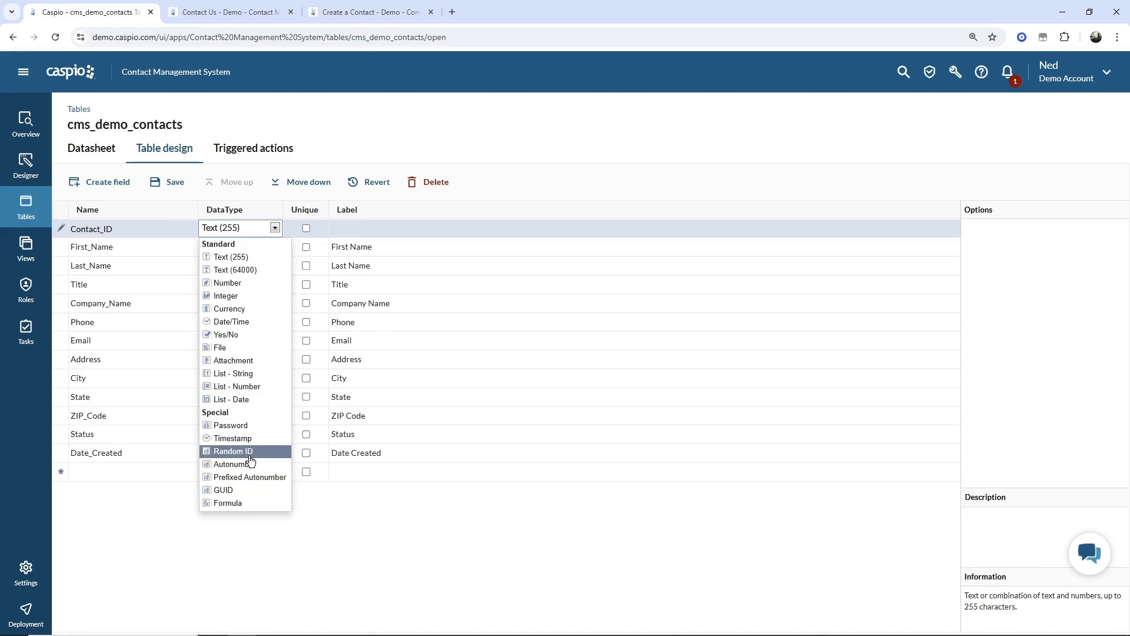
{"action": "left_click", "coordinate": [223, 490]}
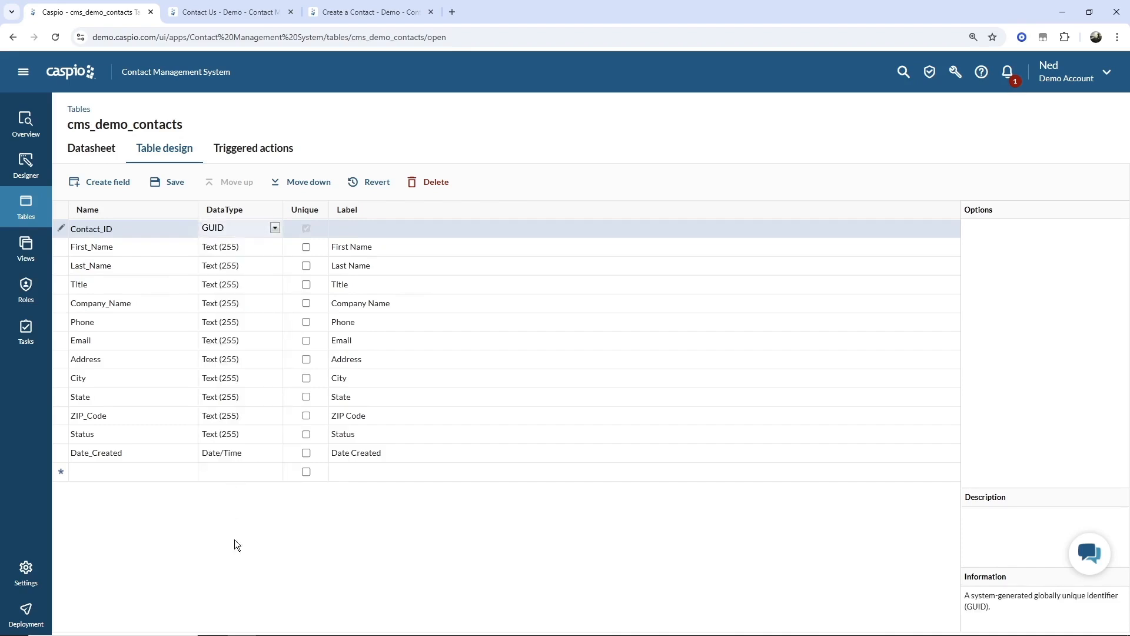
{"action": "left_click", "coordinate": [176, 183]}
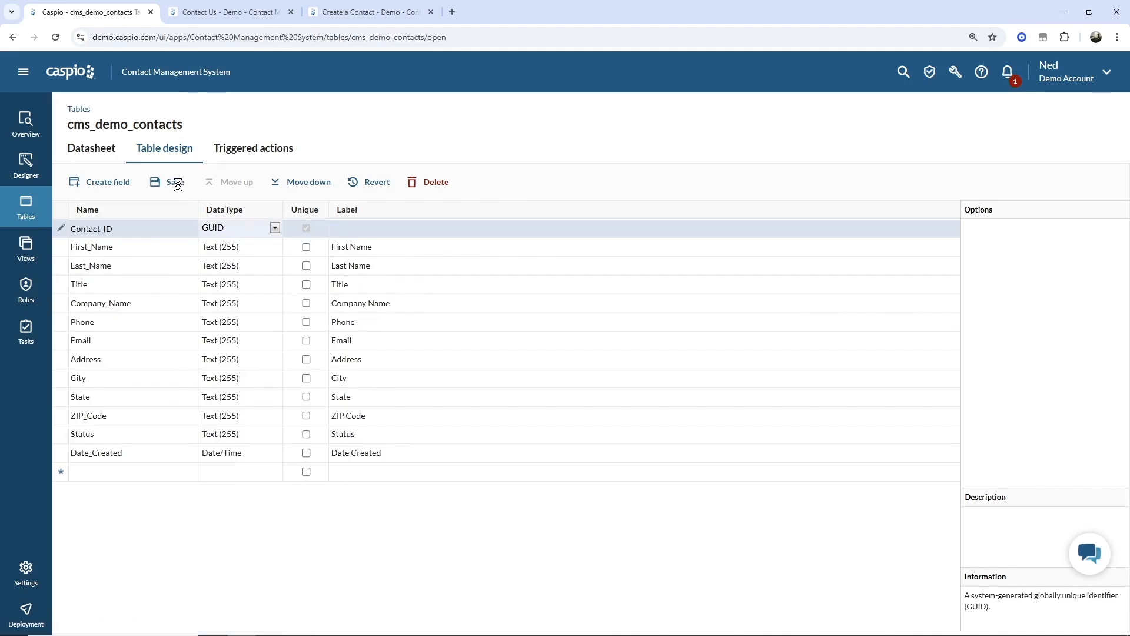
- Widen the datasheet's Contact_ID column to show full GUIDs, then return to the field design list
{"action": "left_click", "coordinate": [93, 151]}
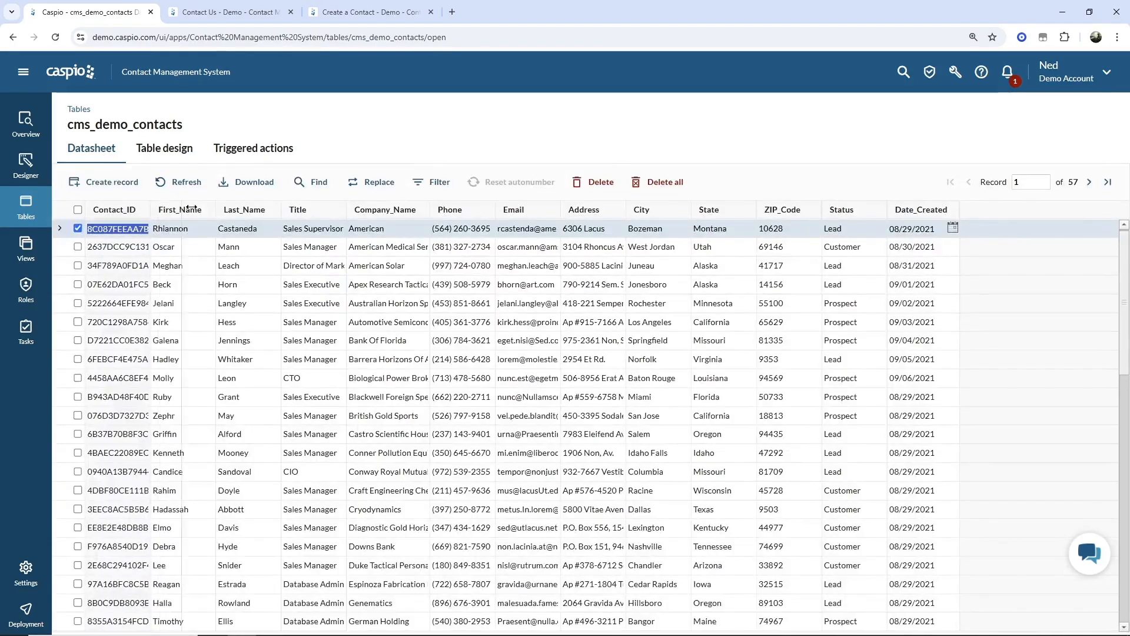
{"action": "double_click", "coordinate": [150, 210]}
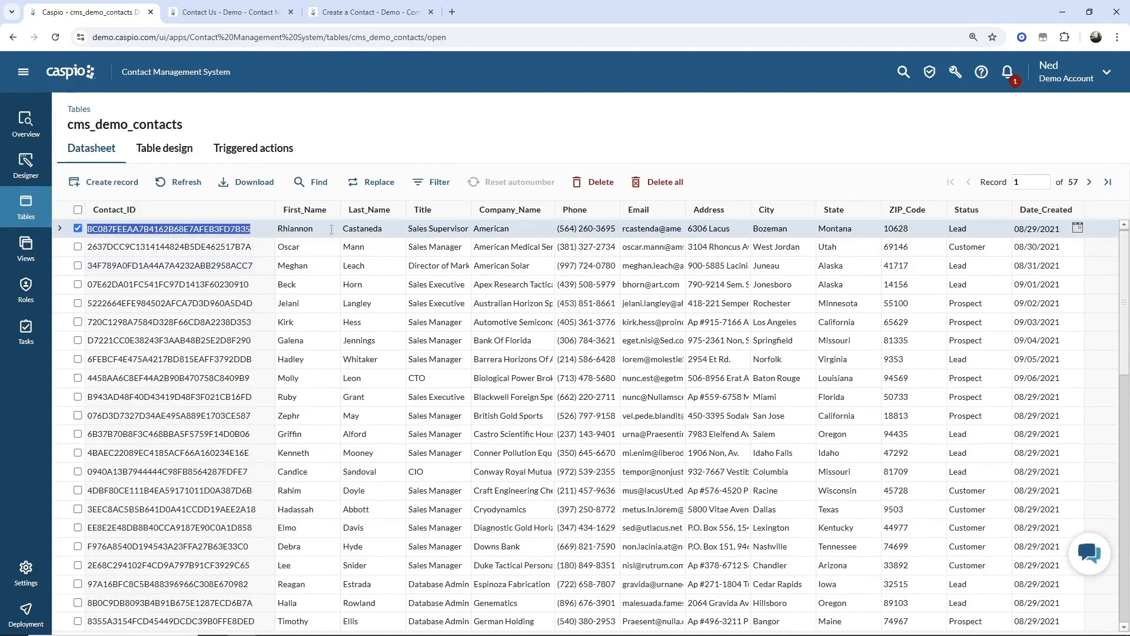
{"action": "left_click", "coordinate": [172, 154]}
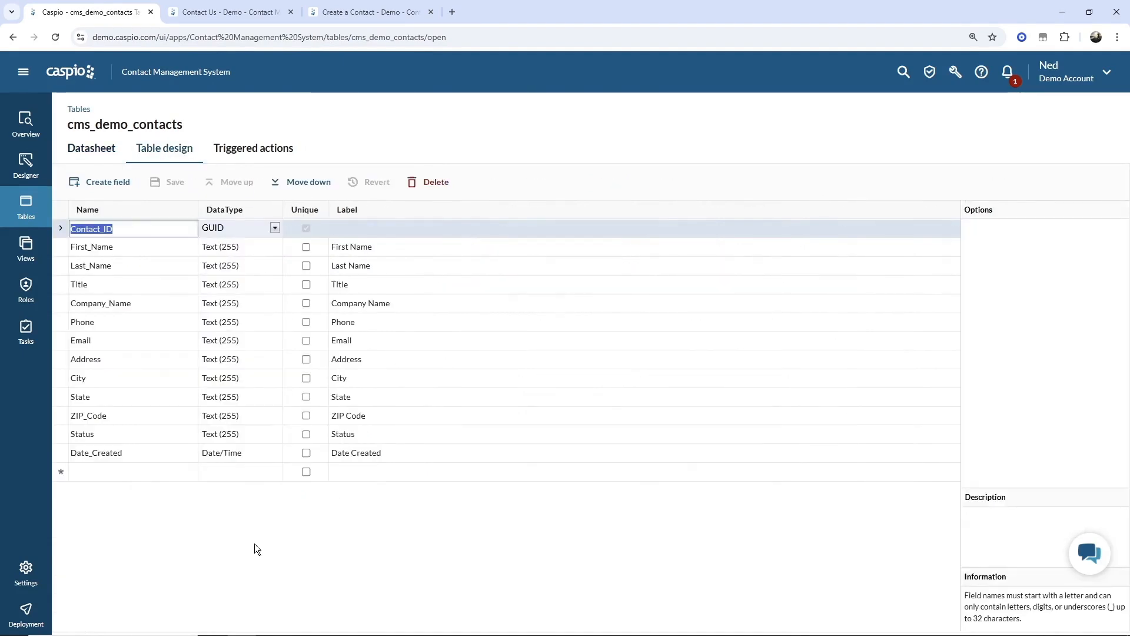
- Add a Company_Description field of type Text (64000) and move it just below Company_Name
{"action": "left_click", "coordinate": [140, 474]}
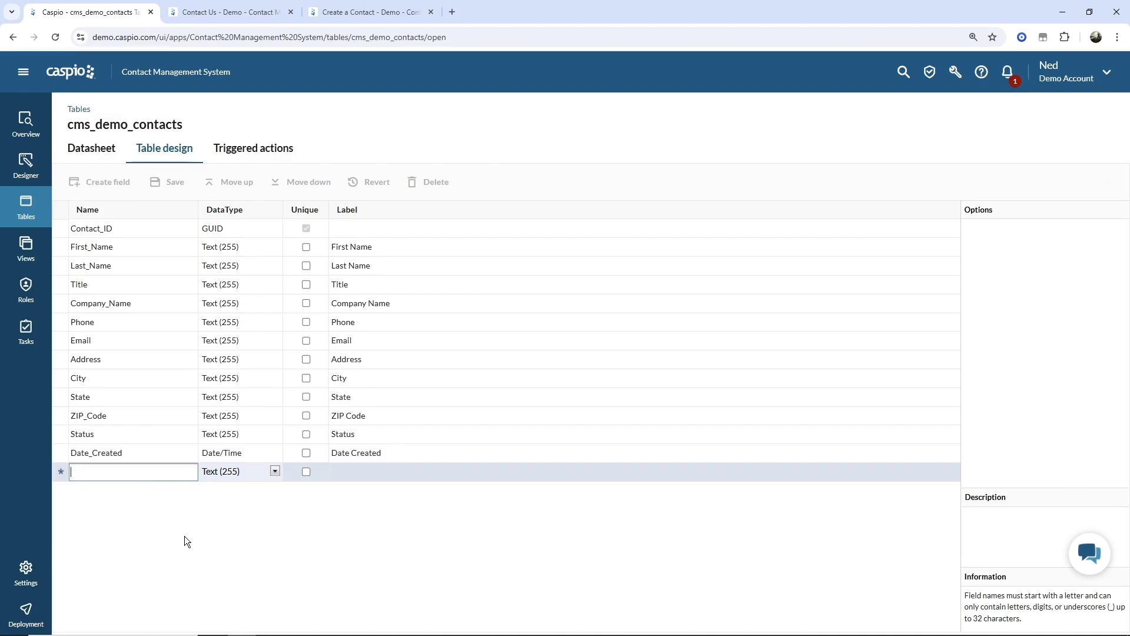
{"action": "type", "text": "Company"}
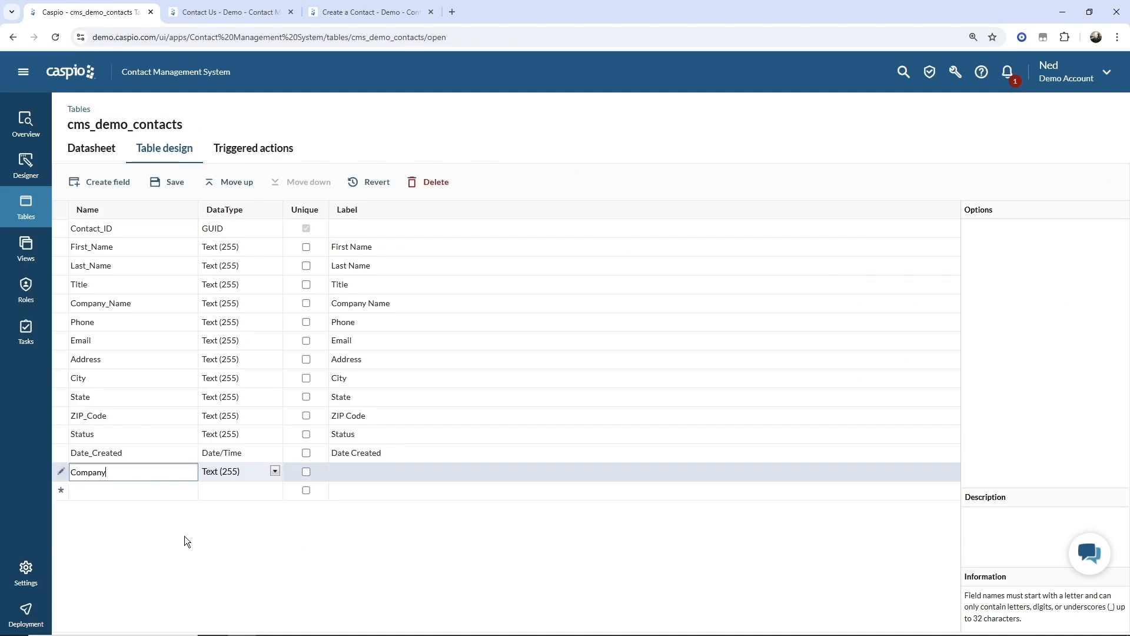
{"action": "type", "text": "_Description"}
{"action": "left_click", "coordinate": [218, 471]}
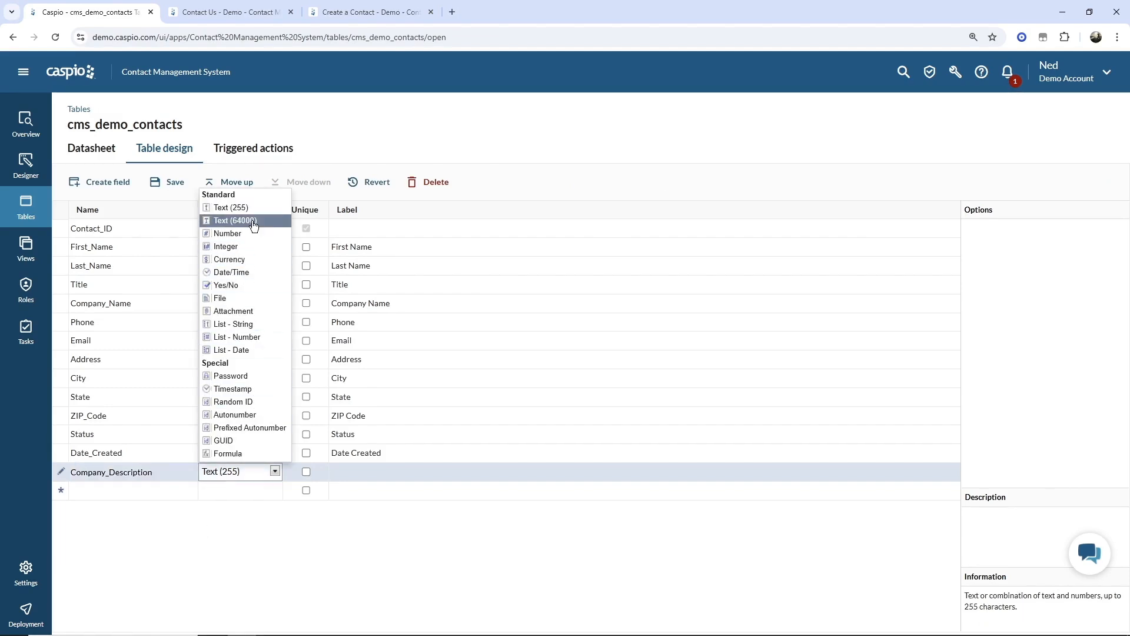
{"action": "left_click", "coordinate": [230, 224]}
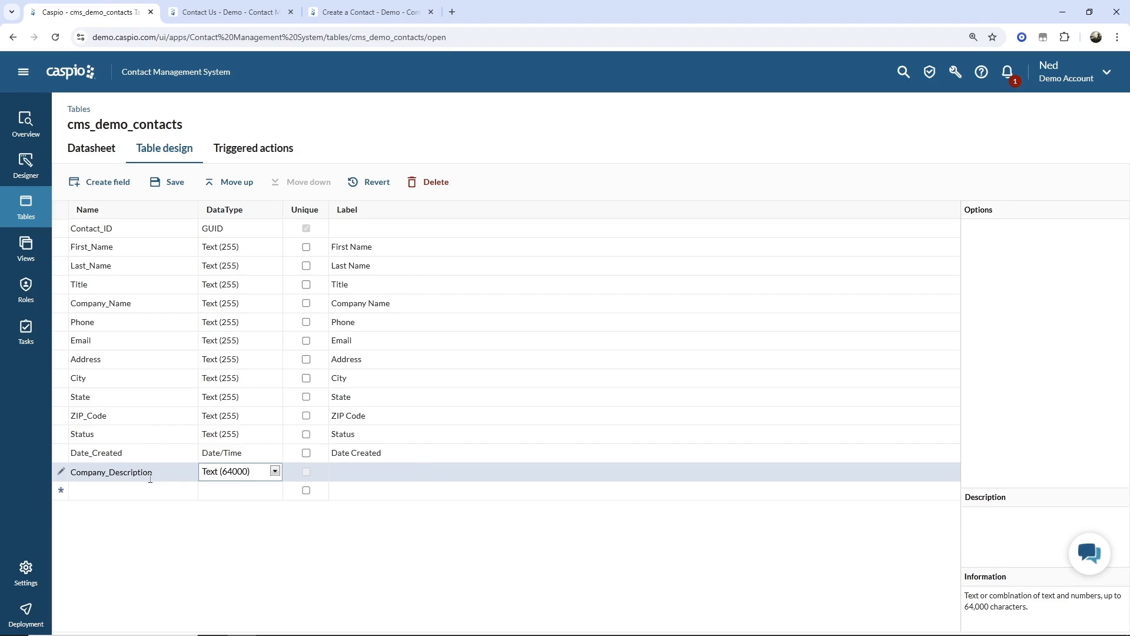
{"action": "left_click", "coordinate": [238, 186]}
{"action": "left_click", "coordinate": [238, 186]}
{"action": "left_click", "coordinate": [239, 186]}
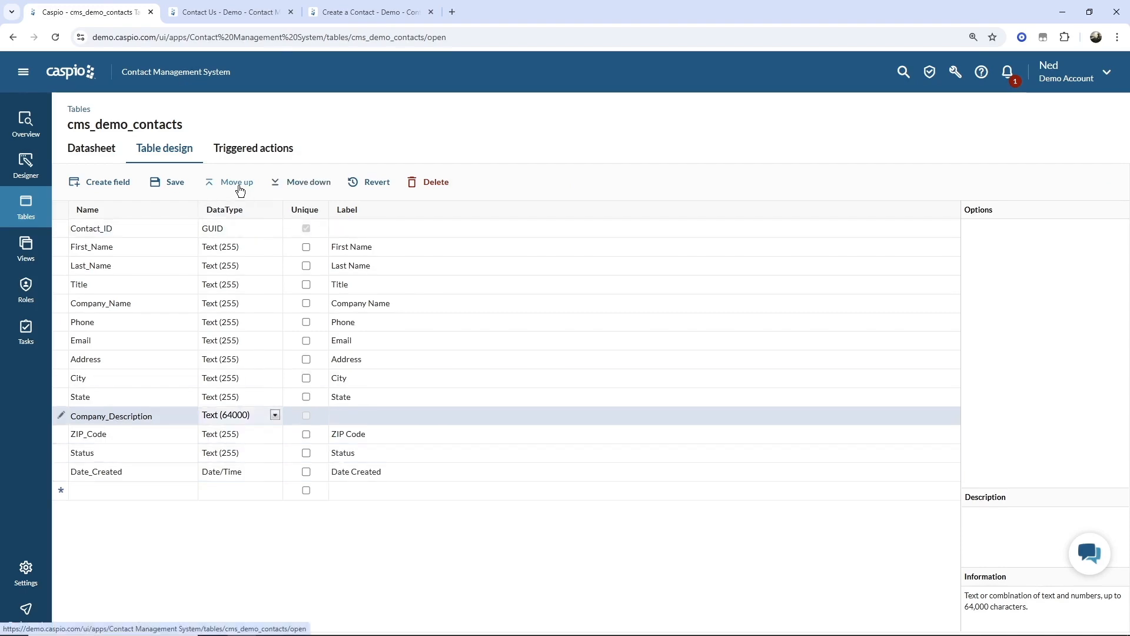
{"action": "left_click", "coordinate": [239, 186]}
{"action": "left_click", "coordinate": [238, 186]}
{"action": "left_click", "coordinate": [238, 186]}
{"action": "left_click", "coordinate": [238, 186]}
{"action": "left_click", "coordinate": [239, 187]}
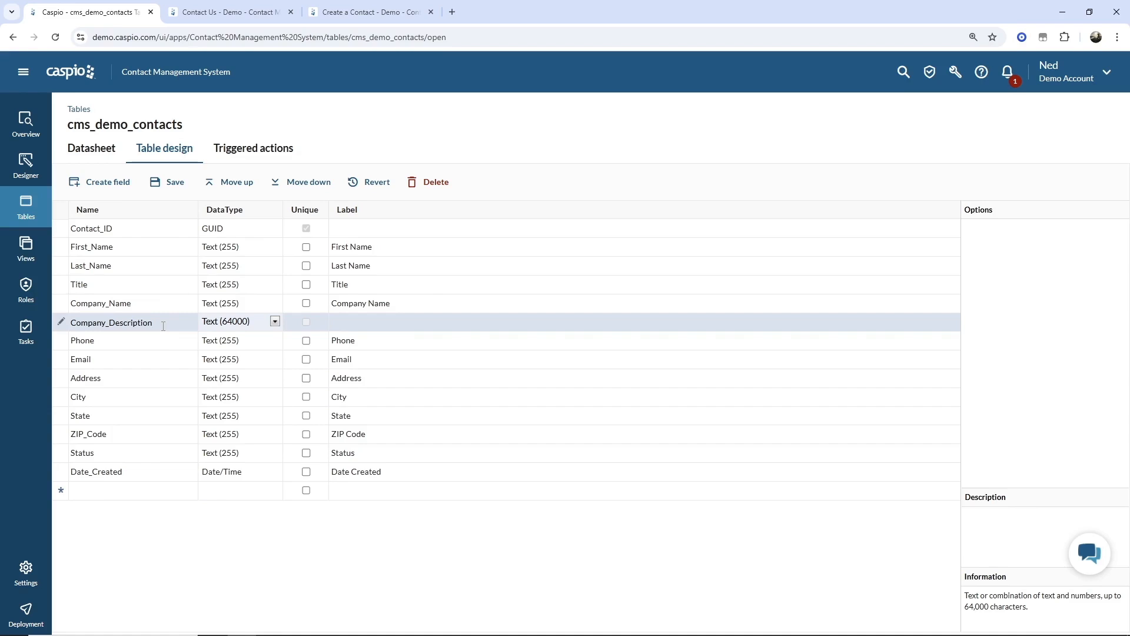
- Save Company_Description, add a User_ID field right below Contact_ID, save, and return to Tables
{"action": "left_click", "coordinate": [176, 181]}
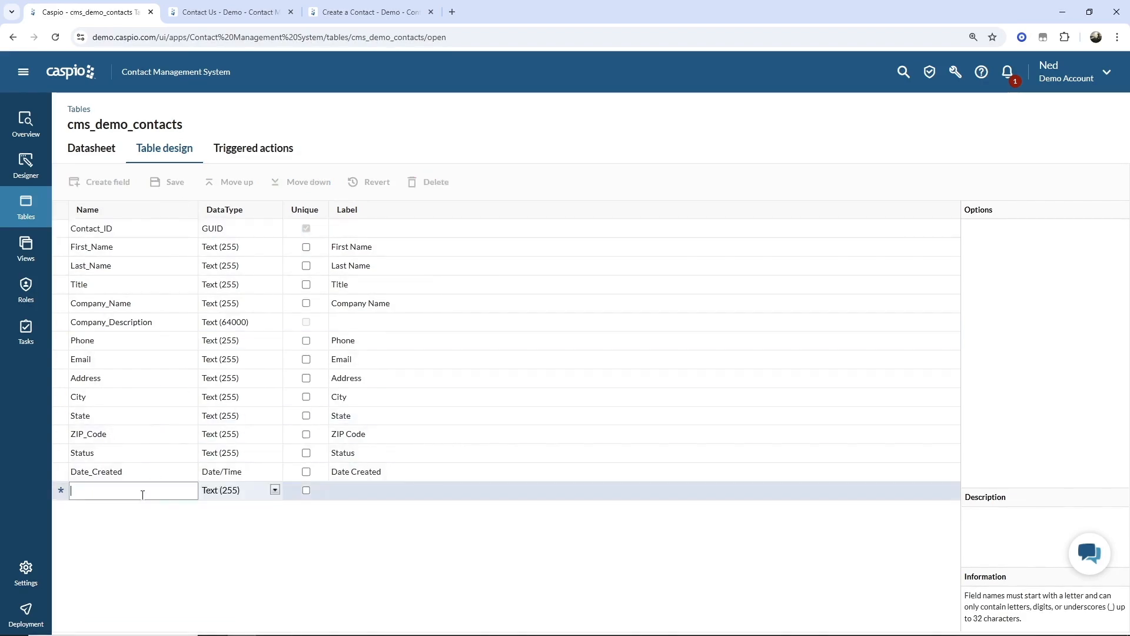
{"action": "type", "text": "User"}
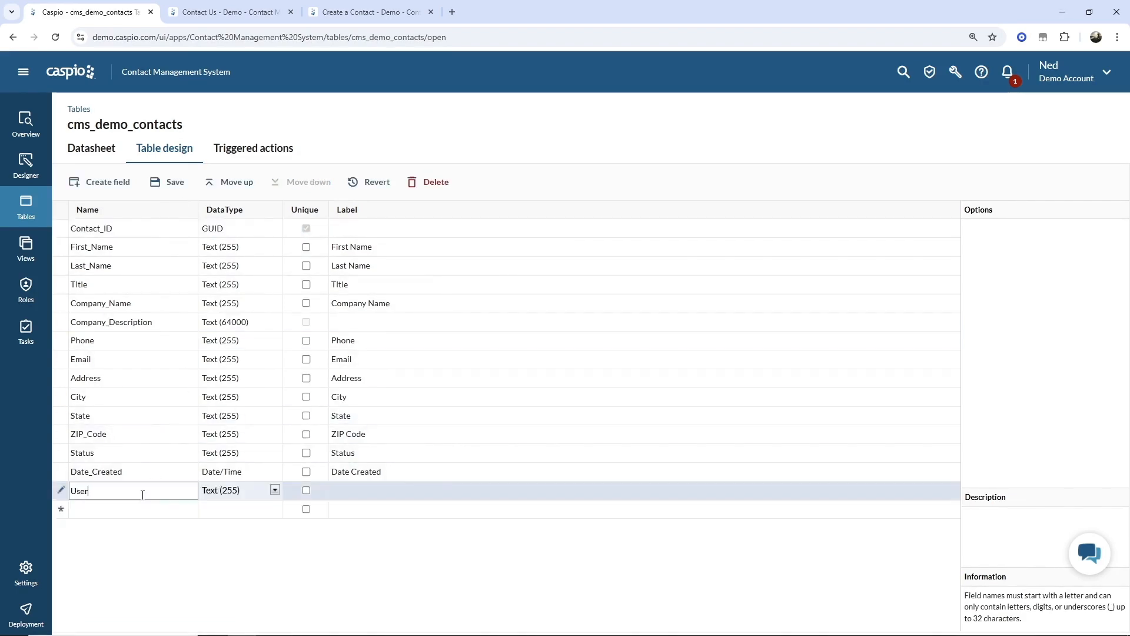
{"action": "type", "text": "_ID"}
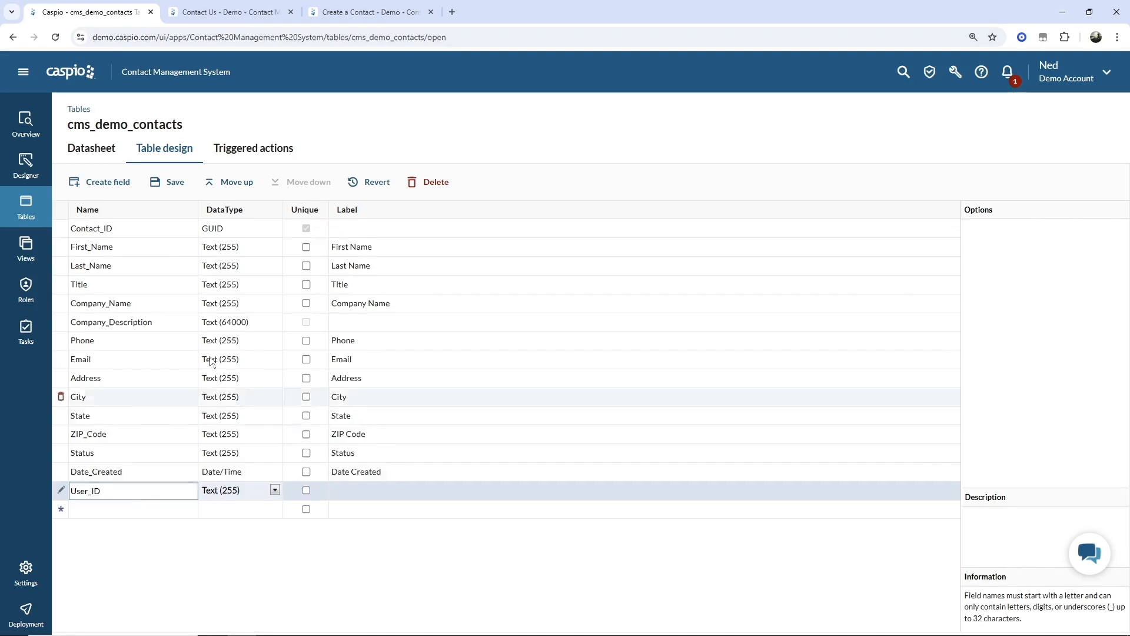
{"action": "left_click", "coordinate": [235, 182]}
{"action": "left_click", "coordinate": [236, 182]}
{"action": "double_click", "coordinate": [235, 182]}
{"action": "double_click", "coordinate": [235, 182]}
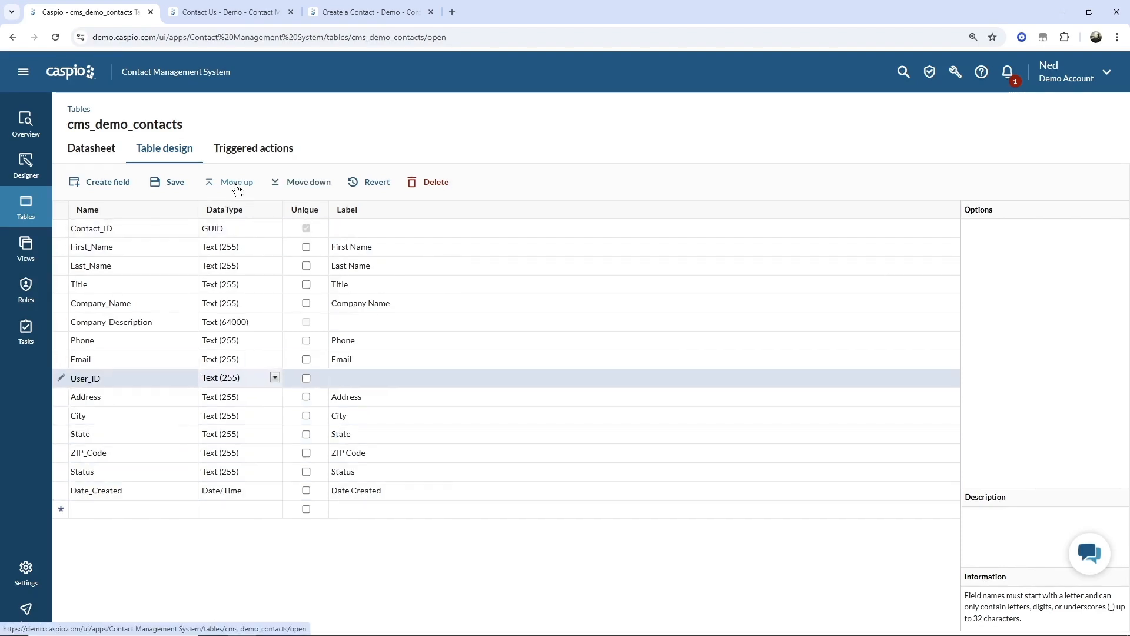
{"action": "left_click", "coordinate": [235, 182]}
{"action": "double_click", "coordinate": [235, 182]}
{"action": "double_click", "coordinate": [236, 183]}
{"action": "double_click", "coordinate": [236, 183]}
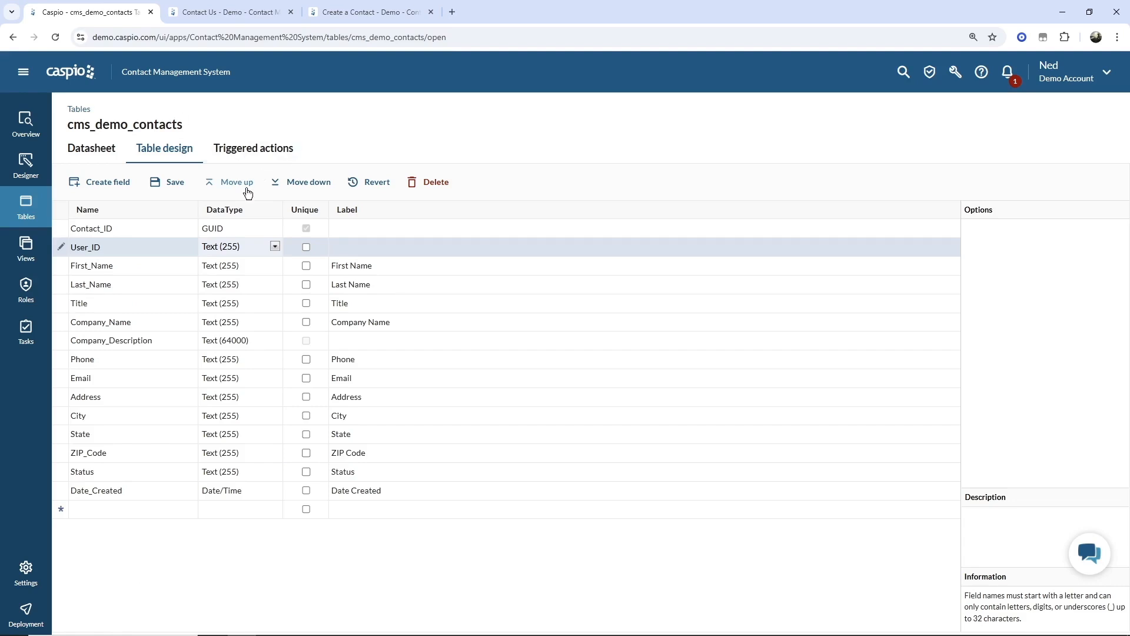
{"action": "left_click", "coordinate": [175, 184]}
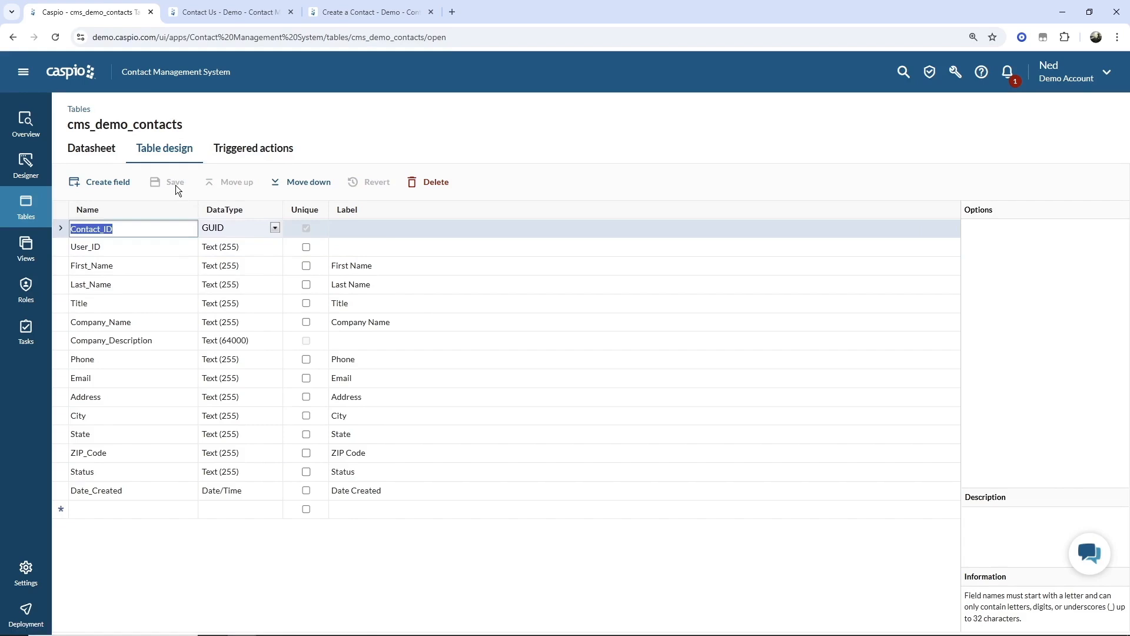
{"action": "left_click", "coordinate": [23, 210]}
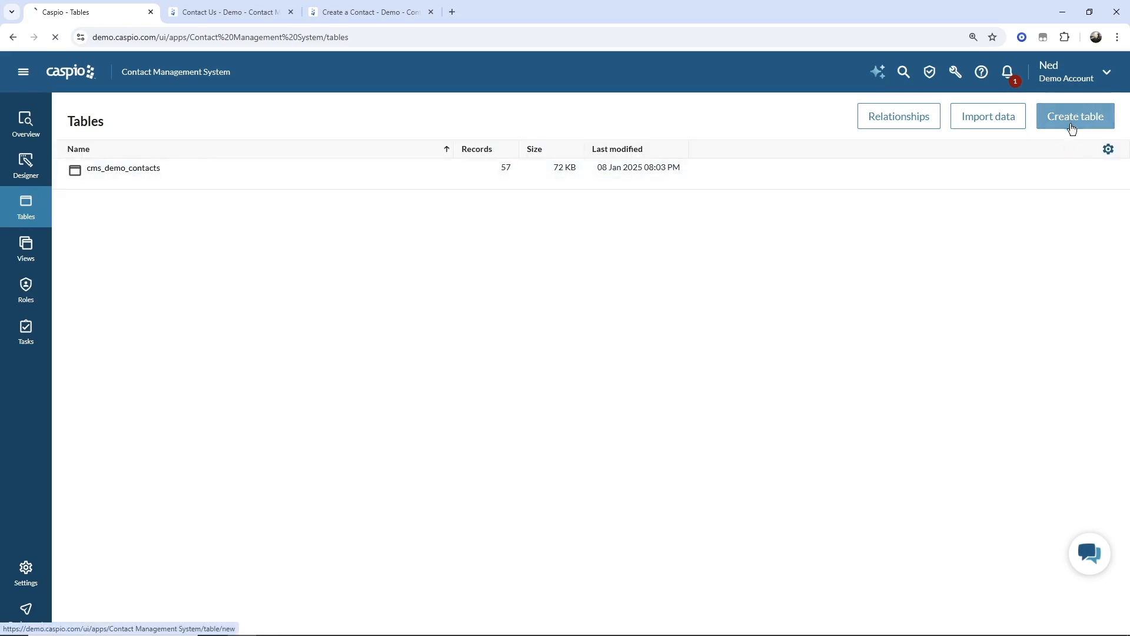
- Start a new table with a GUID Log_ID field plus User_ID, Contact_ID and Log_Type fields
{"action": "left_click", "coordinate": [1072, 123]}
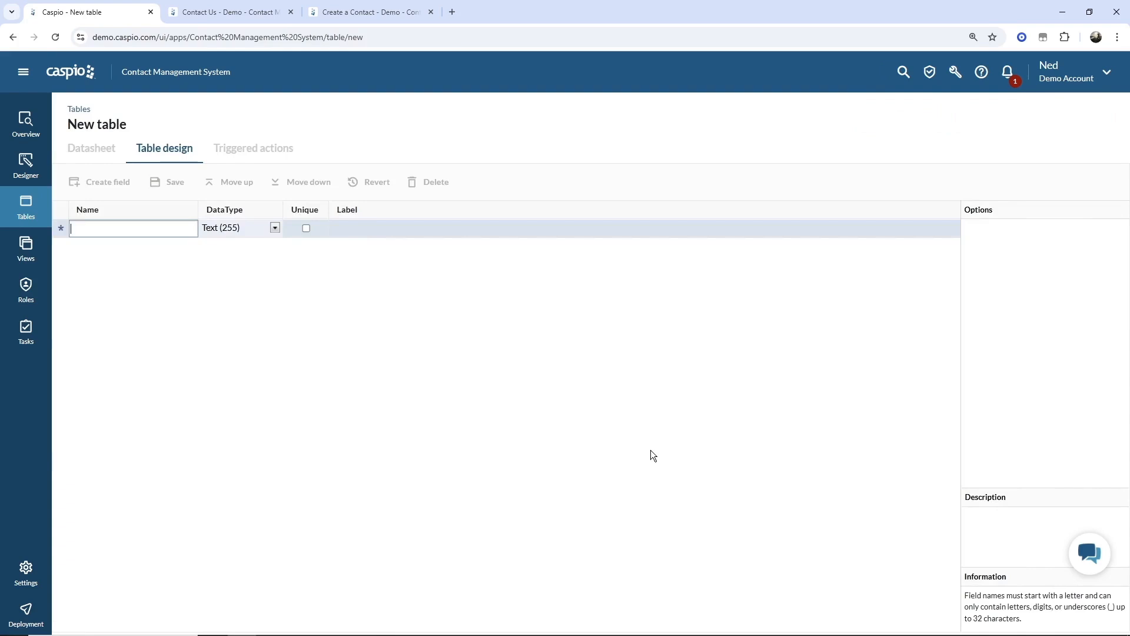
{"action": "type", "text": "Log_"}
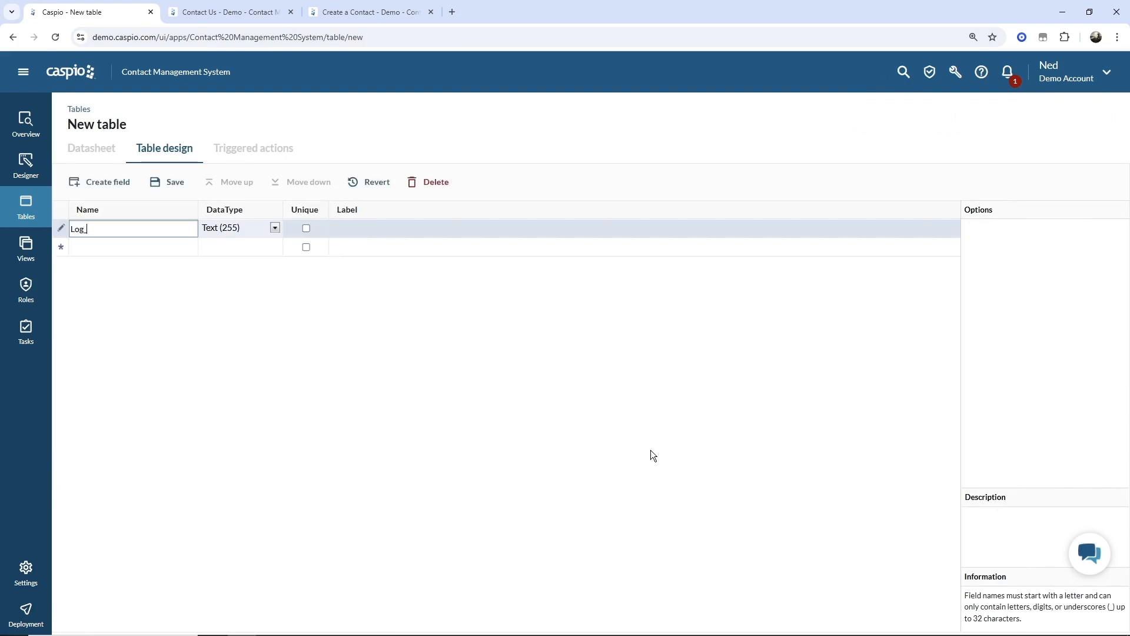
{"action": "type", "text": "ID"}
{"action": "left_click", "coordinate": [248, 233]}
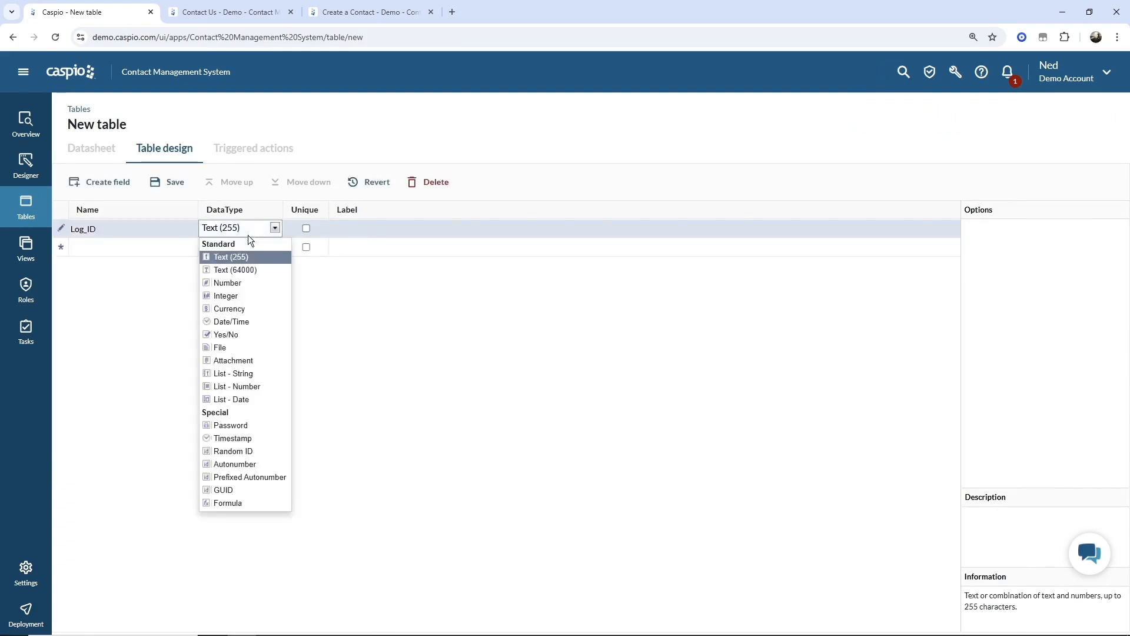
{"action": "left_click", "coordinate": [226, 489]}
{"action": "left_click", "coordinate": [146, 248]}
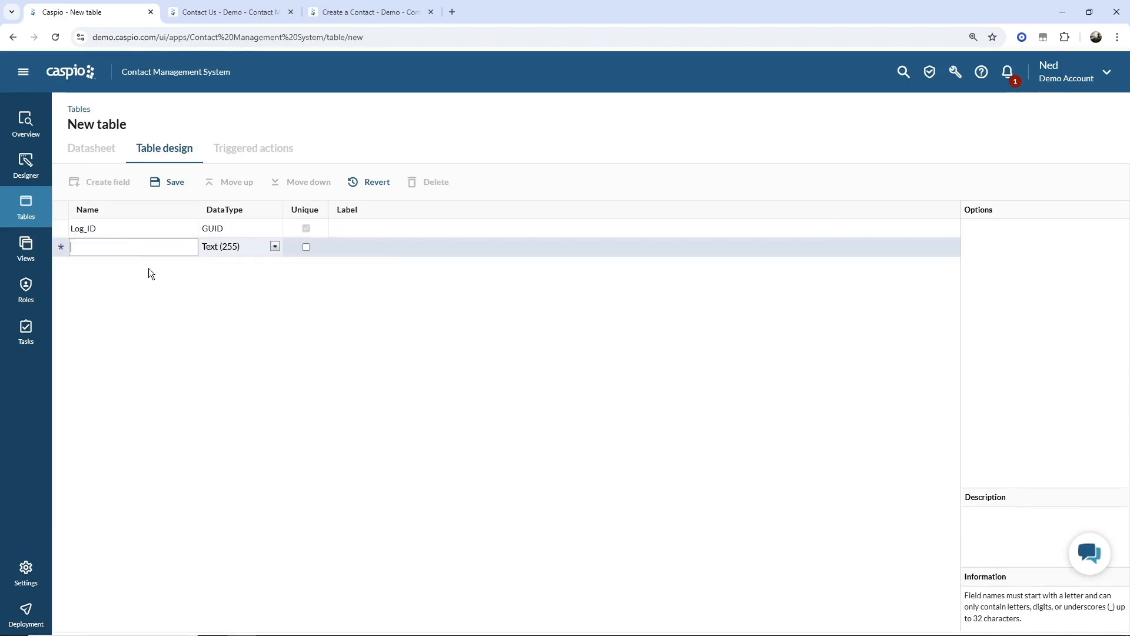
{"action": "type", "text": "User_"}
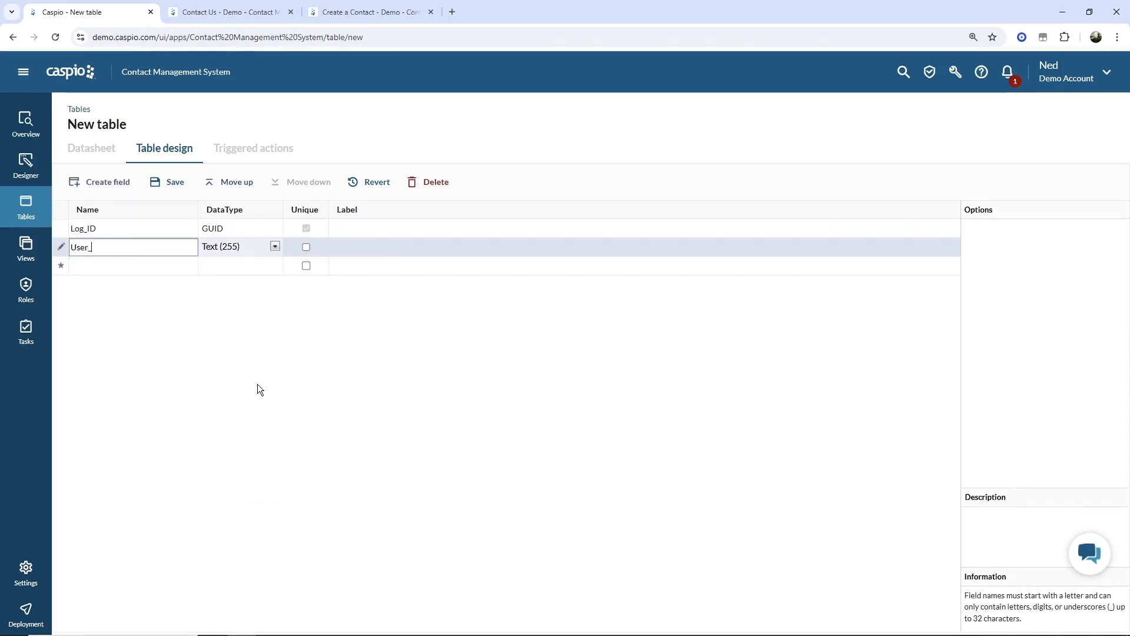
{"action": "type", "text": "ID"}
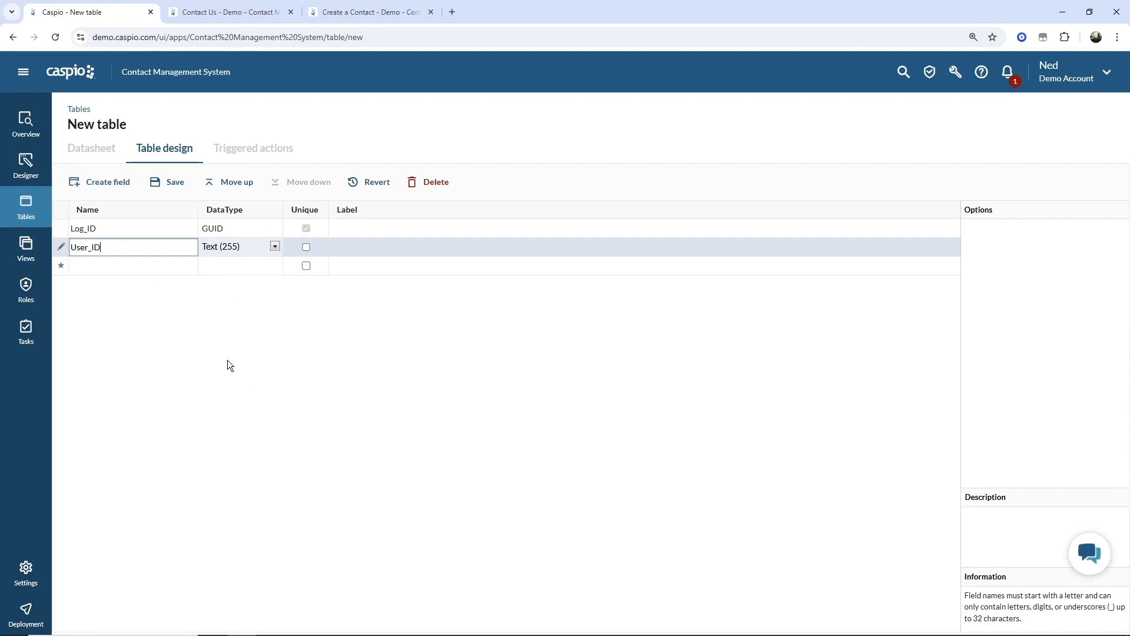
{"action": "left_click", "coordinate": [125, 264]}
{"action": "type", "text": "Contac"}
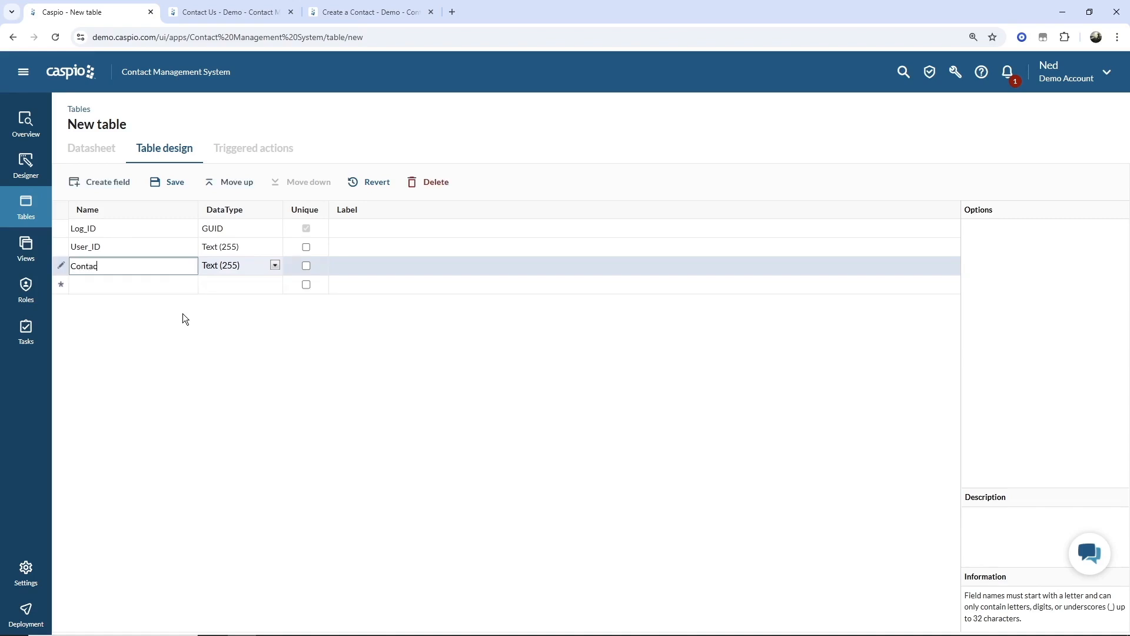
{"action": "type", "text": "t_ID"}
{"action": "left_click", "coordinate": [127, 285]}
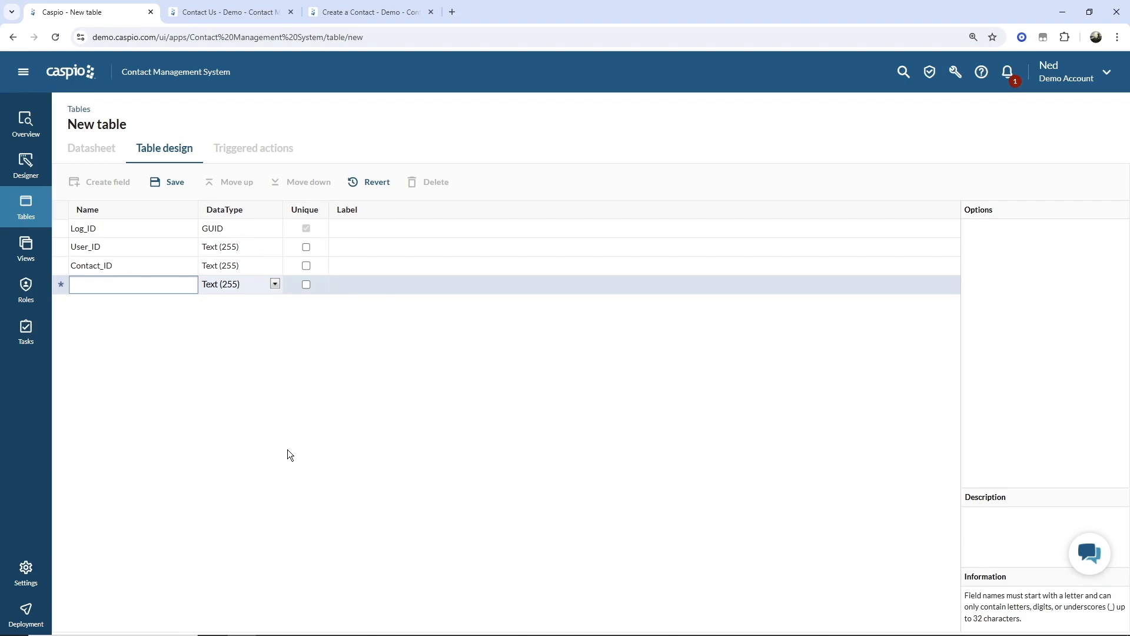
{"action": "type", "text": "Log"}
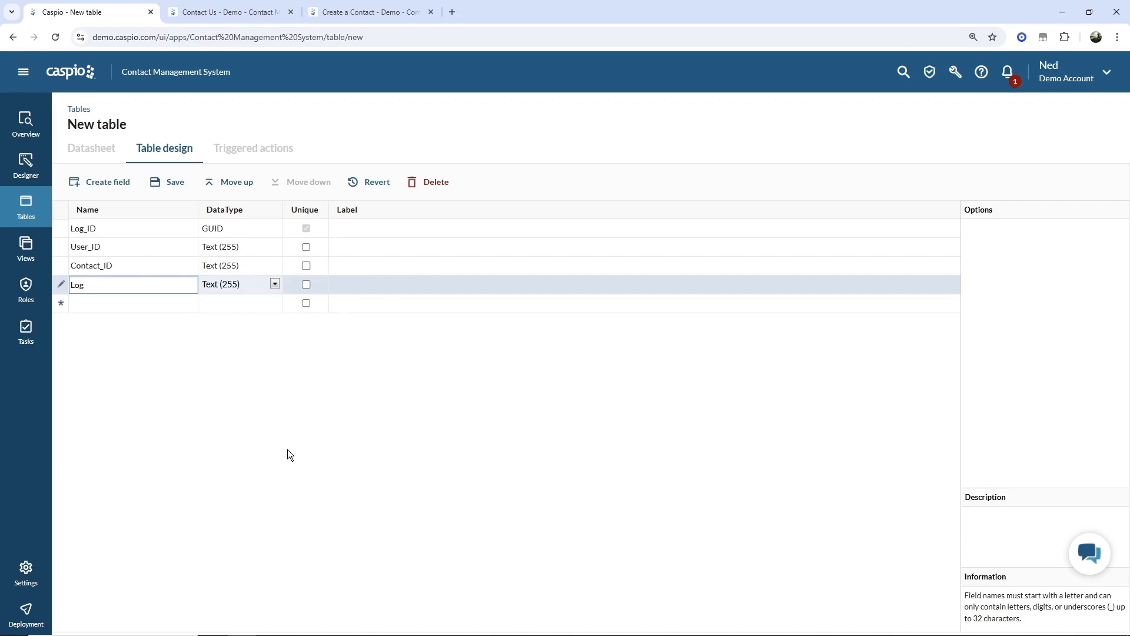
{"action": "type", "text": "_Type"}
{"action": "key", "text": "Return"}
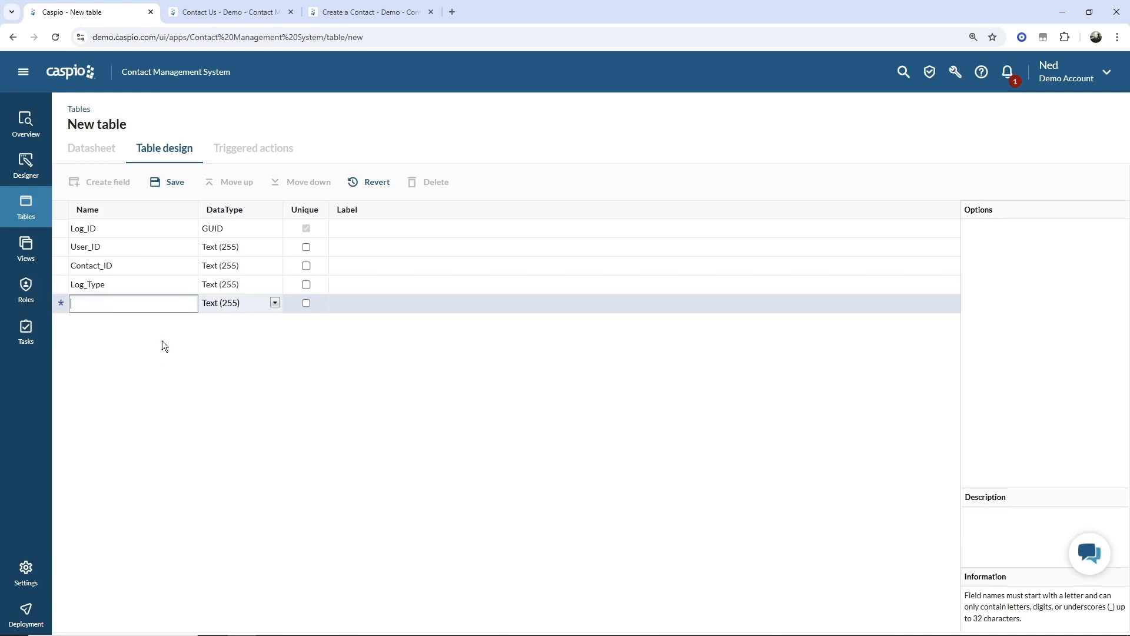
- Add a Timestamp Date_Submitted field and a Text (64000) Notes field
{"action": "type", "text": "Date_S"}
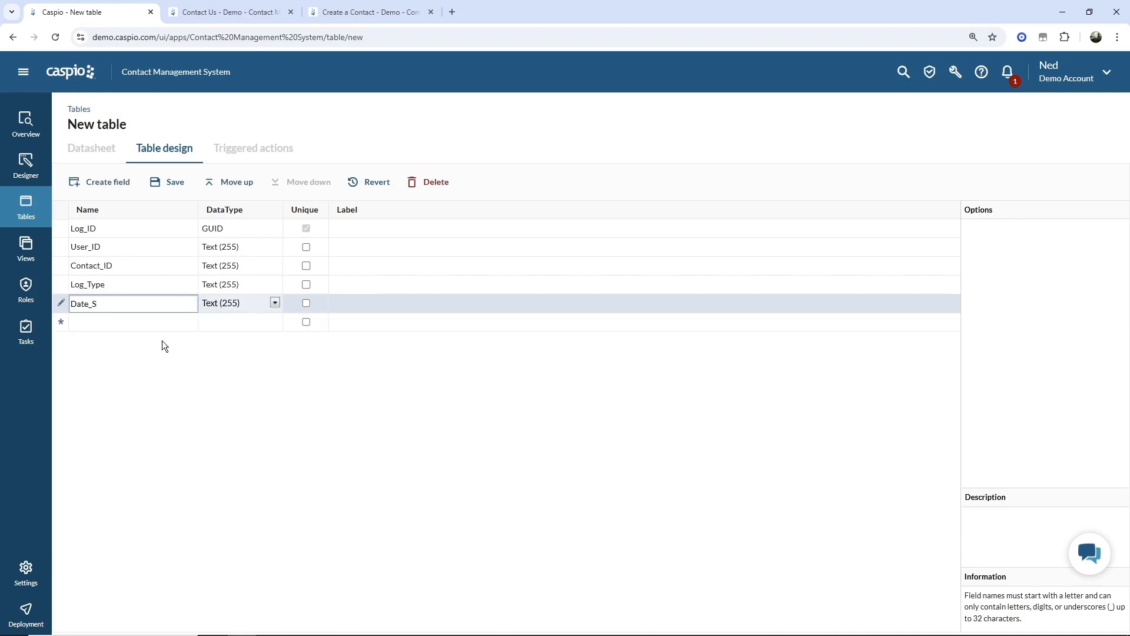
{"action": "type", "text": "ubmitted"}
{"action": "left_click", "coordinate": [218, 304]}
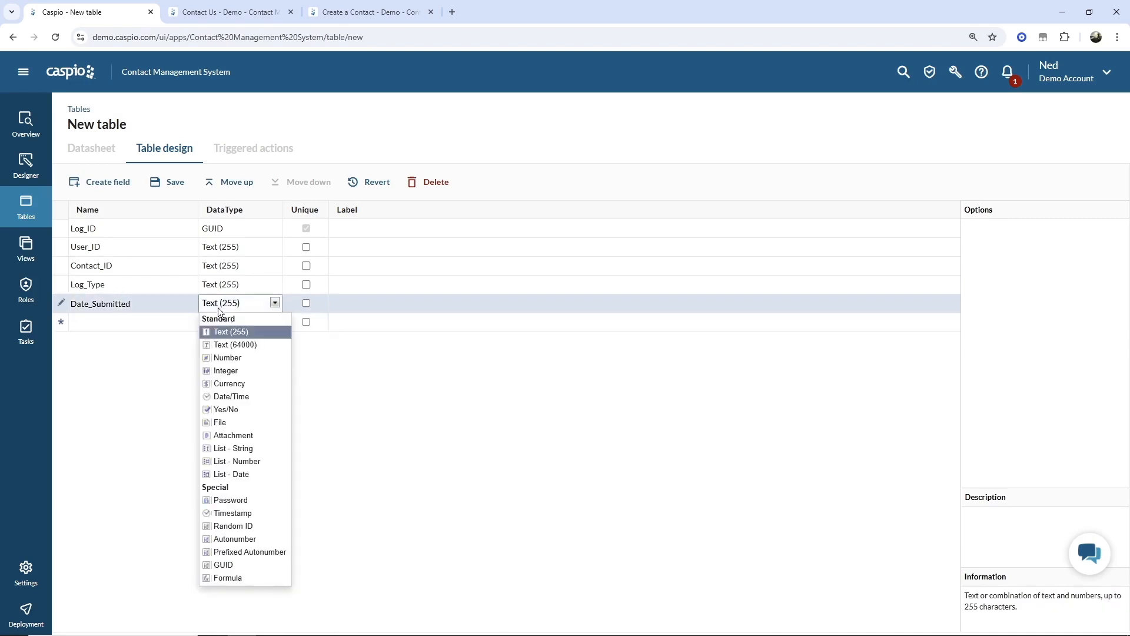
{"action": "left_click", "coordinate": [246, 514]}
{"action": "left_click", "coordinate": [141, 325]}
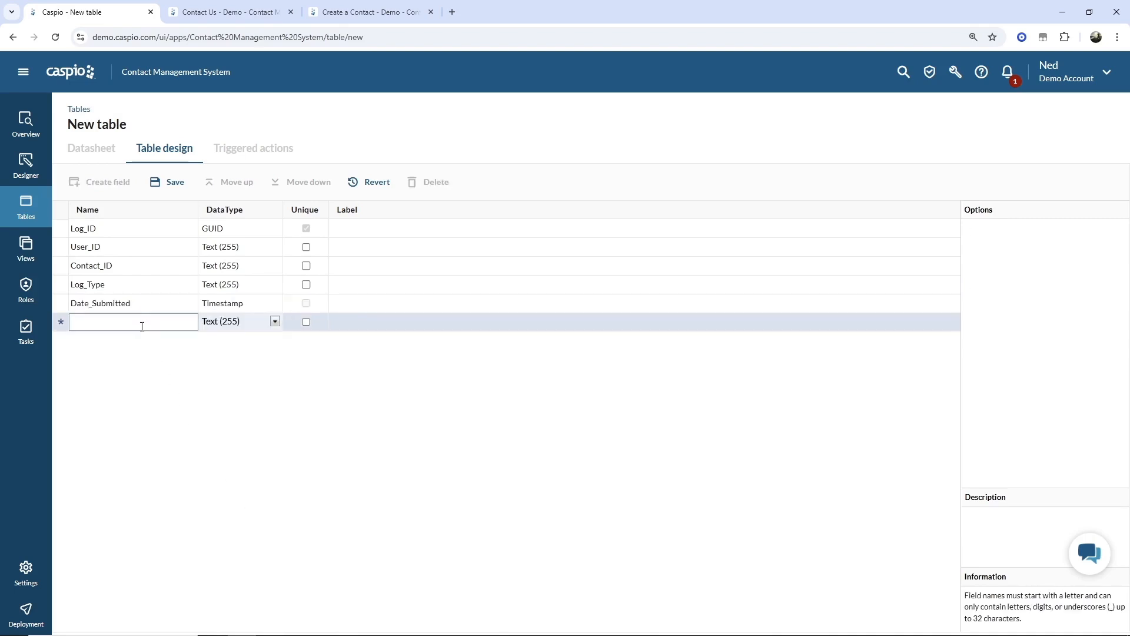
{"action": "type", "text": "NOtes"}
{"action": "key", "text": "BackSpace"}
{"action": "key", "text": "BackSpace"}
{"action": "key", "text": "BackSpace"}
{"action": "key", "text": "BackSpace"}
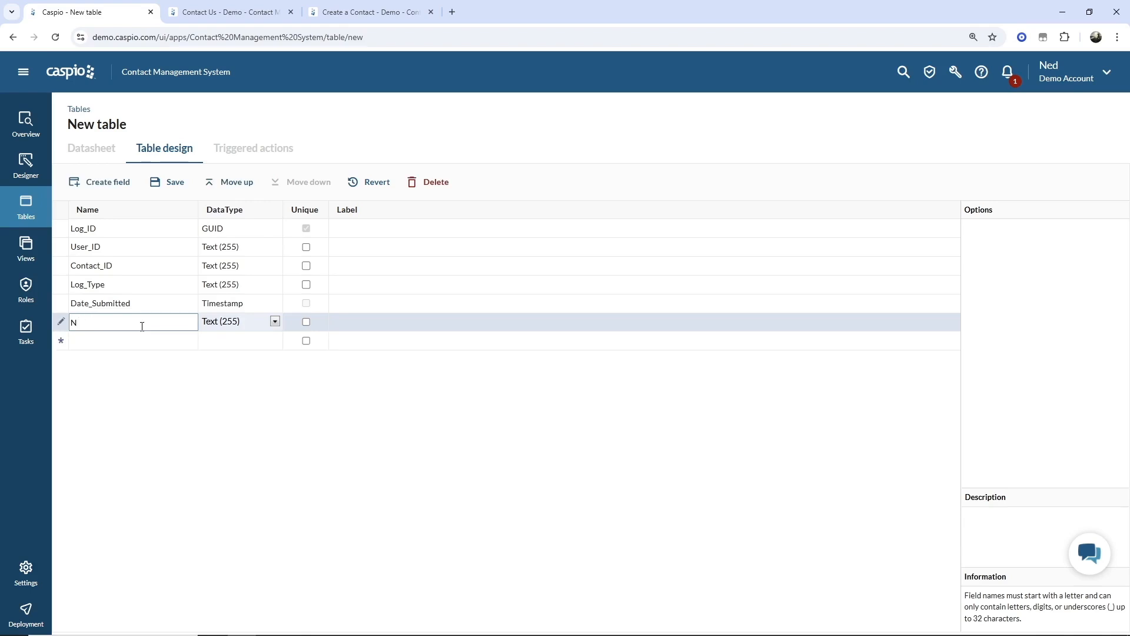
{"action": "type", "text": "otes"}
{"action": "left_click", "coordinate": [227, 324]}
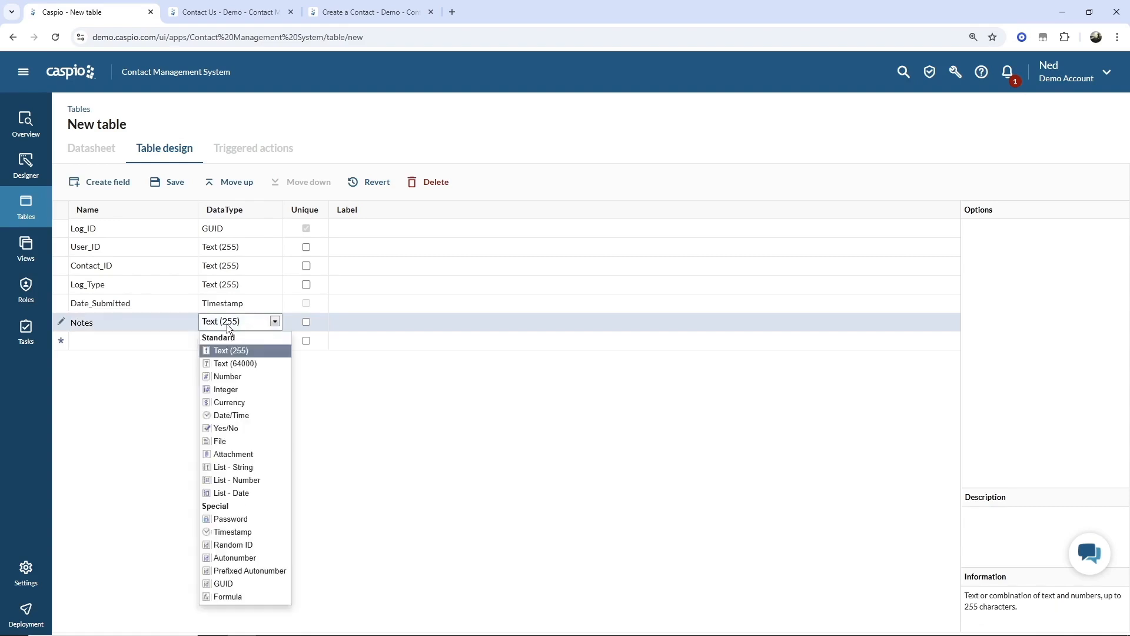
{"action": "left_click", "coordinate": [236, 365]}
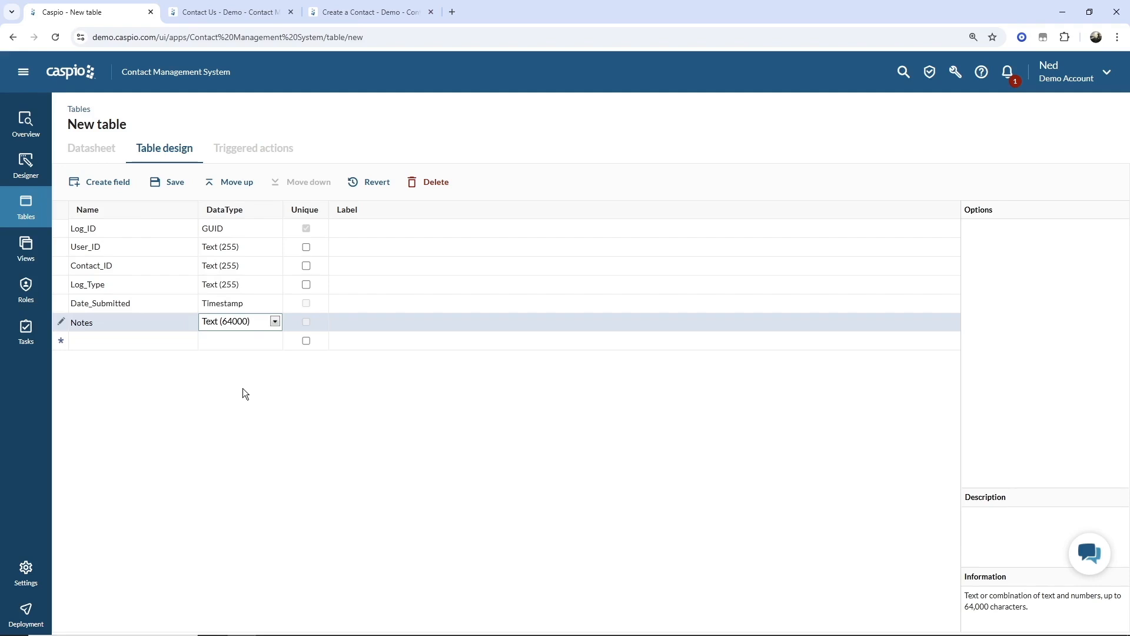
- Save the new table under the name cms_tbl_logs
{"action": "left_click", "coordinate": [167, 182]}
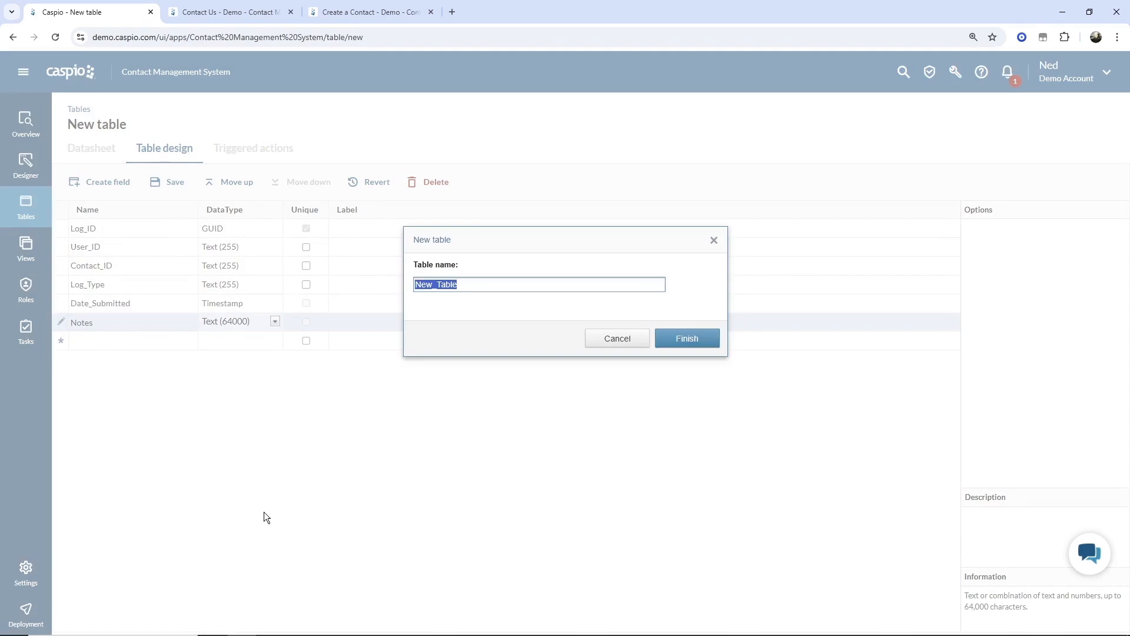
{"action": "type", "text": "cms_tbl_logs"}
{"action": "key", "text": "Return"}
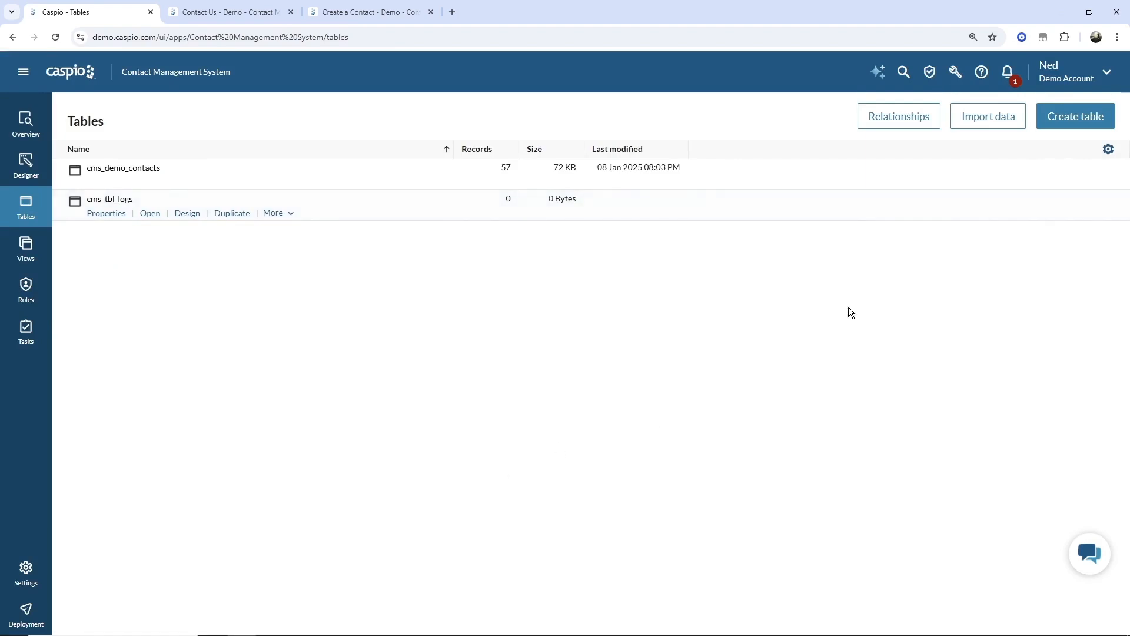
- Create another table with an Autonumber Status_ID field and a Status text field
{"action": "left_click", "coordinate": [1086, 121]}
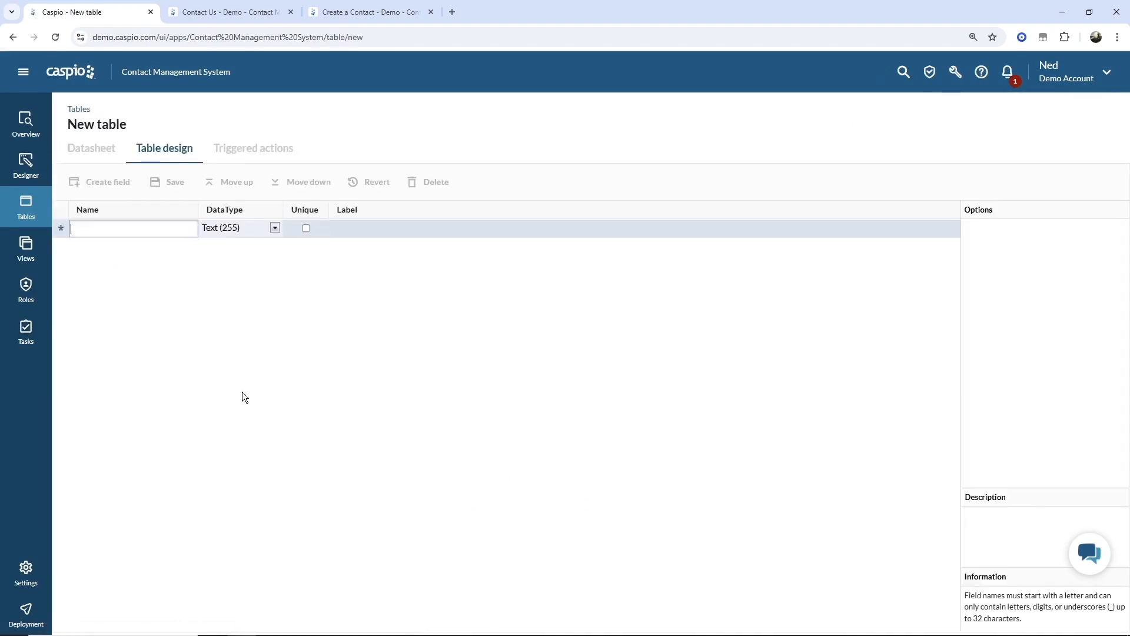
{"action": "type", "text": "Statu"}
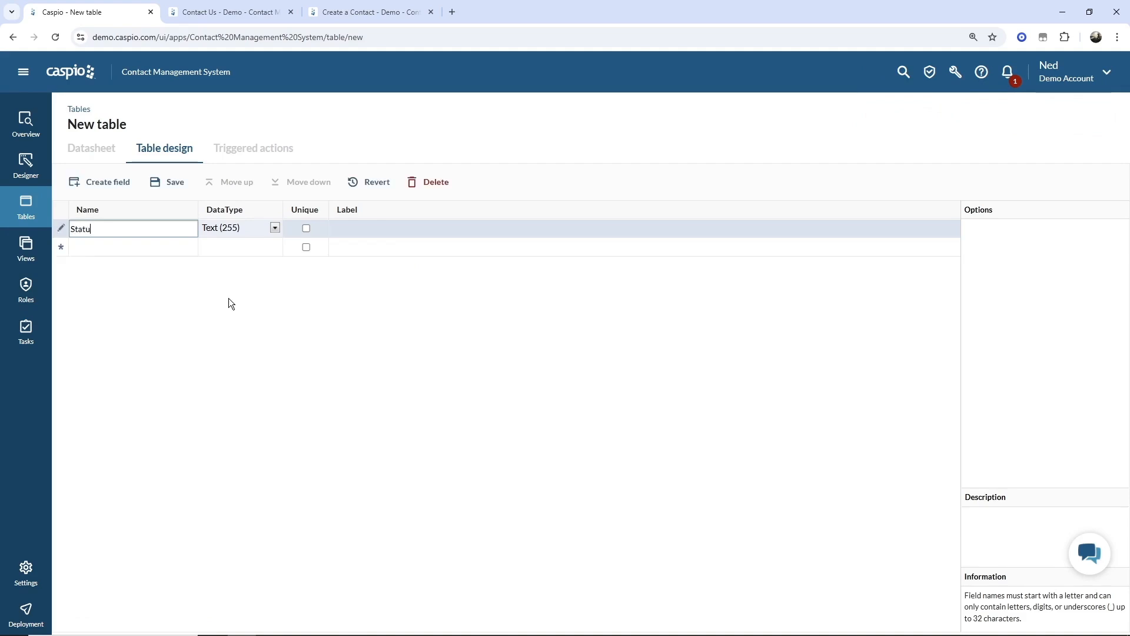
{"action": "type", "text": "s_ID"}
{"action": "left_click", "coordinate": [232, 231]}
{"action": "left_click", "coordinate": [236, 463]}
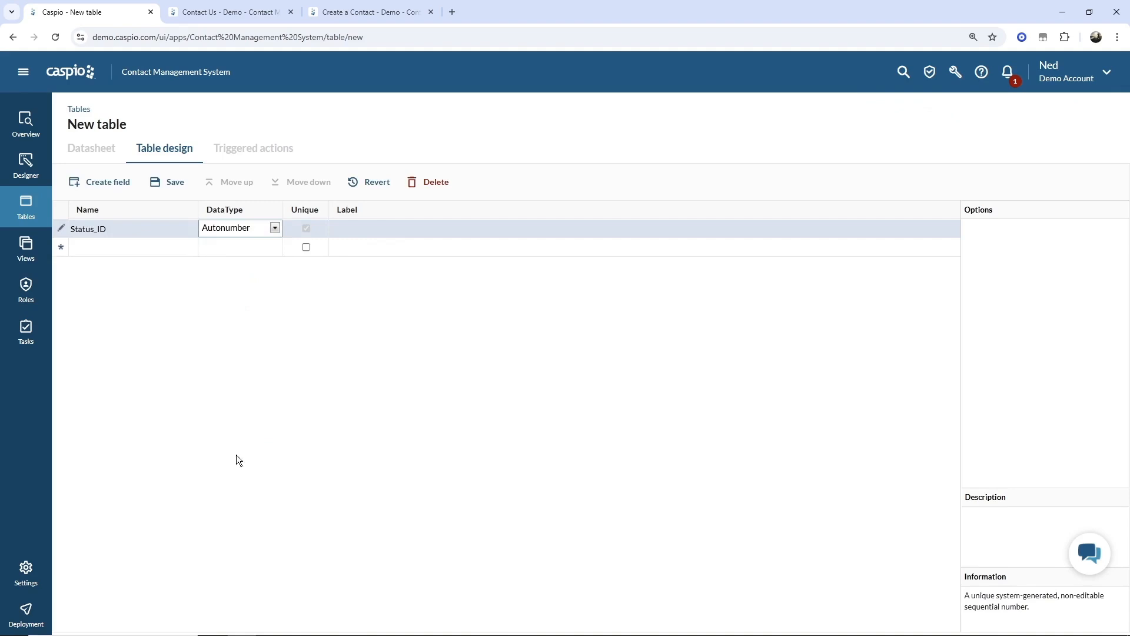
{"action": "left_click", "coordinate": [132, 247]}
{"action": "type", "text": "Status"}
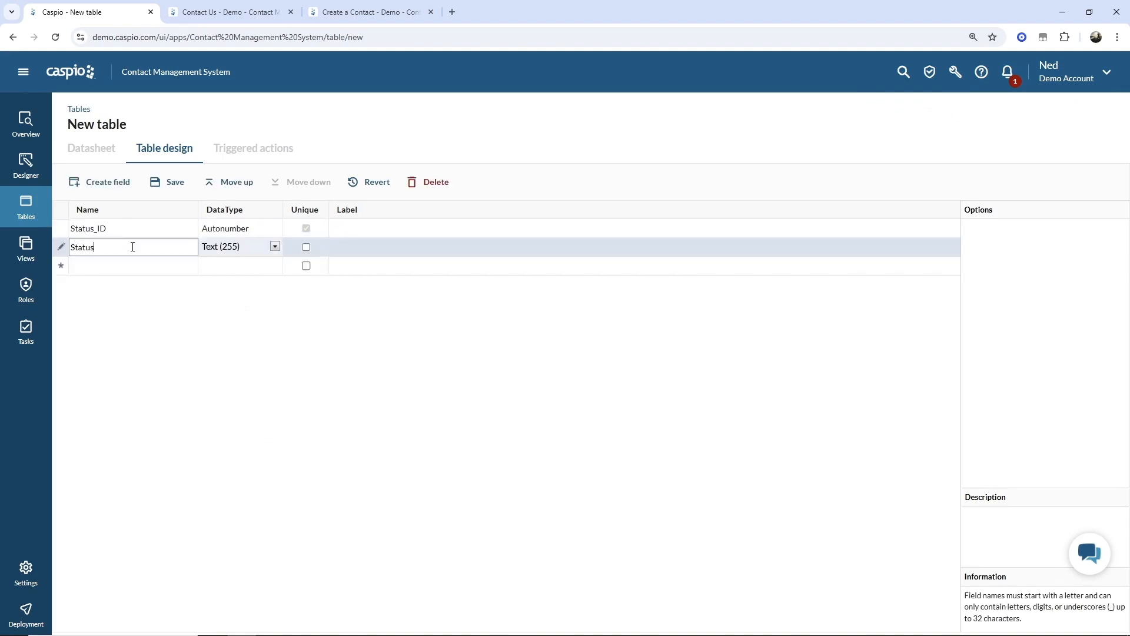
- Save the table under the name cms_tbl_status_lookup
{"action": "left_click", "coordinate": [175, 183]}
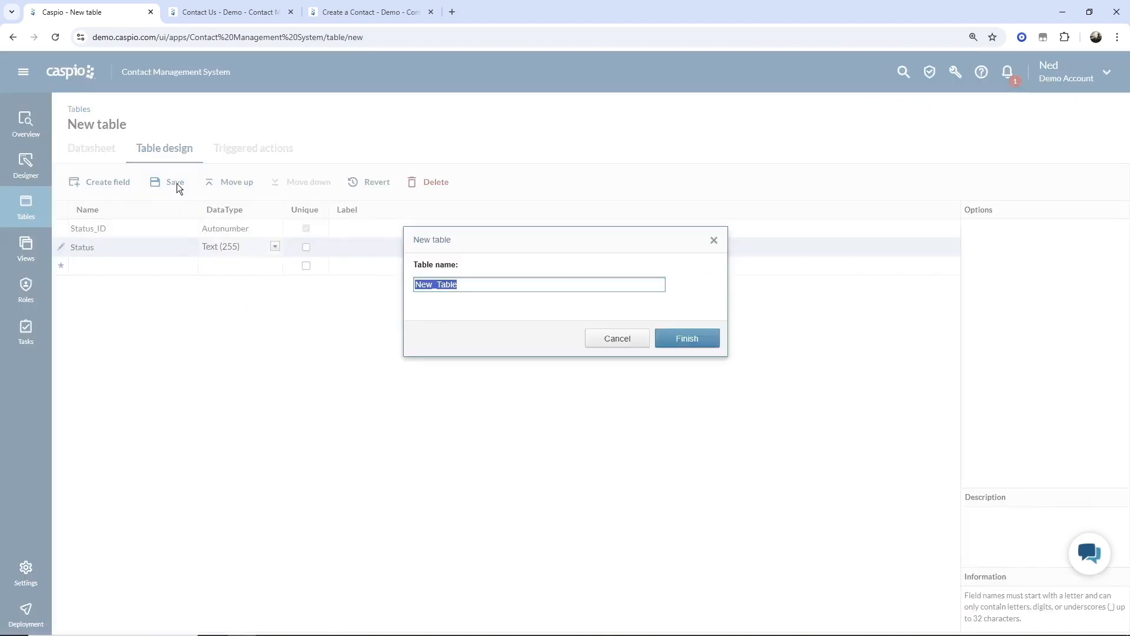
{"action": "type", "text": "cms_tbl_s"}
{"action": "key", "text": "BackSpace"}
{"action": "key", "text": "BackSpace"}
{"action": "type", "text": "_status_lookup"}
{"action": "key", "text": "Return"}
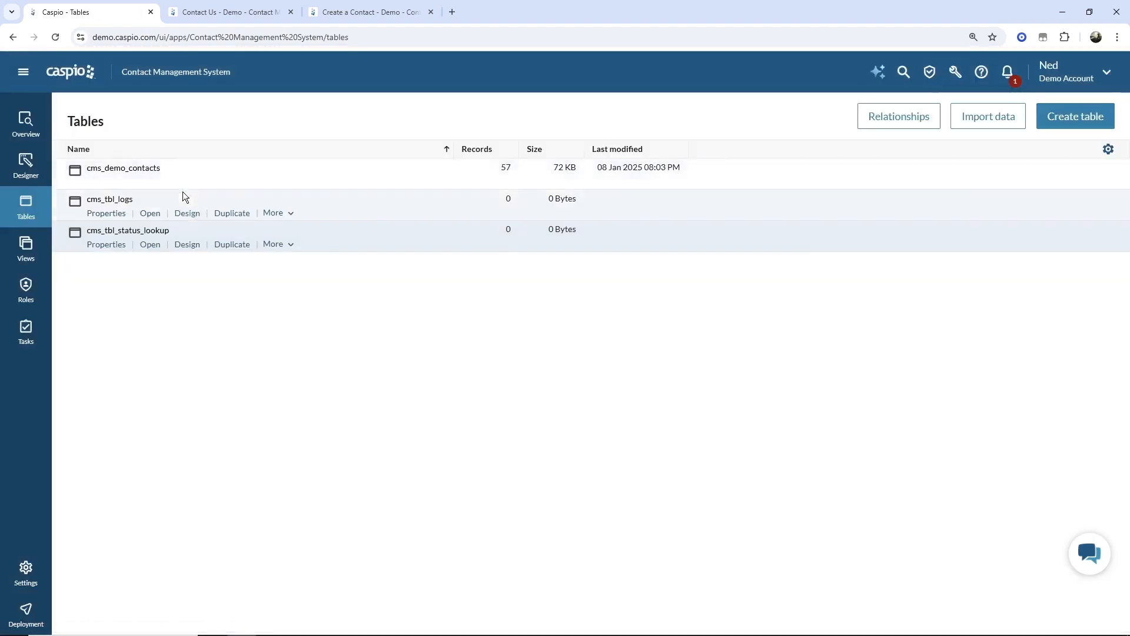
- Open cms_tbl_status_lookup and enter the statuses New, In Progress, Archived and Canceled
{"action": "left_click", "coordinate": [150, 245]}
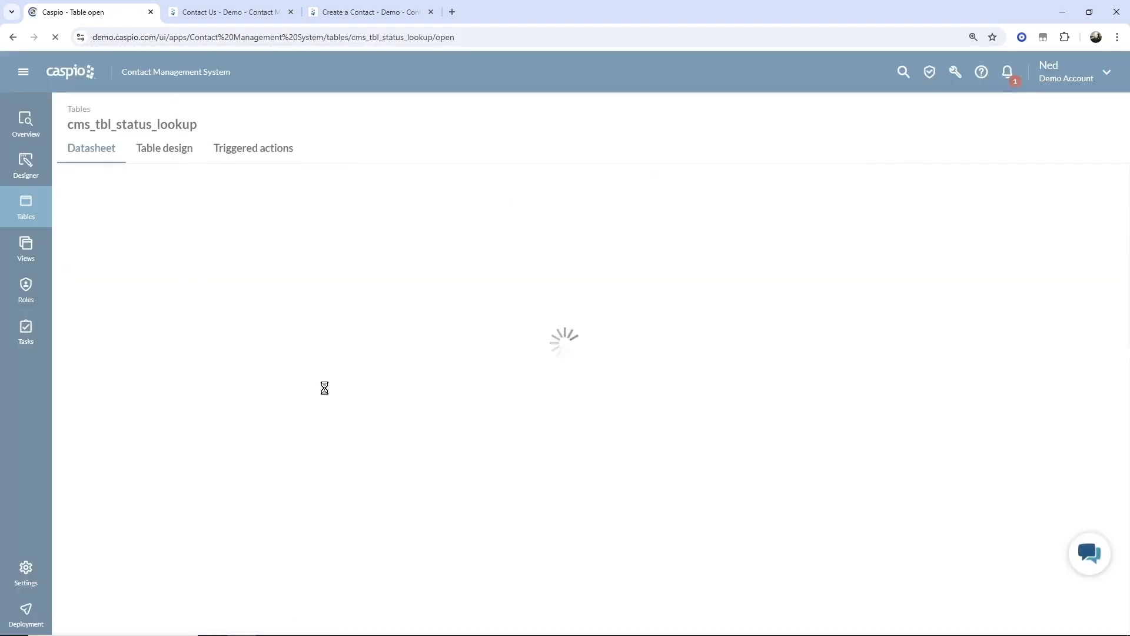
{"action": "left_click", "coordinate": [170, 230]}
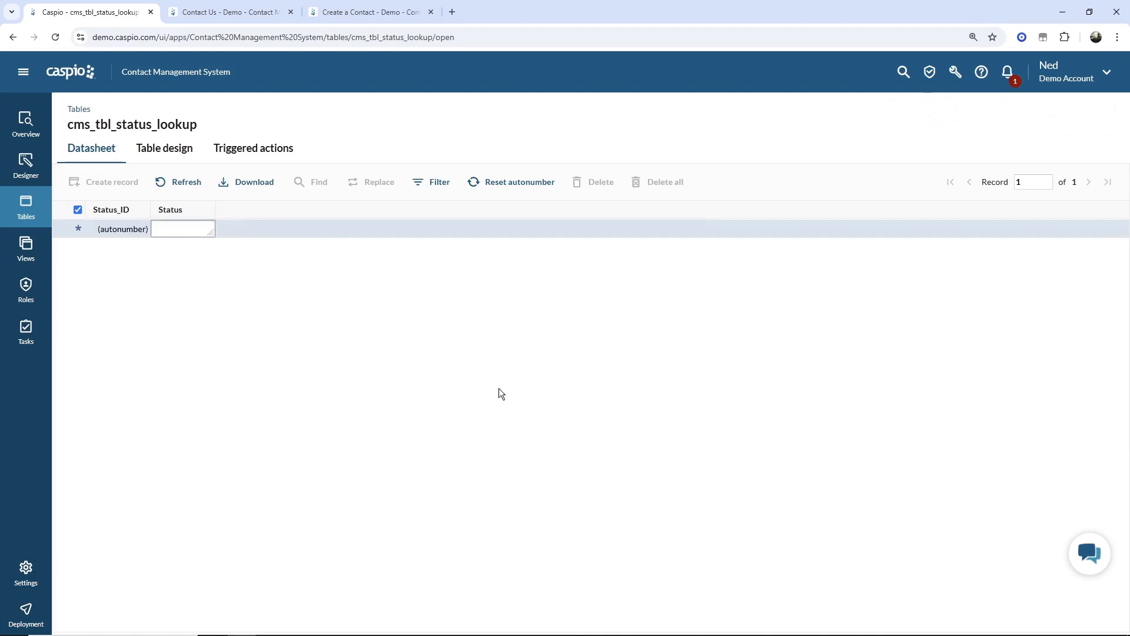
{"action": "type", "text": "New"}
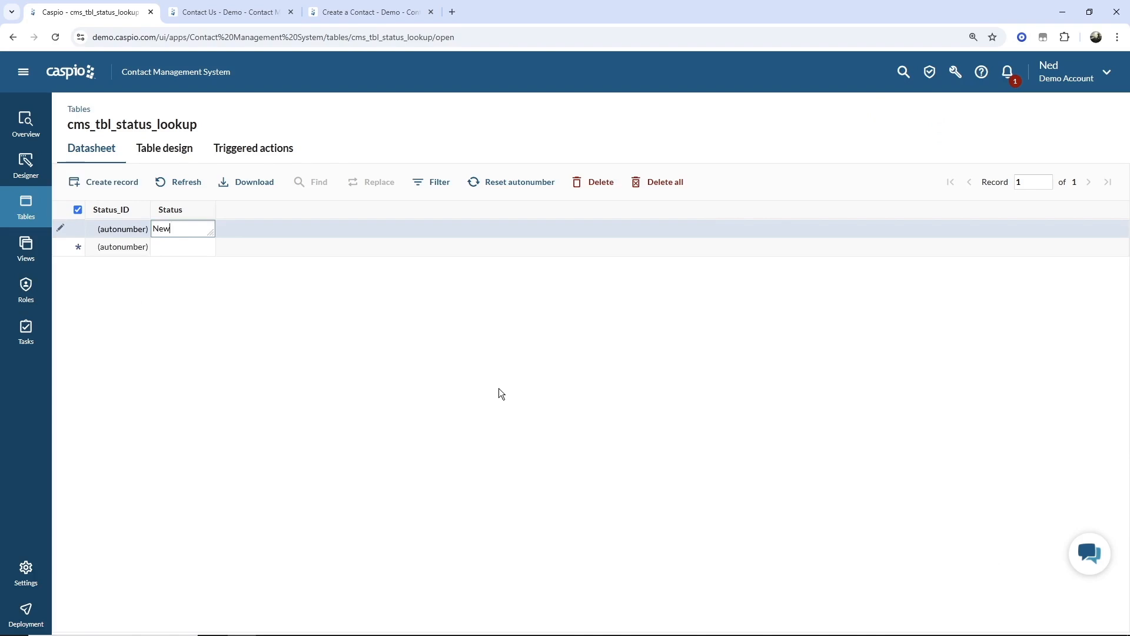
{"action": "left_click", "coordinate": [164, 247]}
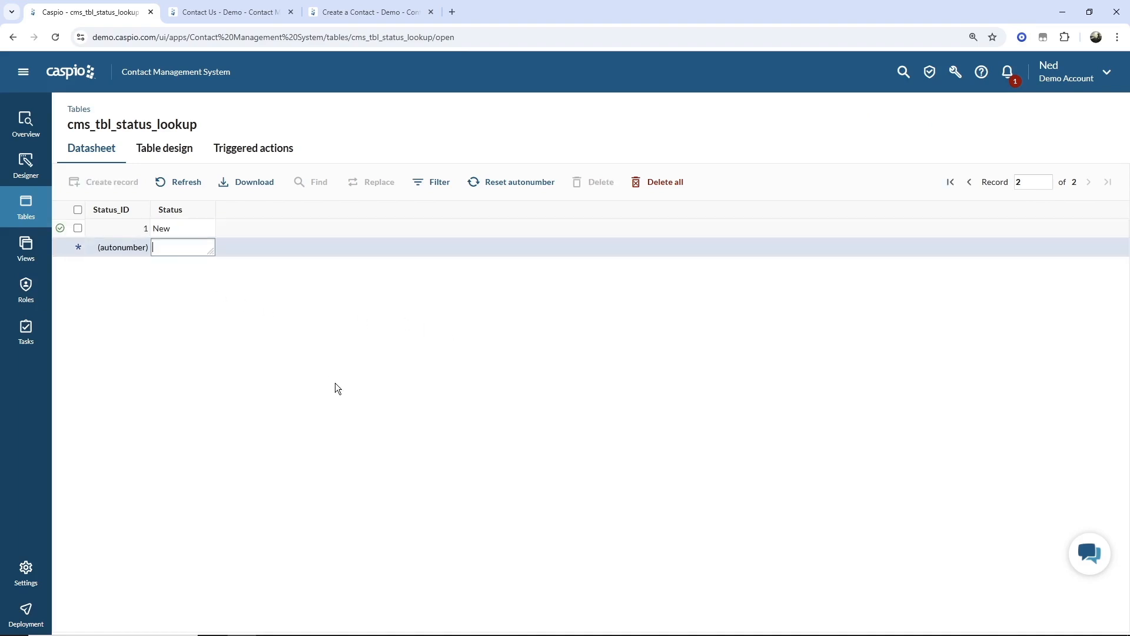
{"action": "type", "text": "In Progress"}
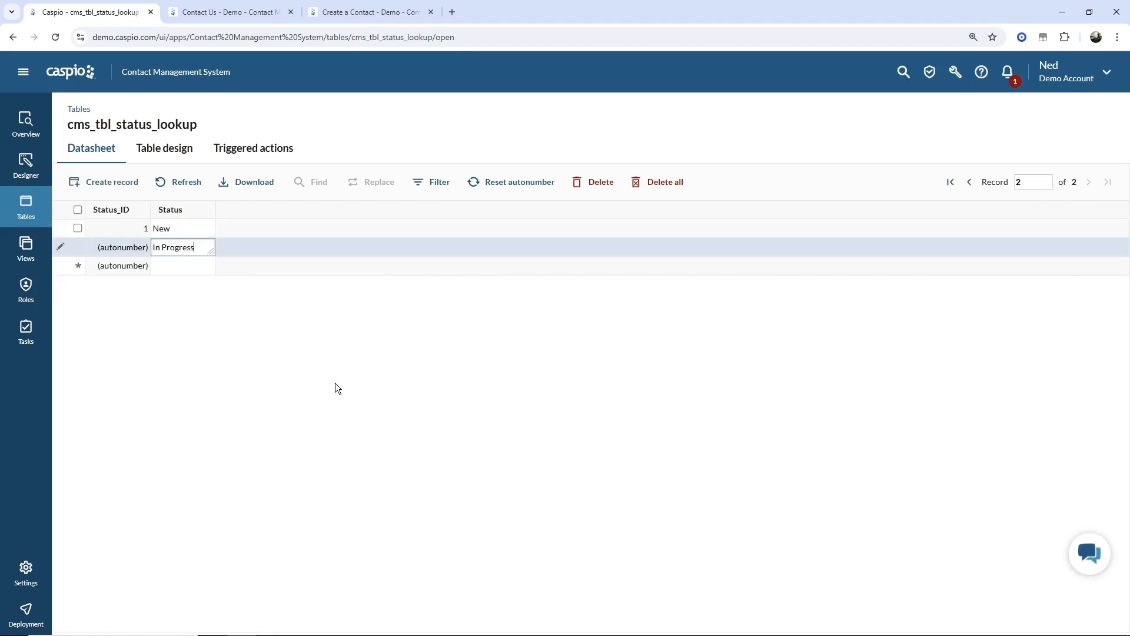
{"action": "key", "text": "Return"}
{"action": "type", "text": "Ar"}
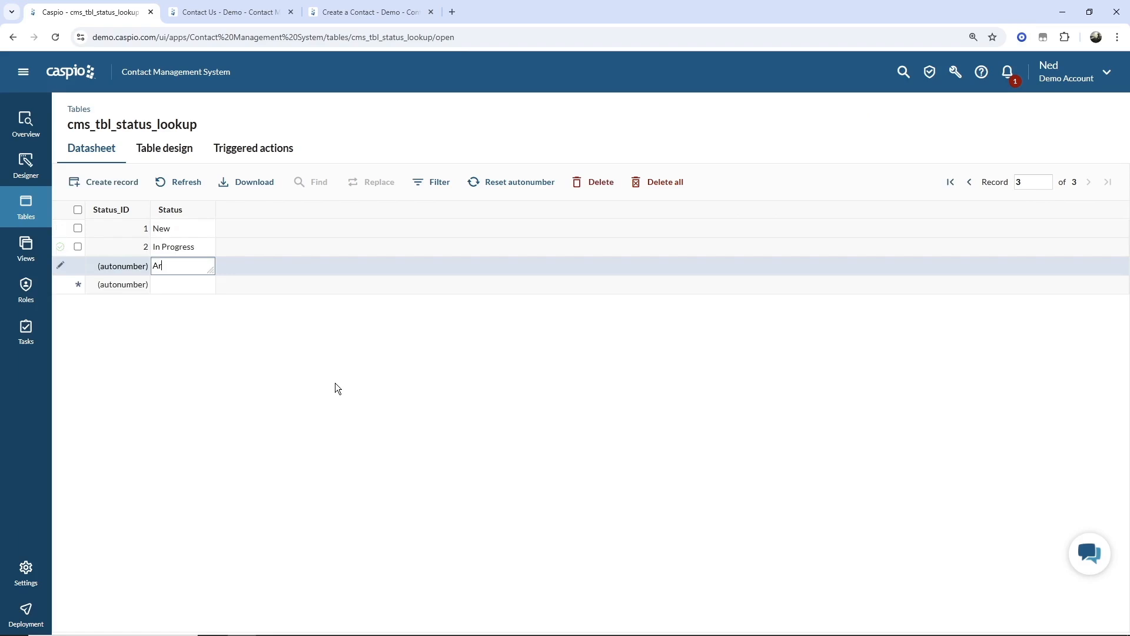
{"action": "type", "text": "chived"}
{"action": "key", "text": "Return"}
{"action": "type", "text": "Caneled"}
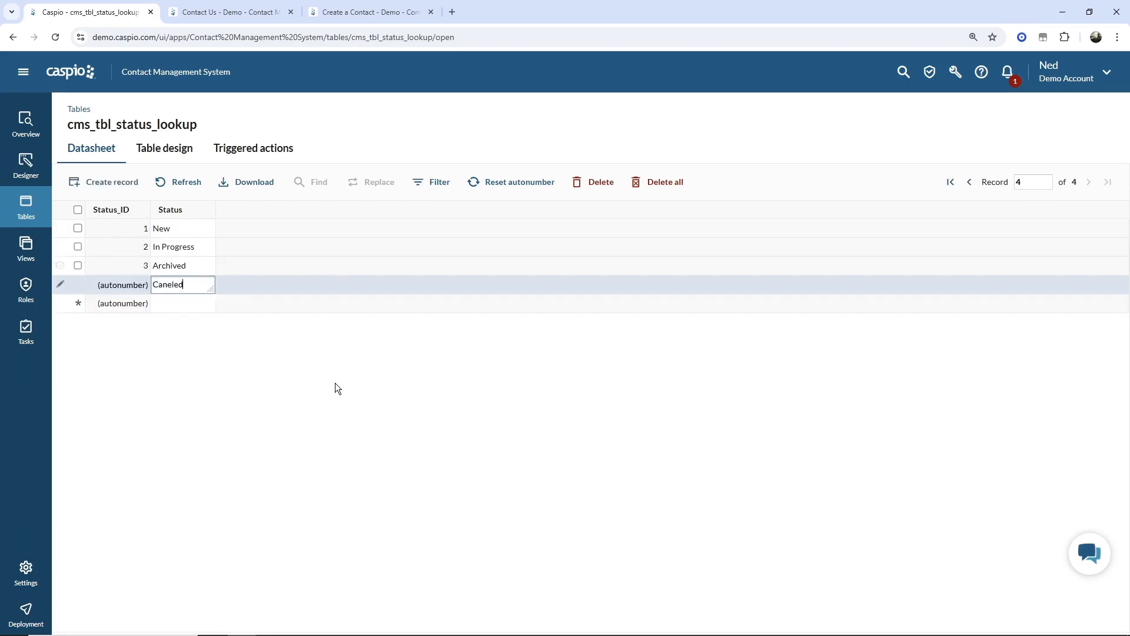
{"action": "key", "text": "Left"}
{"action": "key", "text": "Left"}
{"action": "key", "text": "Left"}
{"action": "key", "text": "Left"}
{"action": "type", "text": "c"}
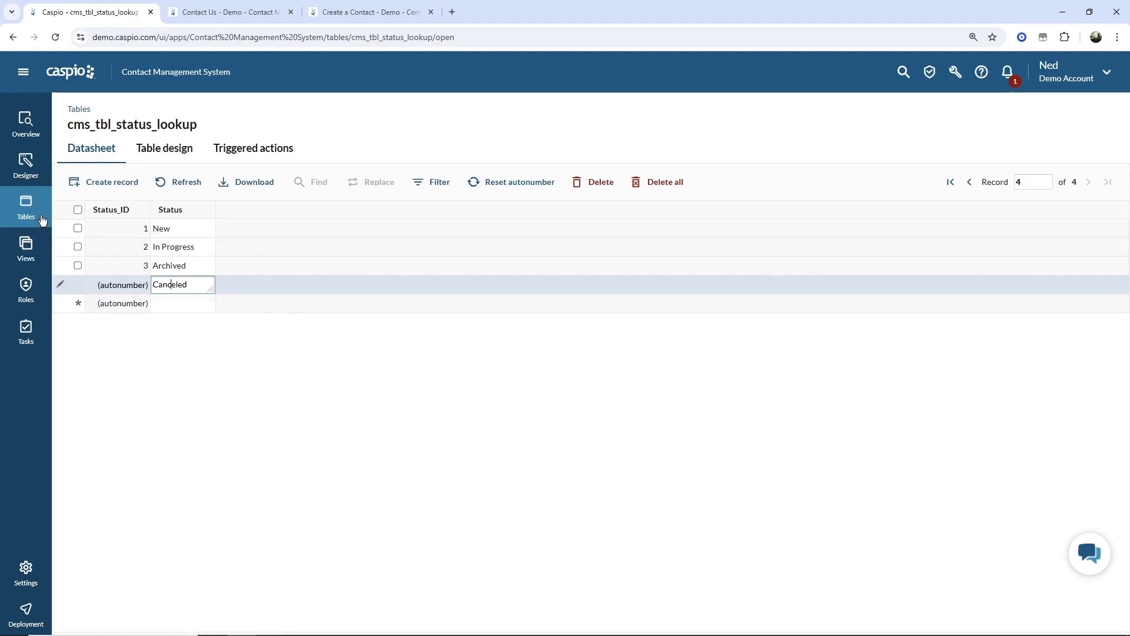
- Leave the Canceled table and go to the app's Roles page, which lists only Public access
{"action": "left_click", "coordinate": [26, 207]}
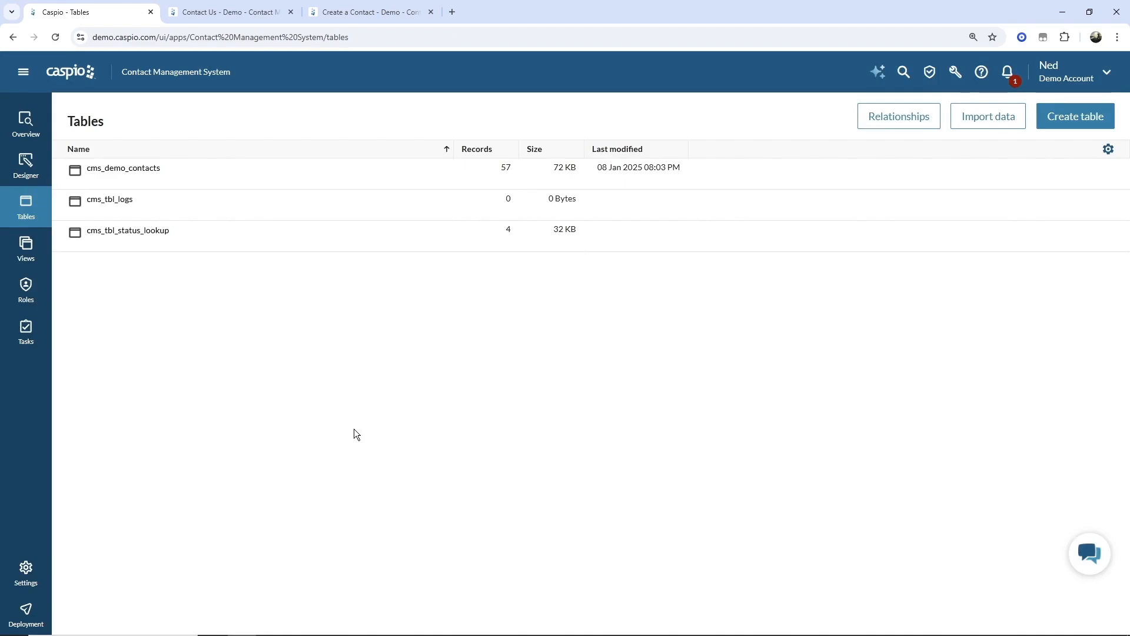
{"action": "left_click", "coordinate": [26, 288]}
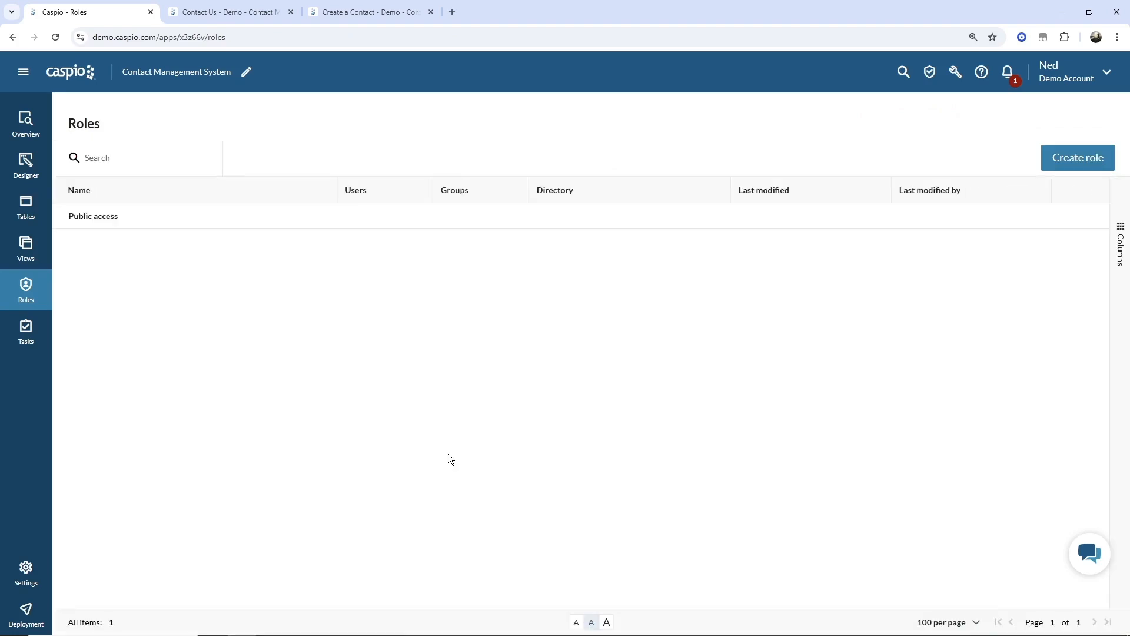
- Create a role named 'Admin' linked to the Employees directory
{"action": "left_click", "coordinate": [1053, 165]}
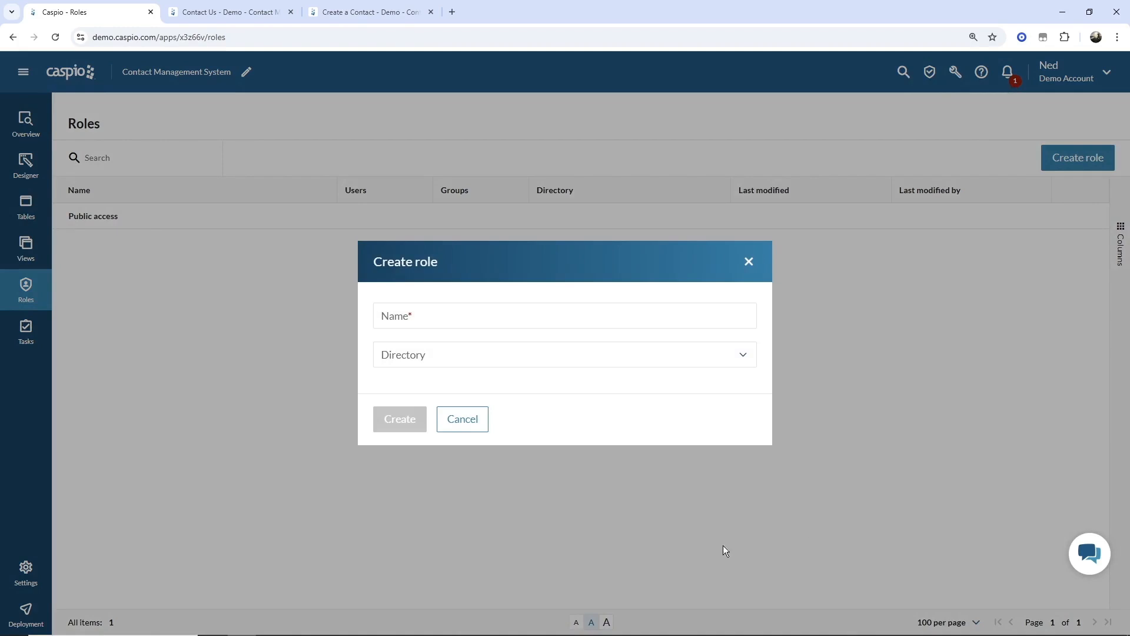
{"action": "type", "text": "Admin"}
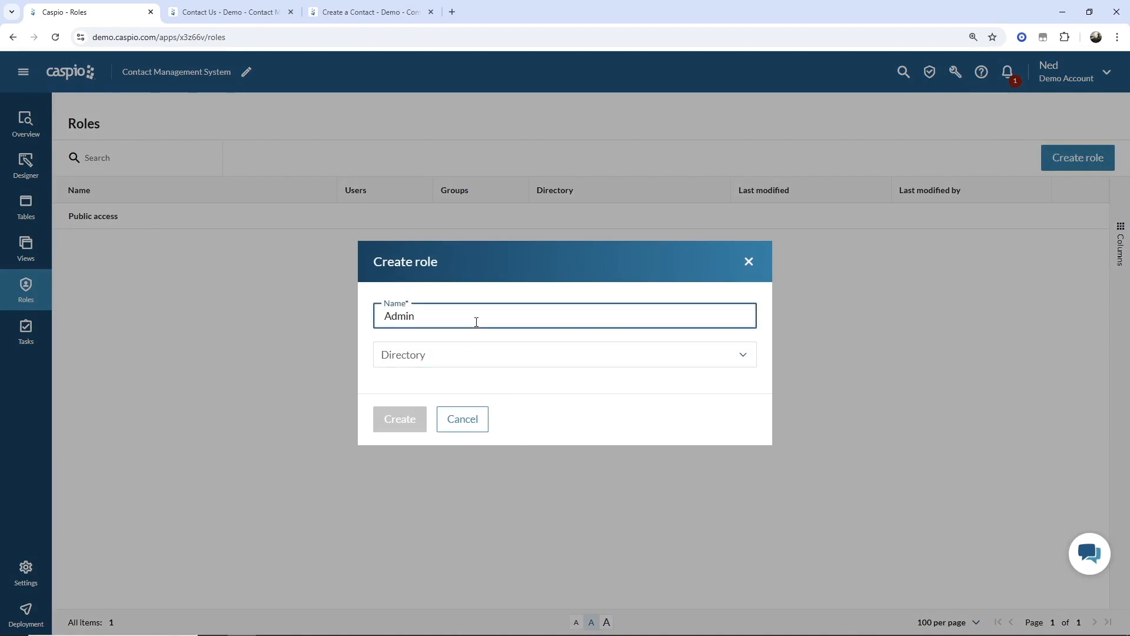
{"action": "left_click", "coordinate": [469, 356]}
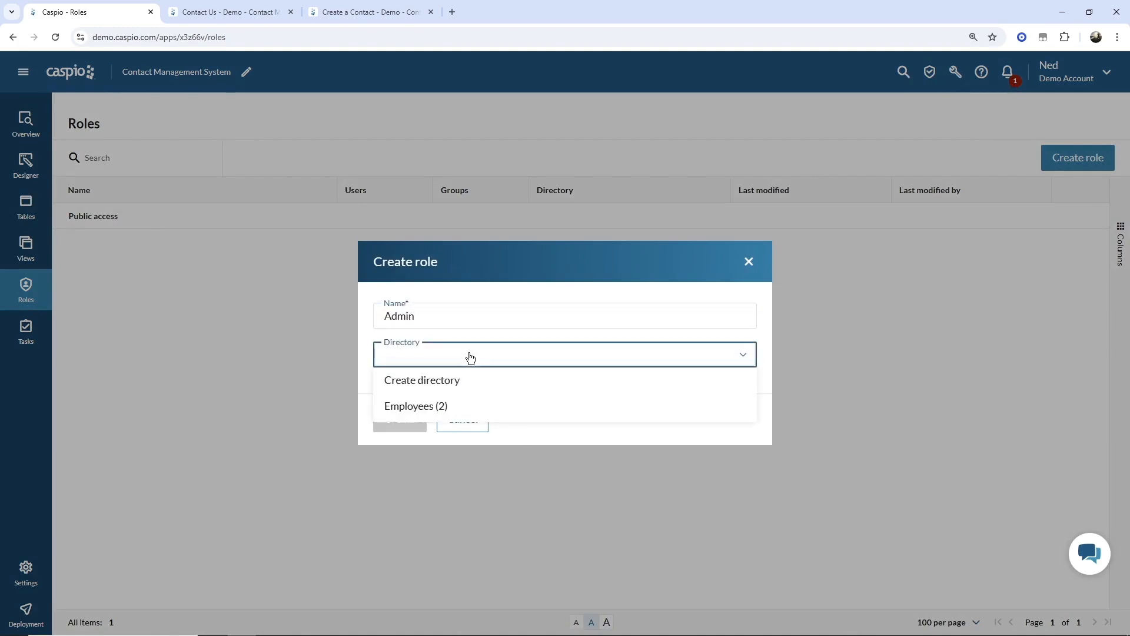
{"action": "left_click", "coordinate": [428, 411]}
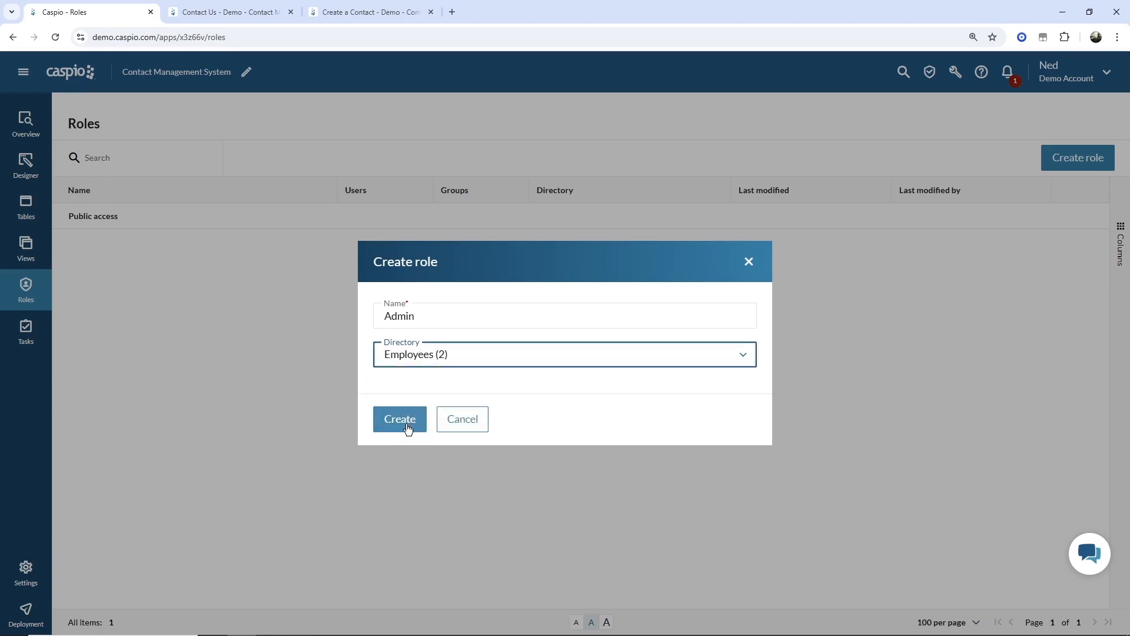
{"action": "left_click", "coordinate": [408, 425]}
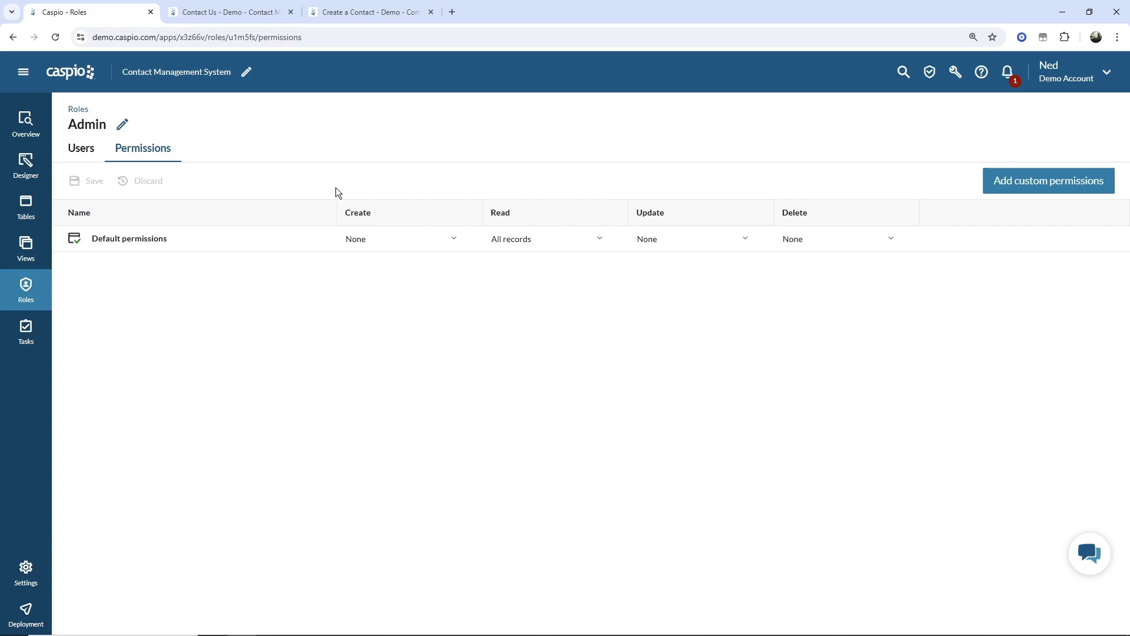
- Give Admin All records for Create, Update and Delete, save, and view its users
{"action": "left_click", "coordinate": [419, 240]}
{"action": "left_click", "coordinate": [393, 281]}
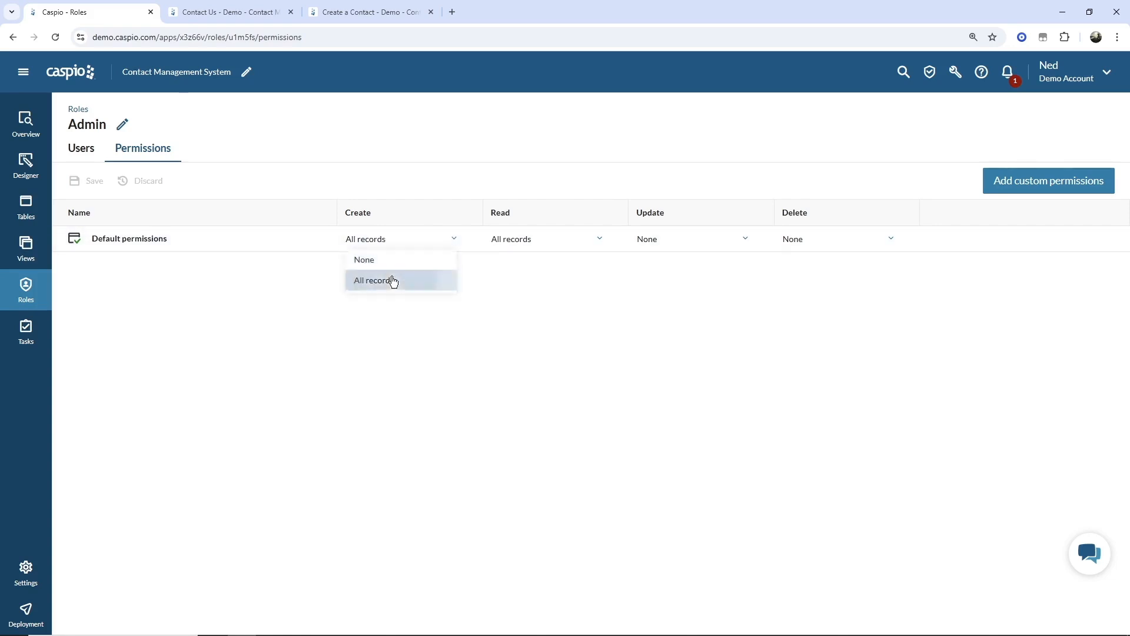
{"action": "left_click", "coordinate": [661, 240]}
{"action": "left_click", "coordinate": [674, 280]}
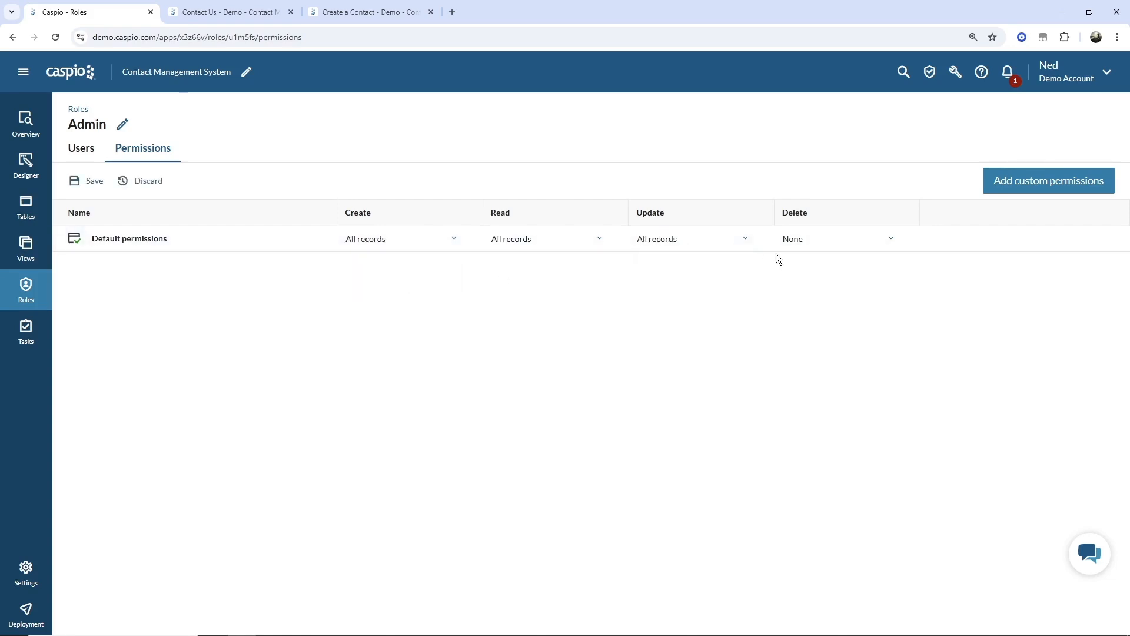
{"action": "left_click", "coordinate": [808, 241]}
{"action": "left_click", "coordinate": [809, 280]}
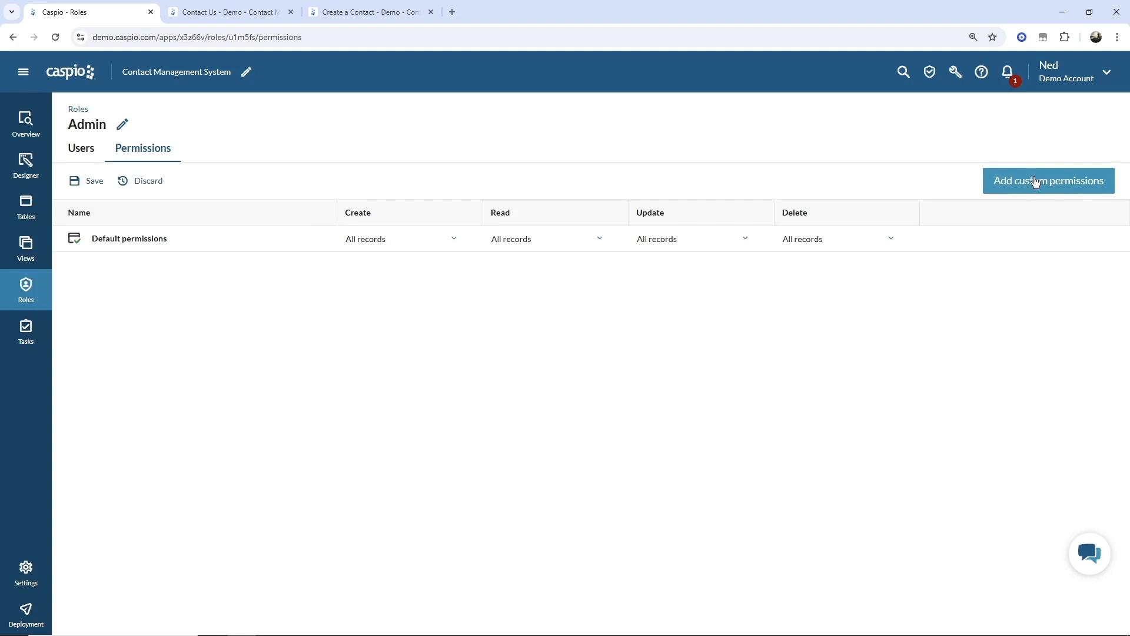
{"action": "left_click", "coordinate": [96, 182]}
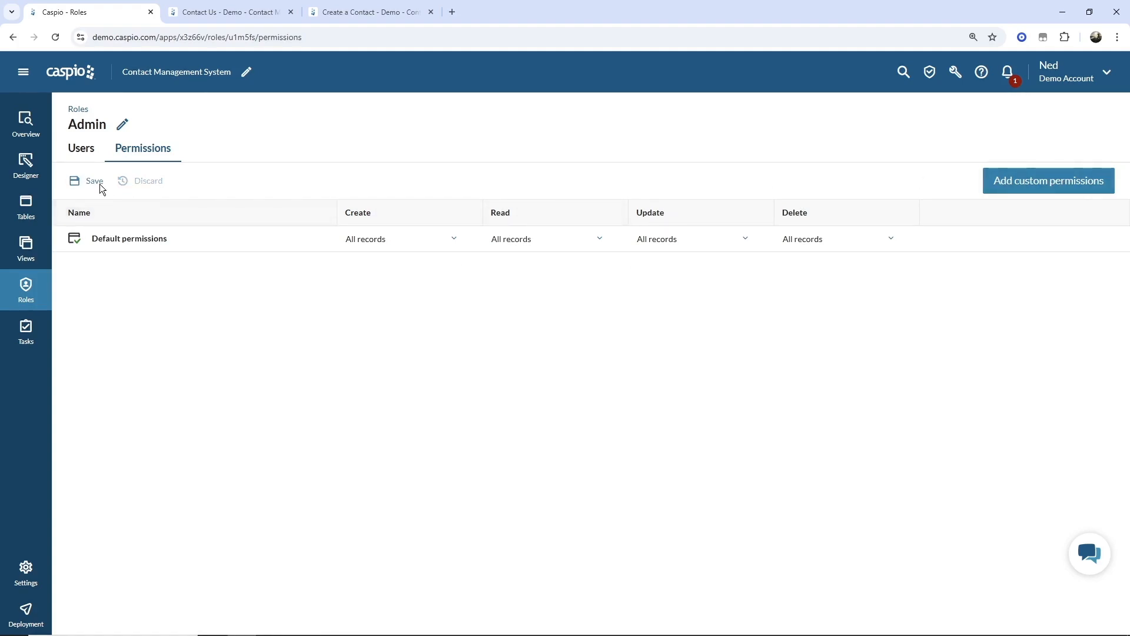
{"action": "left_click", "coordinate": [85, 156]}
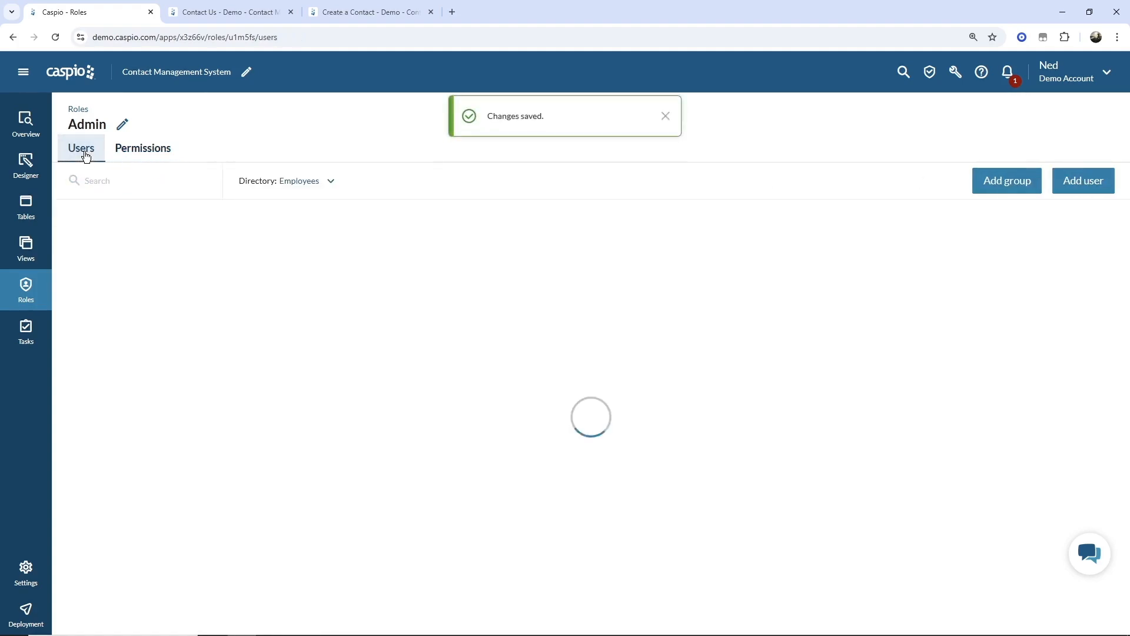
- Assign the first Employees directory user to the Admin role
{"action": "left_click", "coordinate": [1083, 180]}
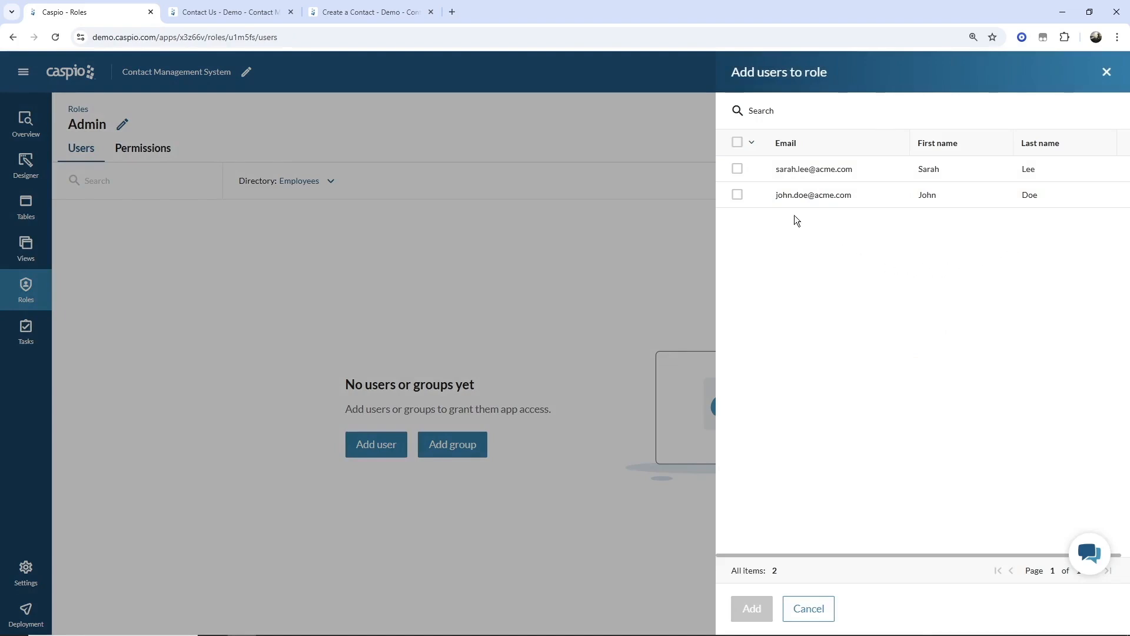
{"action": "left_click", "coordinate": [737, 169]}
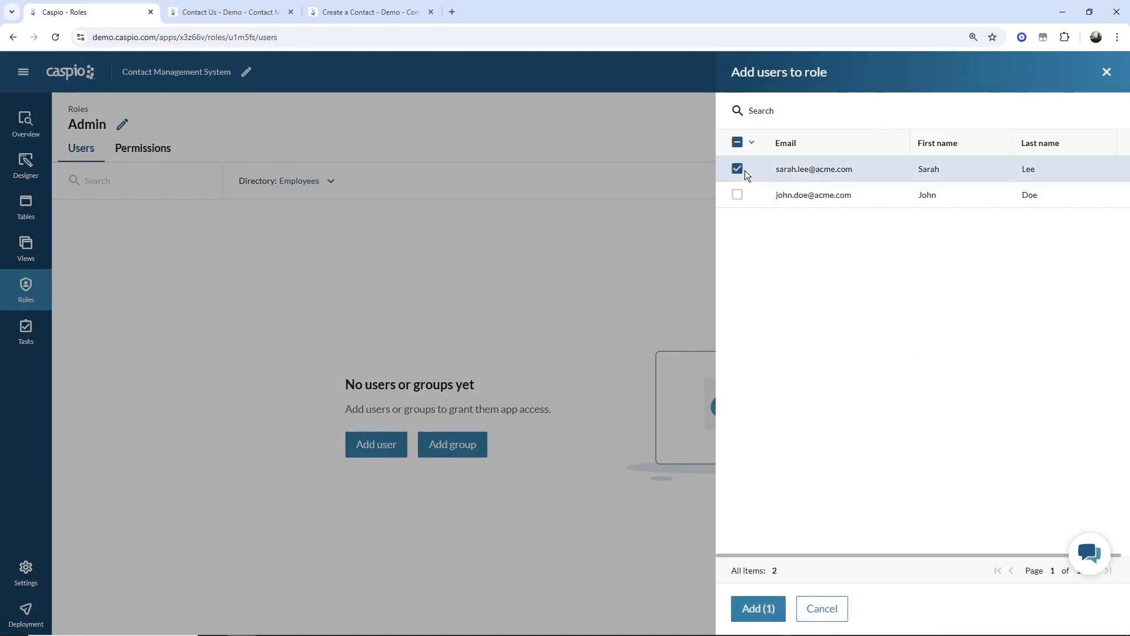
{"action": "left_click", "coordinate": [751, 610]}
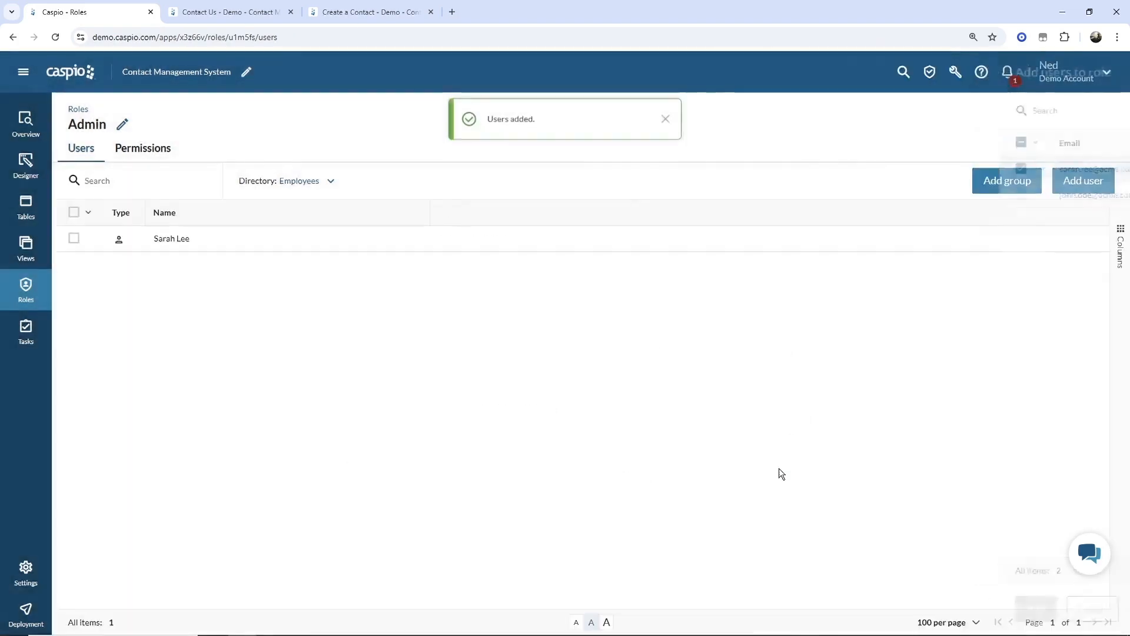
{"action": "left_click", "coordinate": [665, 116]}
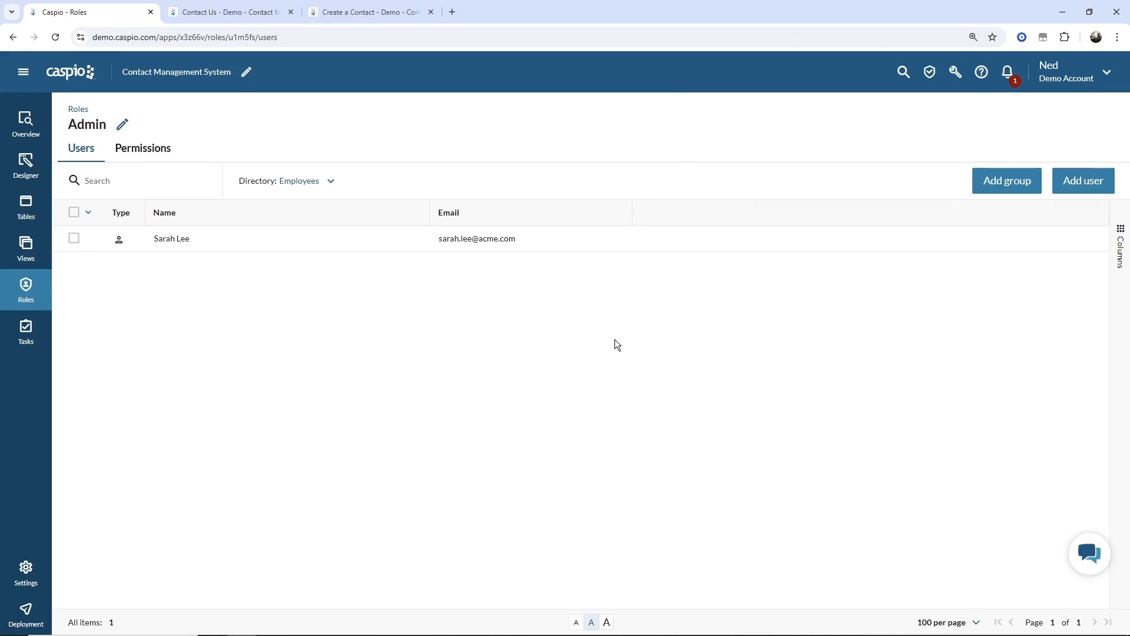
- Check for groups and more users without adding any, then return to the Roles list
{"action": "left_click", "coordinate": [982, 186]}
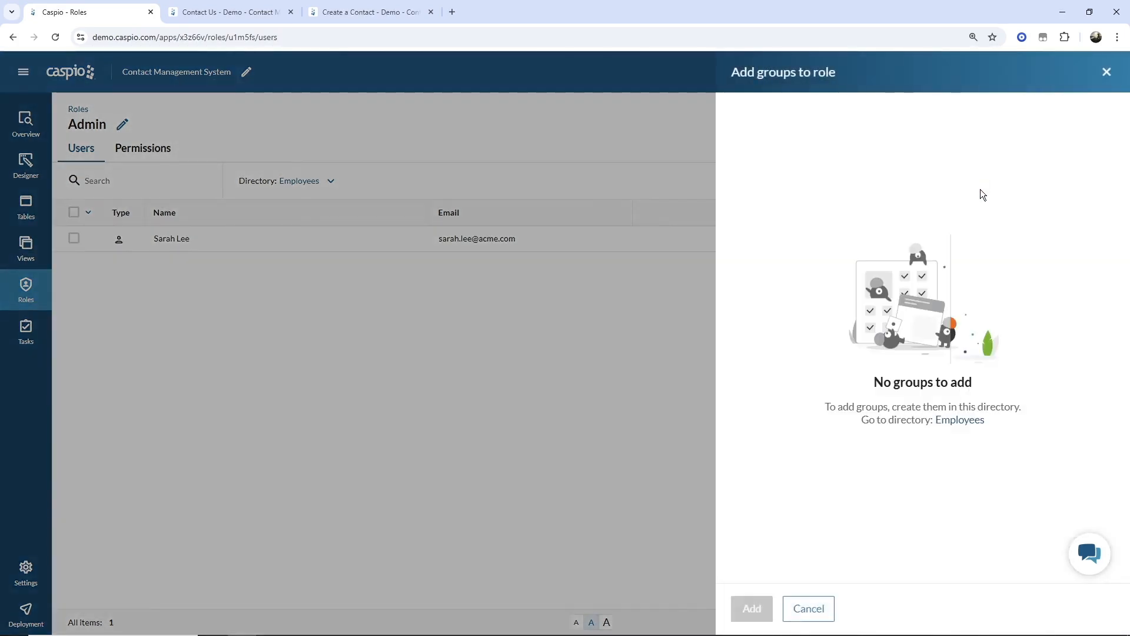
{"action": "left_click", "coordinate": [808, 608]}
{"action": "left_click", "coordinate": [1074, 185]}
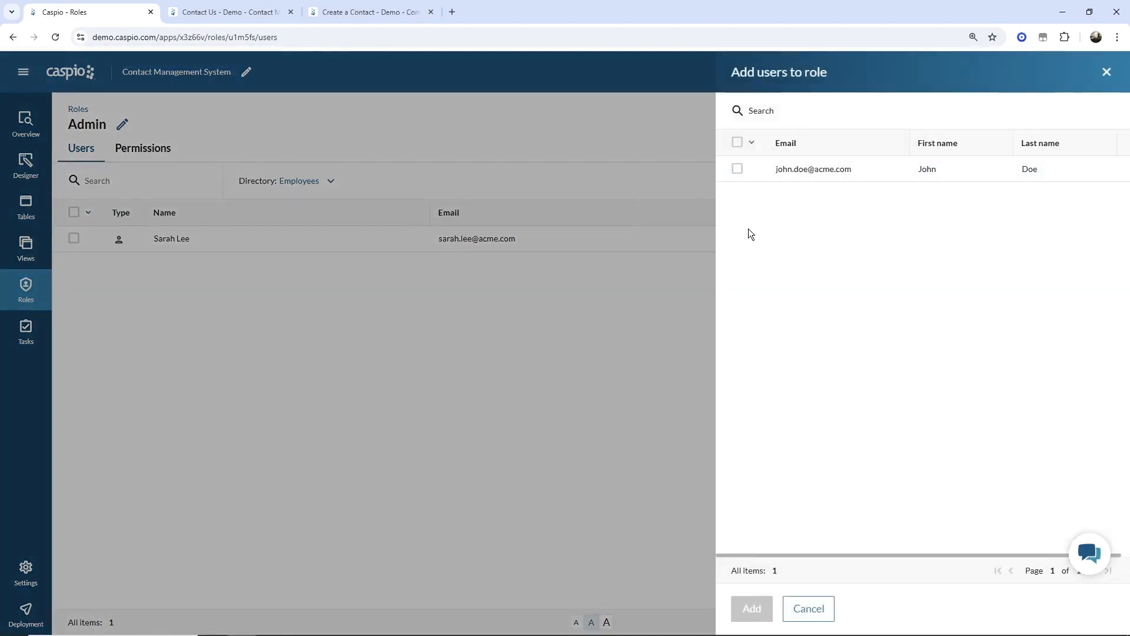
{"action": "left_click", "coordinate": [816, 615]}
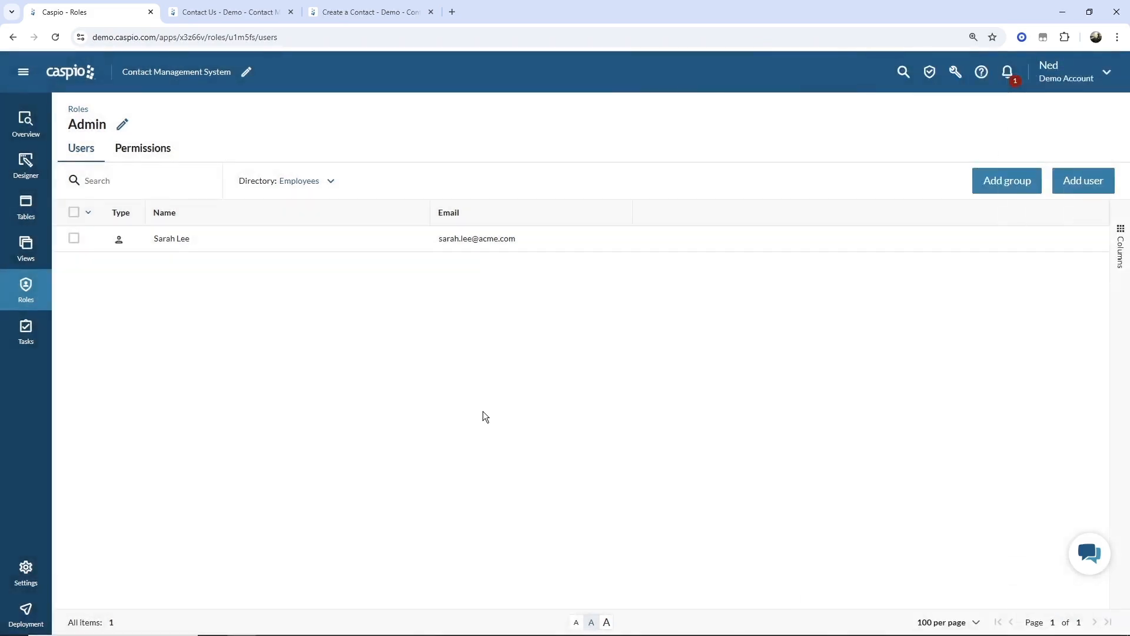
{"action": "left_click", "coordinate": [33, 296]}
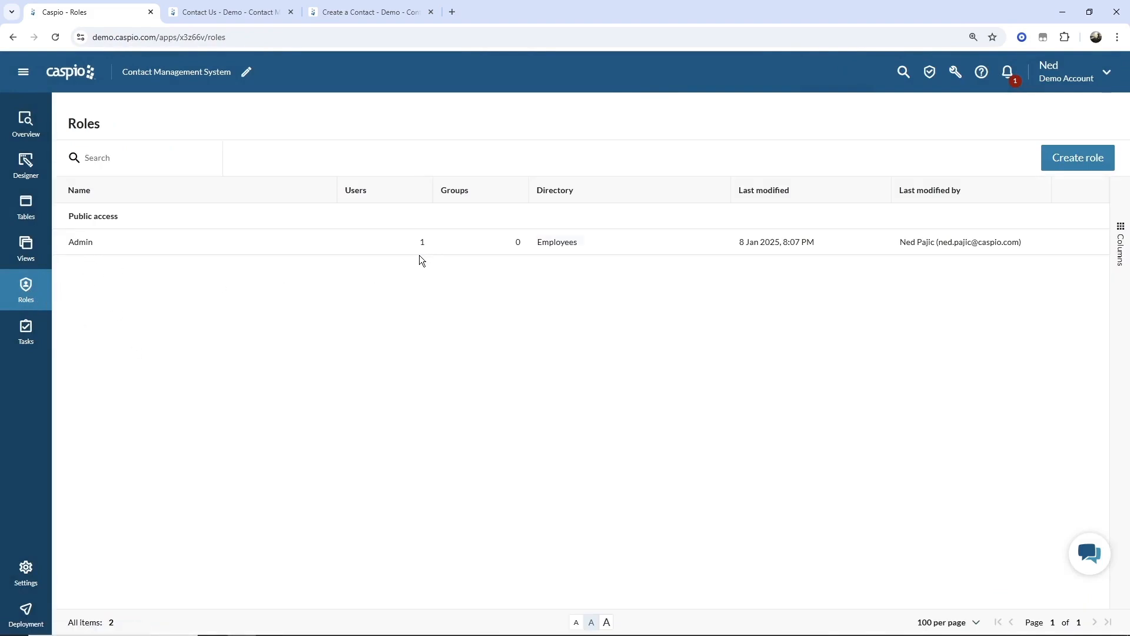
- Create a 'Sales Reps' role linked to the Employees directory
{"action": "left_click", "coordinate": [1067, 164]}
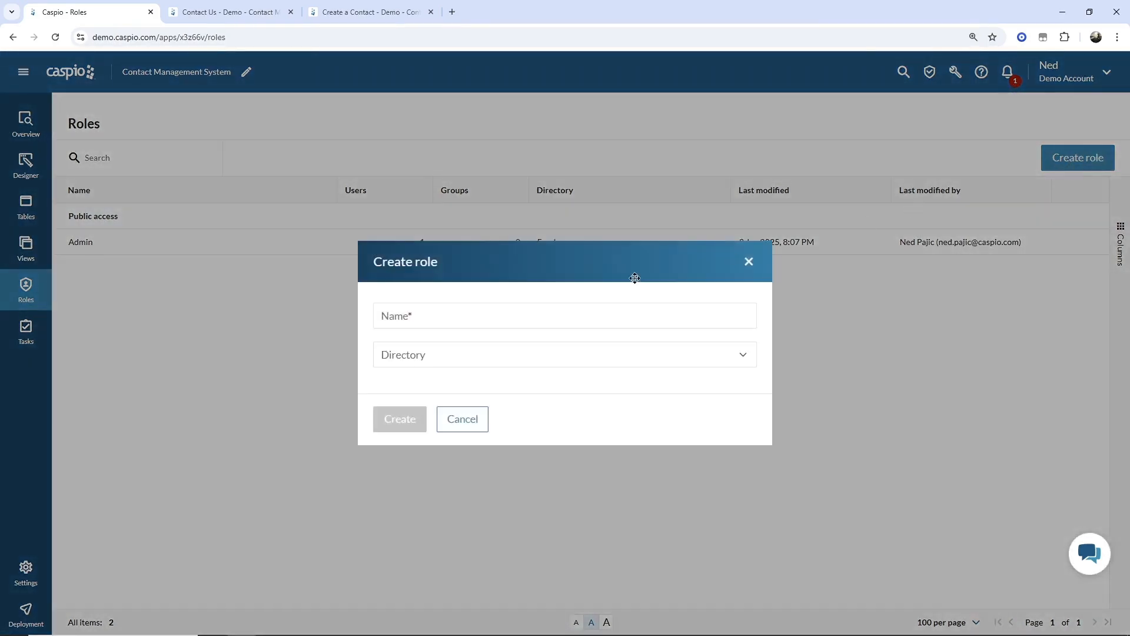
{"action": "left_click", "coordinate": [522, 318]}
{"action": "type", "text": "Sales Reps"}
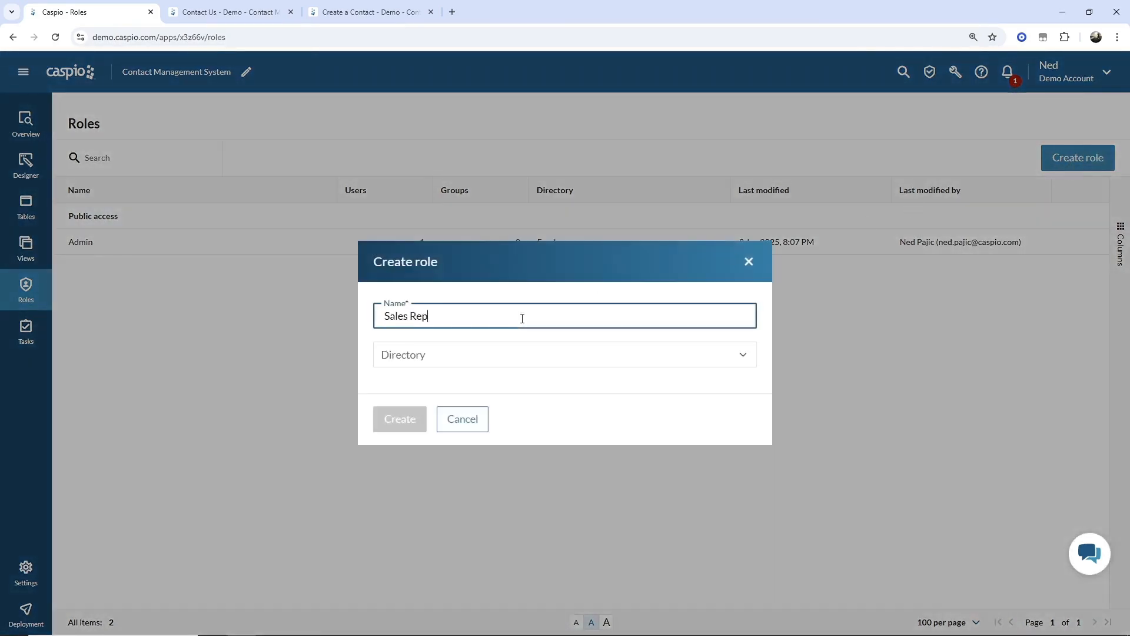
{"action": "left_click", "coordinate": [477, 355]}
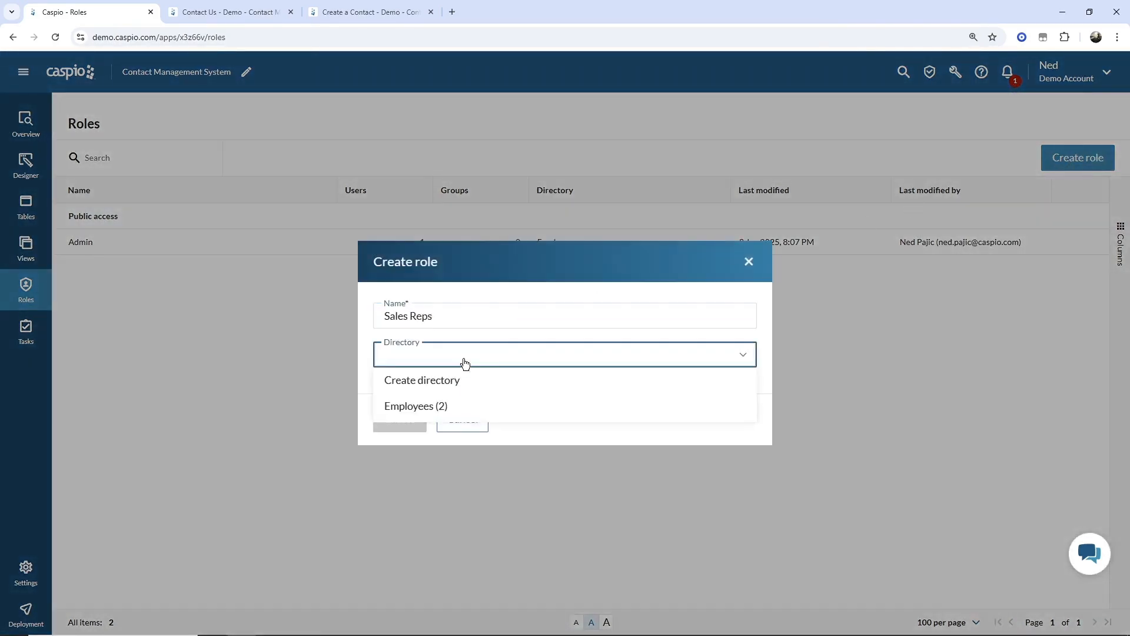
{"action": "left_click", "coordinate": [437, 398]}
{"action": "left_click", "coordinate": [414, 424]}
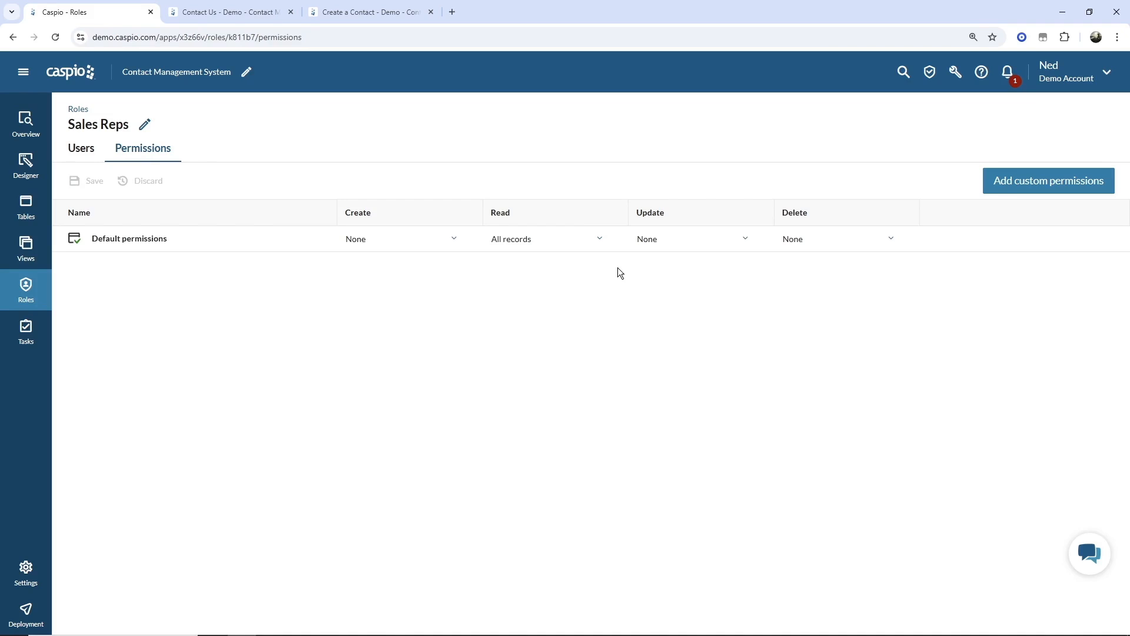
- Add custom Sales Reps permissions for cms_demo_contacts with Create set to All records
{"action": "left_click", "coordinate": [1032, 182]}
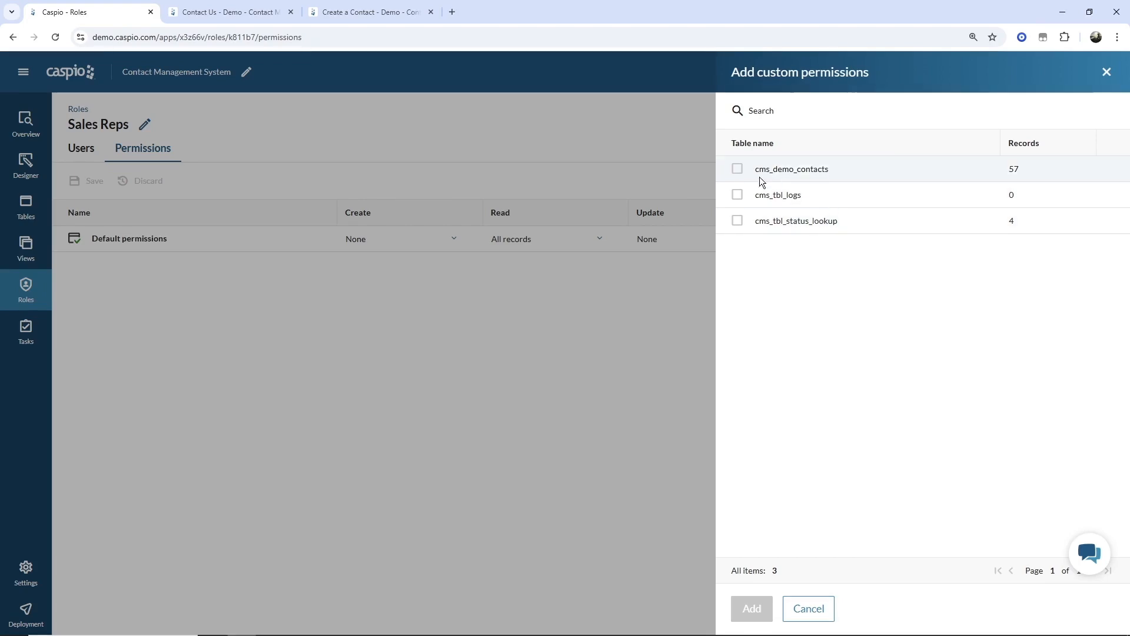
{"action": "left_click", "coordinate": [737, 169]}
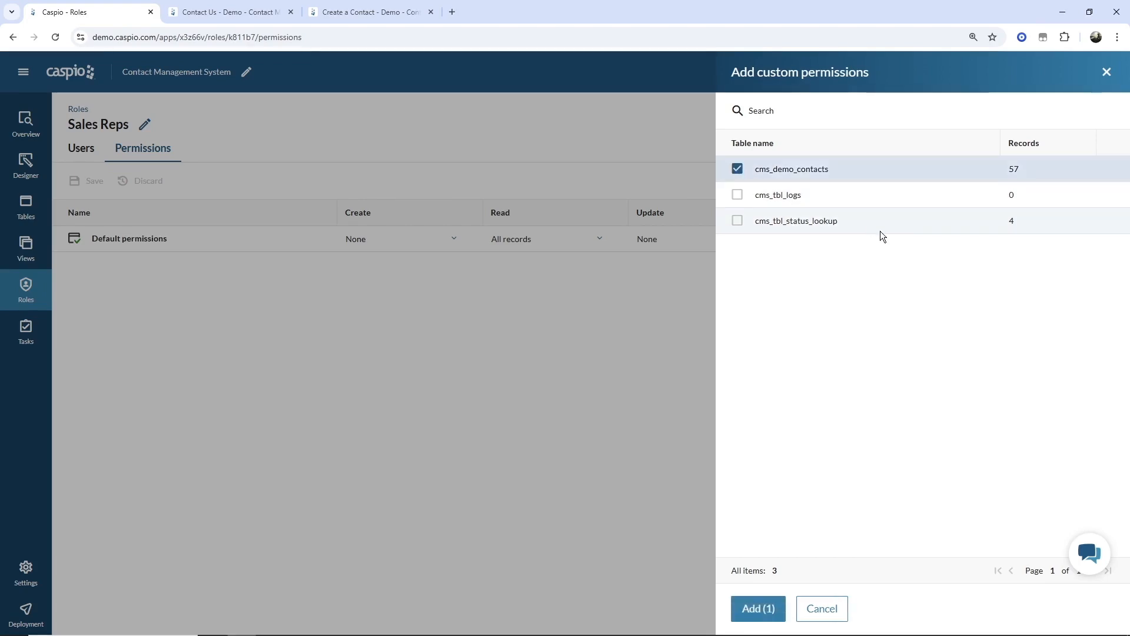
{"action": "left_click", "coordinate": [771, 607]}
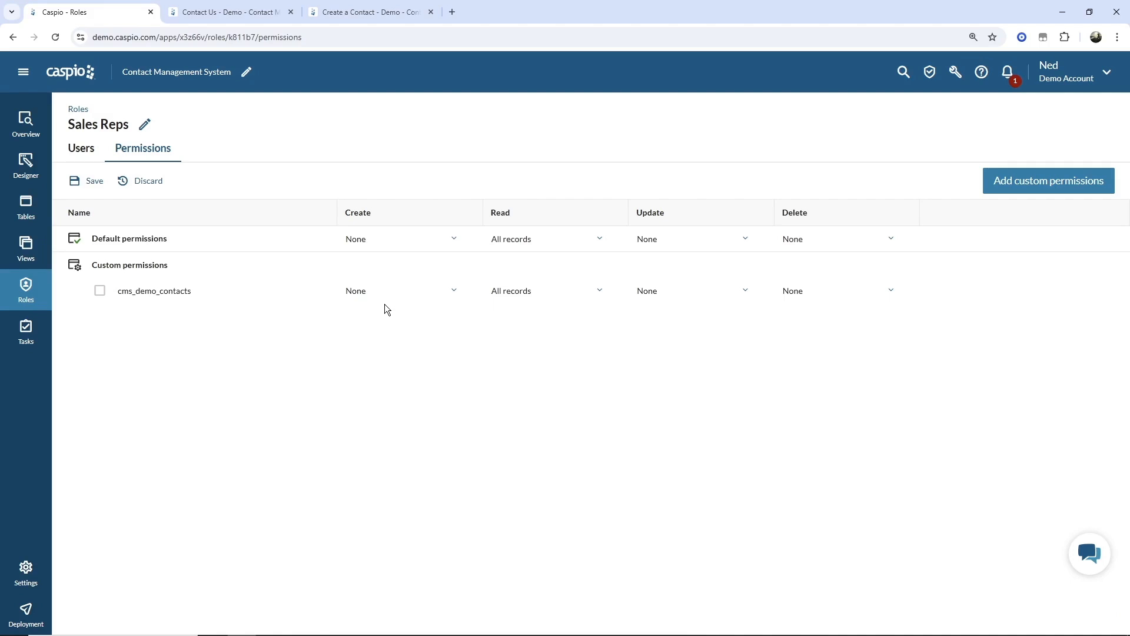
{"action": "left_click", "coordinate": [389, 290]}
{"action": "left_click", "coordinate": [383, 330]}
- Limit cms_demo_contacts updates to the user's own records, owner field User_ID, and apply
{"action": "left_click", "coordinate": [704, 298]}
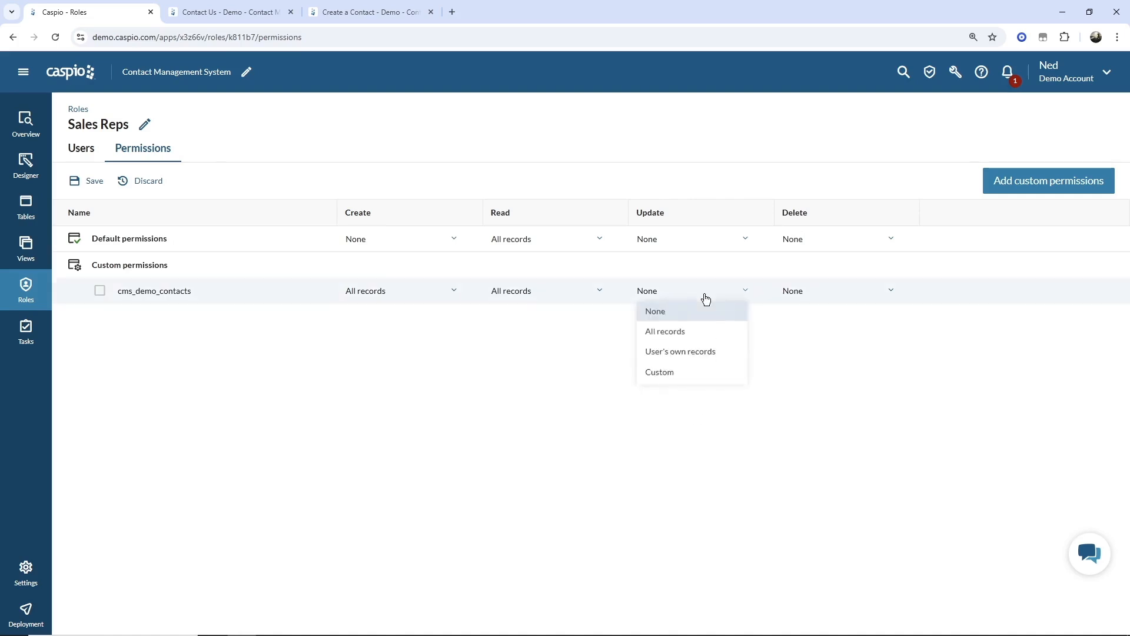
{"action": "left_click", "coordinate": [693, 354]}
{"action": "left_click", "coordinate": [694, 359]}
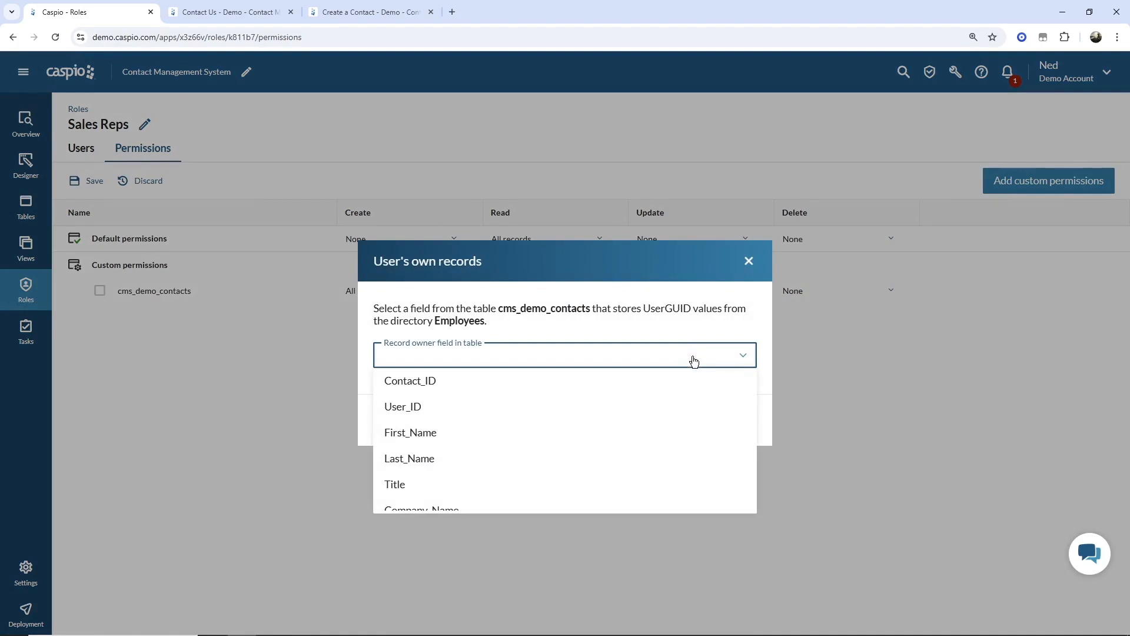
{"action": "scroll", "coordinate": [677, 400], "scroll_direction": "down", "scroll_amount": 4}
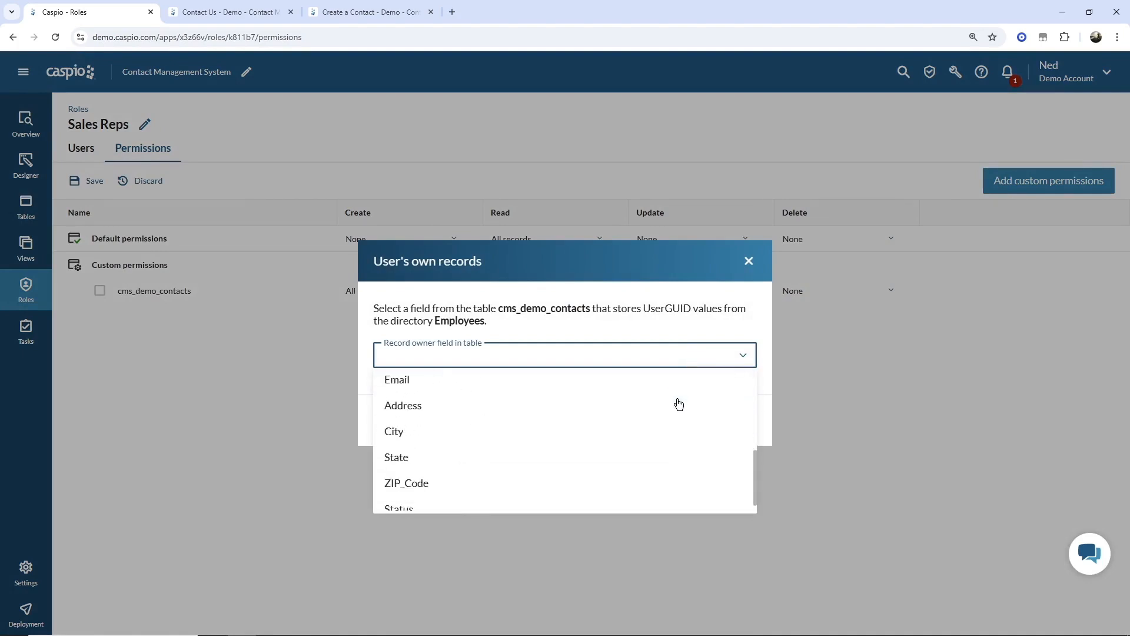
{"action": "scroll", "coordinate": [680, 398], "scroll_direction": "up", "scroll_amount": 4}
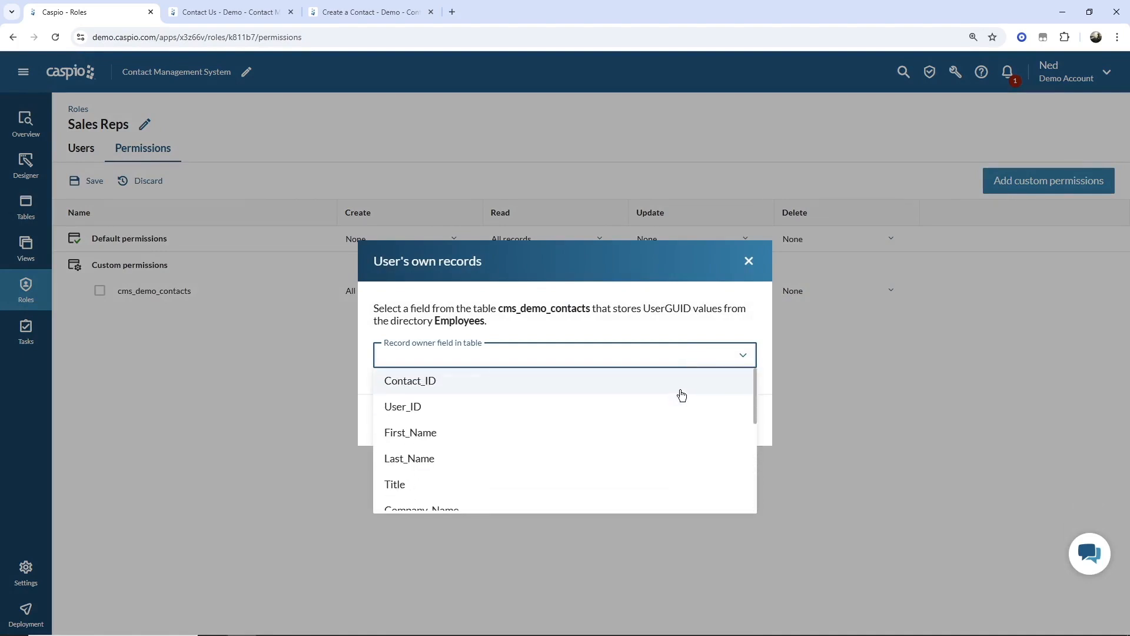
{"action": "left_click", "coordinate": [635, 411]}
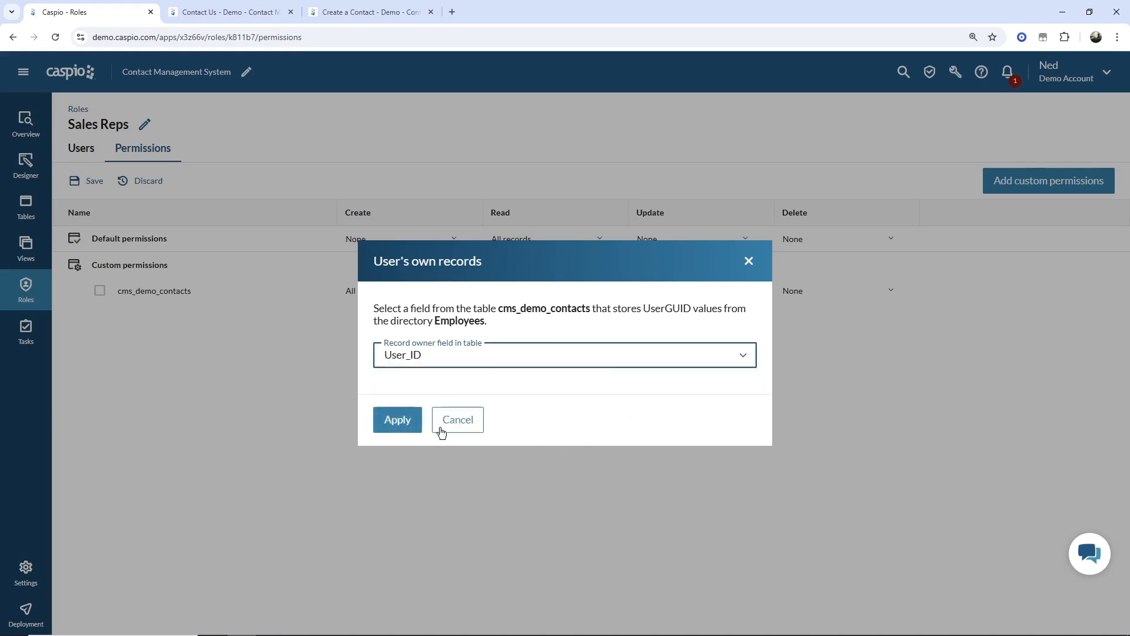
{"action": "left_click", "coordinate": [405, 422]}
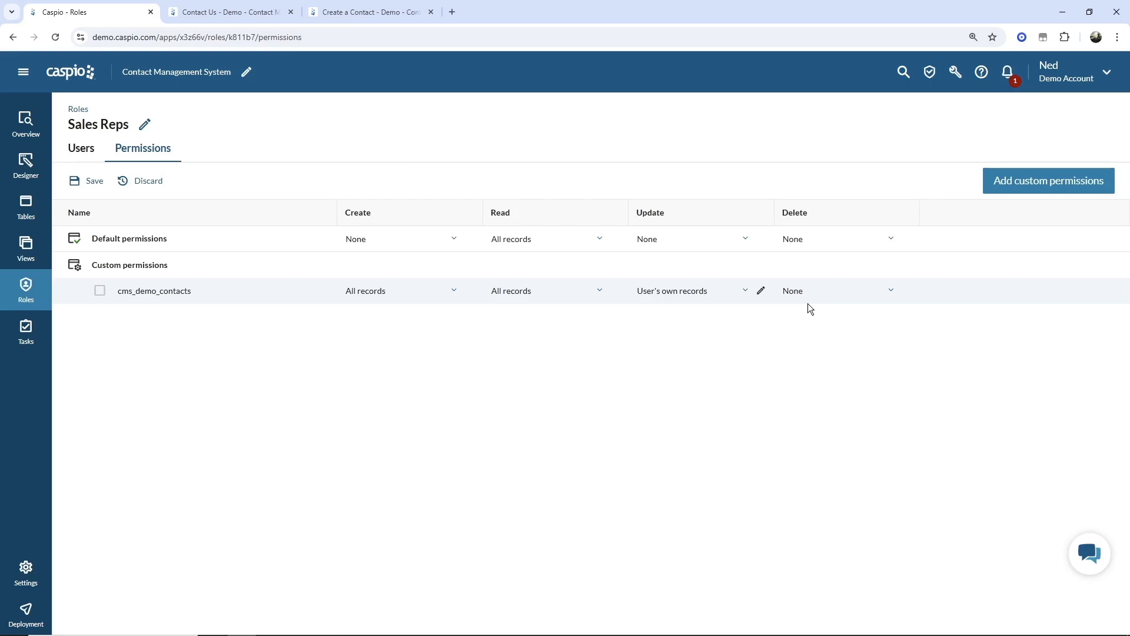
- Add custom Sales Reps permissions for cms_tbl_logs with Create set to All records
{"action": "left_click", "coordinate": [1048, 182]}
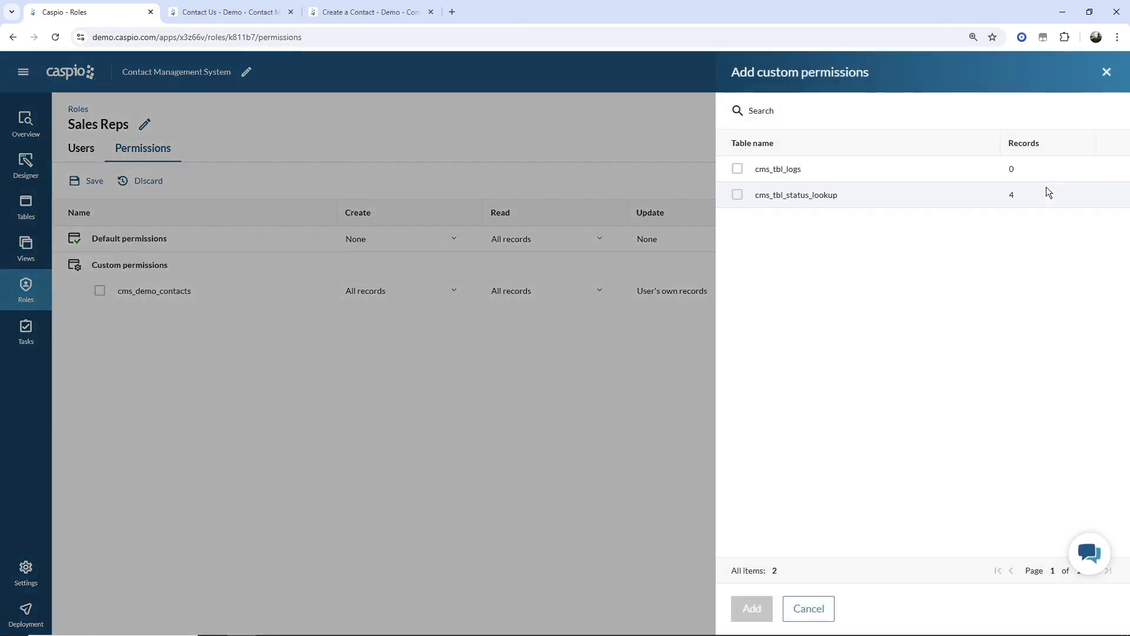
{"action": "left_click", "coordinate": [737, 168]}
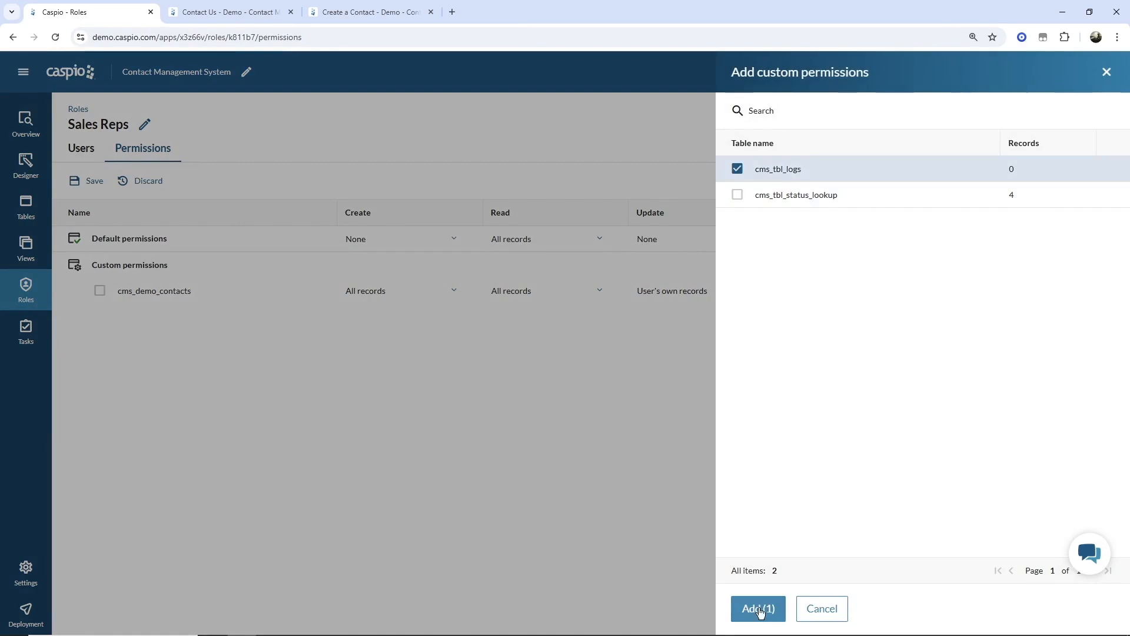
{"action": "left_click", "coordinate": [756, 608]}
{"action": "left_click", "coordinate": [408, 317]}
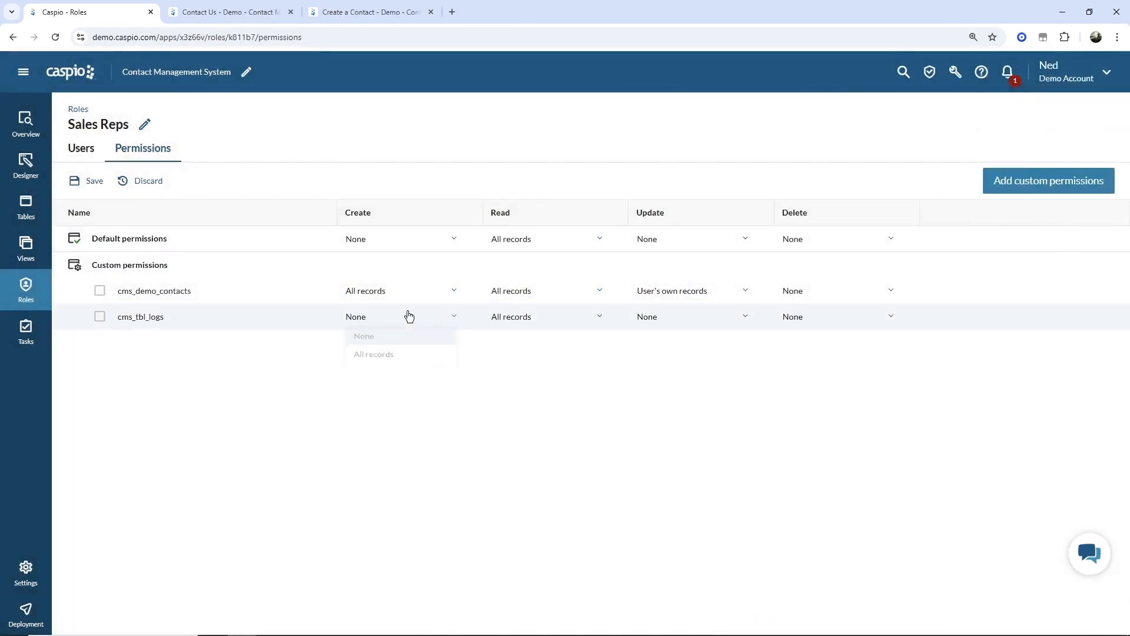
{"action": "left_click", "coordinate": [394, 357]}
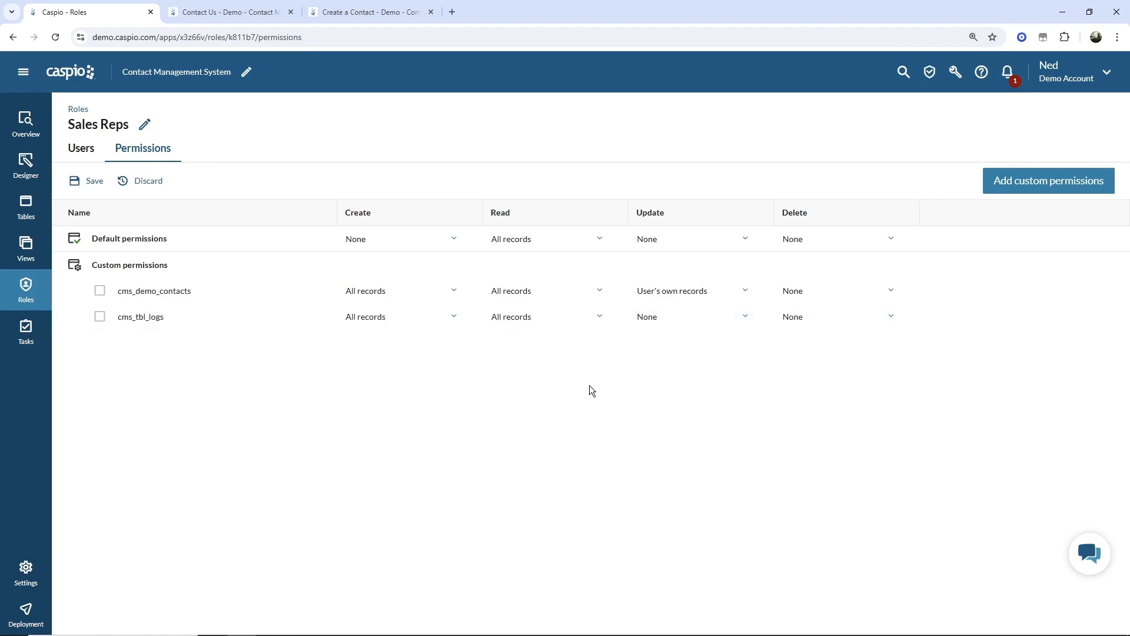
- Limit cms_tbl_logs updates to the user's own records, owner field User_ID, and apply
{"action": "left_click", "coordinate": [678, 322]}
{"action": "left_click", "coordinate": [672, 377]}
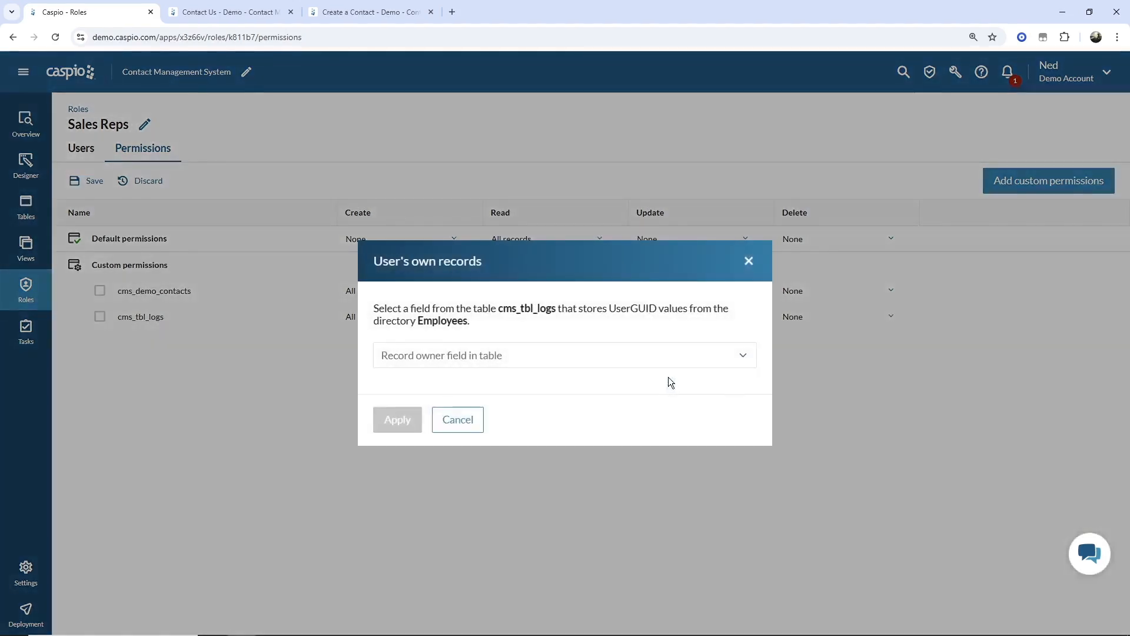
{"action": "left_click", "coordinate": [564, 363]}
{"action": "left_click", "coordinate": [498, 410]}
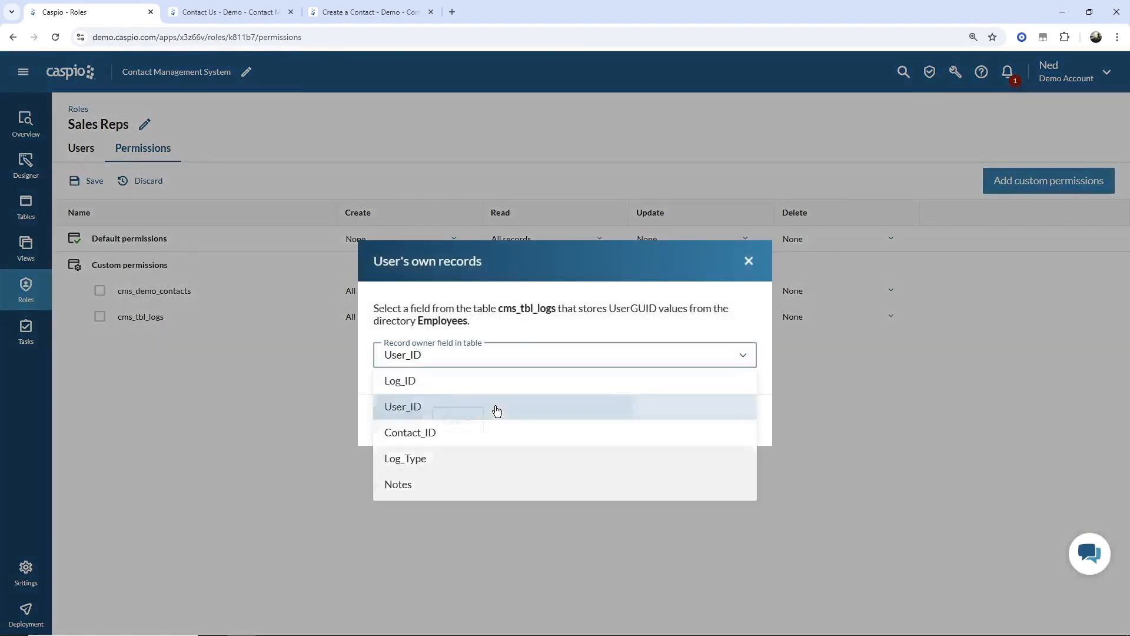
{"action": "left_click", "coordinate": [396, 420]}
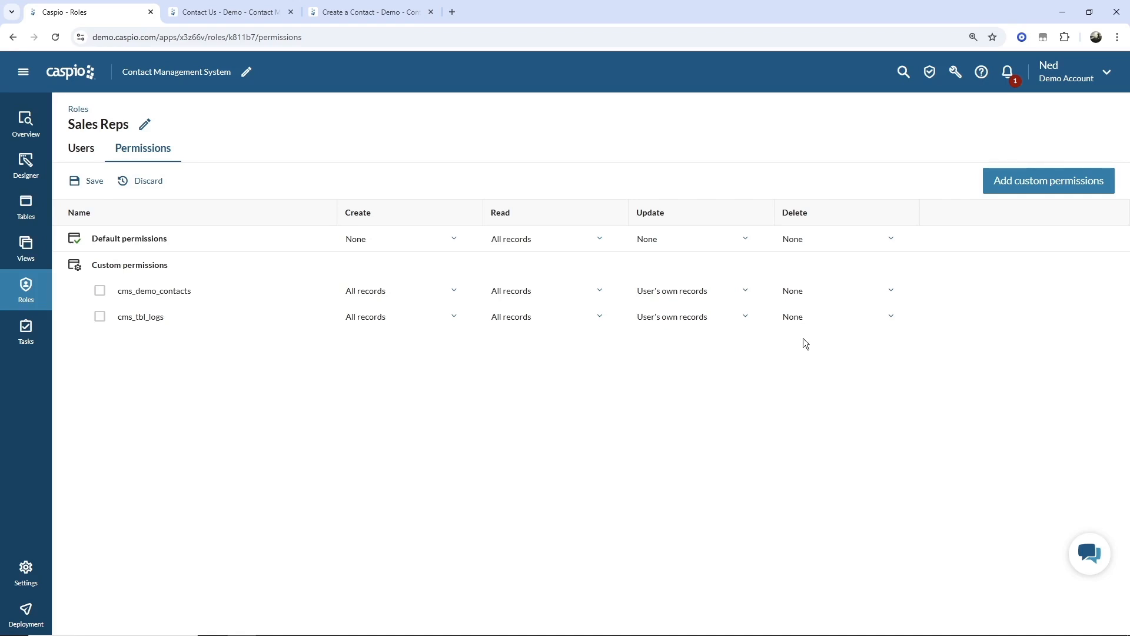
- Save the Sales Reps permission changes and open the AppPages Designer
{"action": "left_click", "coordinate": [94, 183]}
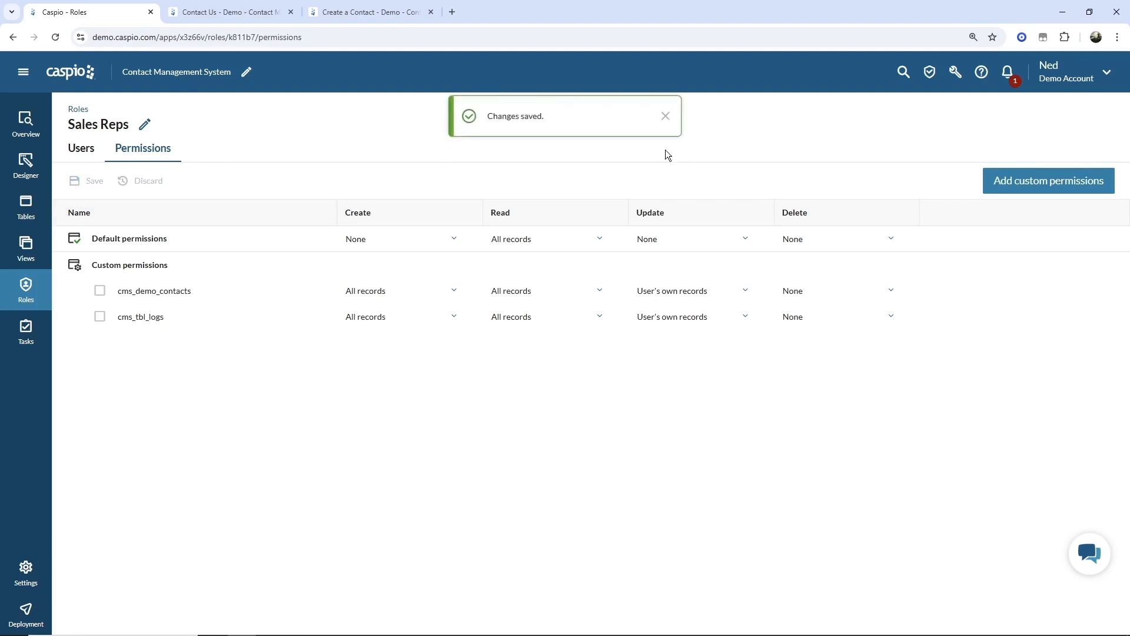
{"action": "left_click", "coordinate": [665, 116]}
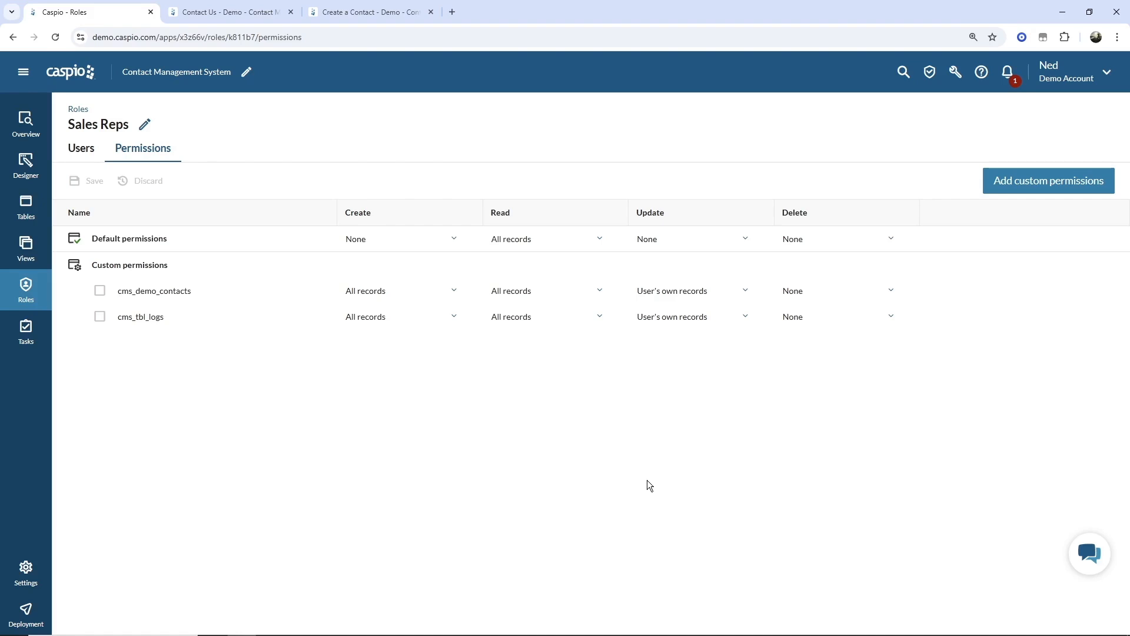
{"action": "left_click", "coordinate": [40, 171]}
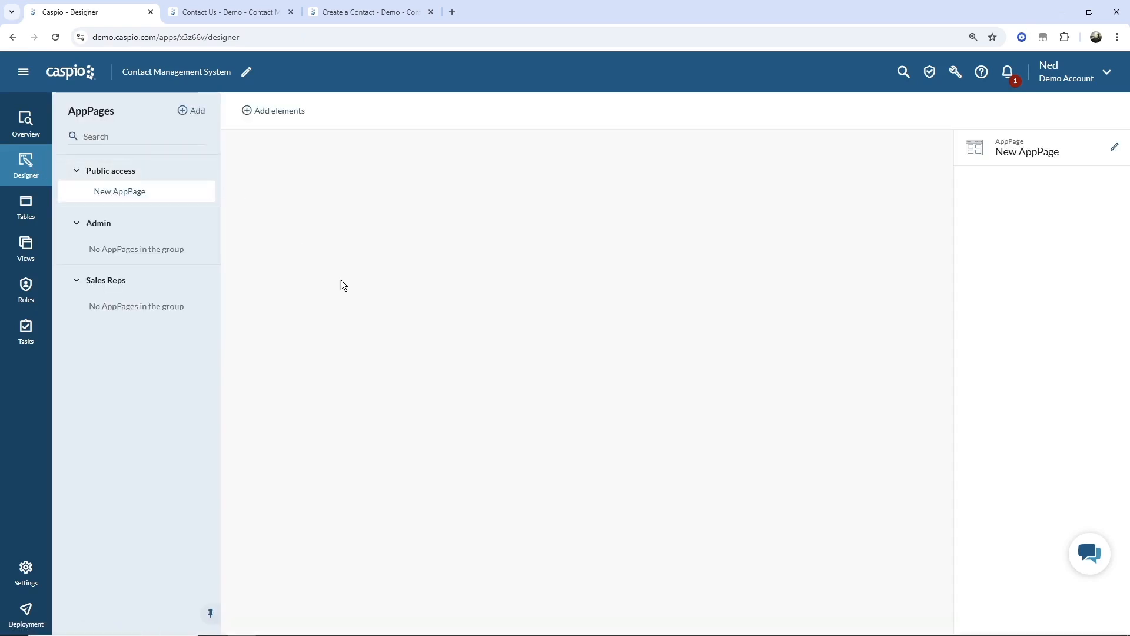
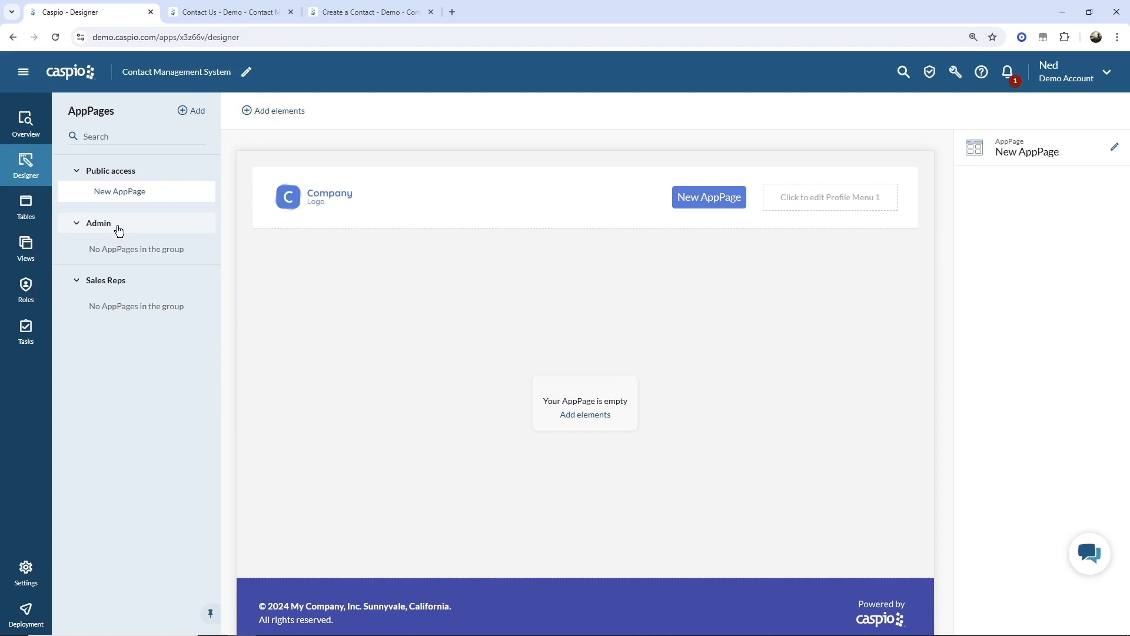
- Add a Manage Contacts AppPage to the Admin segment
{"action": "left_click", "coordinate": [197, 112]}
{"action": "left_click", "coordinate": [429, 356]}
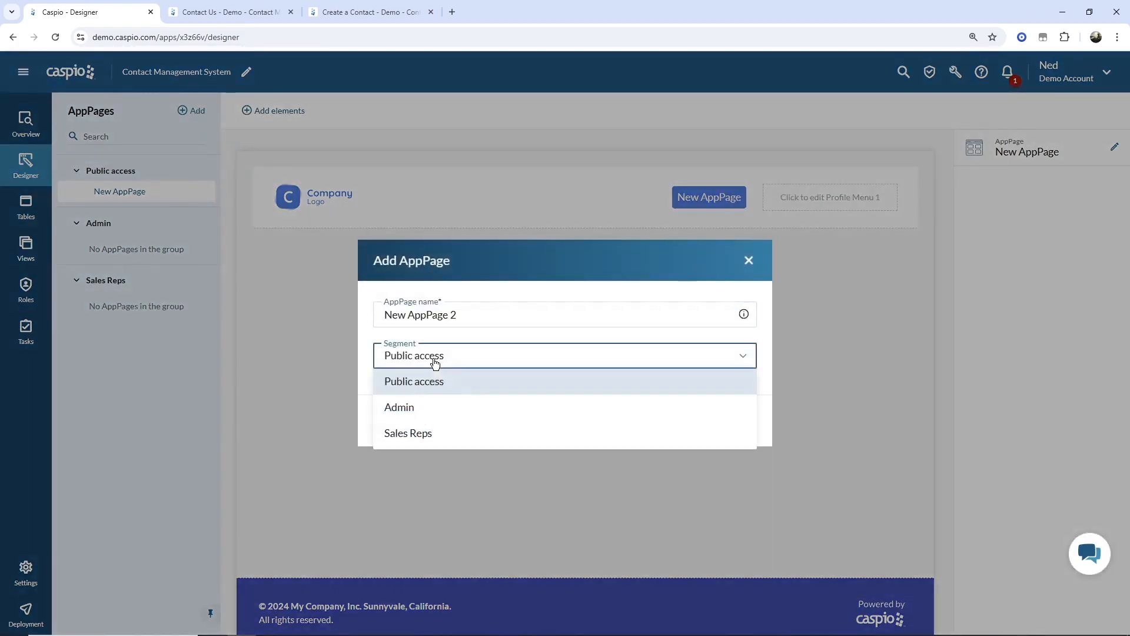
{"action": "left_click", "coordinate": [420, 408]}
{"action": "left_click_drag", "start_coordinate": [457, 314], "coordinate": [371, 318]}
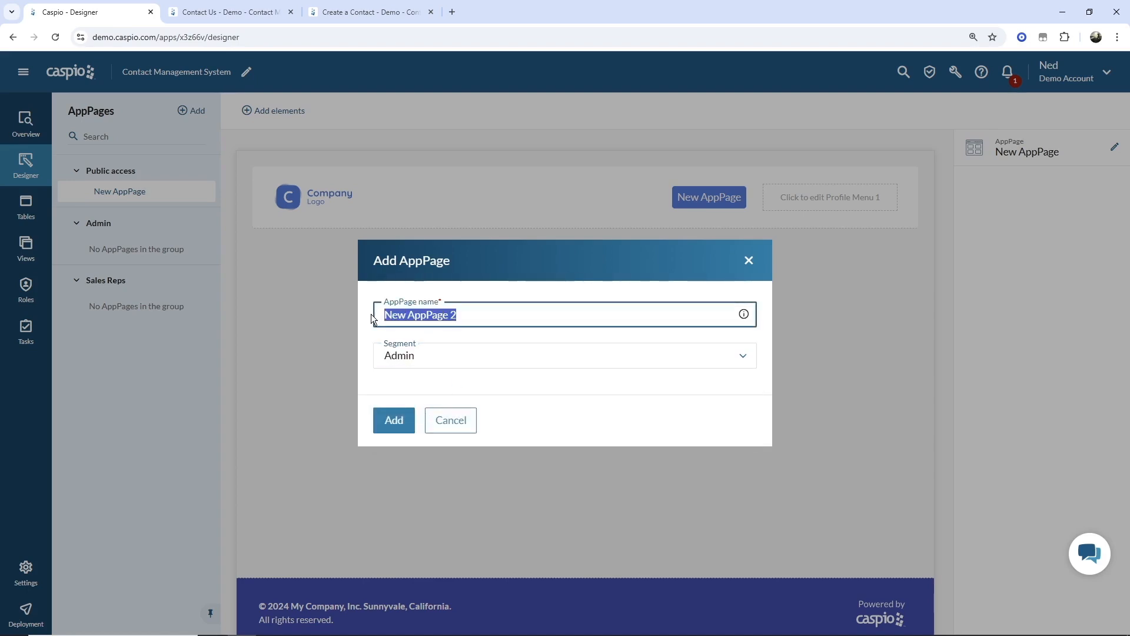
{"action": "type", "text": "Manage Contacts"}
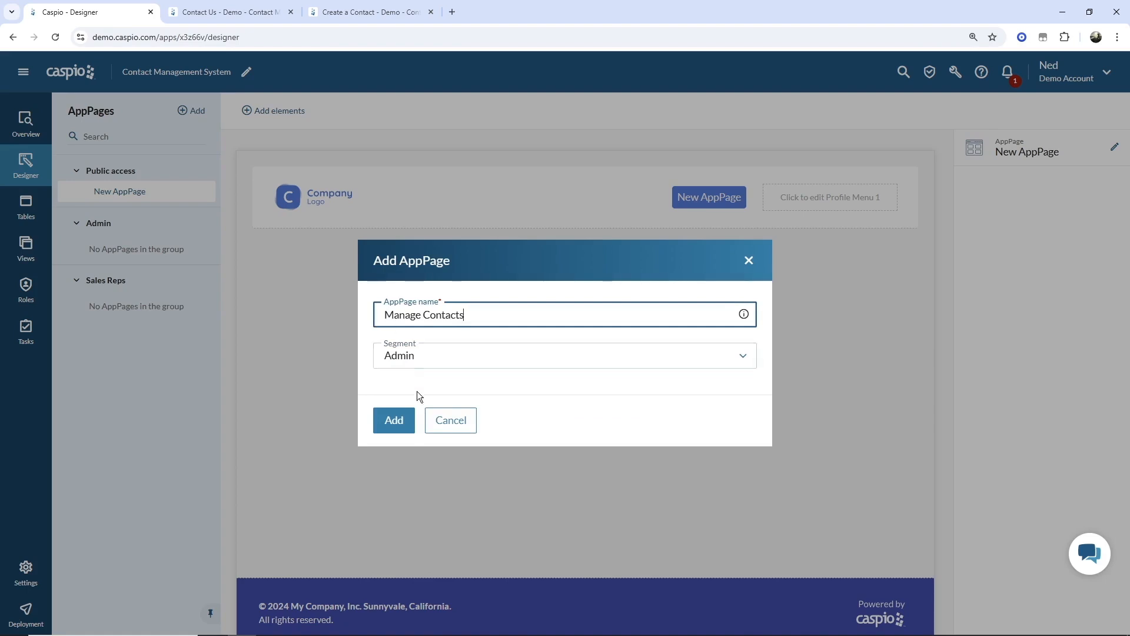
{"action": "left_click", "coordinate": [400, 421]}
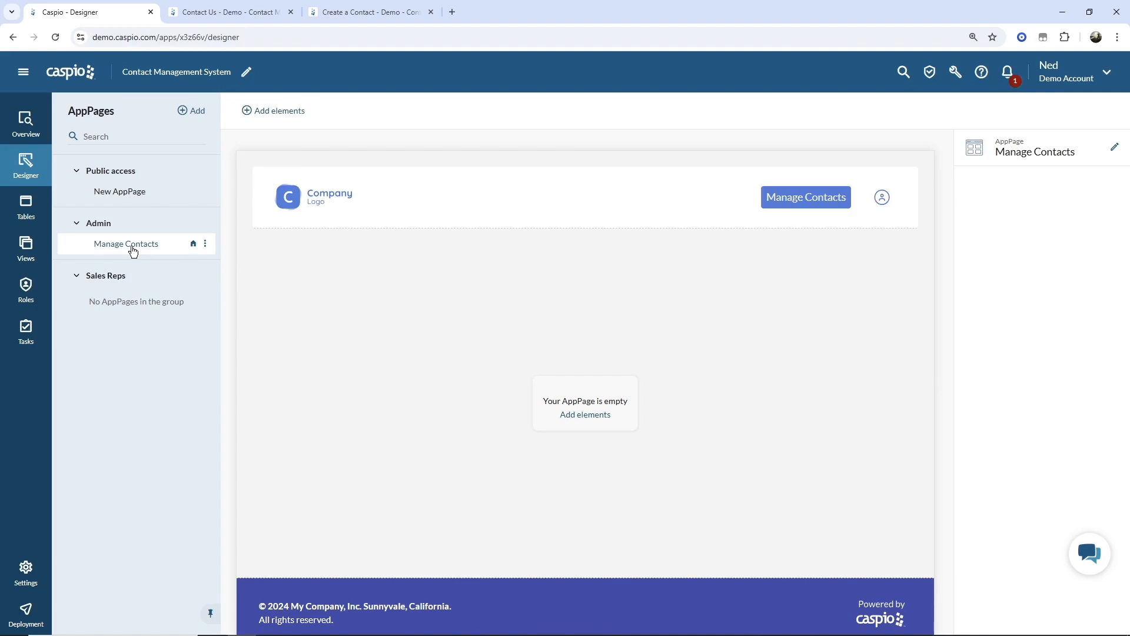
- Add a Dashboard AppPage to the Admin segment and show the Admin layout settings
{"action": "left_click", "coordinate": [194, 111]}
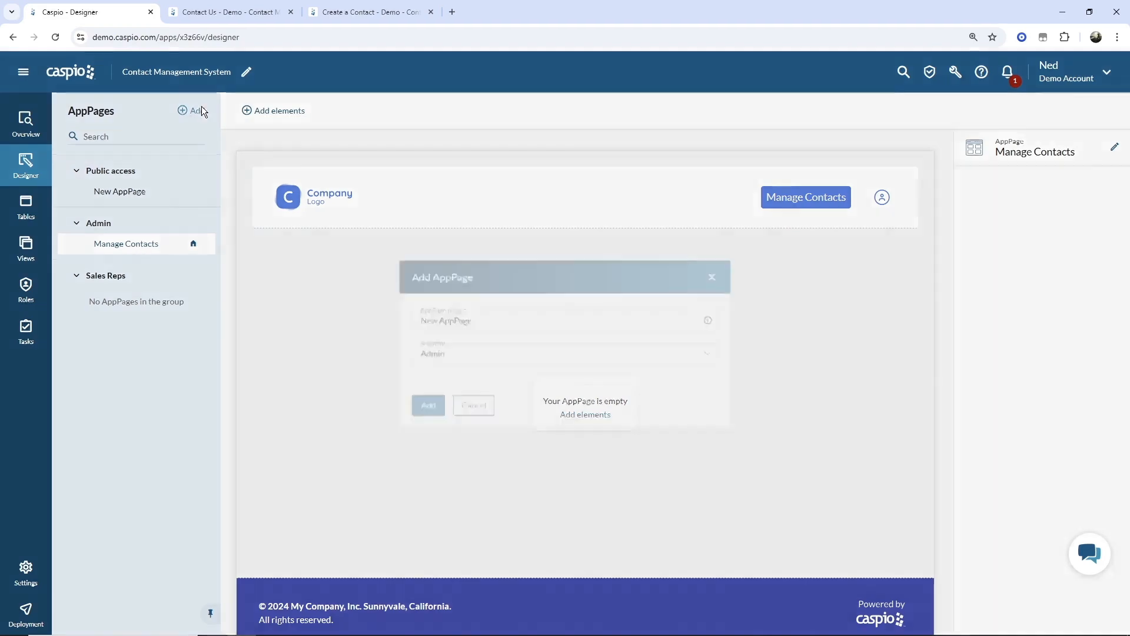
{"action": "type", "text": "Dashboartd"}
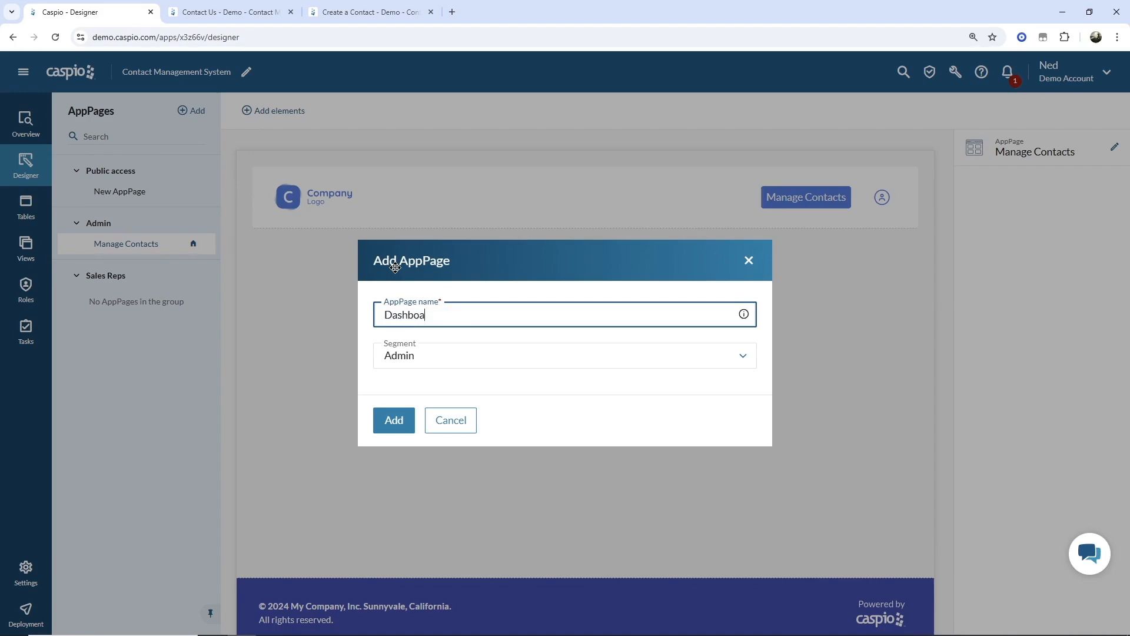
{"action": "key", "text": "BackSpace"}
{"action": "key", "text": "BackSpace"}
{"action": "type", "text": "d"}
{"action": "left_click", "coordinate": [396, 424]}
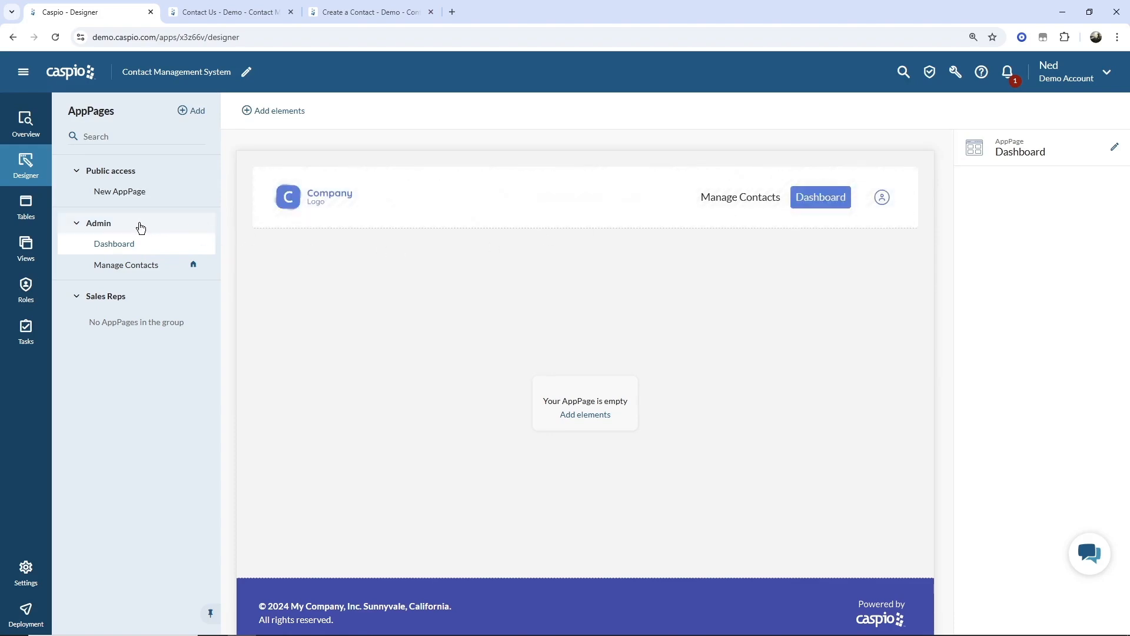
{"action": "left_click", "coordinate": [117, 228]}
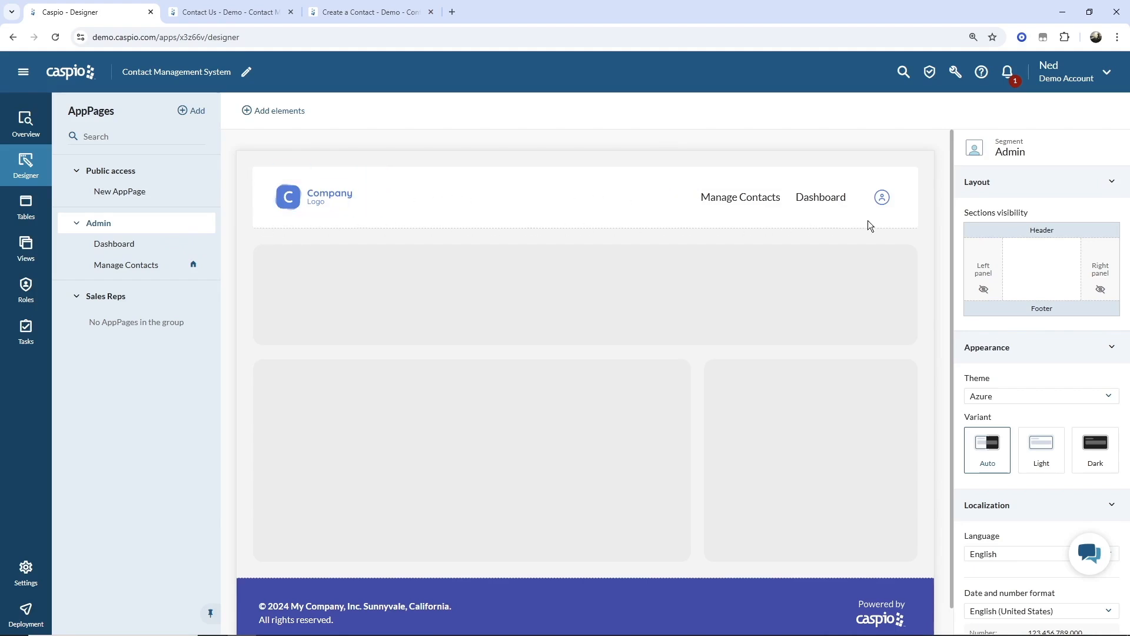
- Move Dashboard above Manage Contacts in the Admin header menu and make Dashboard the home page
{"action": "left_click", "coordinate": [802, 199]}
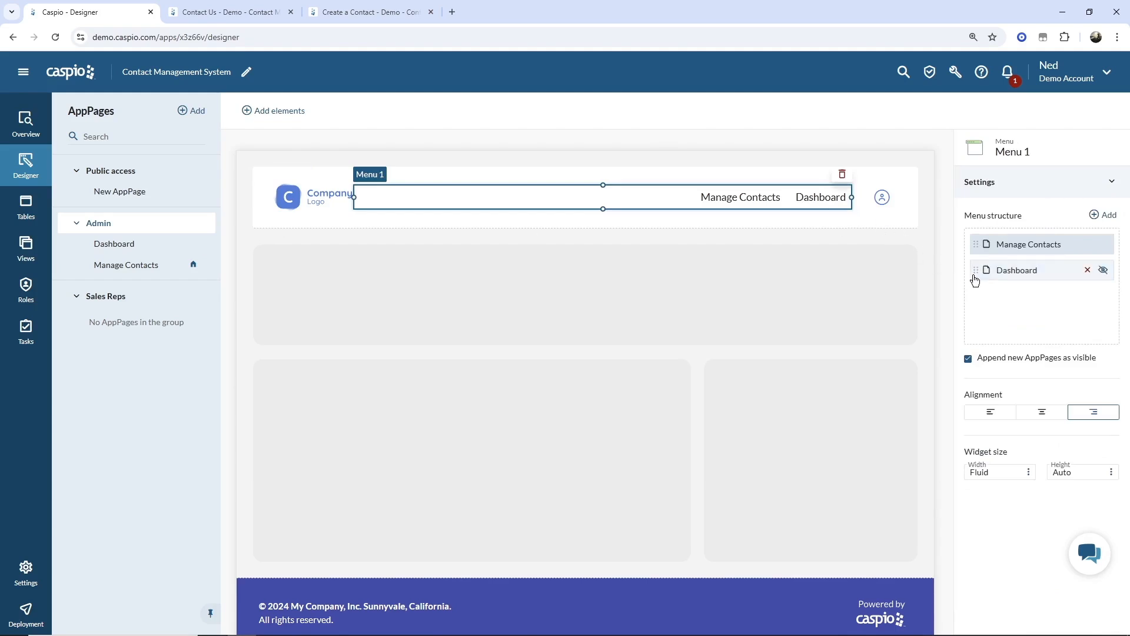
{"action": "left_click_drag", "start_coordinate": [978, 278], "coordinate": [977, 244]}
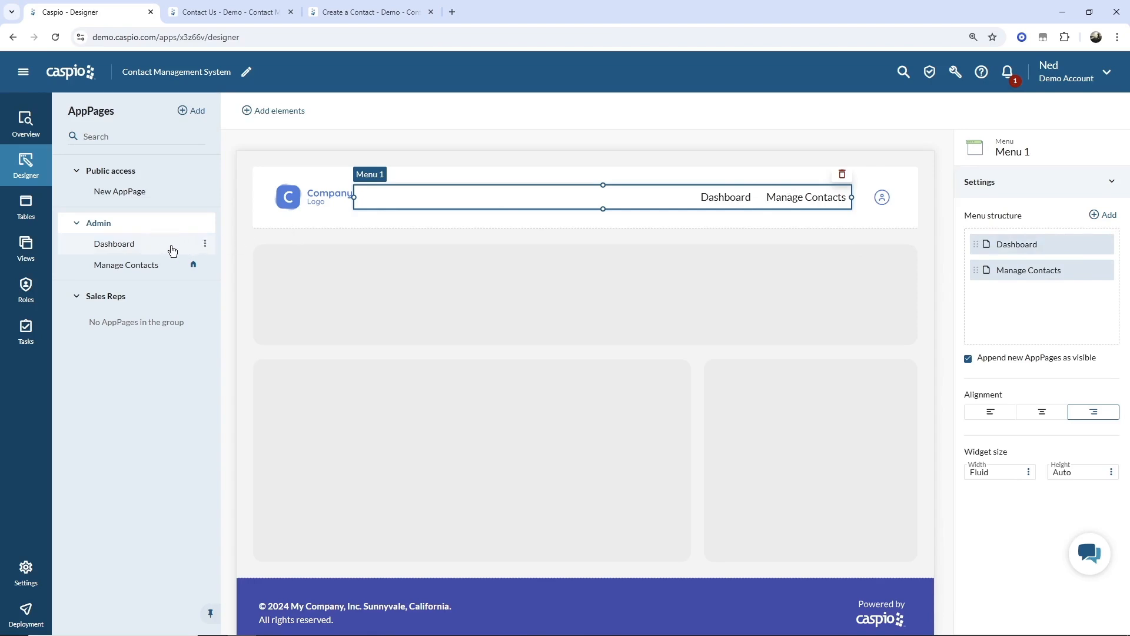
{"action": "left_click", "coordinate": [206, 244]}
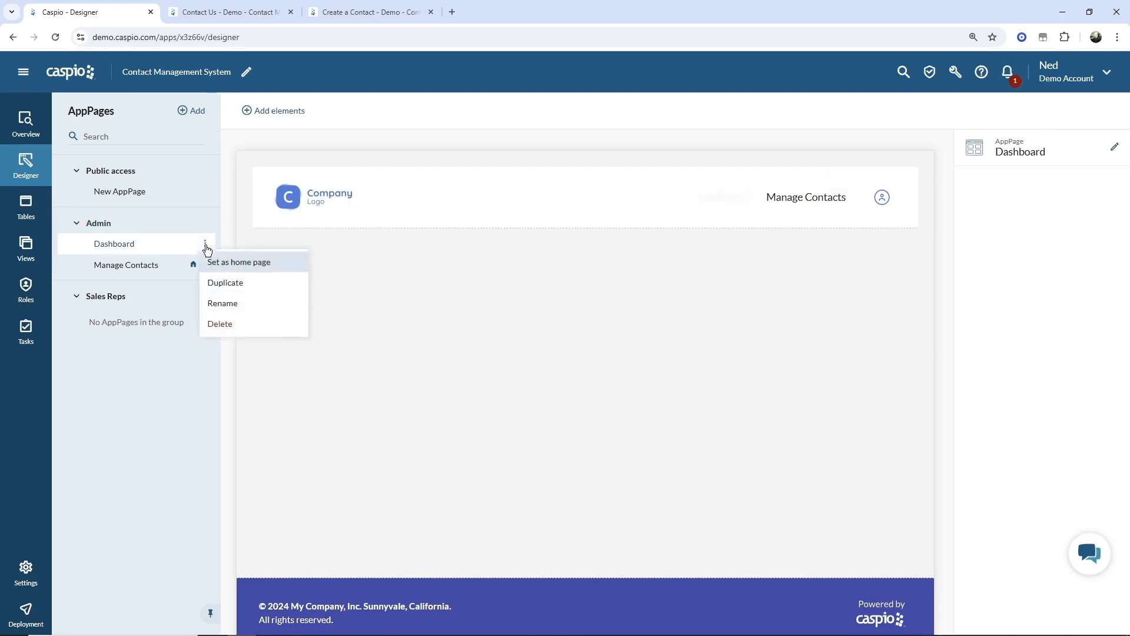
{"action": "left_click", "coordinate": [207, 260]}
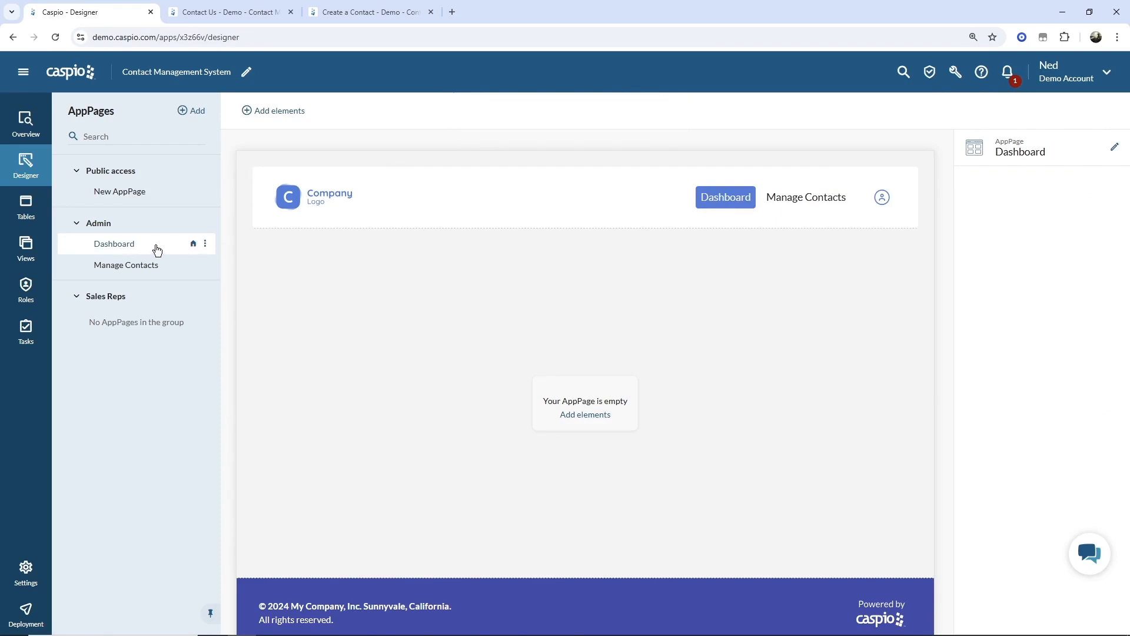
- Hide the footer and show the left panel in the Admin layout
{"action": "left_click", "coordinate": [131, 229]}
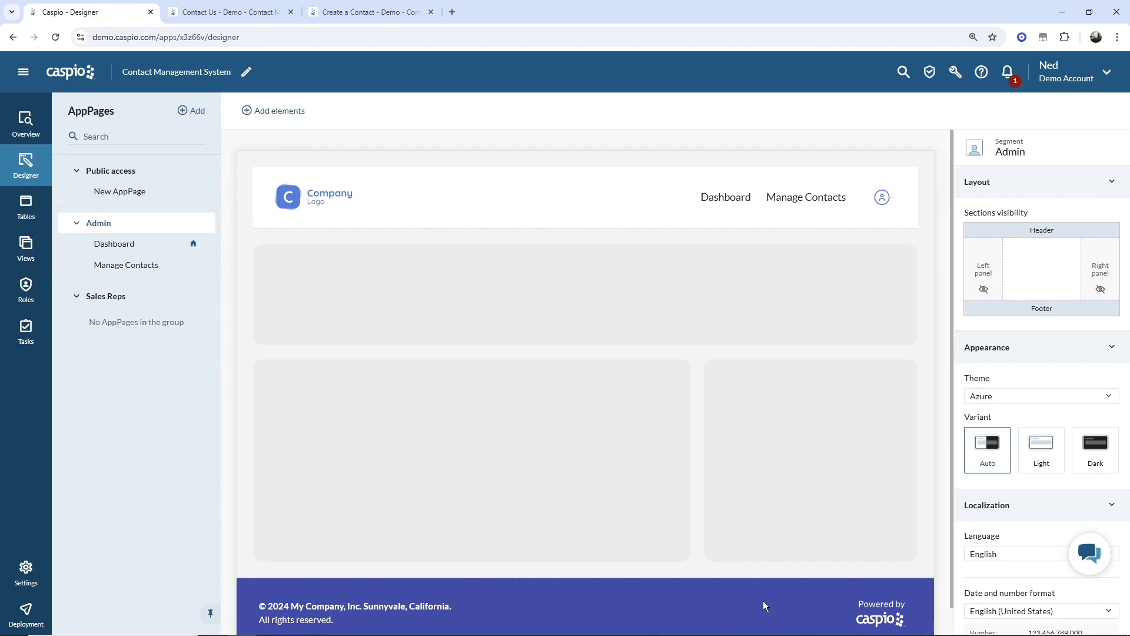
{"action": "left_click", "coordinate": [1065, 310]}
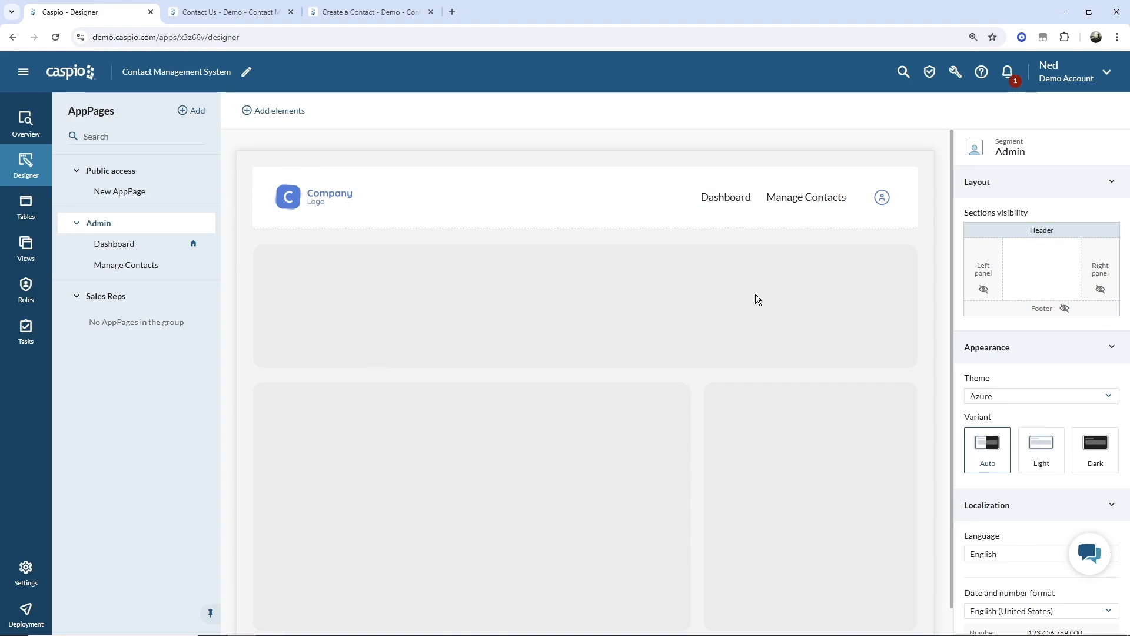
{"action": "left_click", "coordinate": [983, 290]}
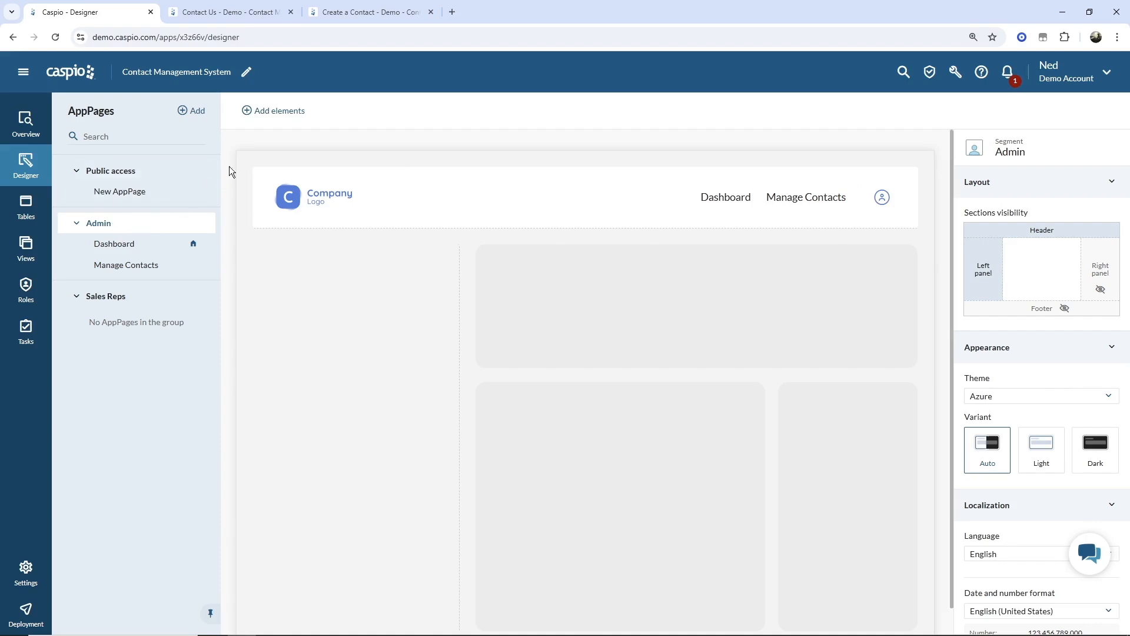
- Add a left-panel menu with Dashboard first, and delete the header menu Menu 1
{"action": "left_click", "coordinate": [281, 114]}
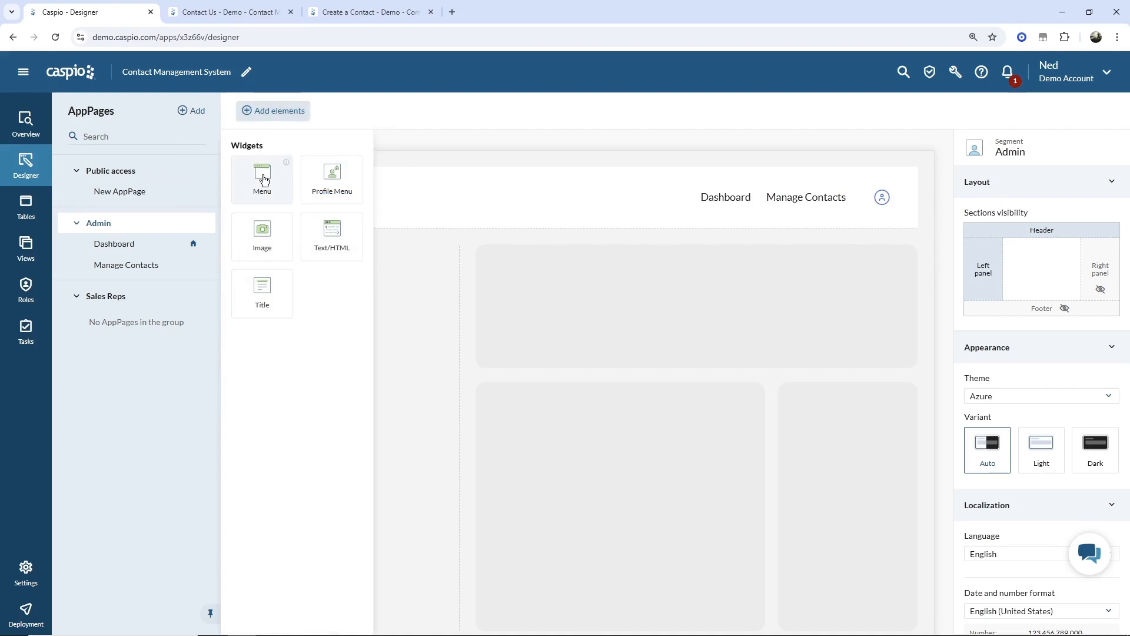
{"action": "left_click_drag", "start_coordinate": [265, 180], "coordinate": [400, 321]}
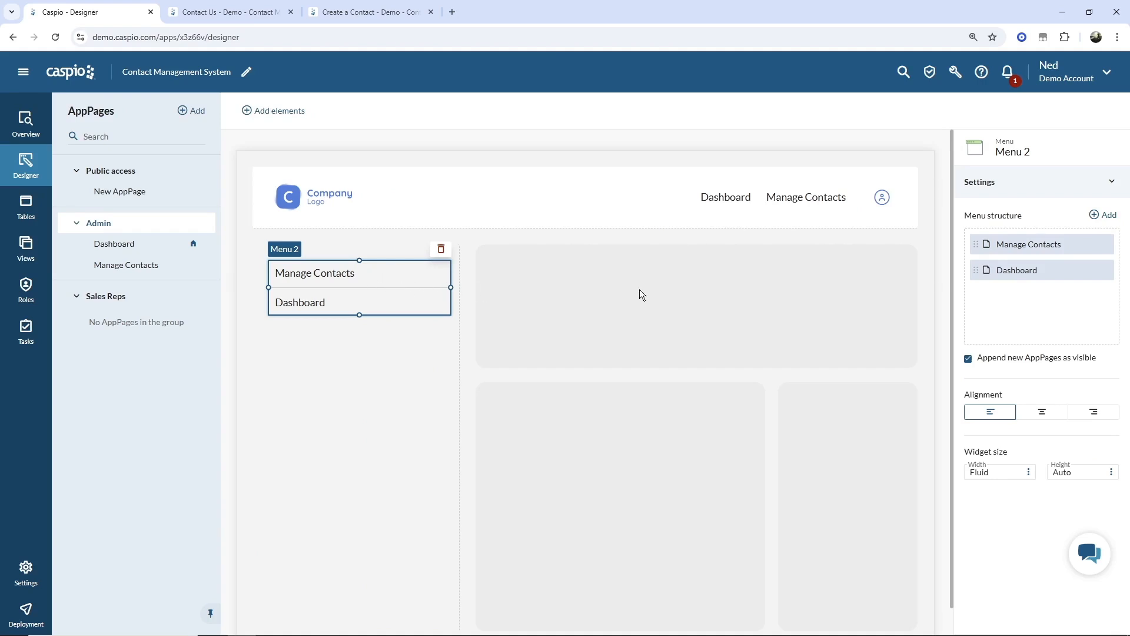
{"action": "left_click_drag", "start_coordinate": [977, 275], "coordinate": [976, 242]}
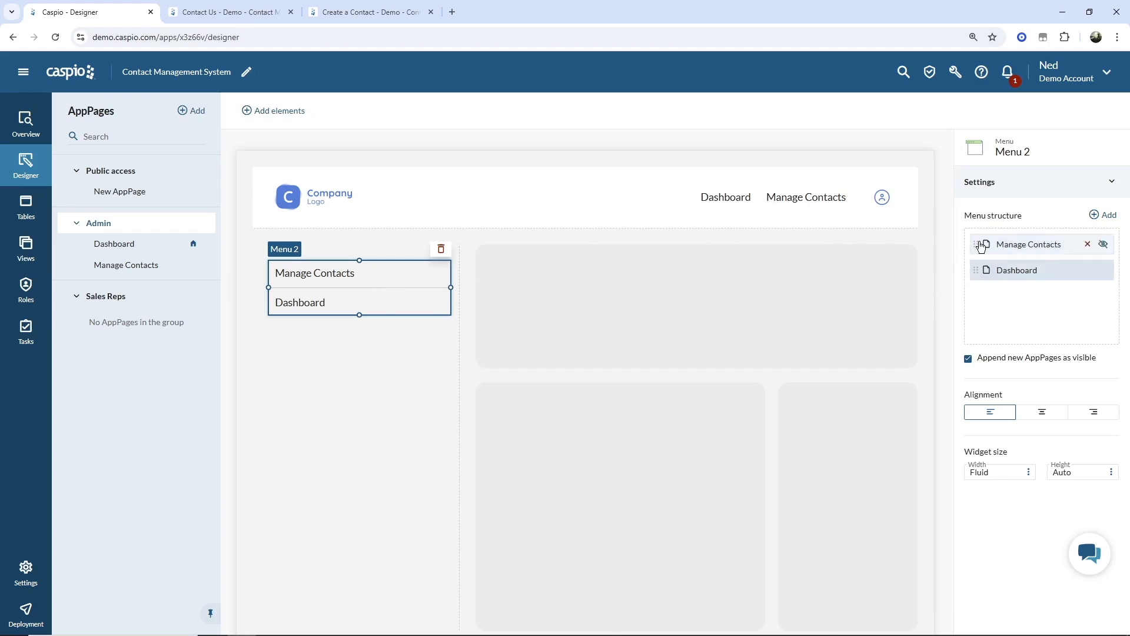
{"action": "left_click", "coordinate": [840, 203]}
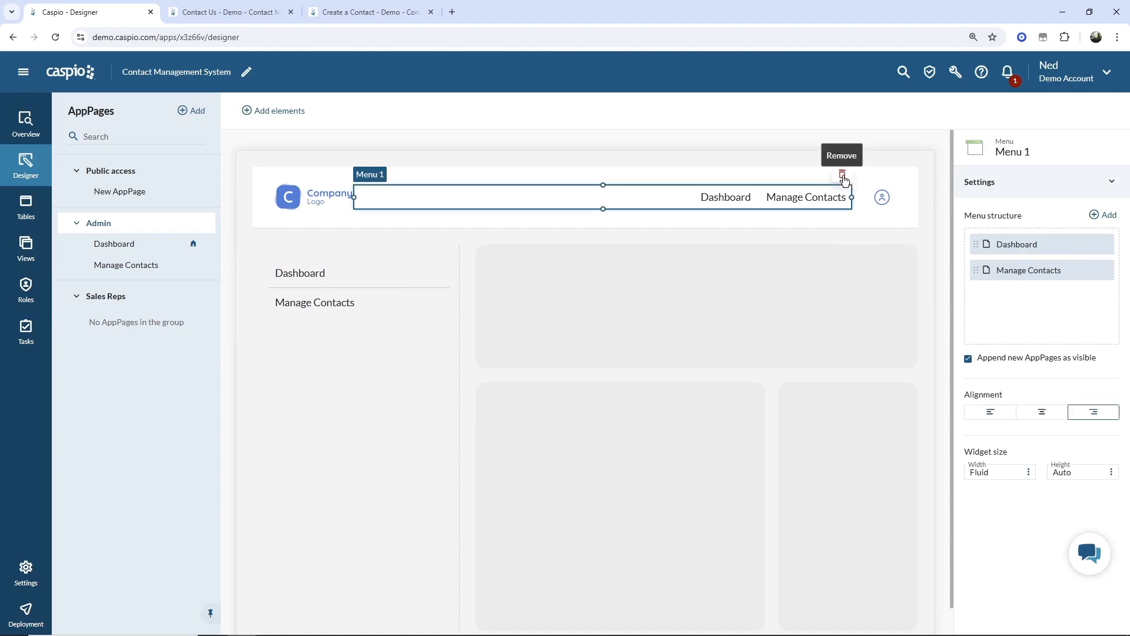
{"action": "left_click", "coordinate": [842, 174]}
{"action": "left_click", "coordinate": [405, 405]}
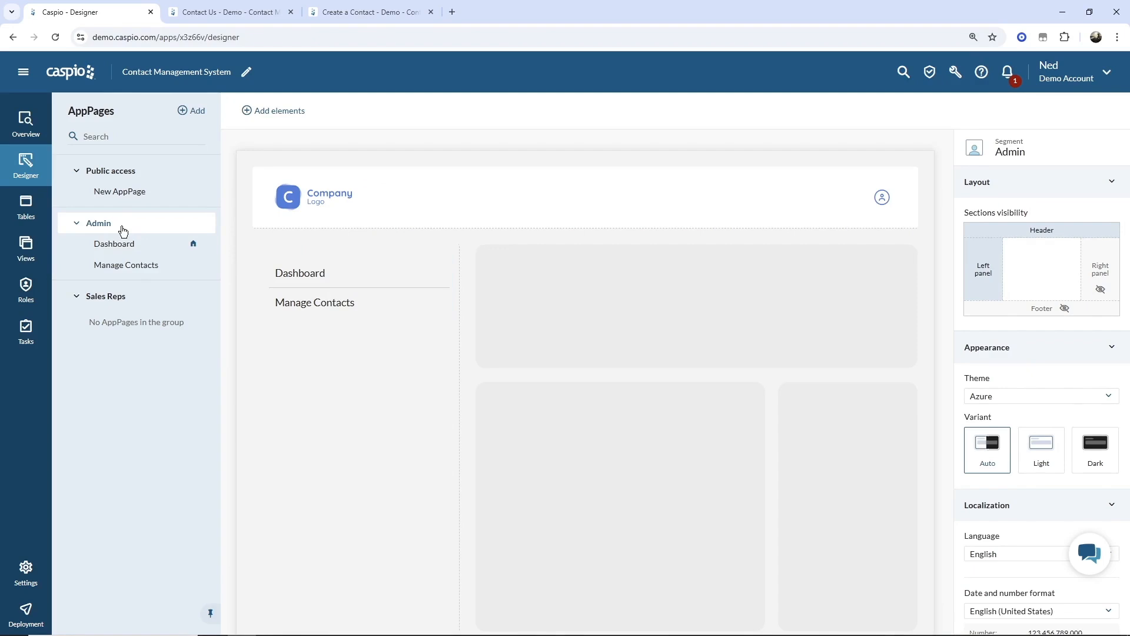
- Add Create a Contact and Manage Contacts AppPages to the Sales Reps segment
{"action": "left_click", "coordinate": [129, 301]}
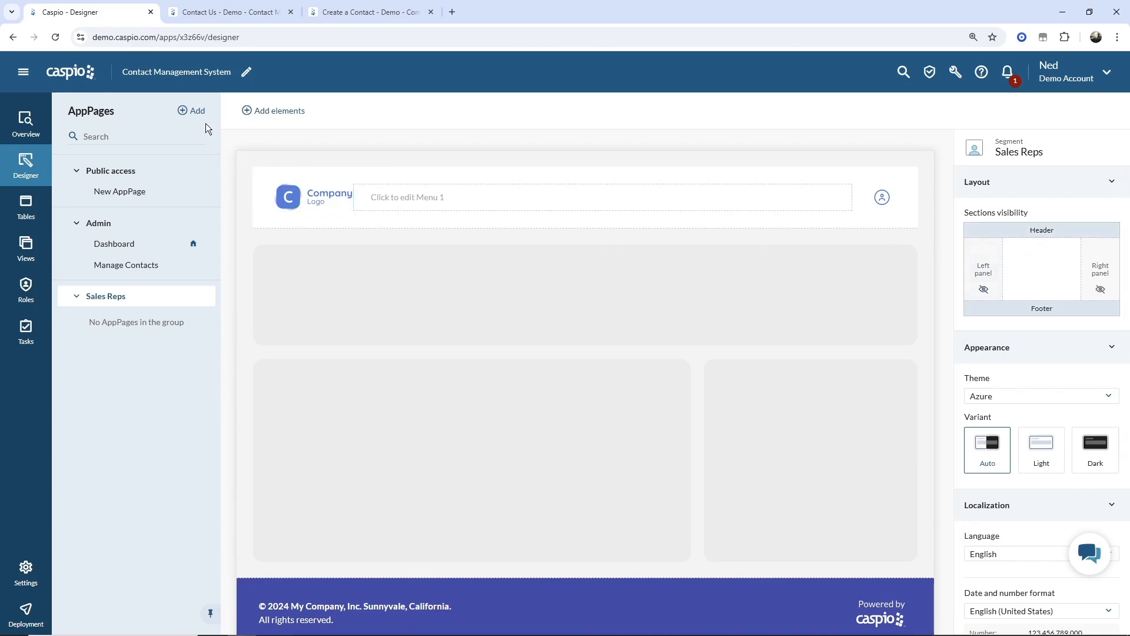
{"action": "left_click", "coordinate": [194, 112]}
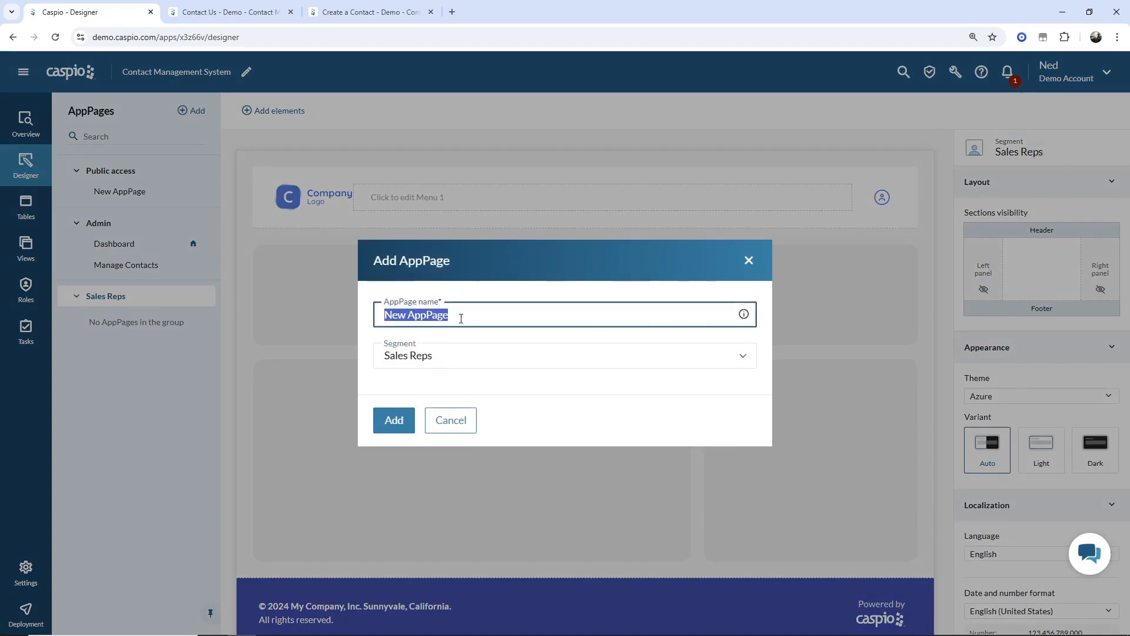
{"action": "type", "text": "Create a Contact"}
{"action": "key", "text": "Return"}
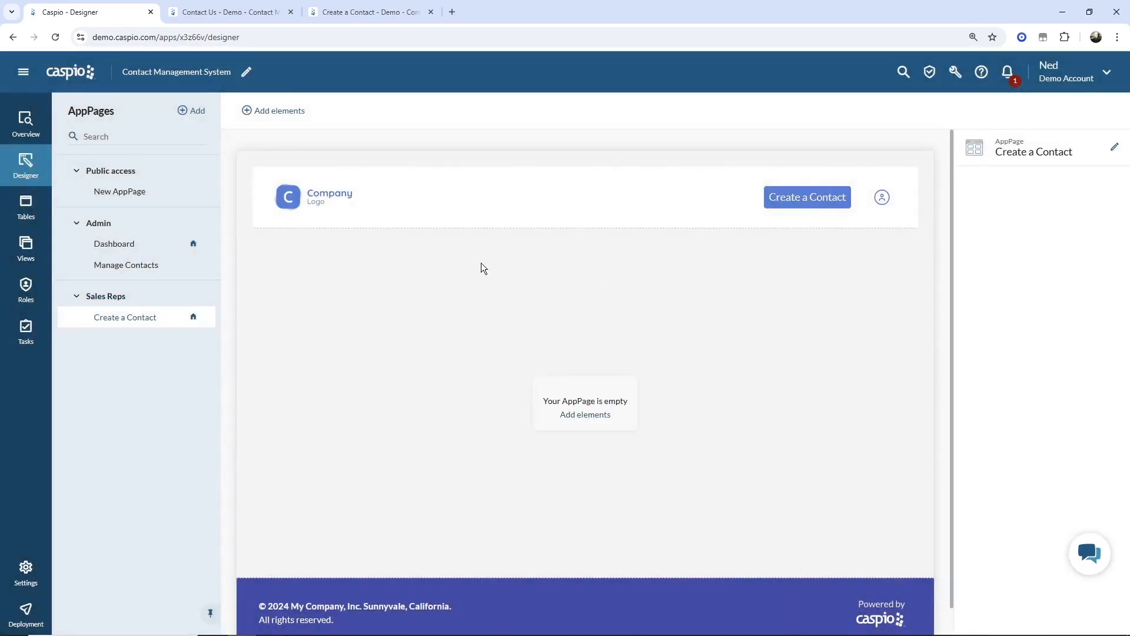
{"action": "left_click", "coordinate": [192, 110]}
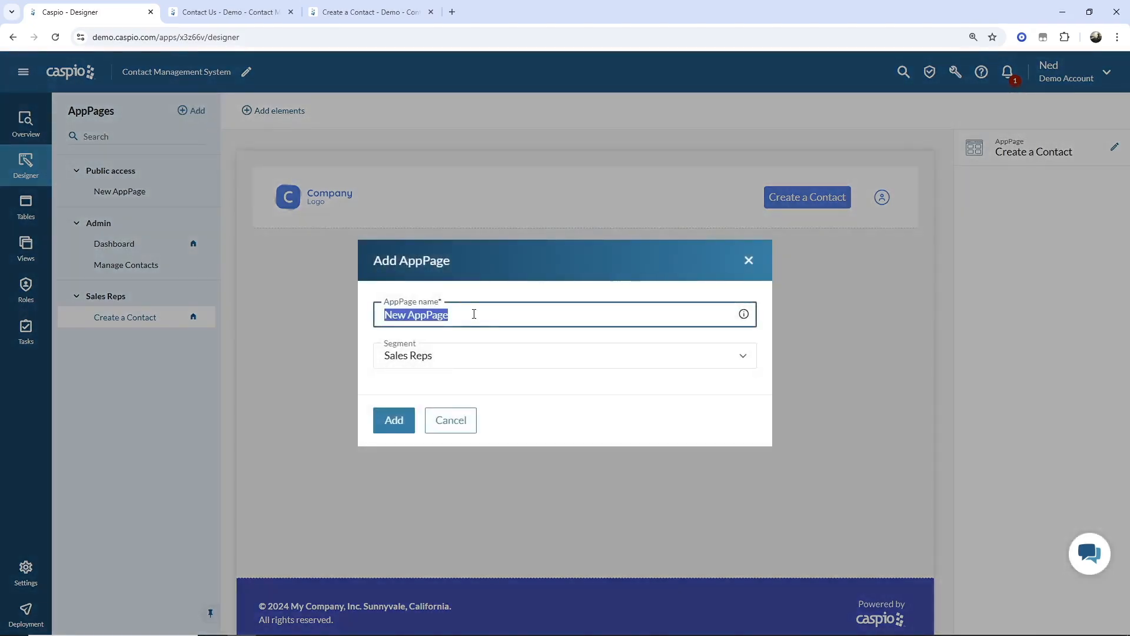
{"action": "type", "text": "Manage Contacts"}
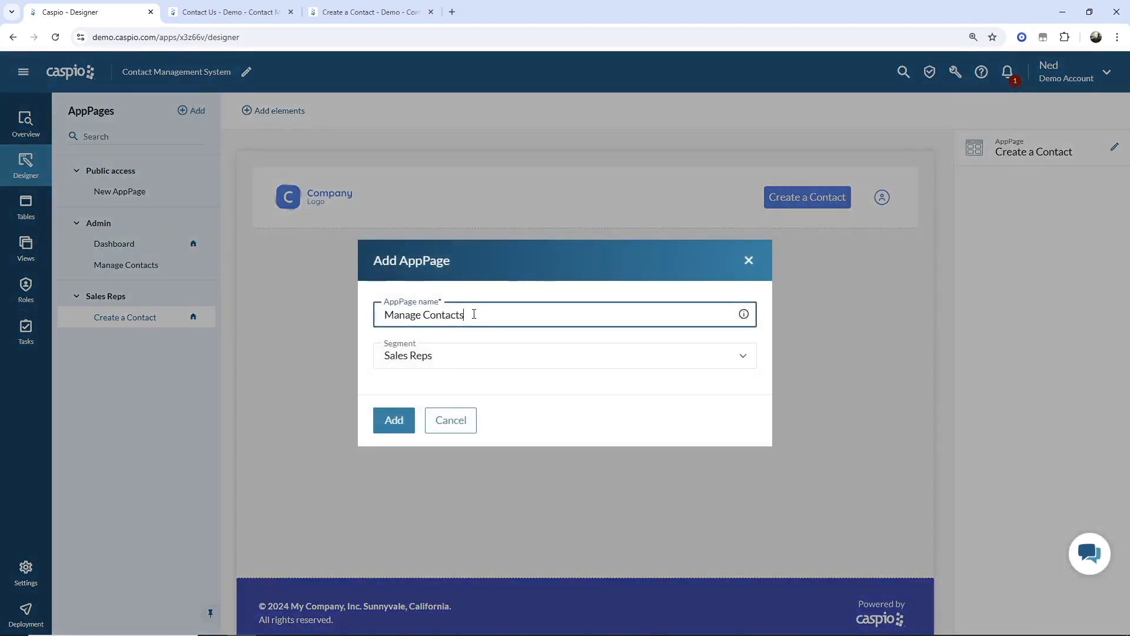
{"action": "left_click", "coordinate": [394, 420]}
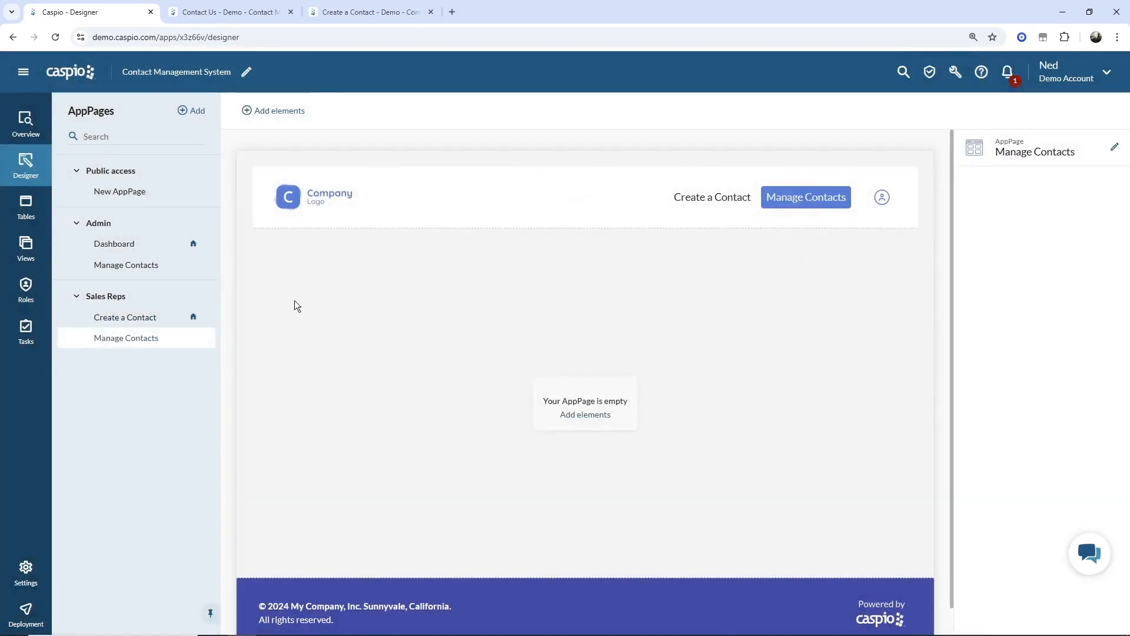
- Set Manage Contacts as the Sales Reps home page
{"action": "left_click", "coordinate": [121, 227]}
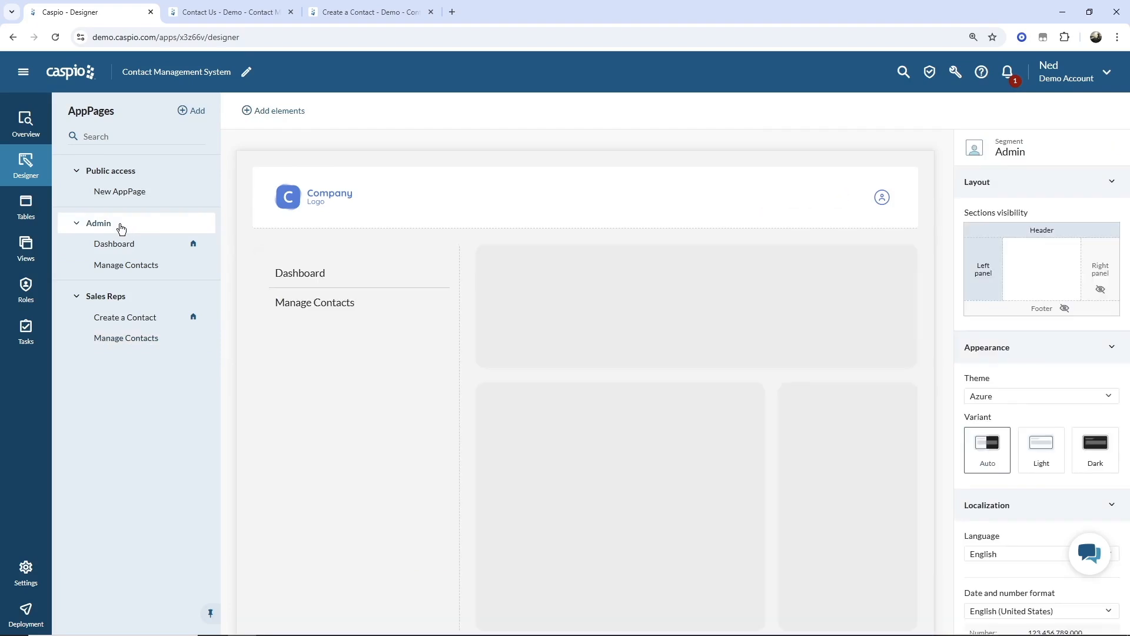
{"action": "left_click", "coordinate": [118, 296]}
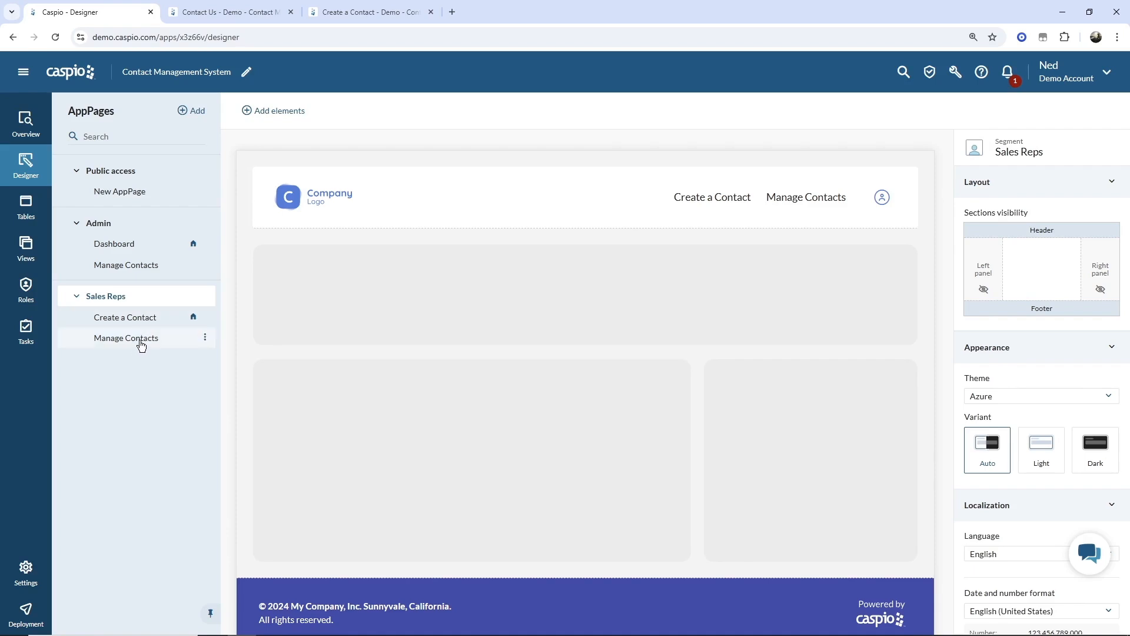
{"action": "left_click", "coordinate": [204, 337]}
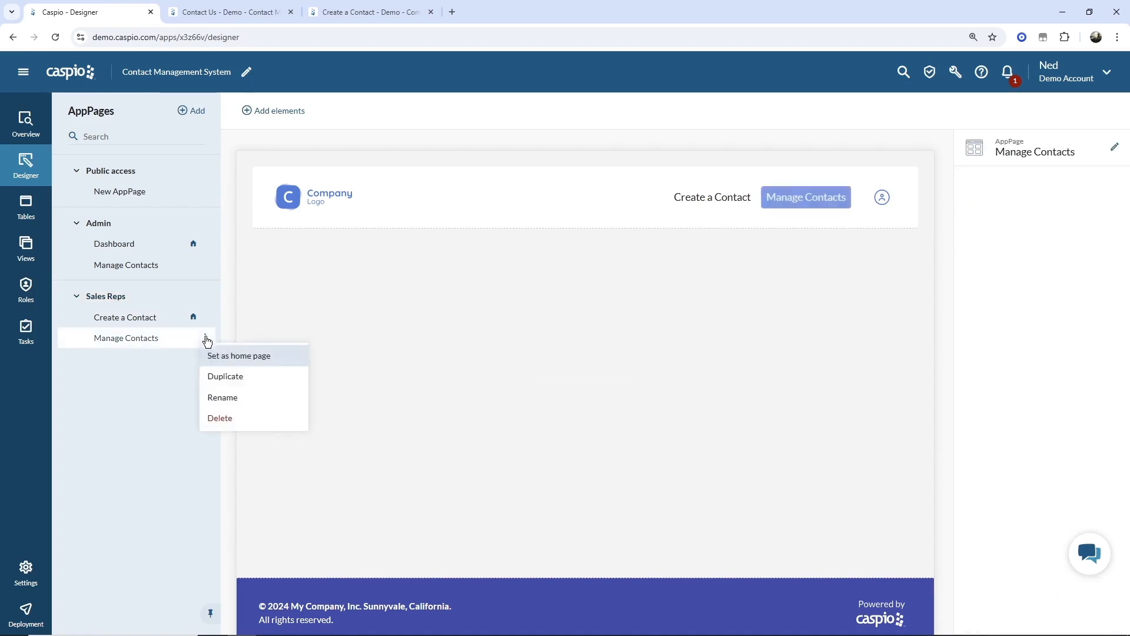
{"action": "left_click", "coordinate": [216, 357]}
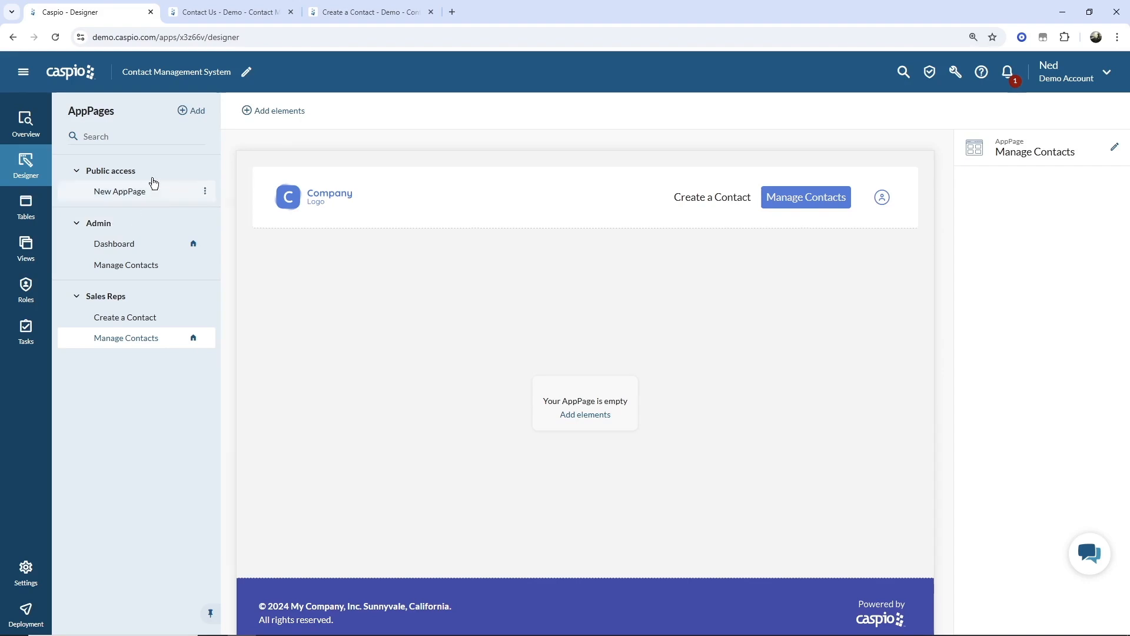
- Add a Create a Contact AppPage to the Admin segment and show the Admin layout
{"action": "left_click", "coordinate": [195, 110]}
{"action": "left_click", "coordinate": [435, 362]}
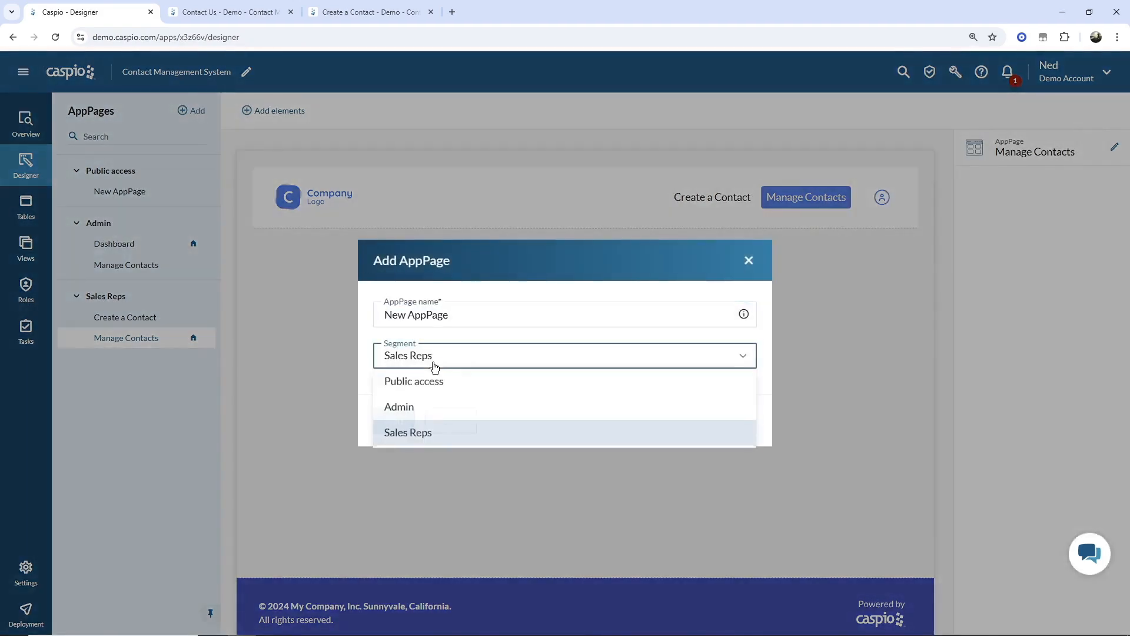
{"action": "left_click", "coordinate": [416, 405]}
{"action": "left_click", "coordinate": [457, 314]}
{"action": "type", "text": "Create a C"}
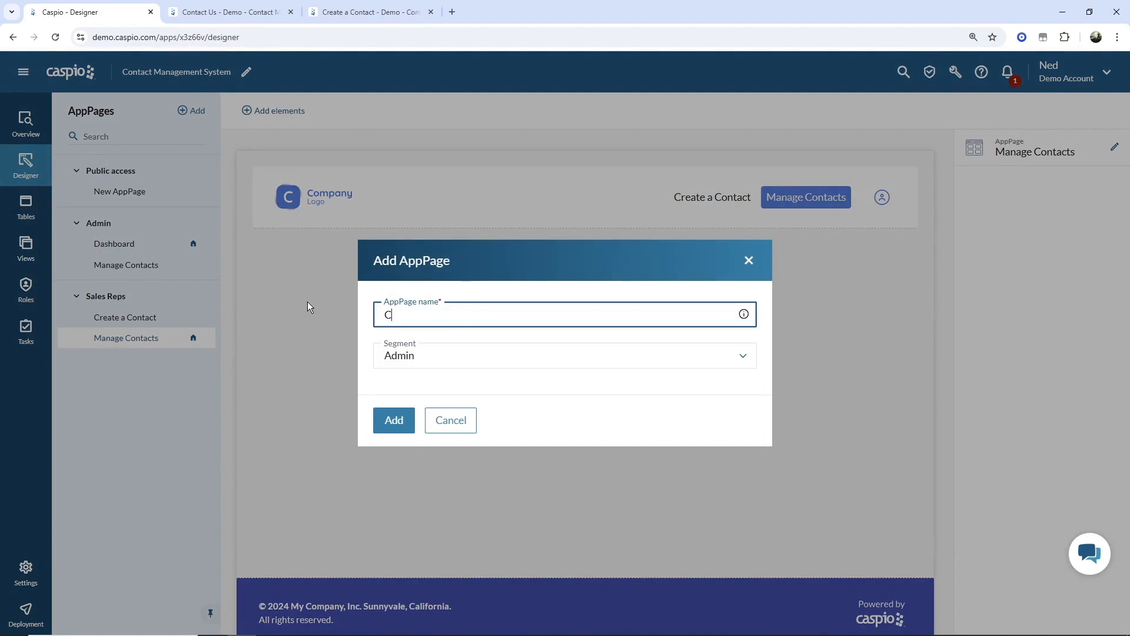
{"action": "type", "text": "ontact"}
{"action": "key", "text": "Return"}
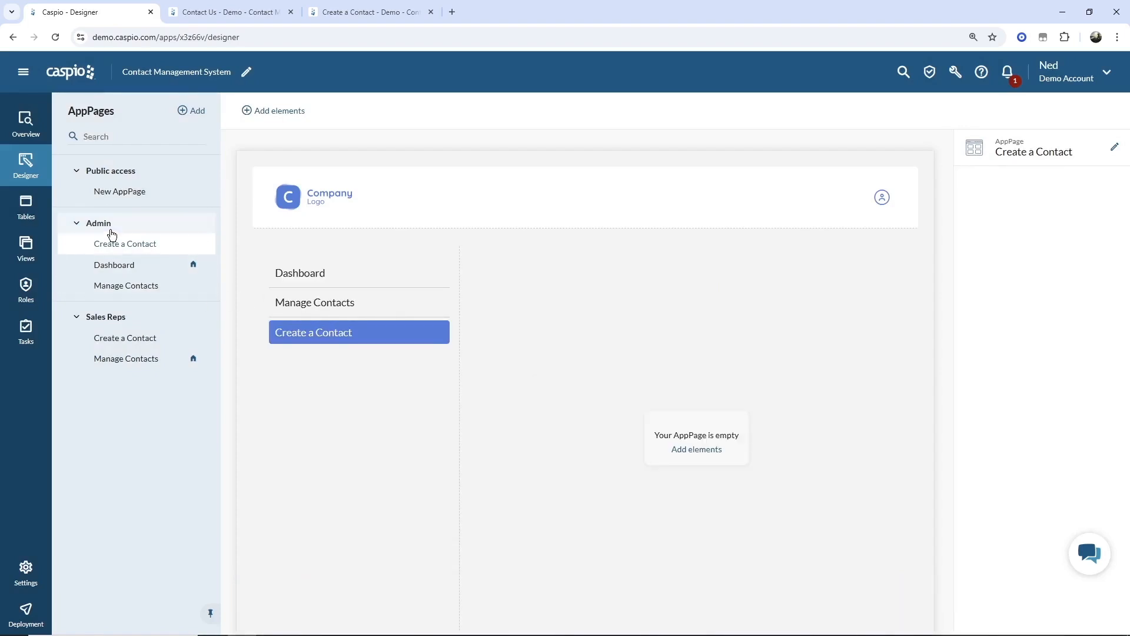
{"action": "left_click", "coordinate": [111, 226]}
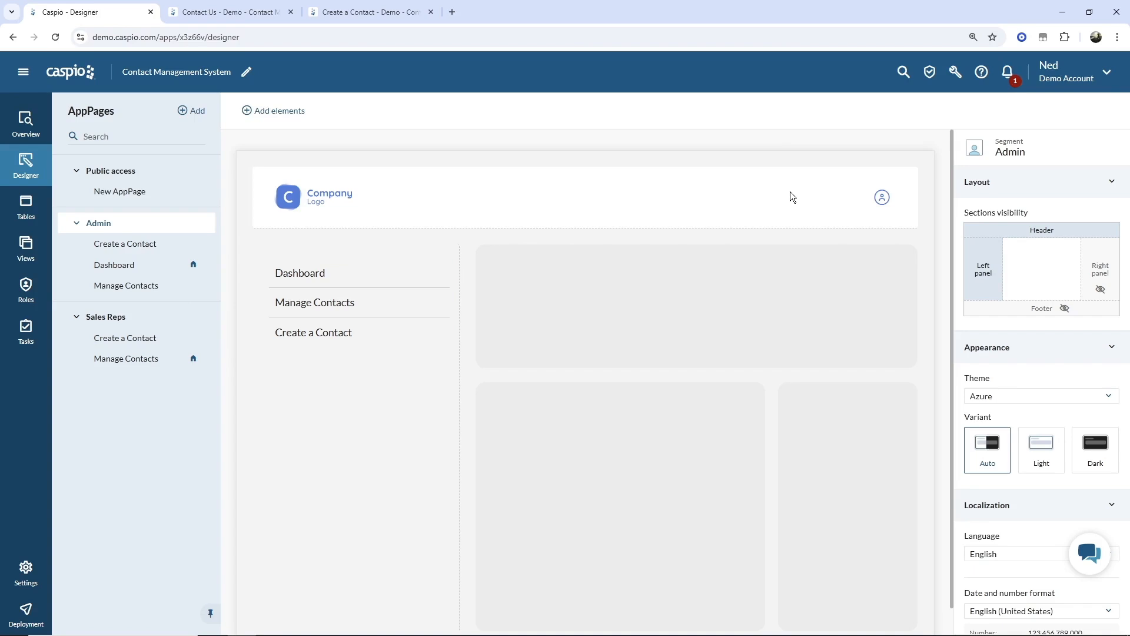
- Add a menu widget to the right side of the Admin header
{"action": "left_click", "coordinate": [1101, 289]}
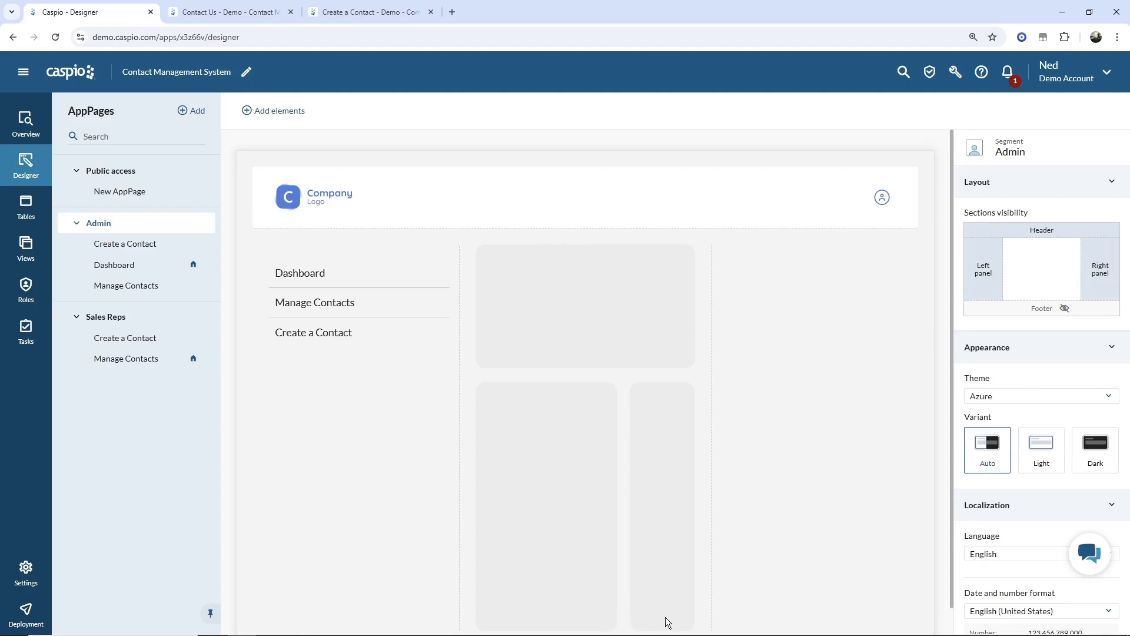
{"action": "left_click", "coordinate": [1100, 289]}
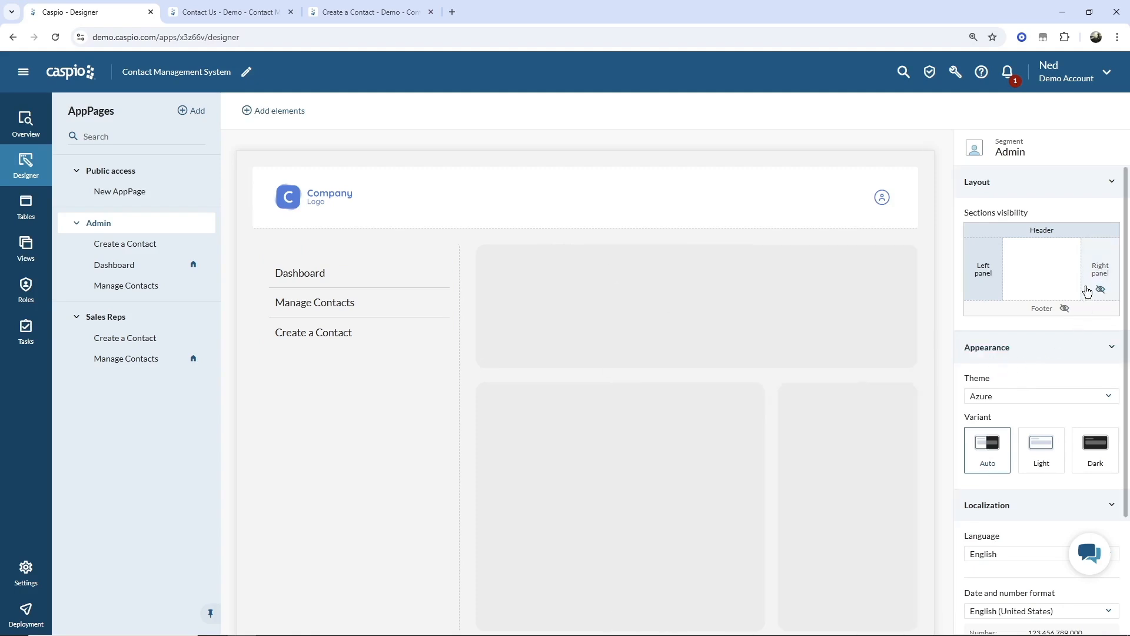
{"action": "left_click", "coordinate": [270, 112]}
{"action": "left_click_drag", "start_coordinate": [270, 174], "coordinate": [597, 190]}
{"action": "left_click_drag", "start_coordinate": [690, 193], "coordinate": [765, 196]}
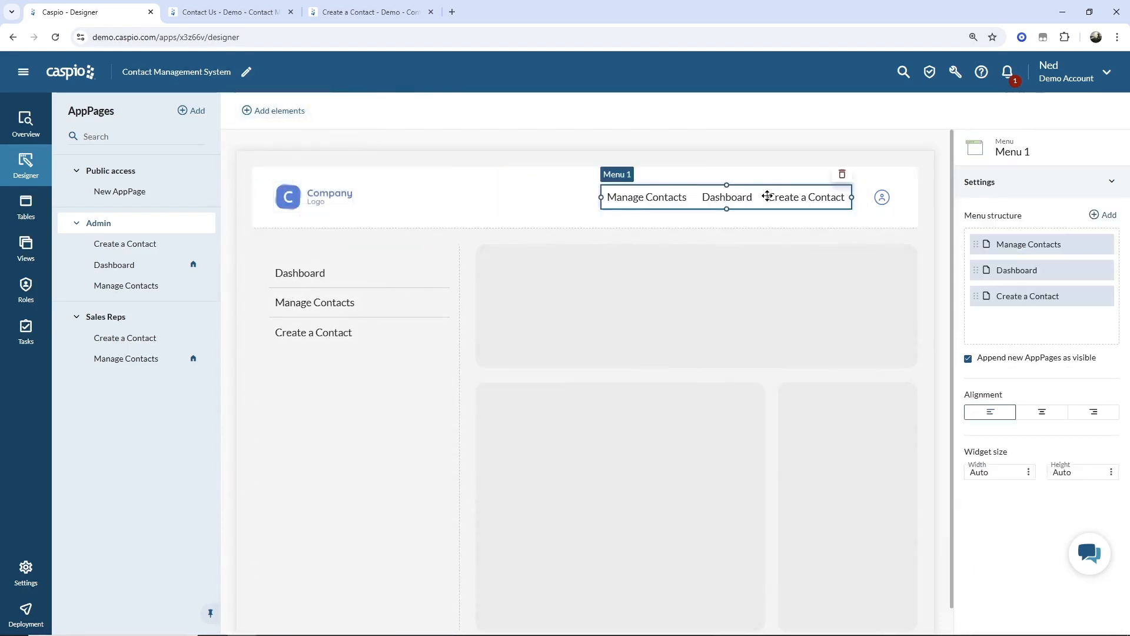
- Delete the left-panel Menu 2 and hide the Admin left panel
{"action": "left_click", "coordinate": [395, 295]}
{"action": "left_click", "coordinate": [441, 248]}
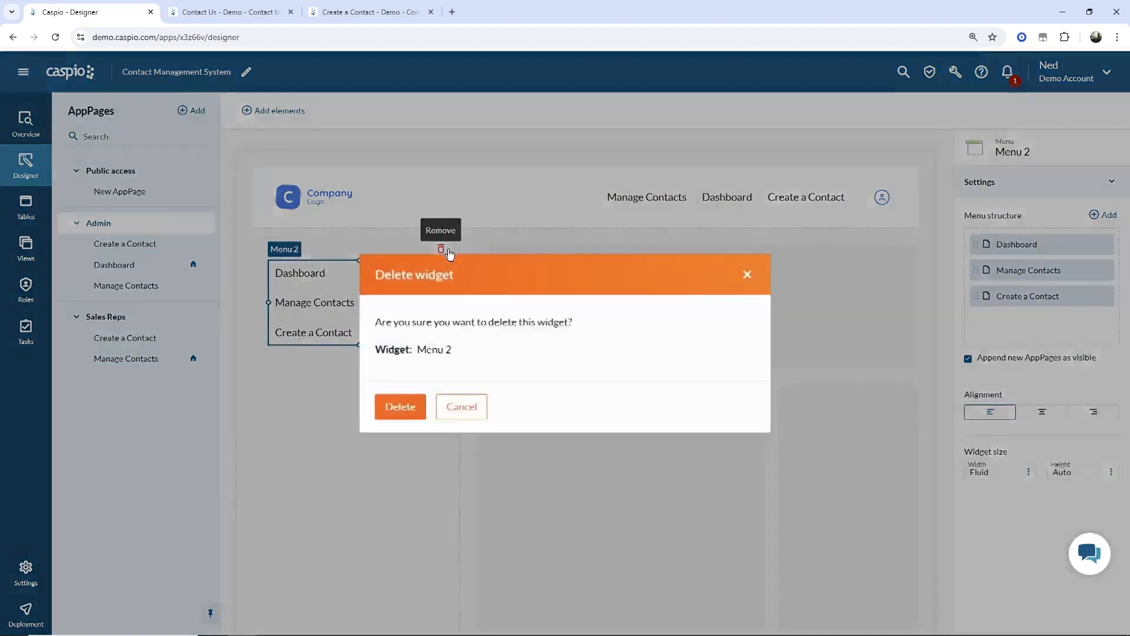
{"action": "left_click", "coordinate": [399, 406]}
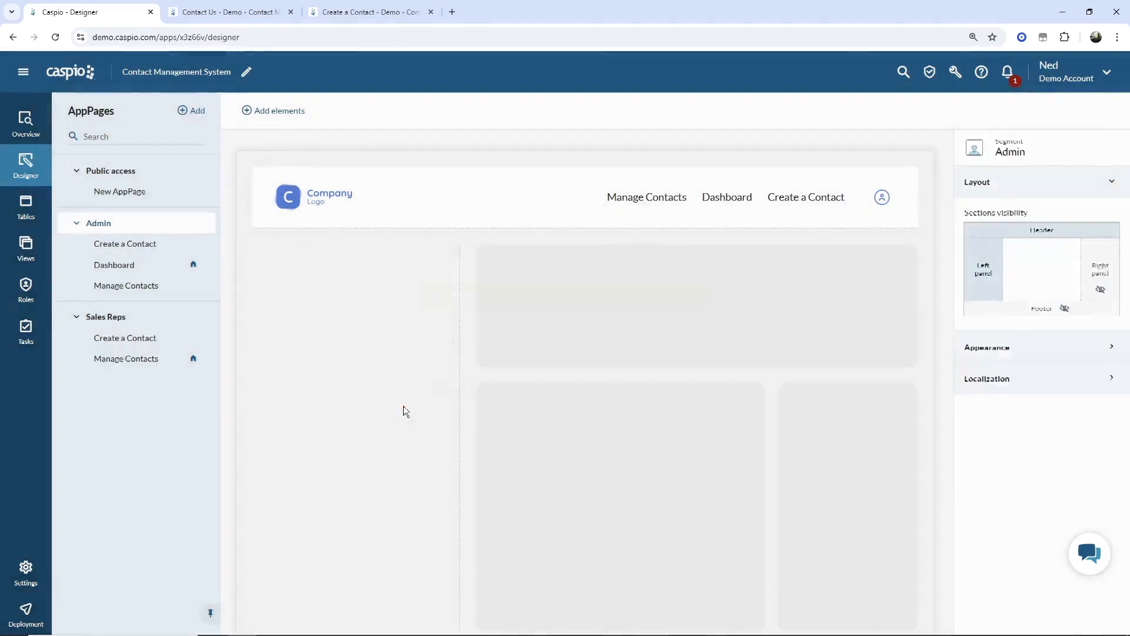
{"action": "left_click", "coordinate": [984, 290]}
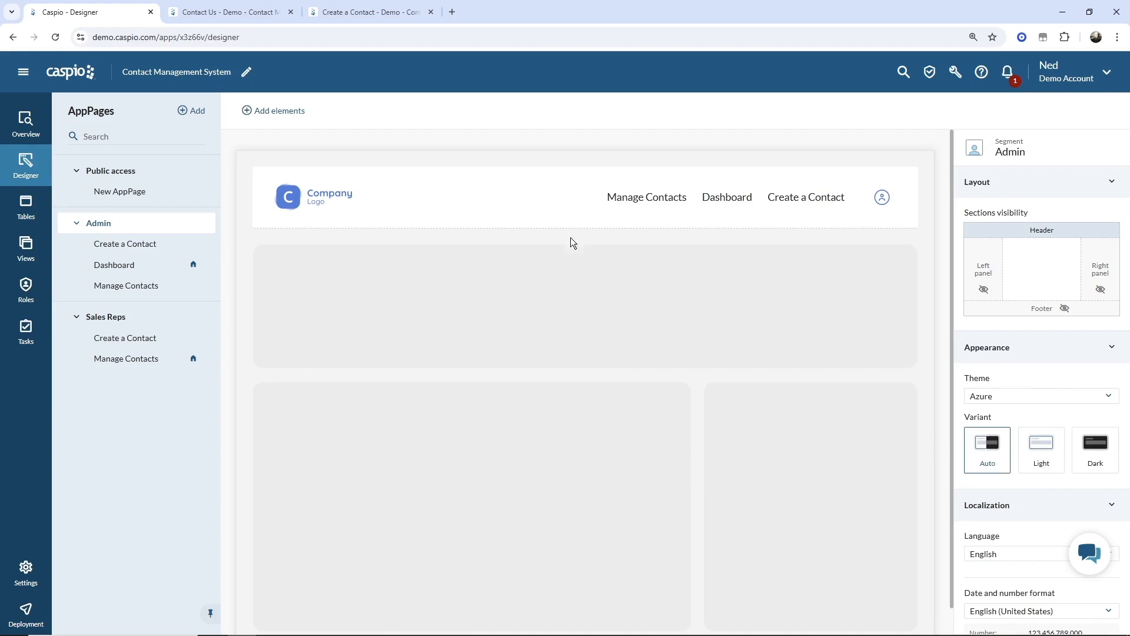
{"action": "left_click", "coordinate": [724, 196]}
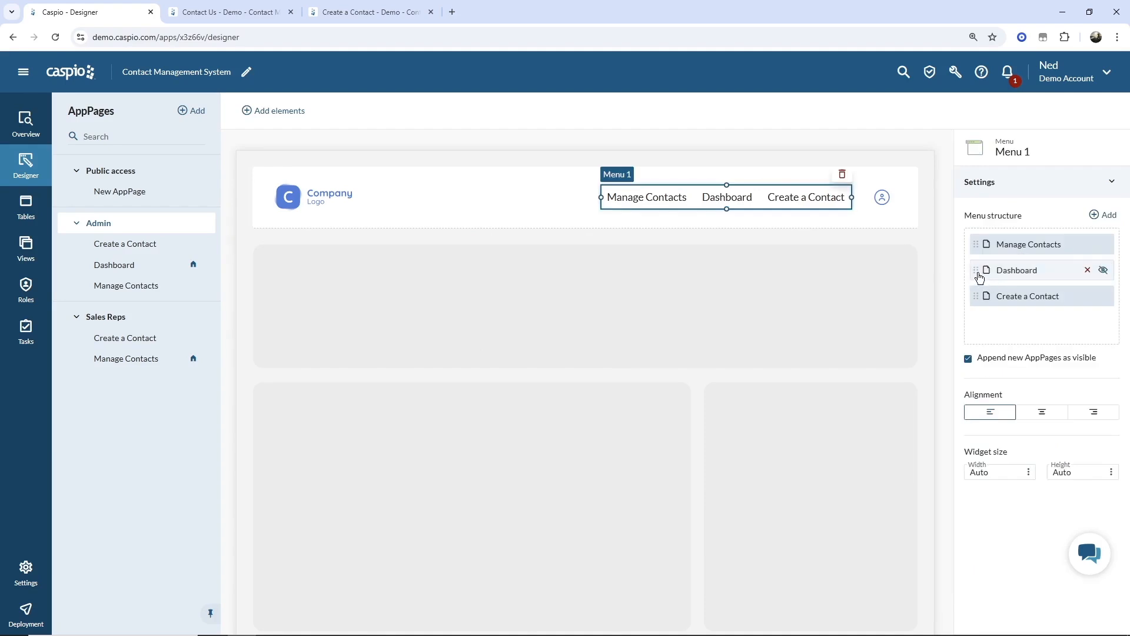
- Put Dashboard first in the Admin header menu, ahead of Manage Contacts and Create a Contact
{"action": "left_click_drag", "start_coordinate": [976, 272], "coordinate": [978, 240]}
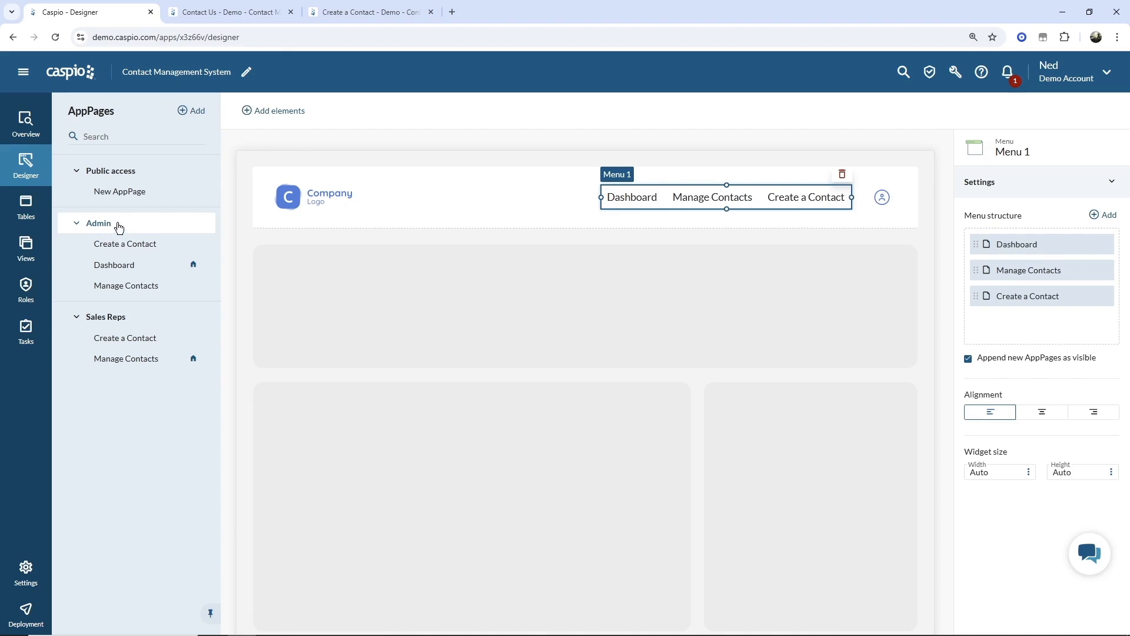
{"action": "left_click", "coordinate": [323, 200]}
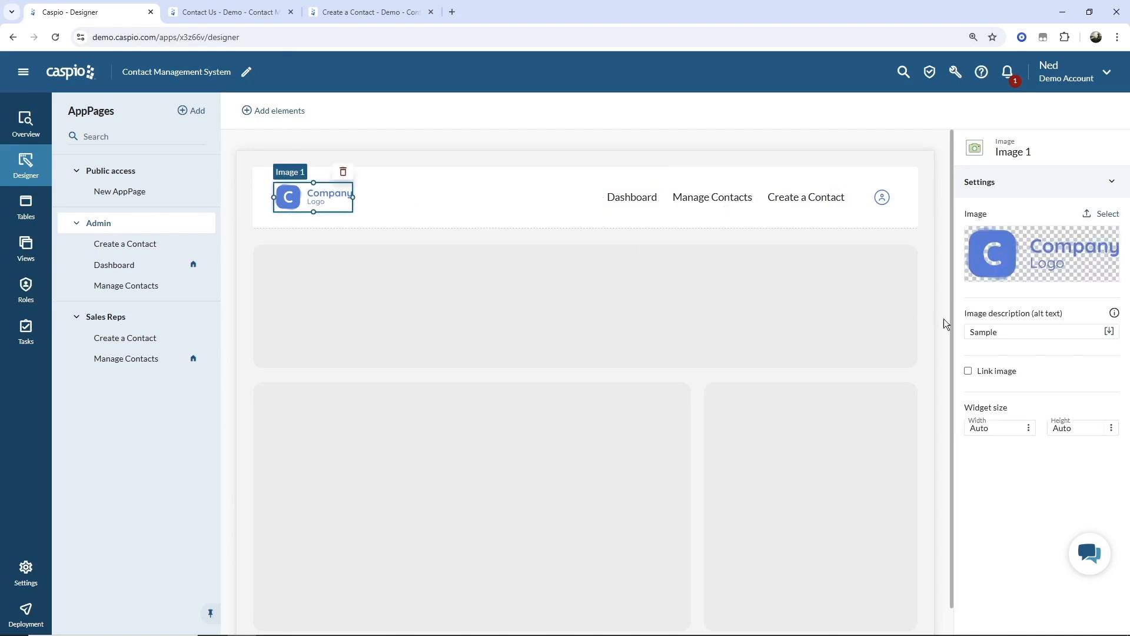
- Replace the placeholder logo with the TechLab Solutions logo in the Admin and Sales Reps headers
{"action": "left_click", "coordinate": [1107, 218]}
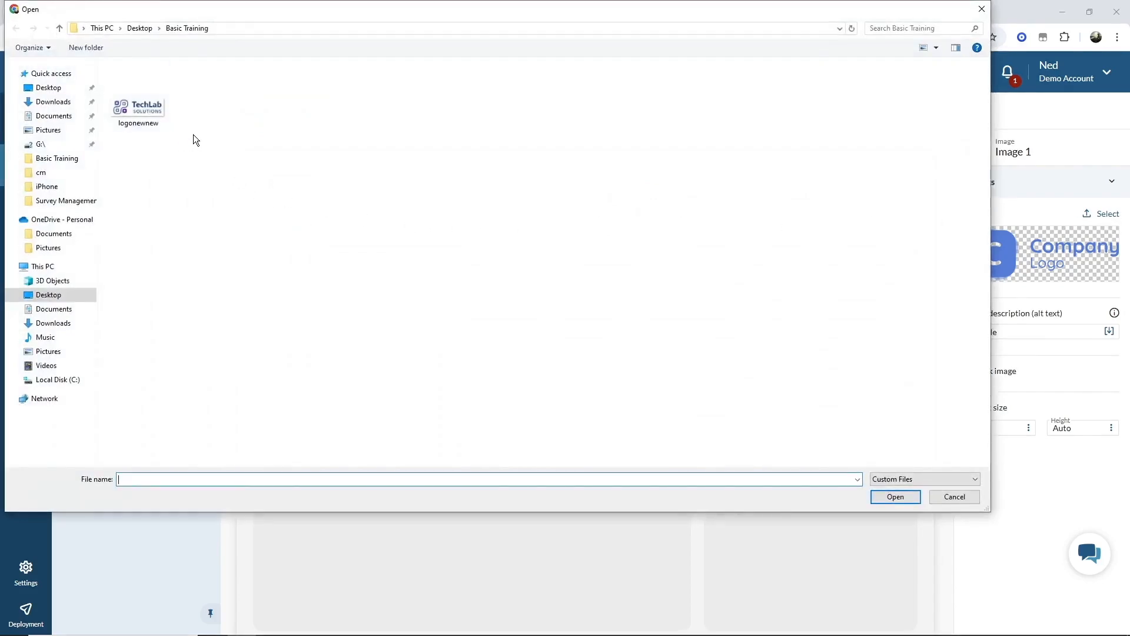
{"action": "double_click", "coordinate": [142, 110]}
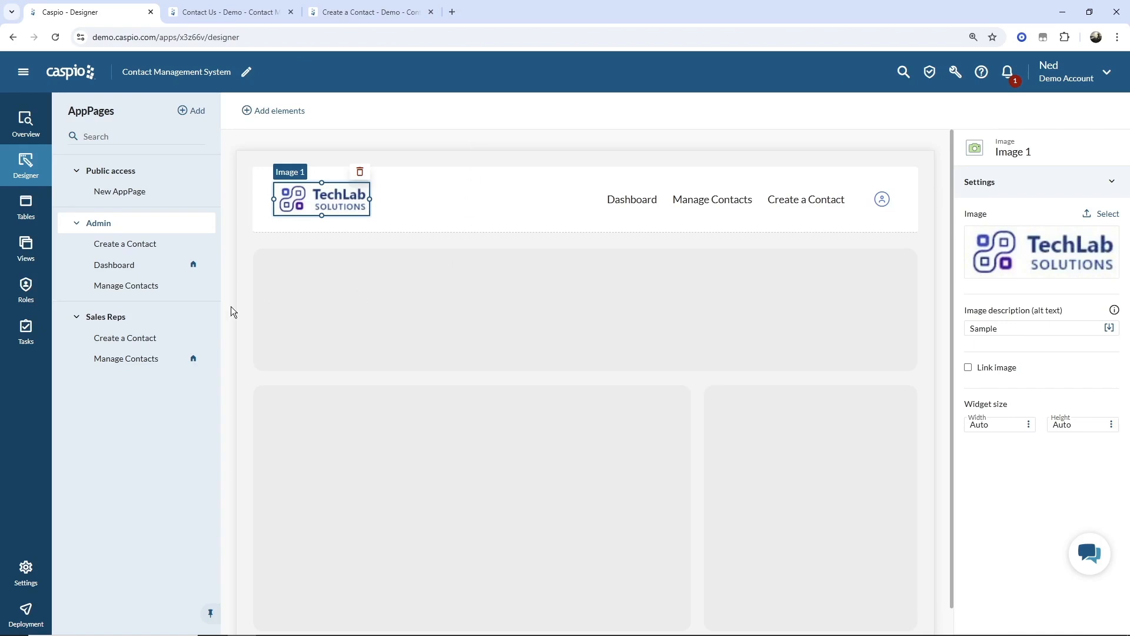
{"action": "left_click", "coordinate": [133, 323]}
{"action": "left_click", "coordinate": [312, 199]}
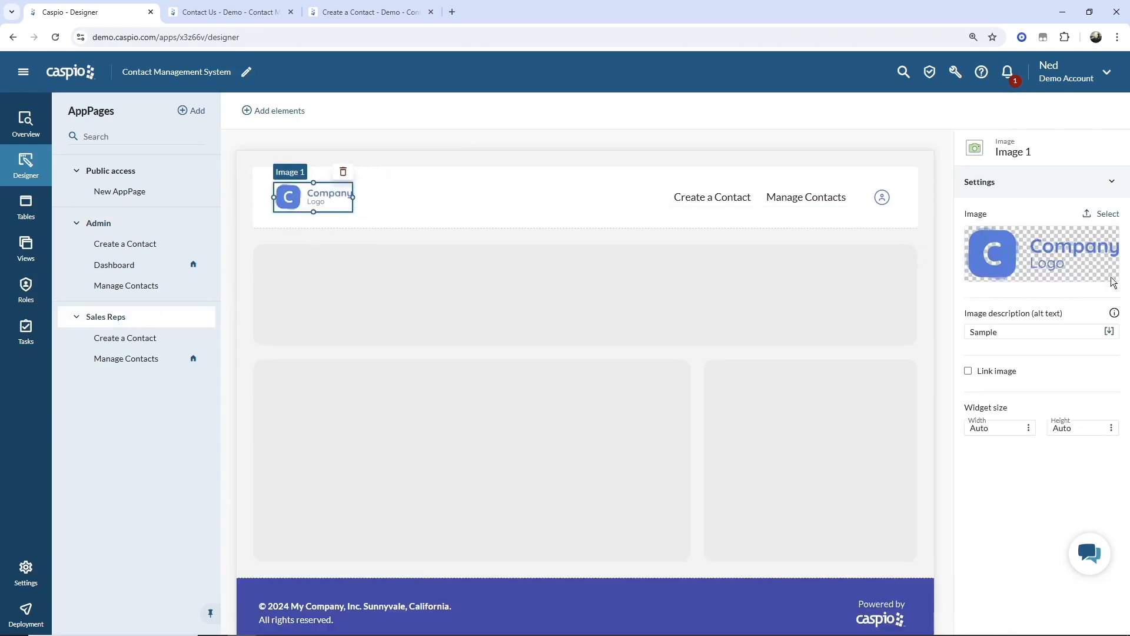
{"action": "left_click", "coordinate": [1103, 214]}
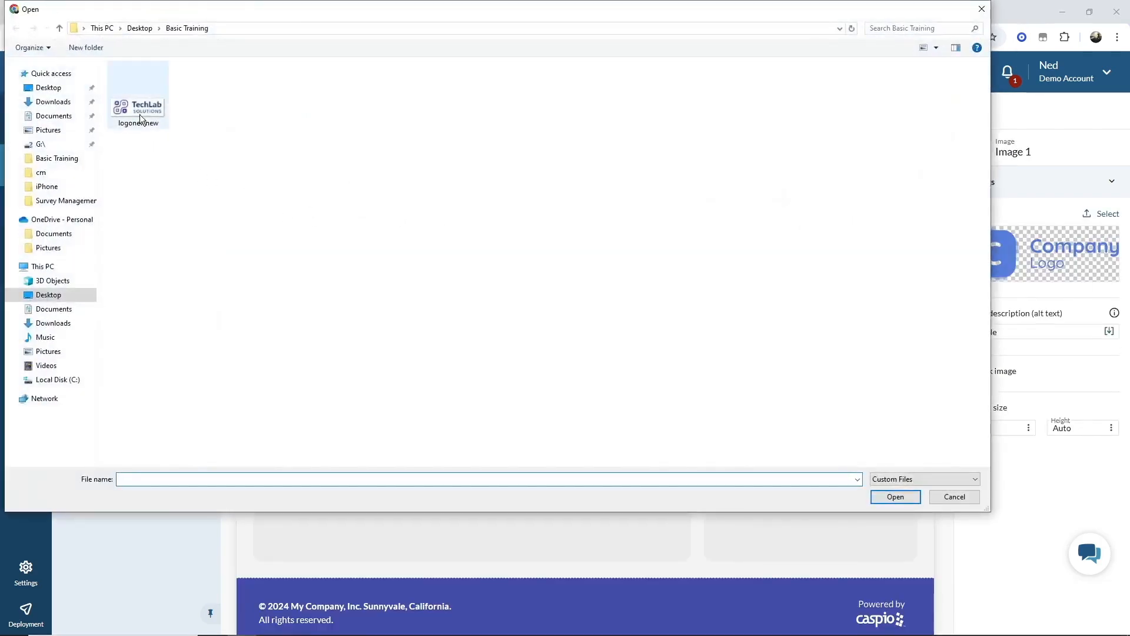
{"action": "double_click", "coordinate": [139, 109]}
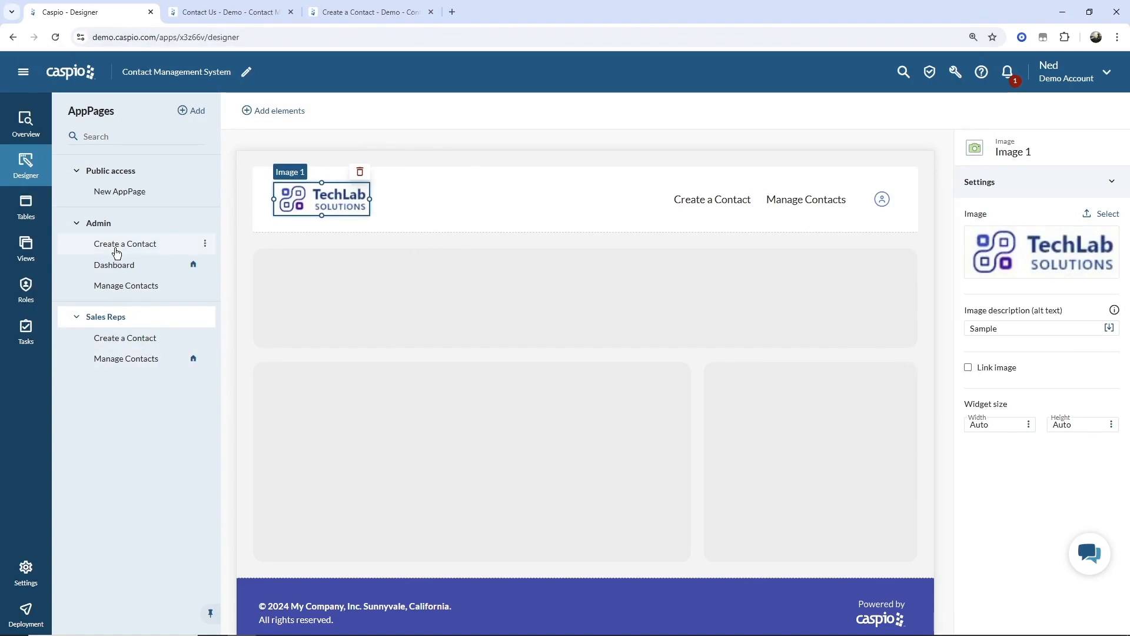
- Add a Contact Details AppPage to the Admin segment and show the Admin layout
{"action": "left_click", "coordinate": [199, 112]}
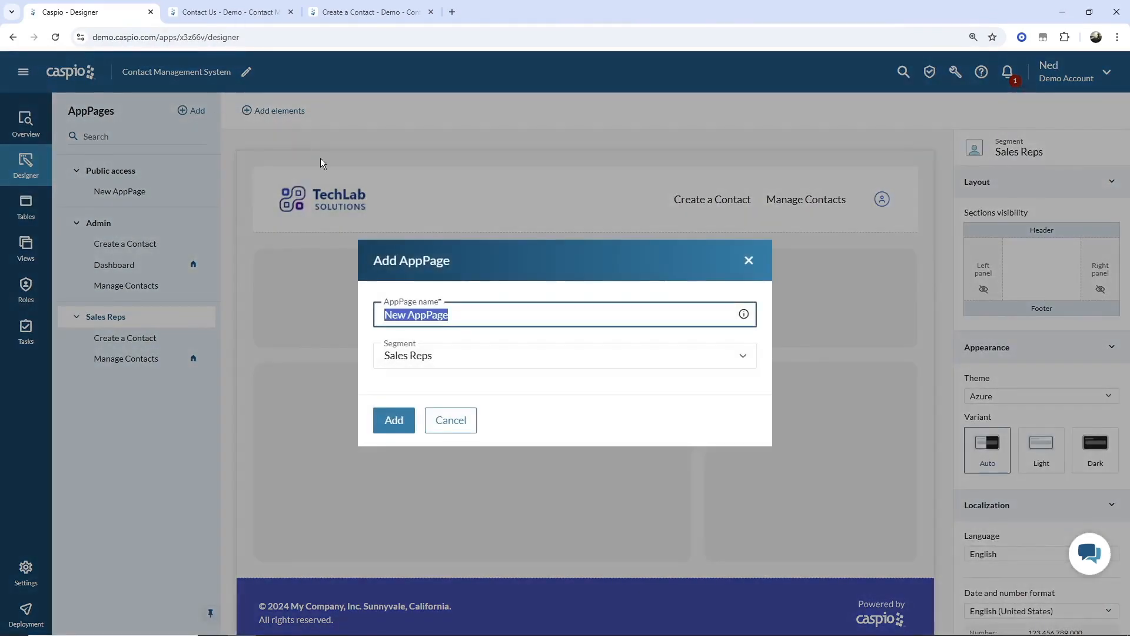
{"action": "left_click", "coordinate": [451, 361]}
{"action": "left_click", "coordinate": [437, 405]}
{"action": "left_click_drag", "start_coordinate": [458, 316], "coordinate": [321, 315]}
{"action": "type", "text": "Contact Details"}
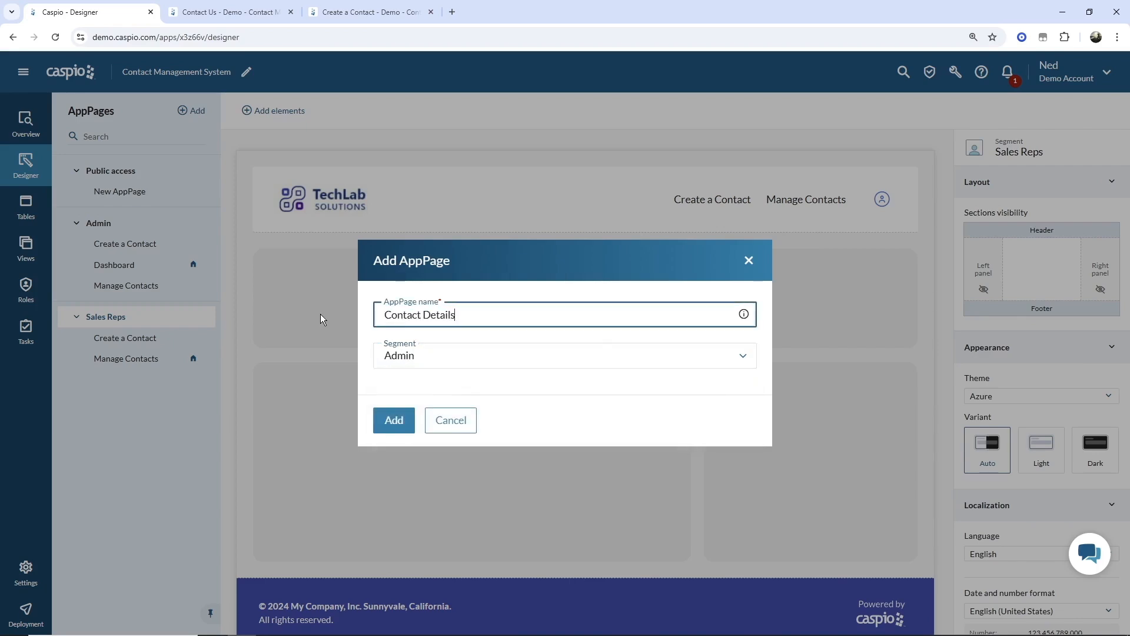
{"action": "left_click", "coordinate": [399, 424]}
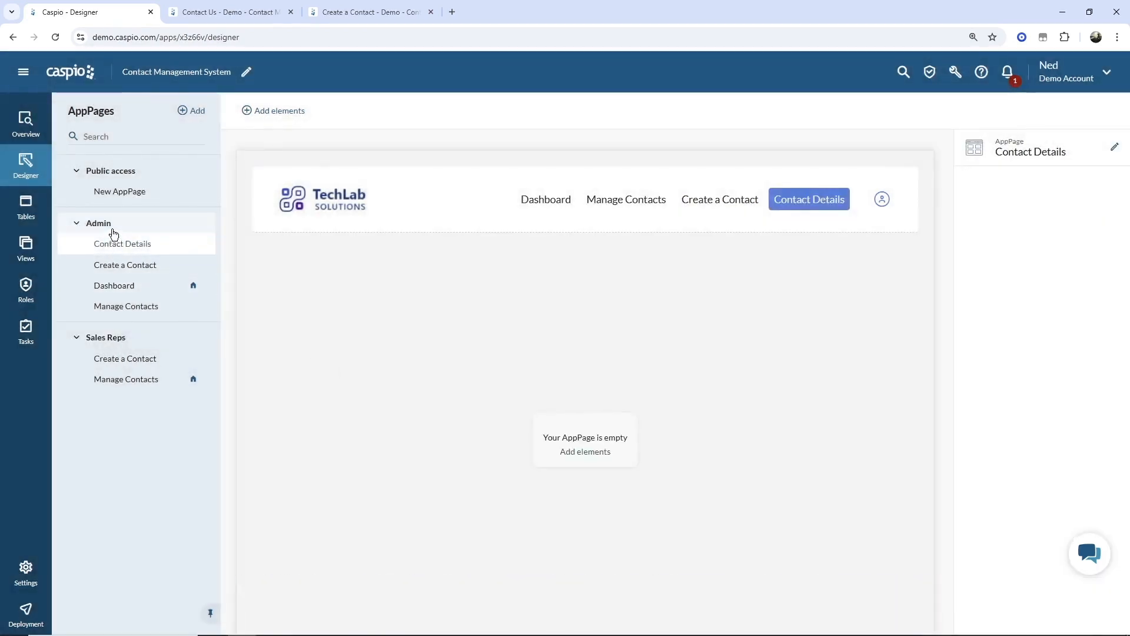
{"action": "left_click", "coordinate": [113, 228]}
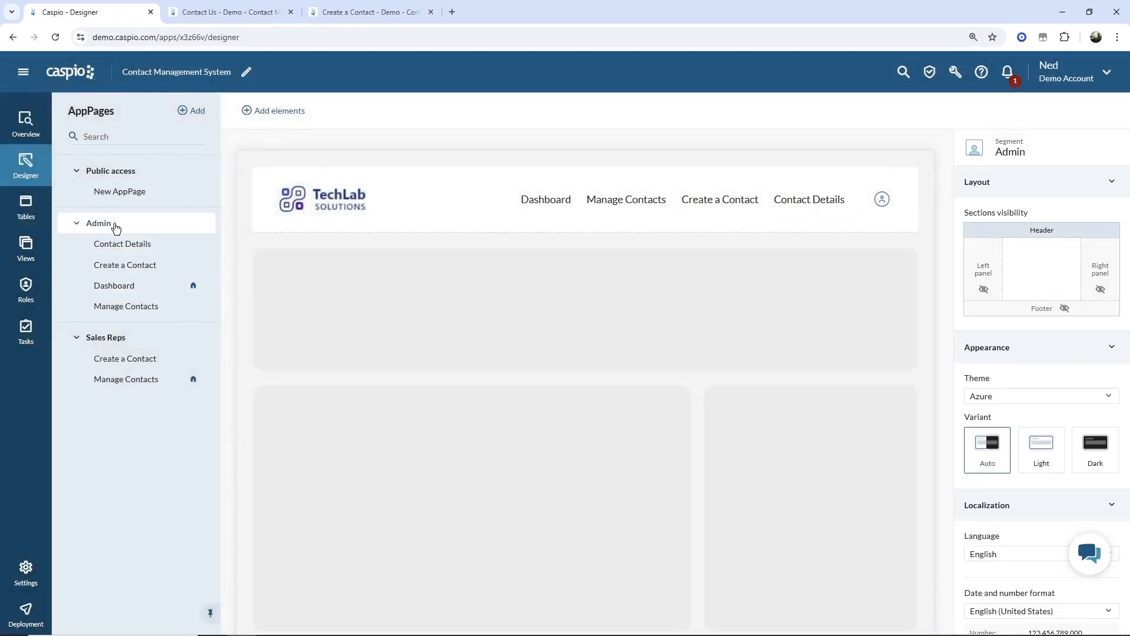
- Hide the Contact Details item in the Admin header's Menu 1
{"action": "left_click", "coordinate": [809, 200]}
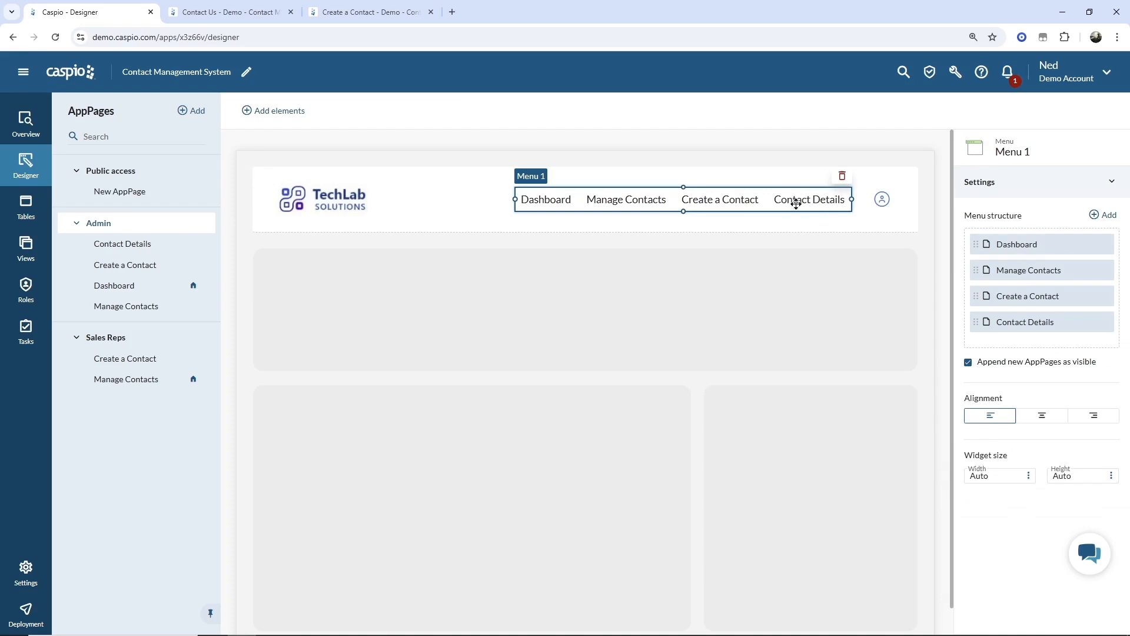
{"action": "mouse_move", "coordinate": [1020, 322]}
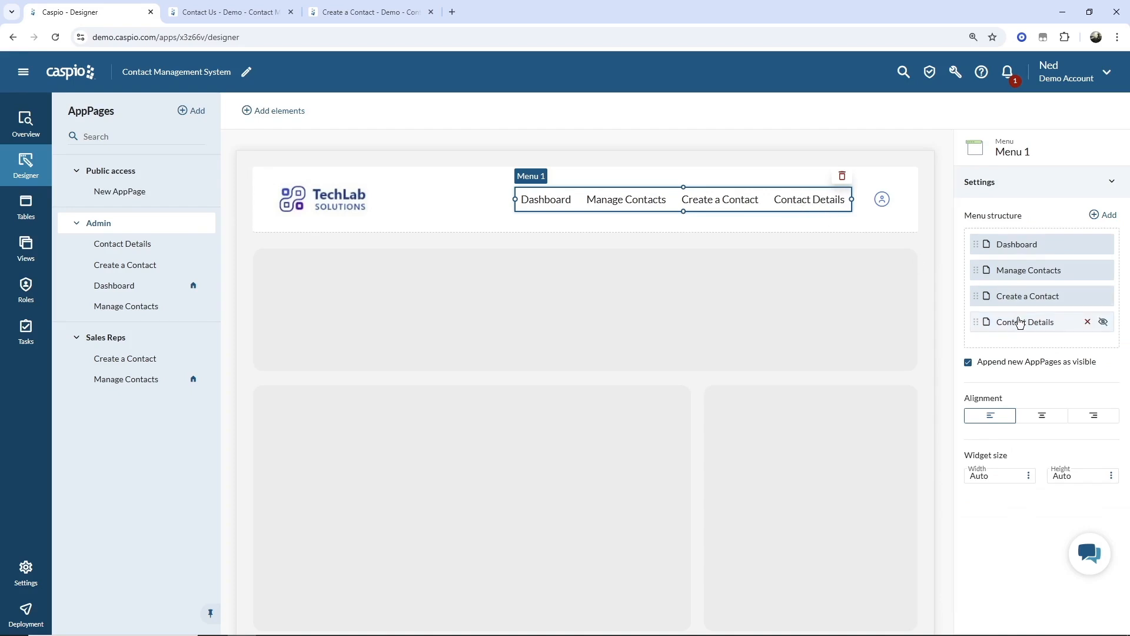
{"action": "left_click", "coordinate": [1103, 322]}
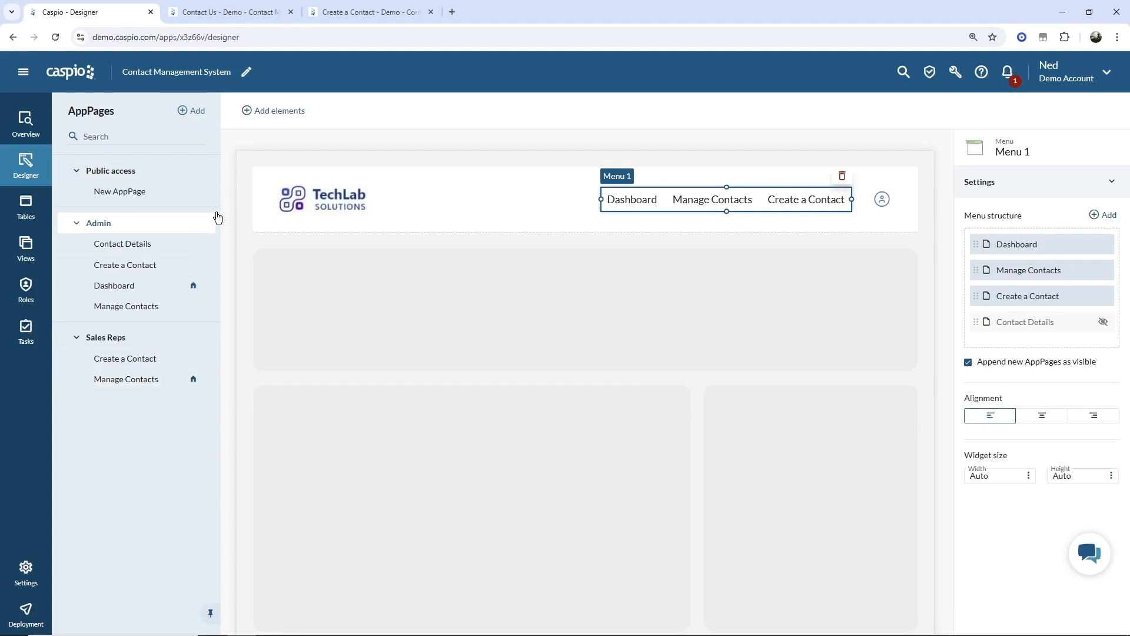
- Duplicate the Contact Details AppPage into the Sales Reps segment, dropping the ' - copy' suffix
{"action": "left_click", "coordinate": [205, 244]}
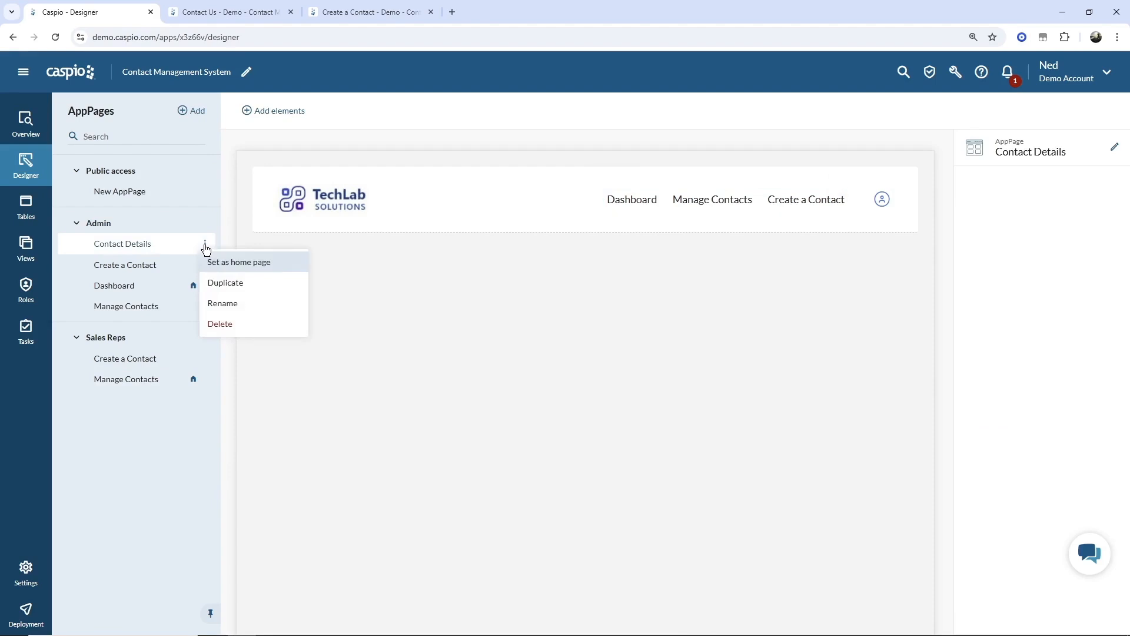
{"action": "left_click", "coordinate": [226, 282]}
{"action": "left_click", "coordinate": [406, 356]}
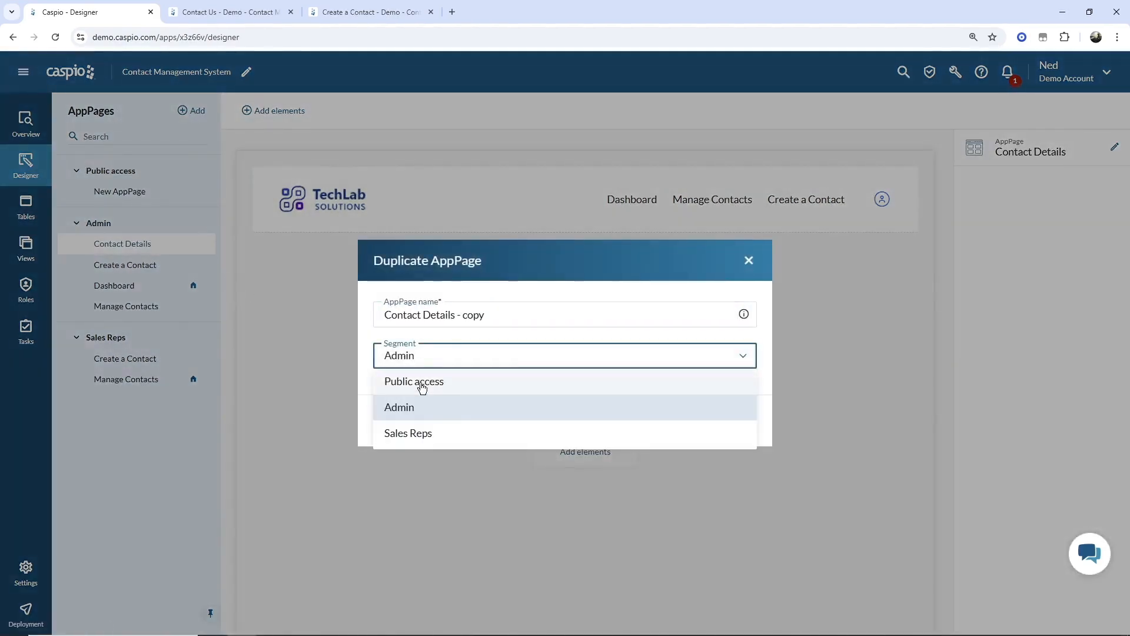
{"action": "left_click", "coordinate": [421, 435]}
{"action": "left_click_drag", "start_coordinate": [456, 315], "coordinate": [535, 318]}
{"action": "key", "text": "BackSpace"}
{"action": "left_click", "coordinate": [424, 422]}
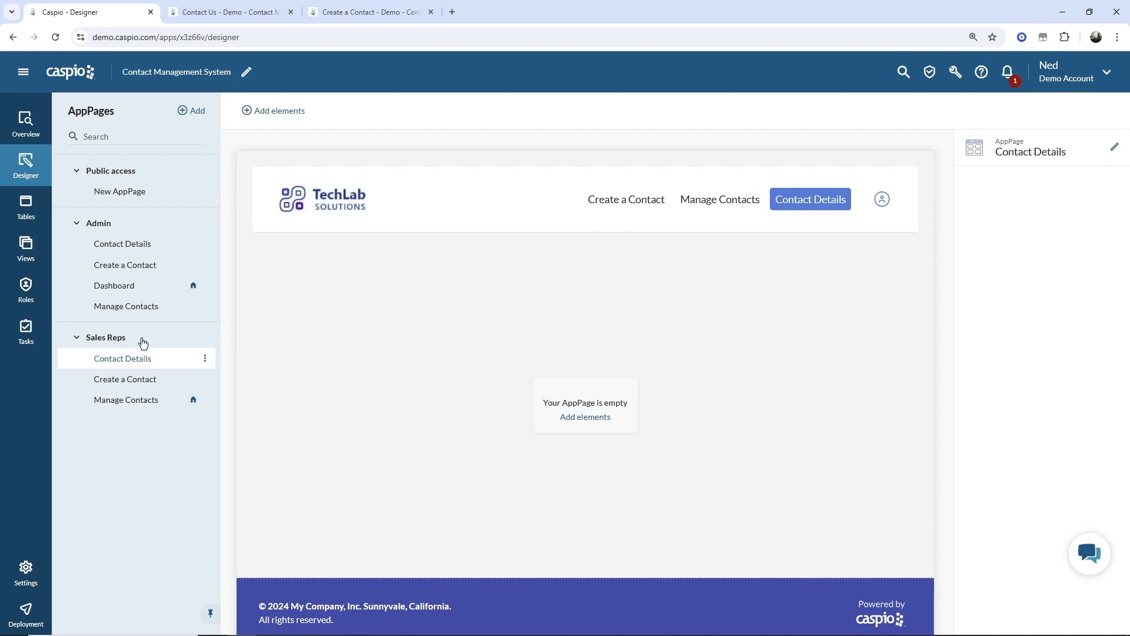
- Rename the Public access segment's New AppPage to 'Contact Us'
{"action": "left_click", "coordinate": [125, 176]}
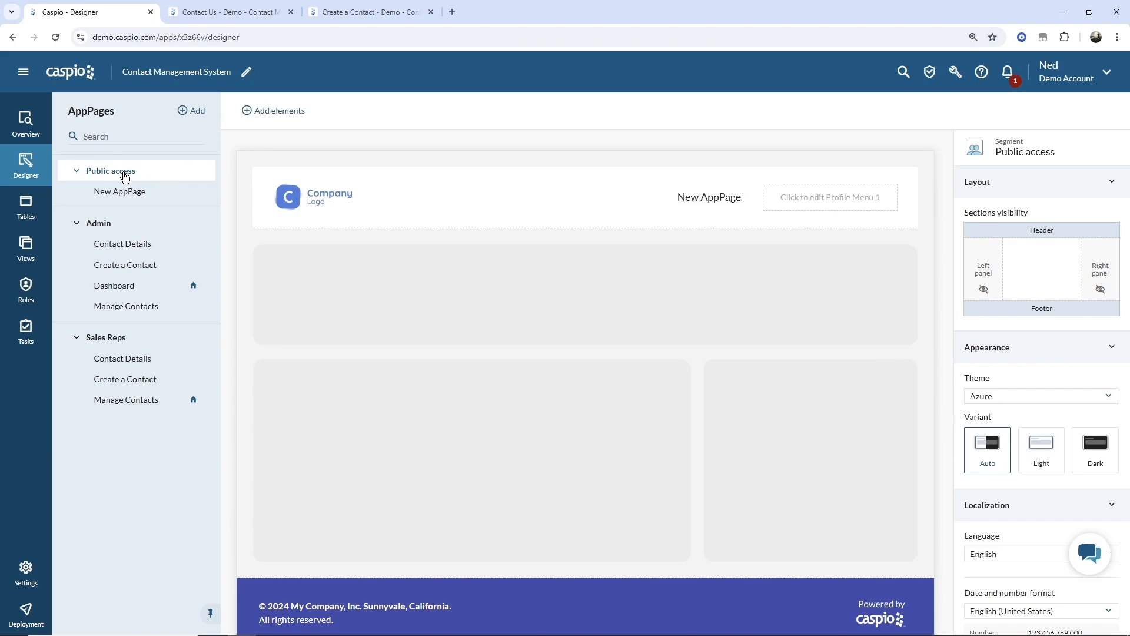
{"action": "left_click", "coordinate": [121, 193]}
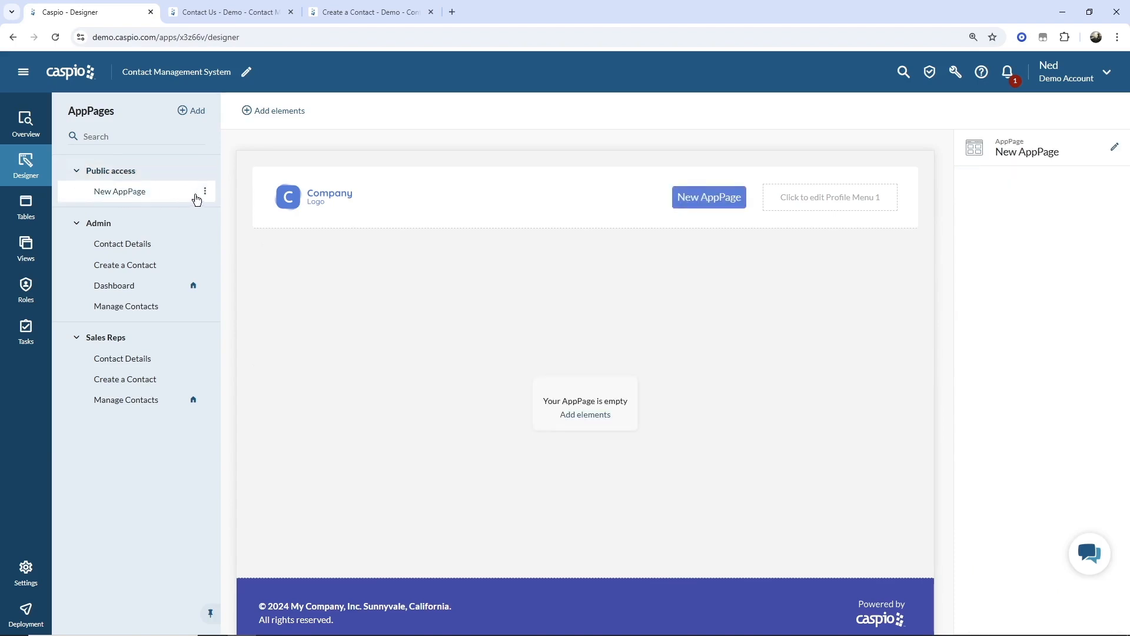
{"action": "left_click", "coordinate": [205, 191]}
{"action": "left_click", "coordinate": [212, 230]}
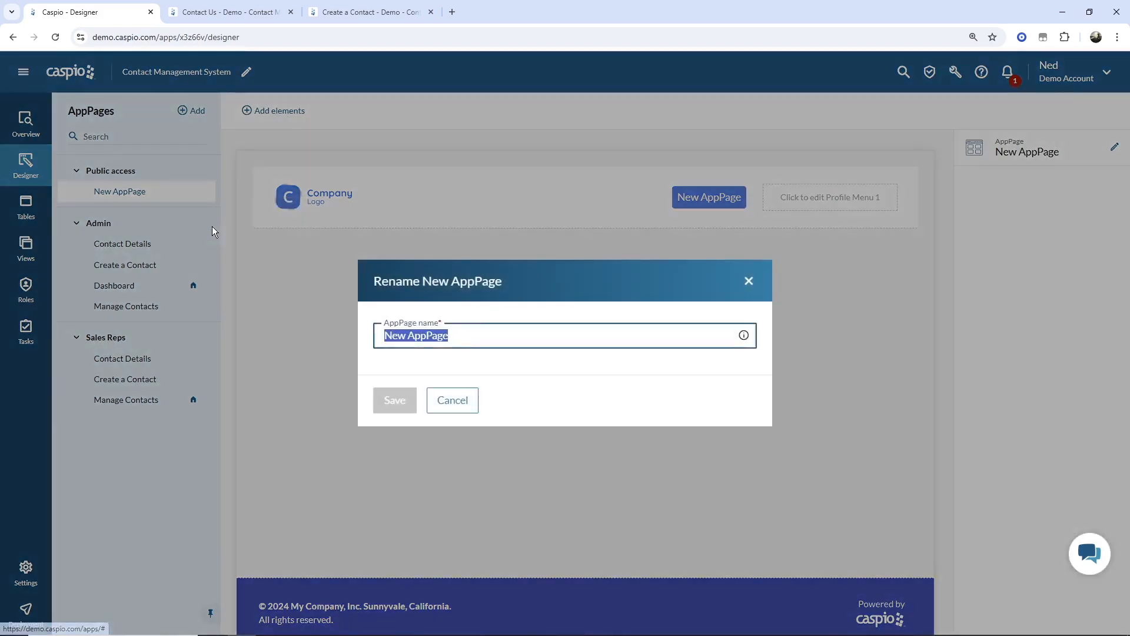
{"action": "type", "text": "Contact U"}
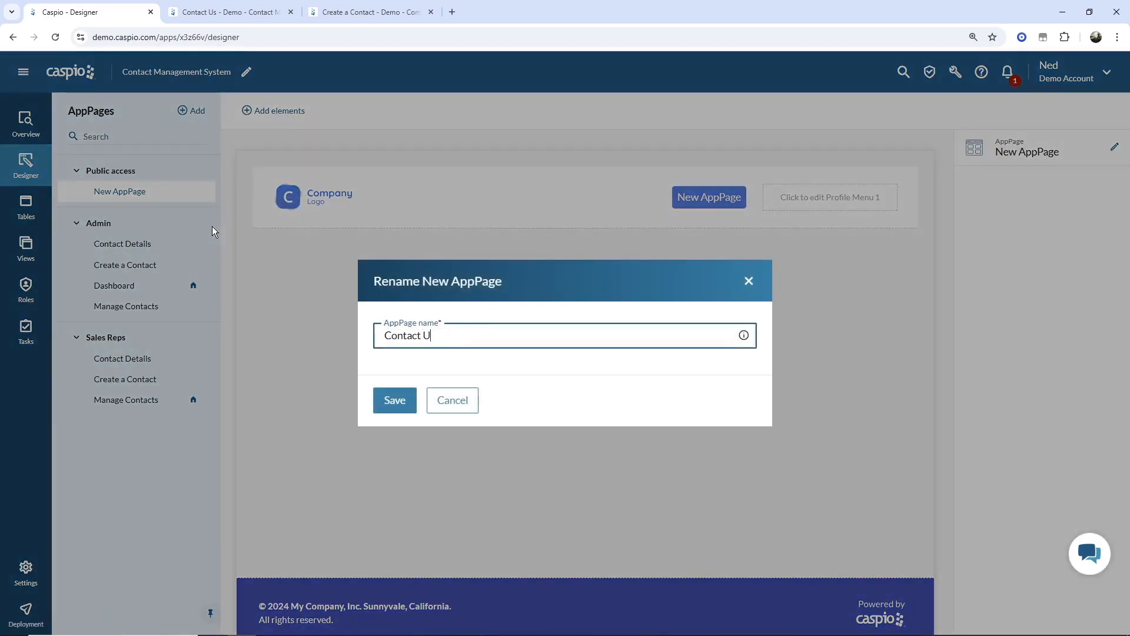
{"action": "type", "text": "s"}
{"action": "key", "text": "Return"}
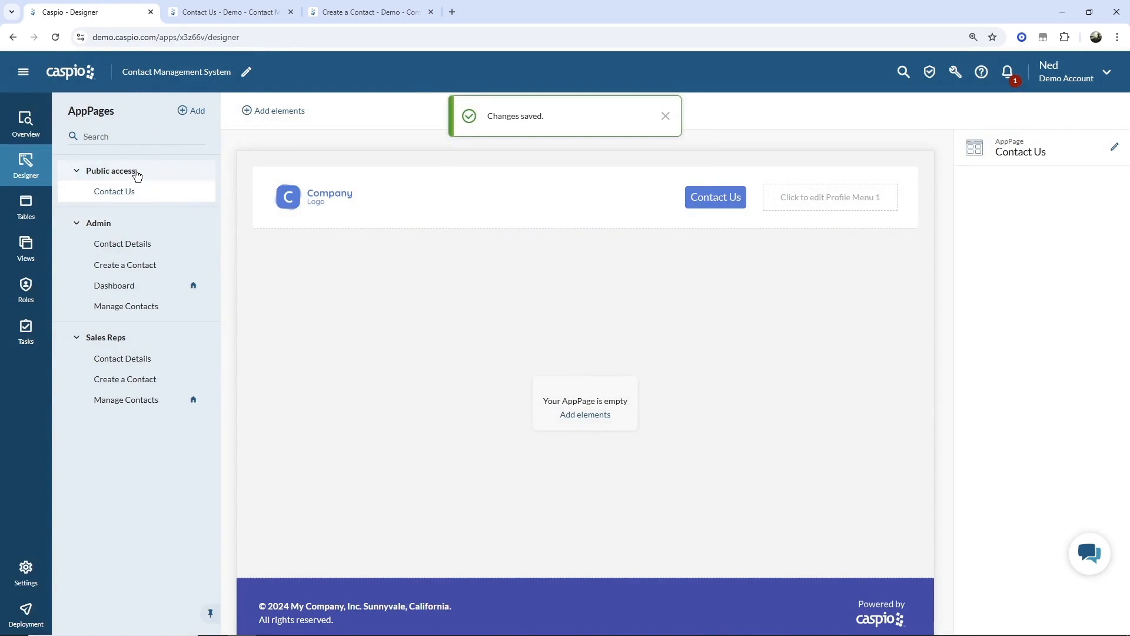
{"action": "left_click", "coordinate": [77, 172]}
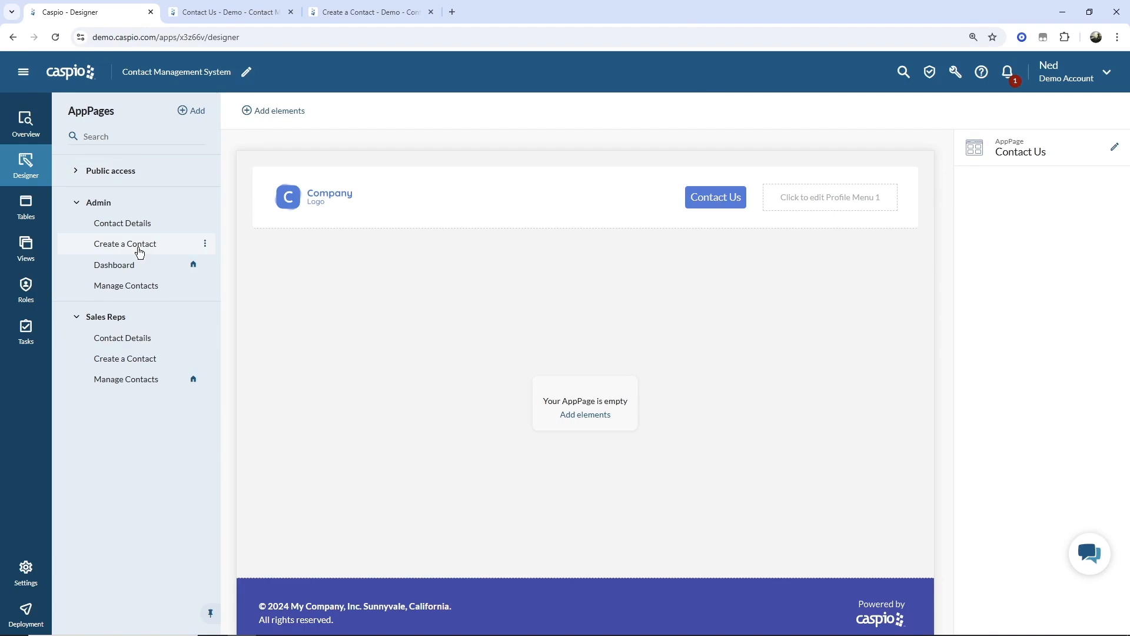
{"action": "left_click", "coordinate": [77, 171]}
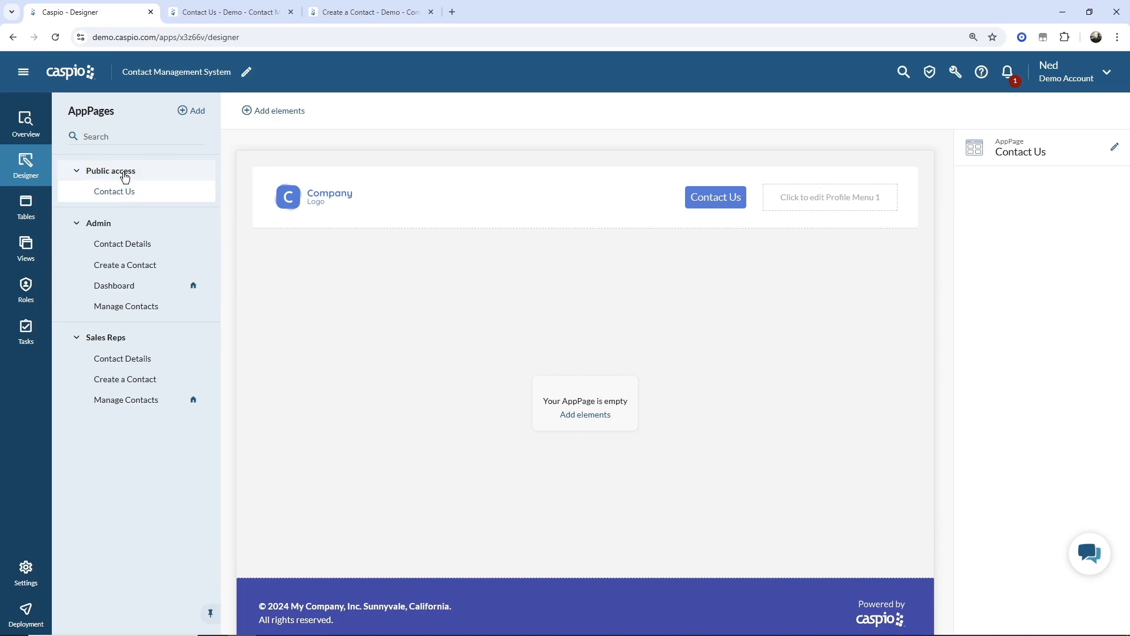
- Review the widgets available for Public access and the elements for the Contact Us page
{"action": "left_click", "coordinate": [125, 177]}
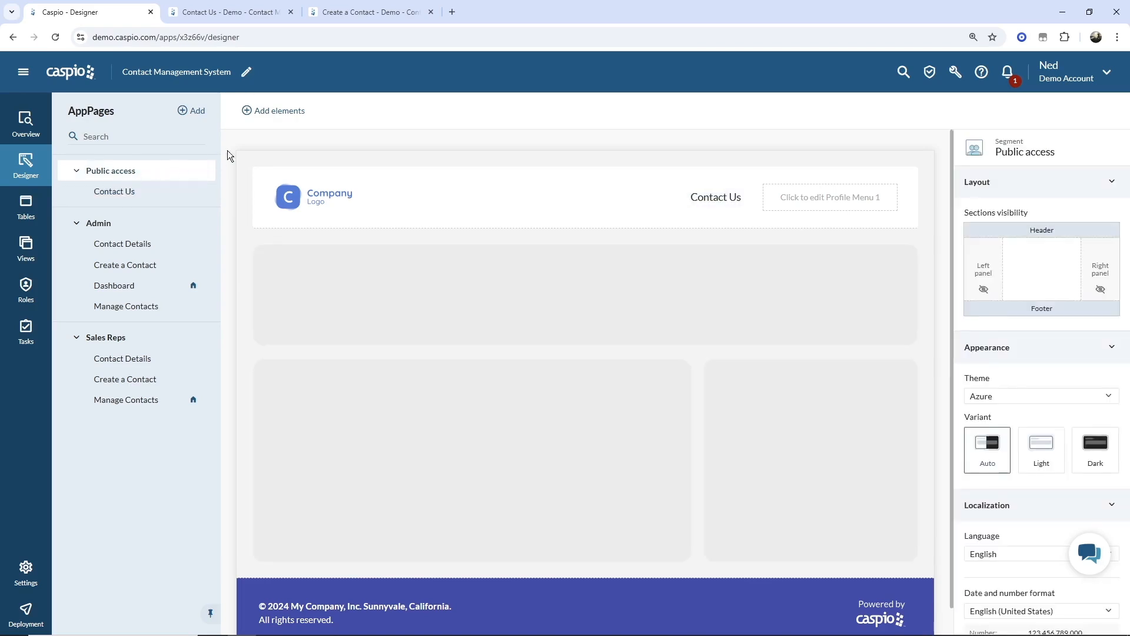
{"action": "left_click", "coordinate": [283, 115]}
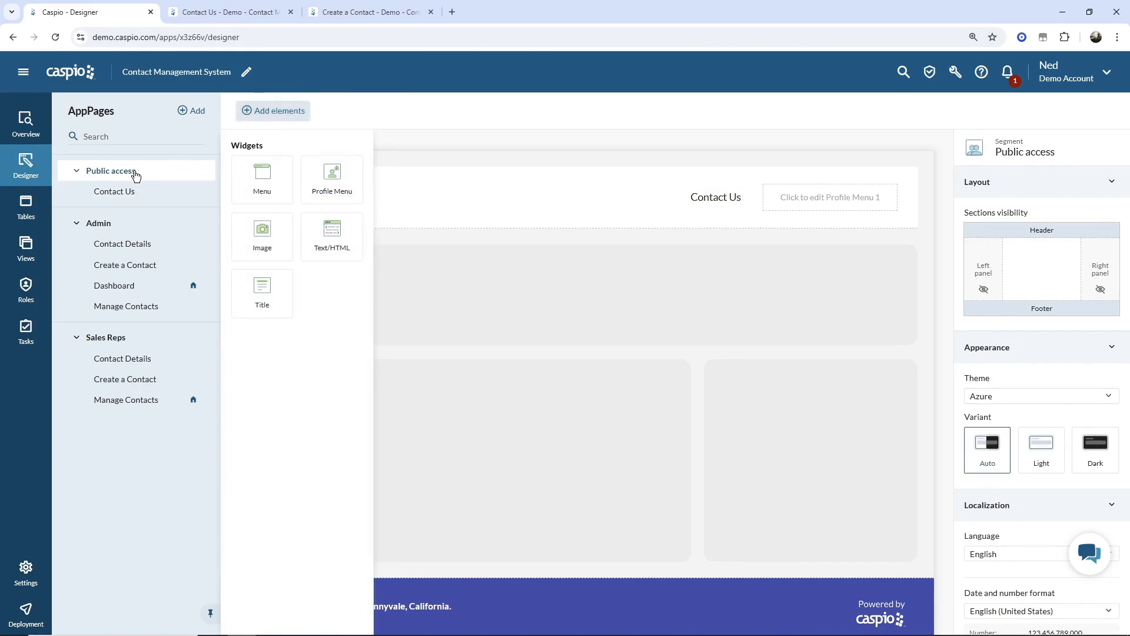
{"action": "left_click", "coordinate": [343, 103]}
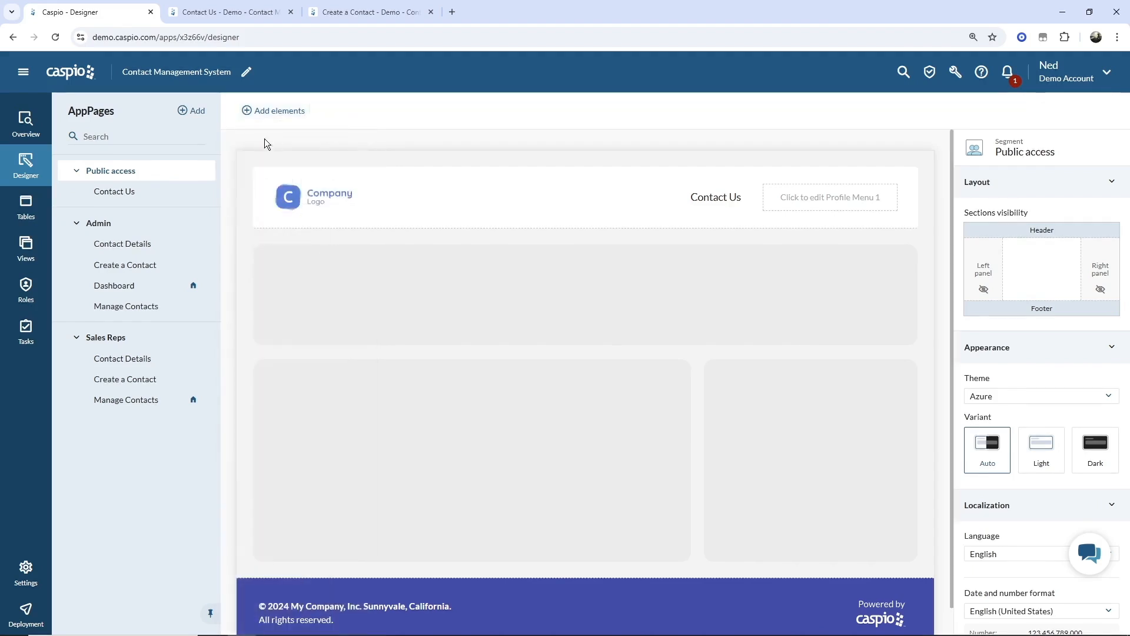
{"action": "left_click", "coordinate": [132, 193]}
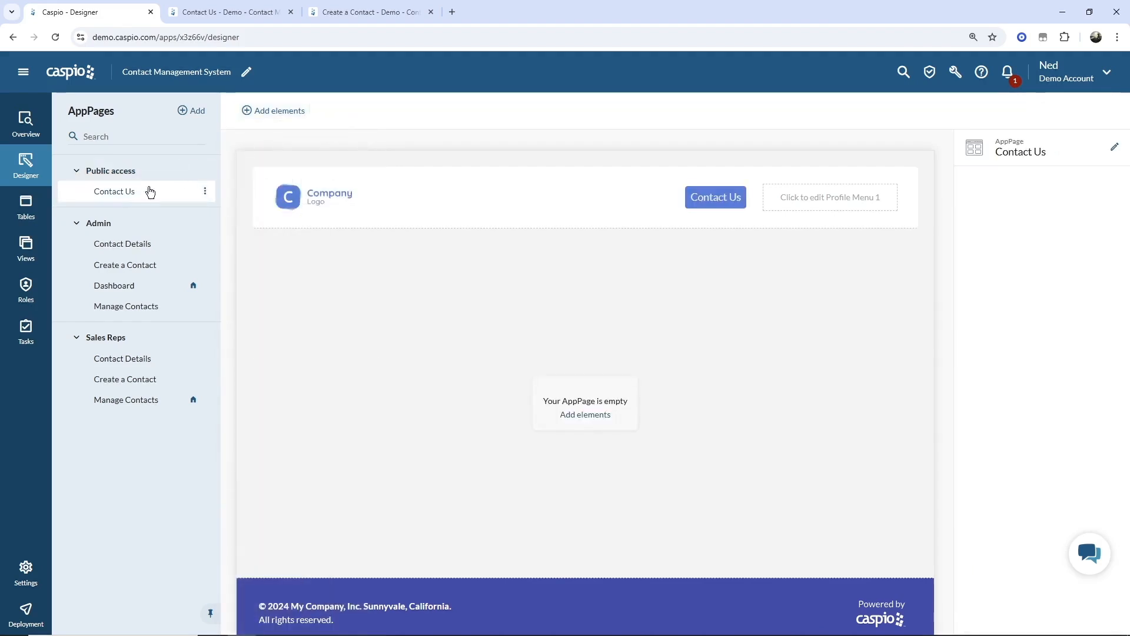
{"action": "left_click", "coordinate": [276, 113]}
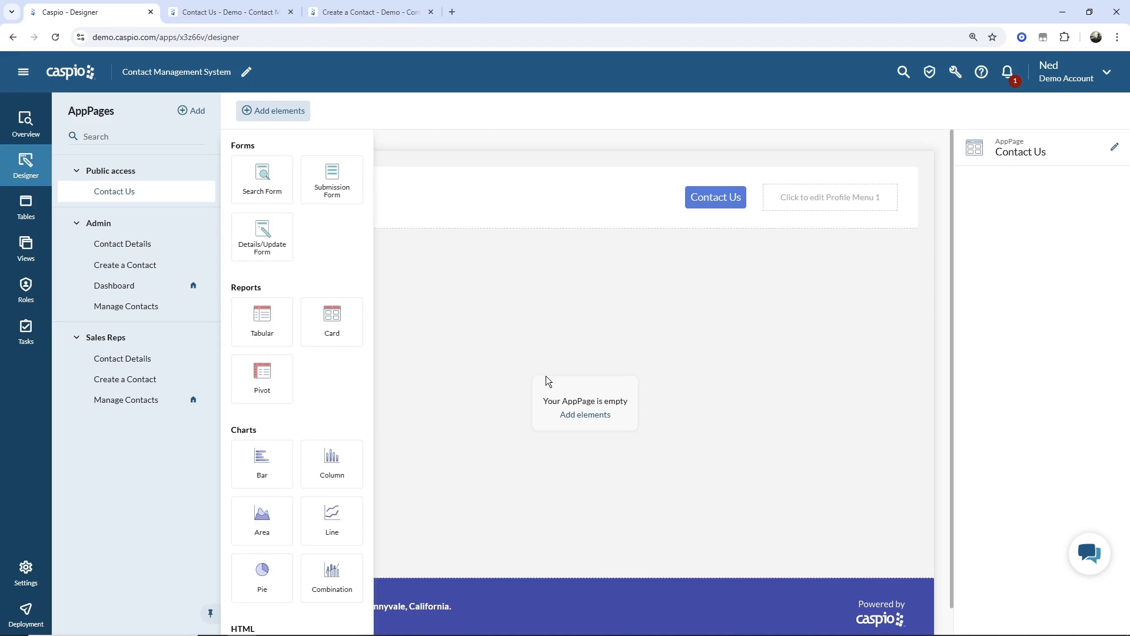
{"action": "left_click", "coordinate": [457, 115]}
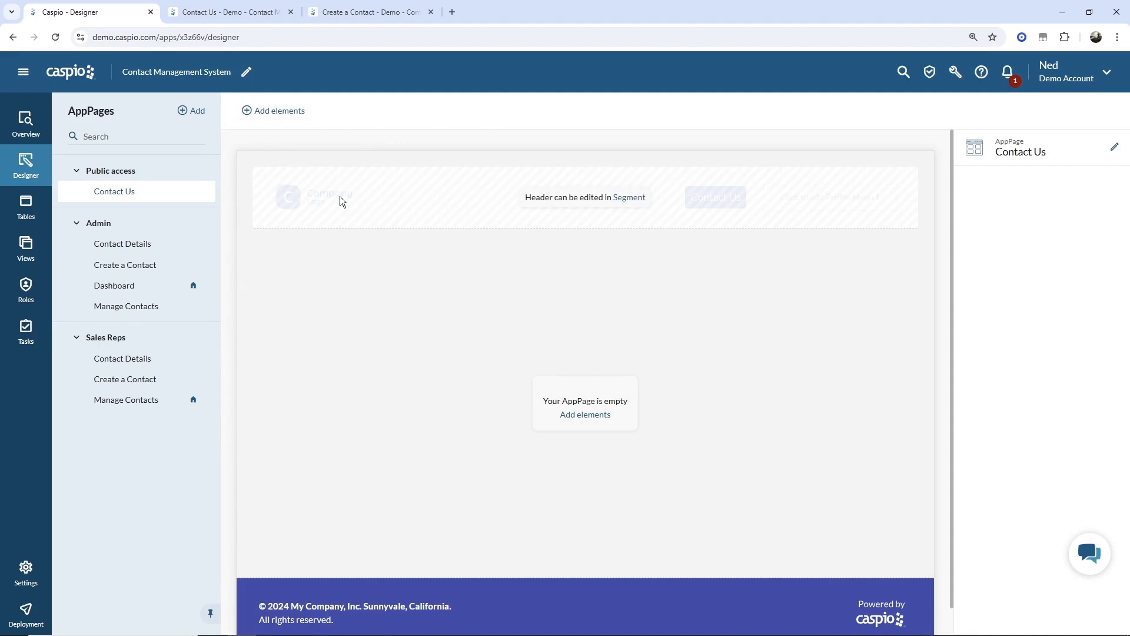
- Replace the Public access header's Company logo with the logonewnew image
{"action": "left_click", "coordinate": [129, 175]}
{"action": "left_click", "coordinate": [312, 197]}
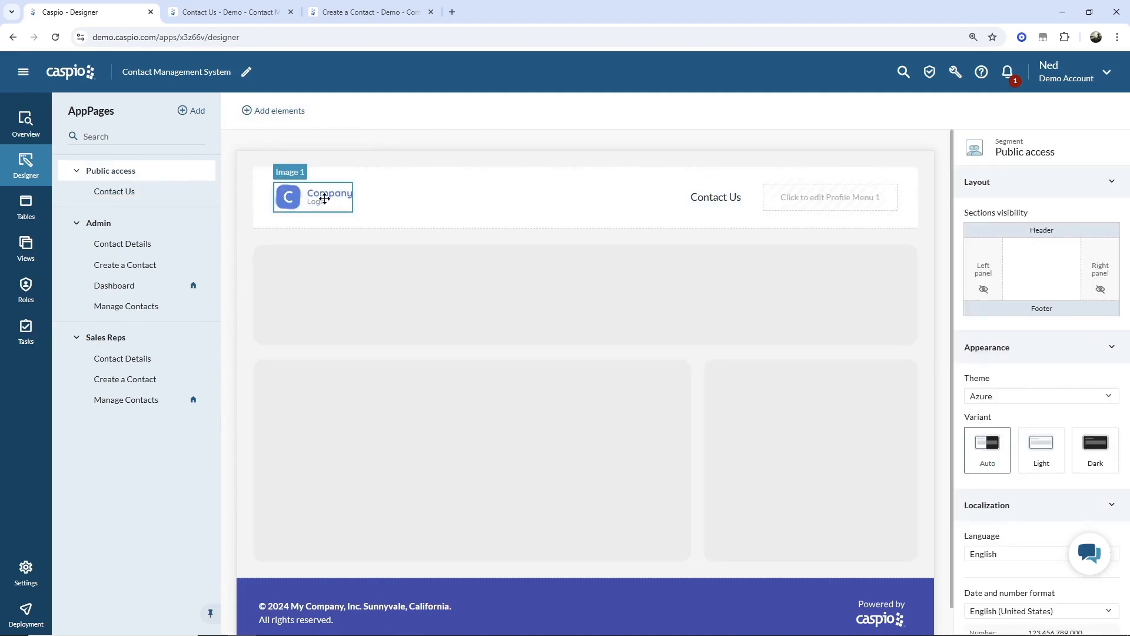
{"action": "left_click", "coordinate": [1085, 217]}
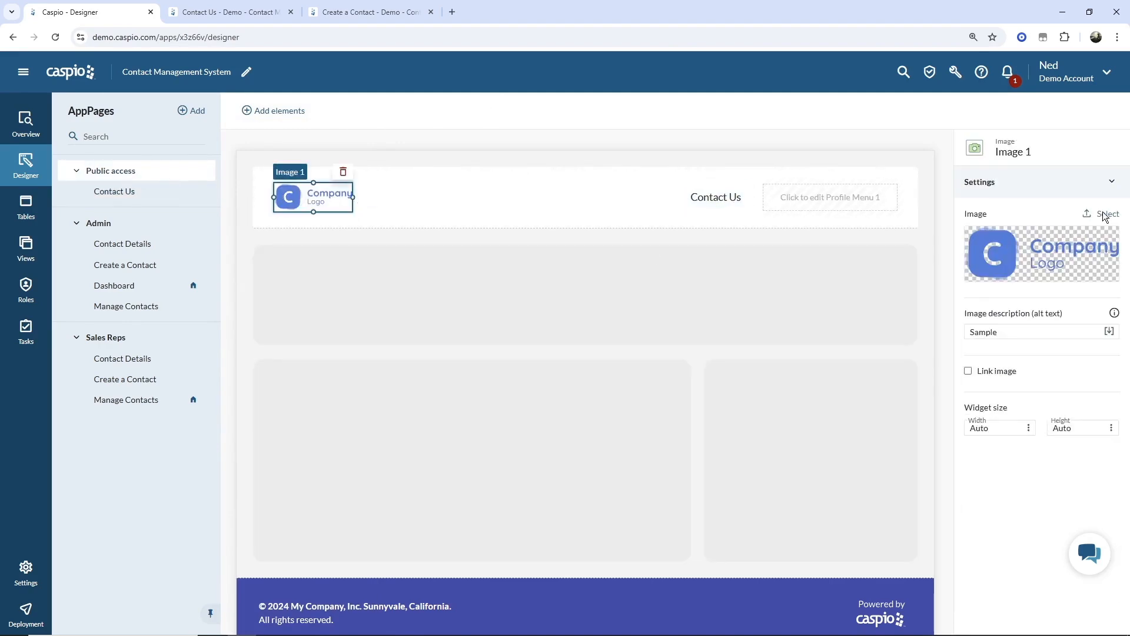
{"action": "left_click", "coordinate": [139, 116]}
{"action": "double_click", "coordinate": [138, 115]}
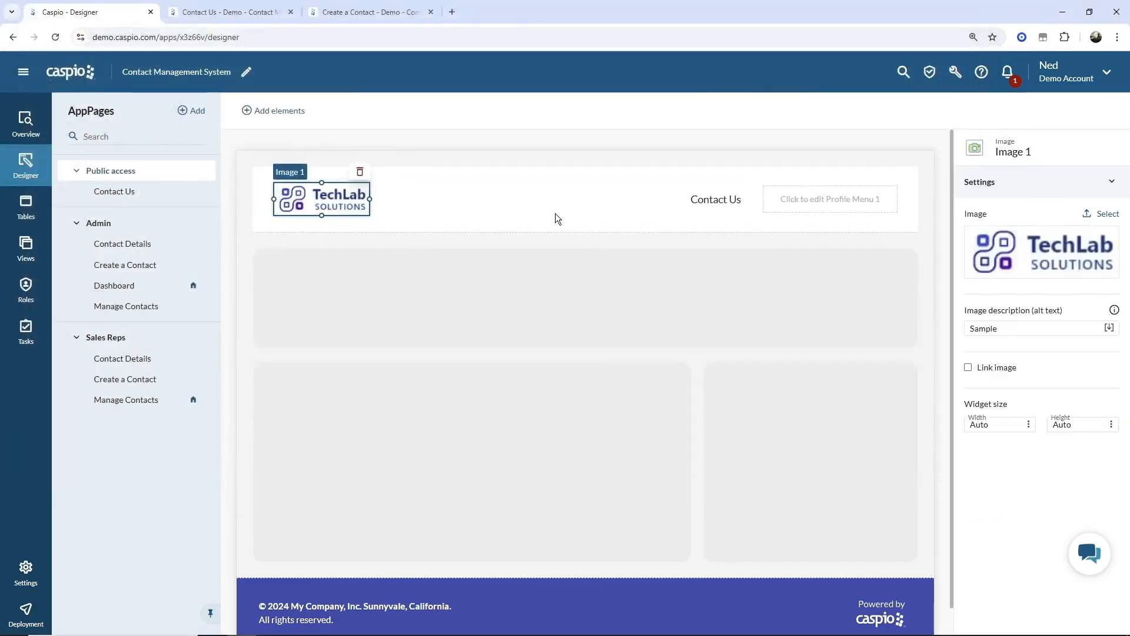
{"action": "left_click", "coordinate": [126, 198]}
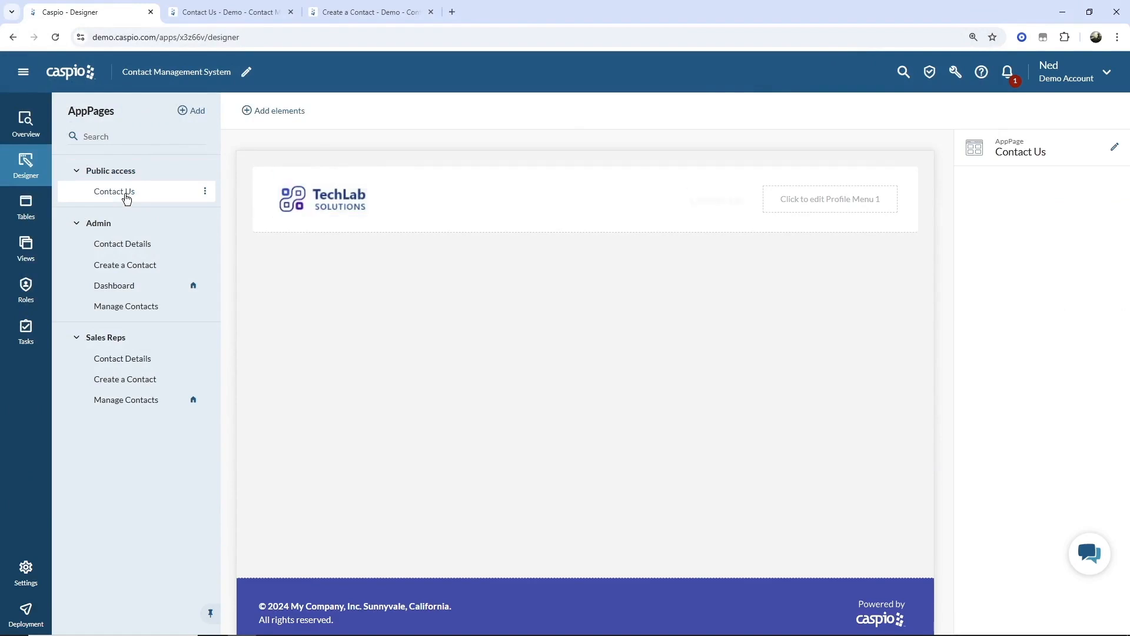
- Place a Submission Form on Contact Us using the cms_demo_contacts table
{"action": "left_click", "coordinate": [282, 112]}
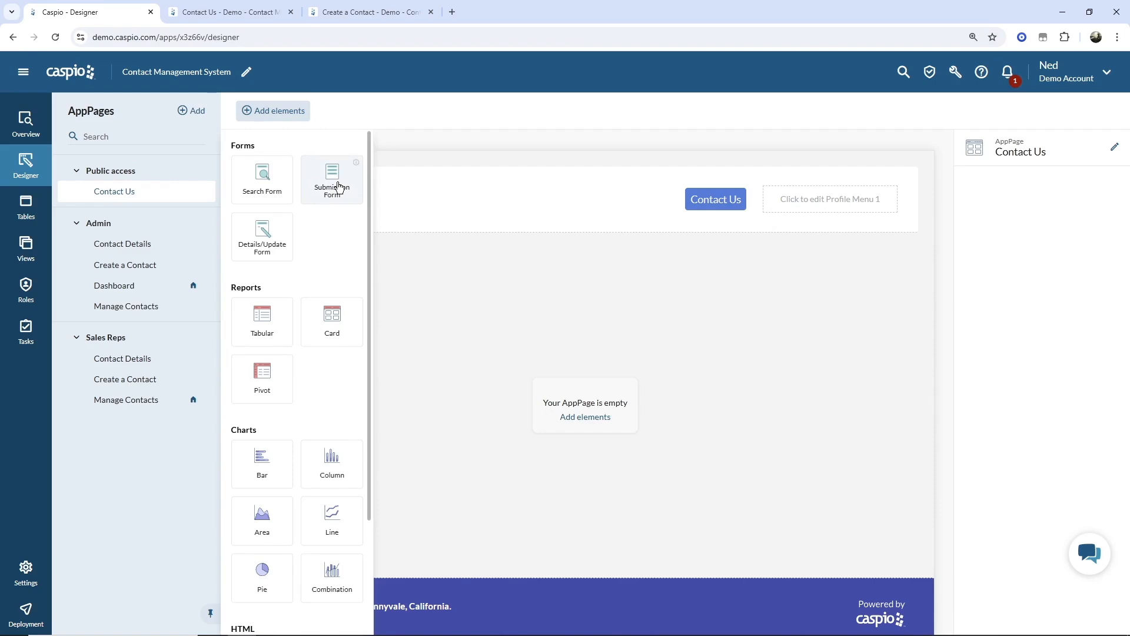
{"action": "left_click_drag", "start_coordinate": [338, 187], "coordinate": [585, 408]}
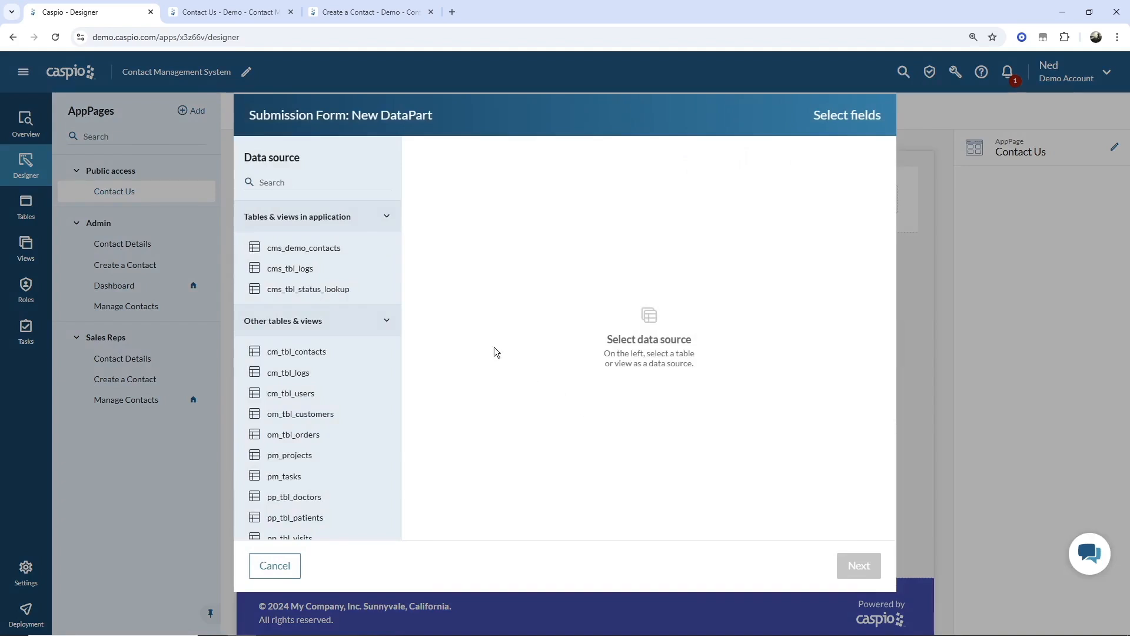
{"action": "left_click", "coordinate": [358, 255]}
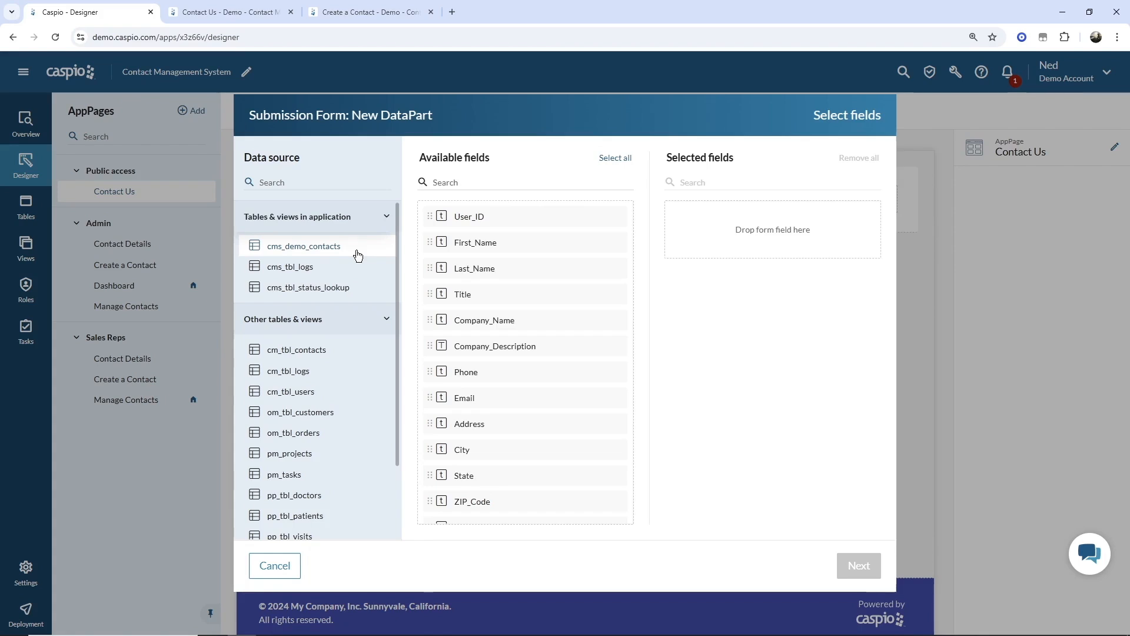
- Select the fields First_Name through ZIP_Code, plus Status and Date_Created, for the form
{"action": "left_click", "coordinate": [479, 243]}
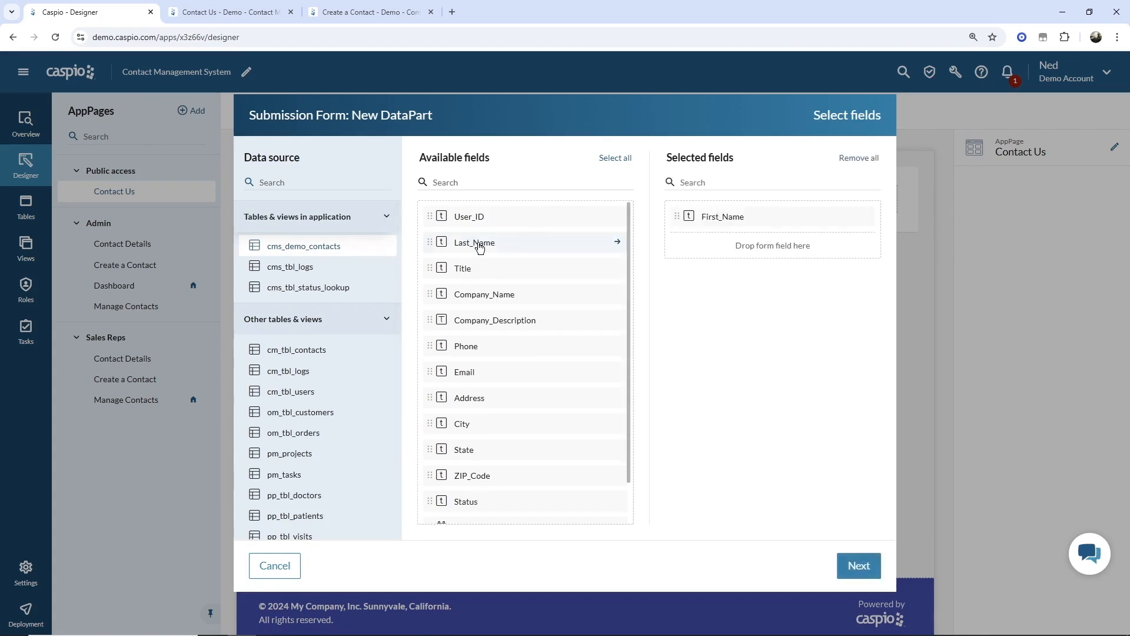
{"action": "left_click", "coordinate": [479, 244]}
{"action": "left_click", "coordinate": [479, 243]}
{"action": "left_click", "coordinate": [479, 244]}
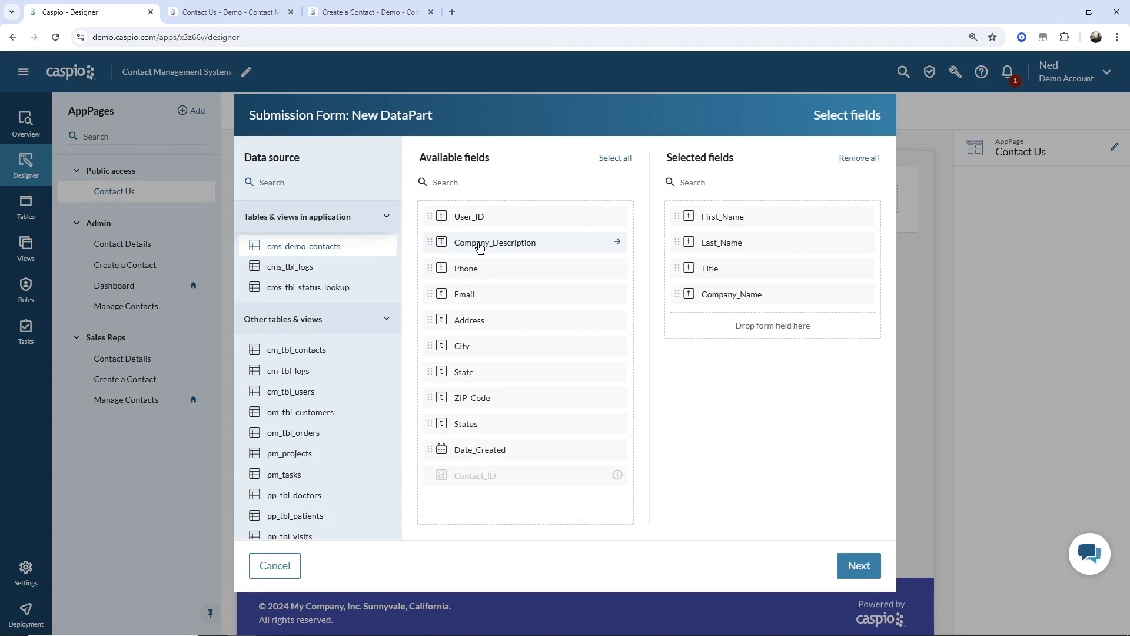
{"action": "left_click", "coordinate": [480, 243]}
{"action": "left_click", "coordinate": [479, 244]}
{"action": "left_click", "coordinate": [479, 243]}
{"action": "left_click", "coordinate": [479, 244]}
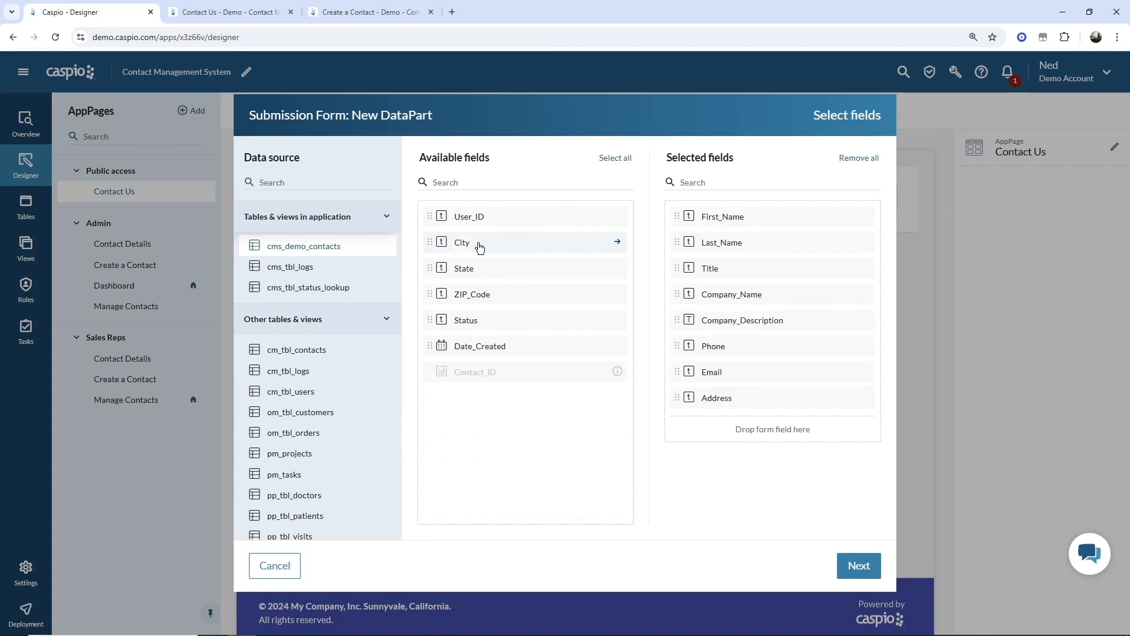
{"action": "left_click", "coordinate": [479, 243]}
{"action": "left_click", "coordinate": [479, 243]}
{"action": "left_click", "coordinate": [479, 243]}
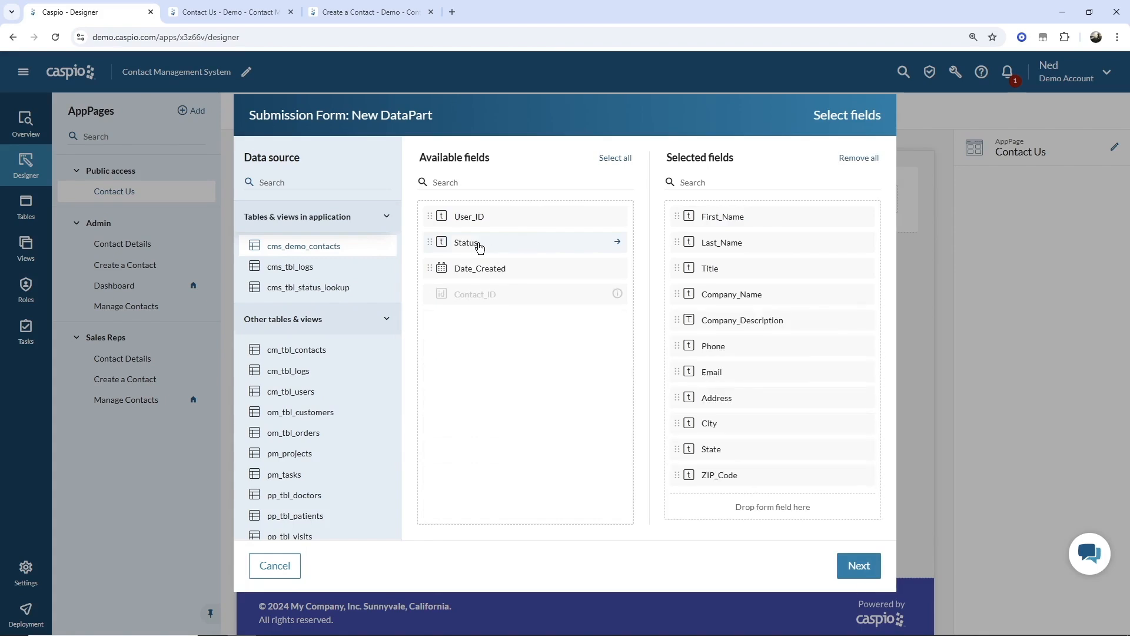
{"action": "left_click", "coordinate": [479, 244]}
{"action": "left_click", "coordinate": [478, 242]}
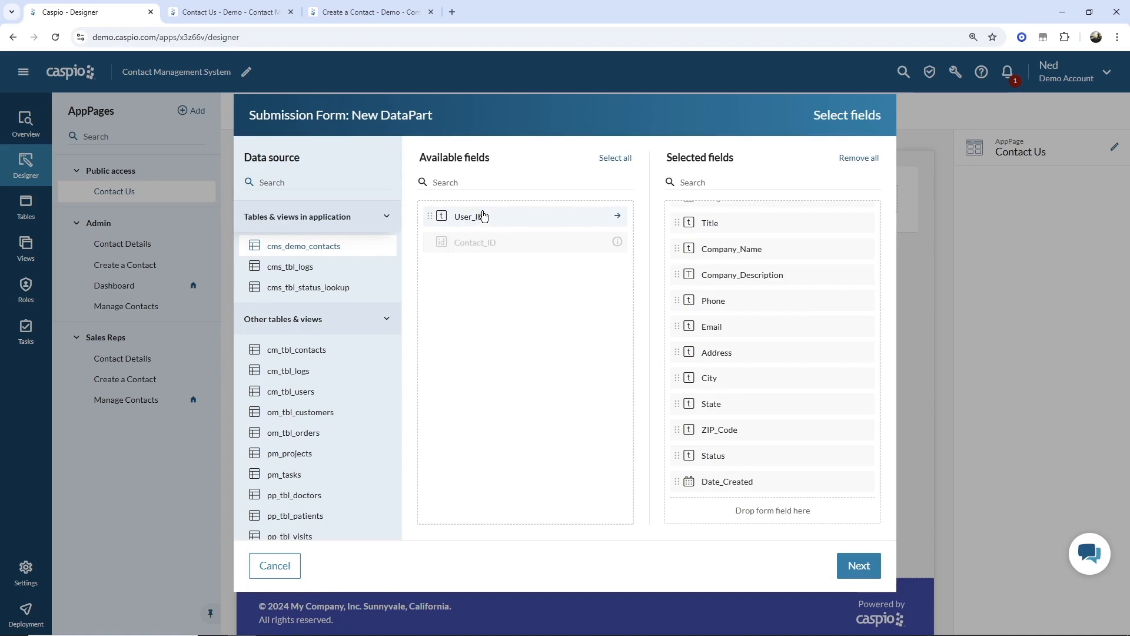
- Make First_Name and Last_Name required with floating labels, side by side on one line
{"action": "left_click", "coordinate": [859, 565]}
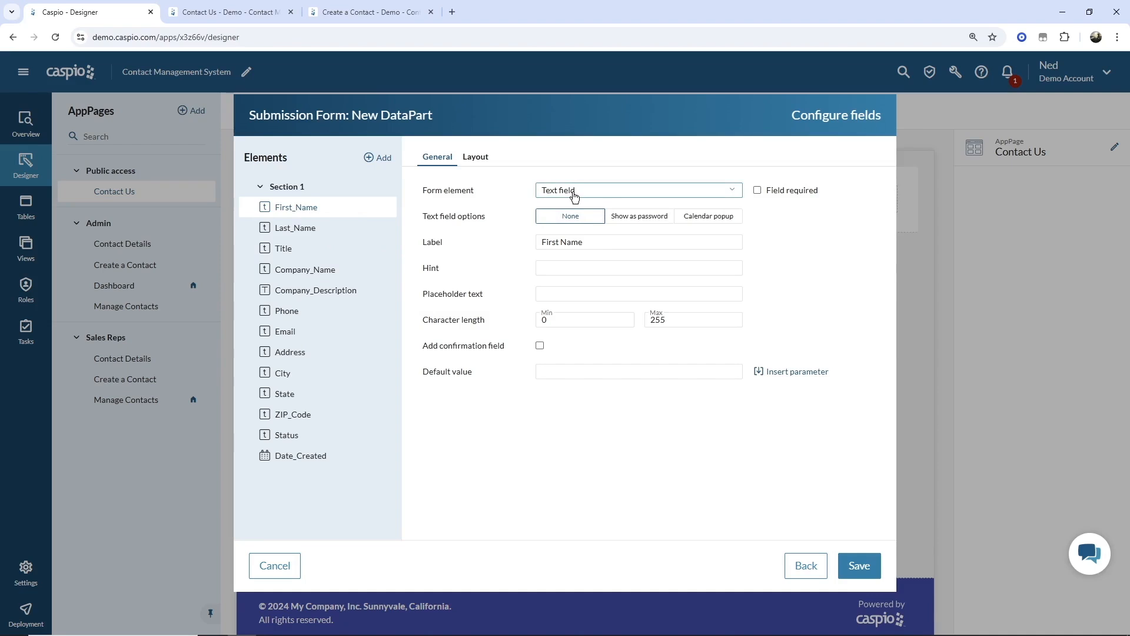
{"action": "left_click", "coordinate": [758, 192]}
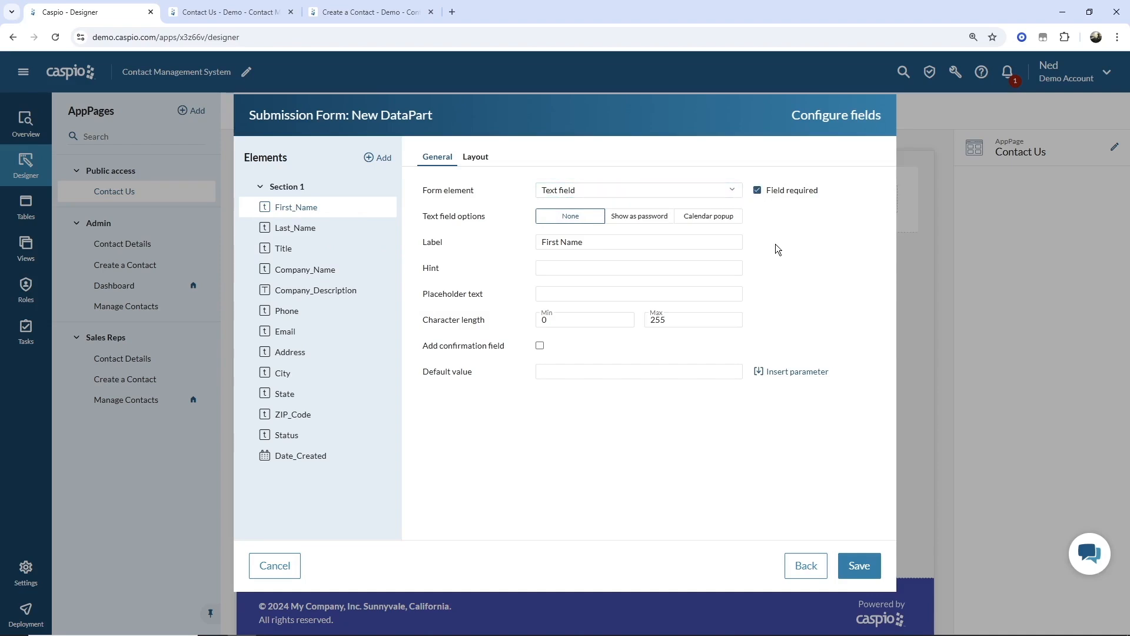
{"action": "left_click", "coordinate": [476, 158]}
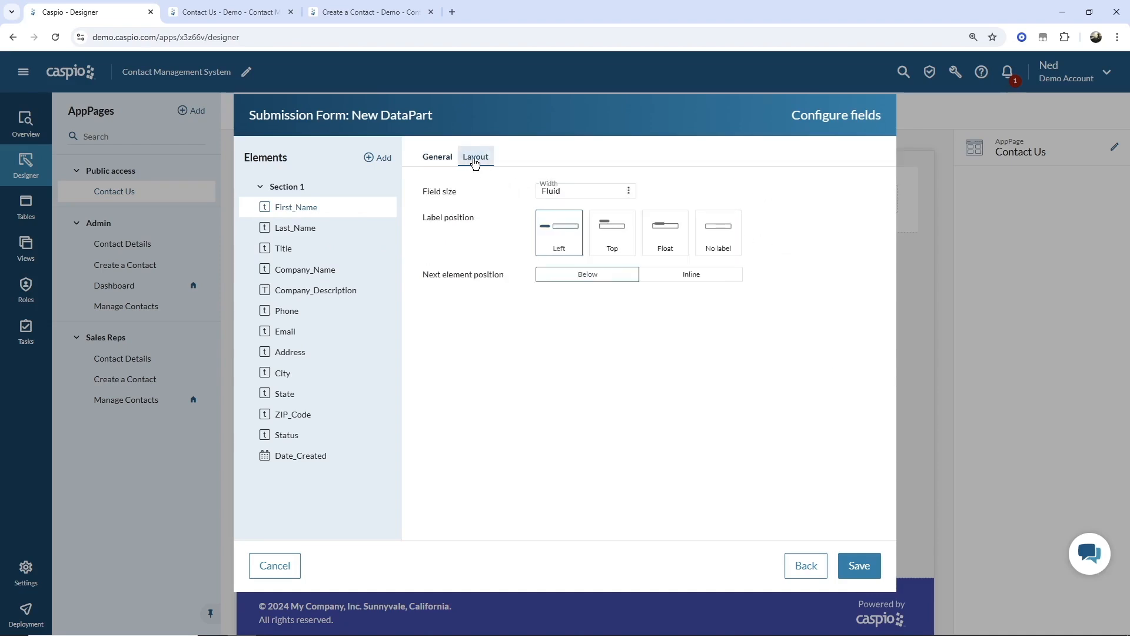
{"action": "left_click", "coordinate": [663, 231]}
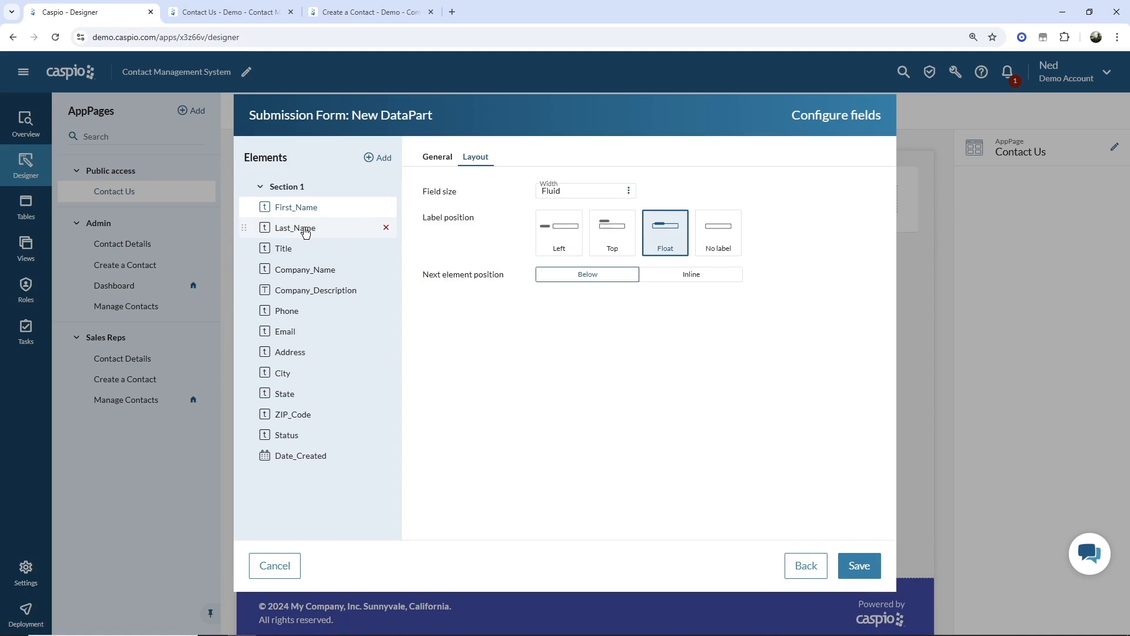
{"action": "left_click", "coordinate": [692, 274]}
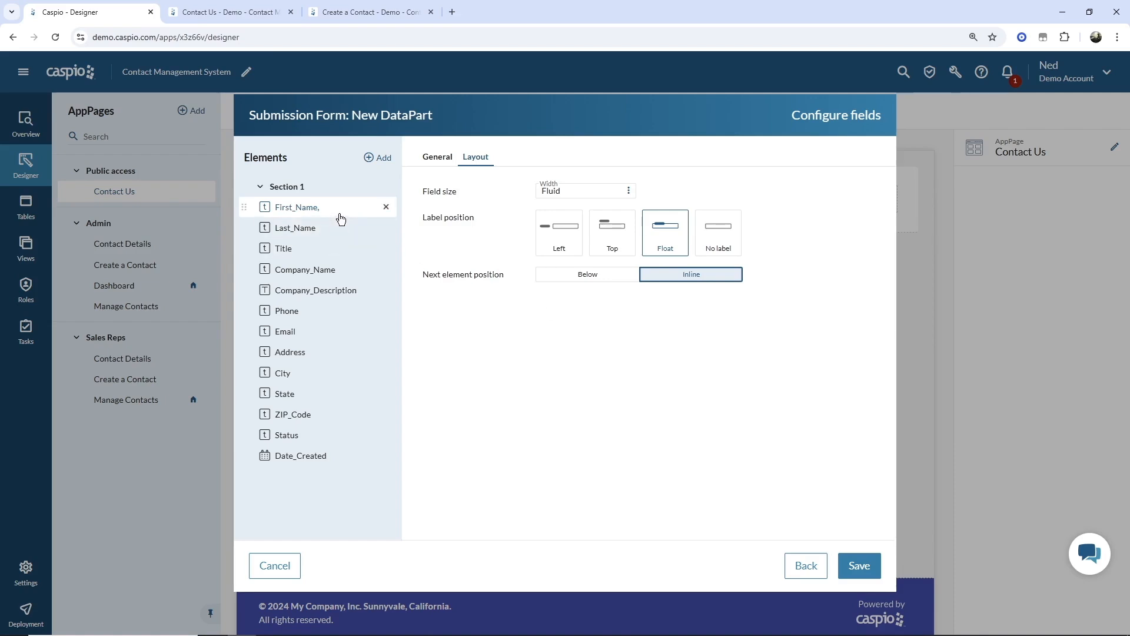
{"action": "left_click", "coordinate": [309, 234]}
{"action": "left_click", "coordinate": [677, 231]}
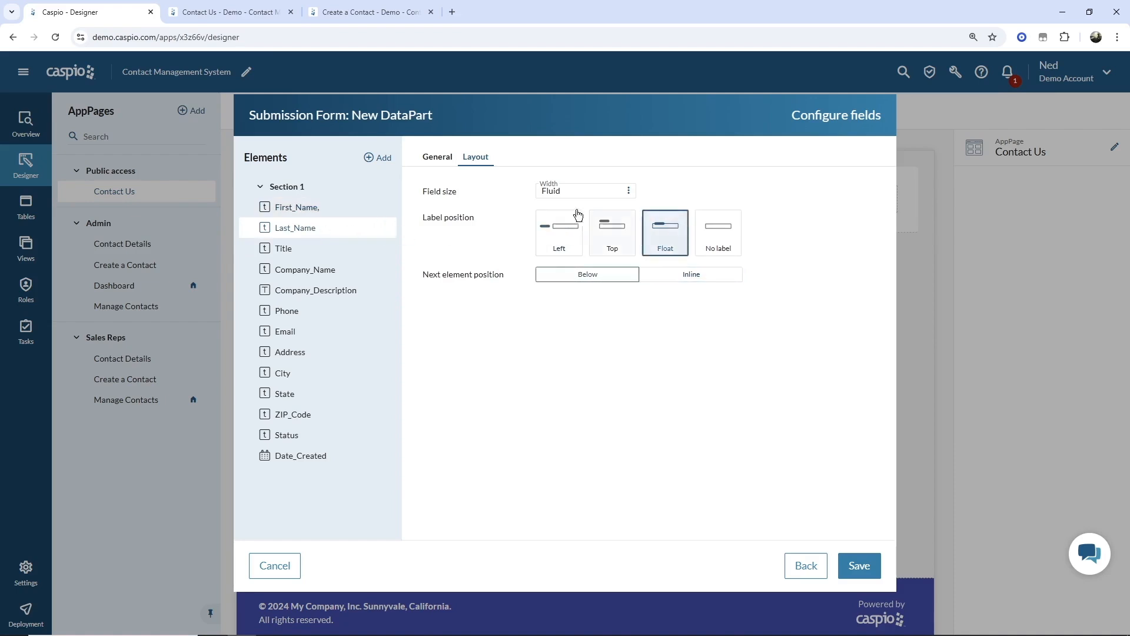
{"action": "left_click", "coordinate": [438, 158]}
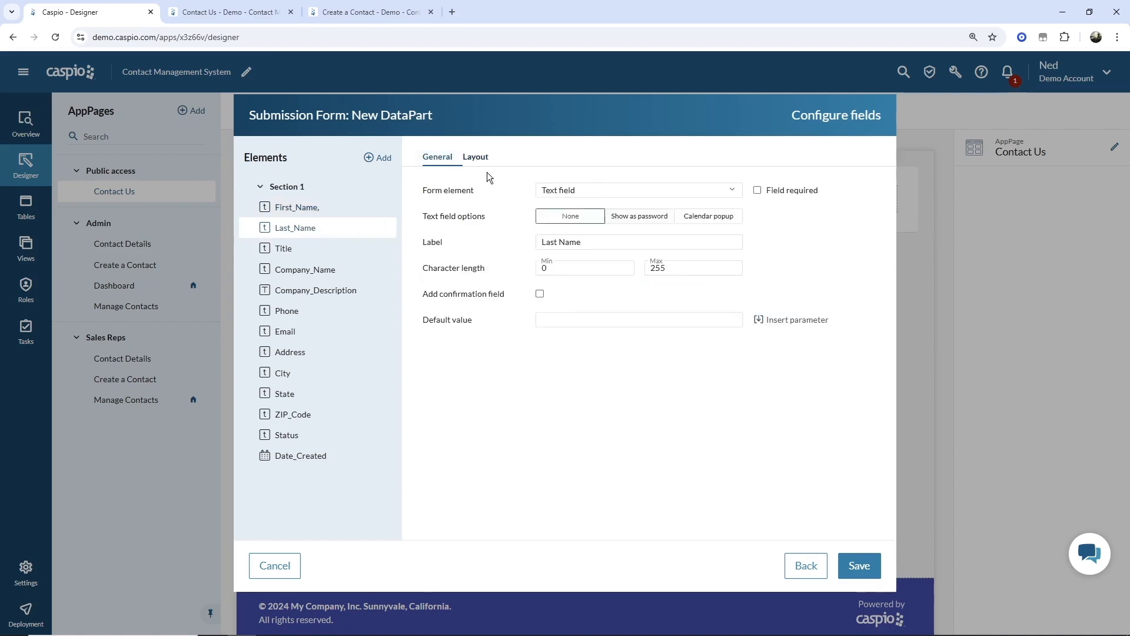
{"action": "left_click", "coordinate": [757, 190]}
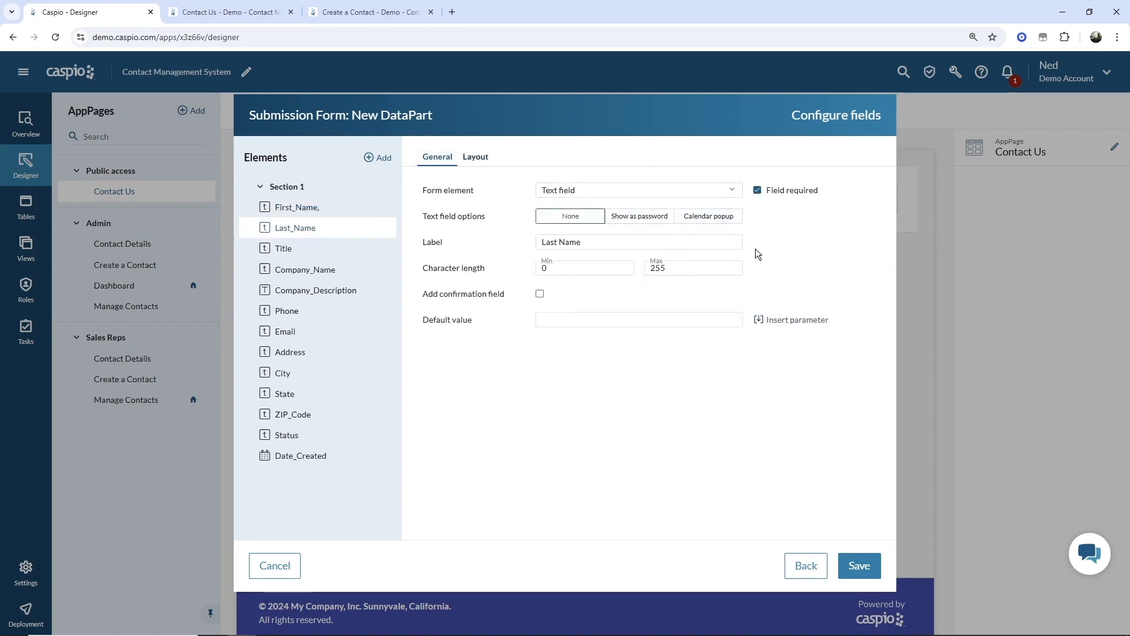
- Float the Title label with the next field inline, and float and require Company_Name
{"action": "left_click", "coordinate": [297, 250]}
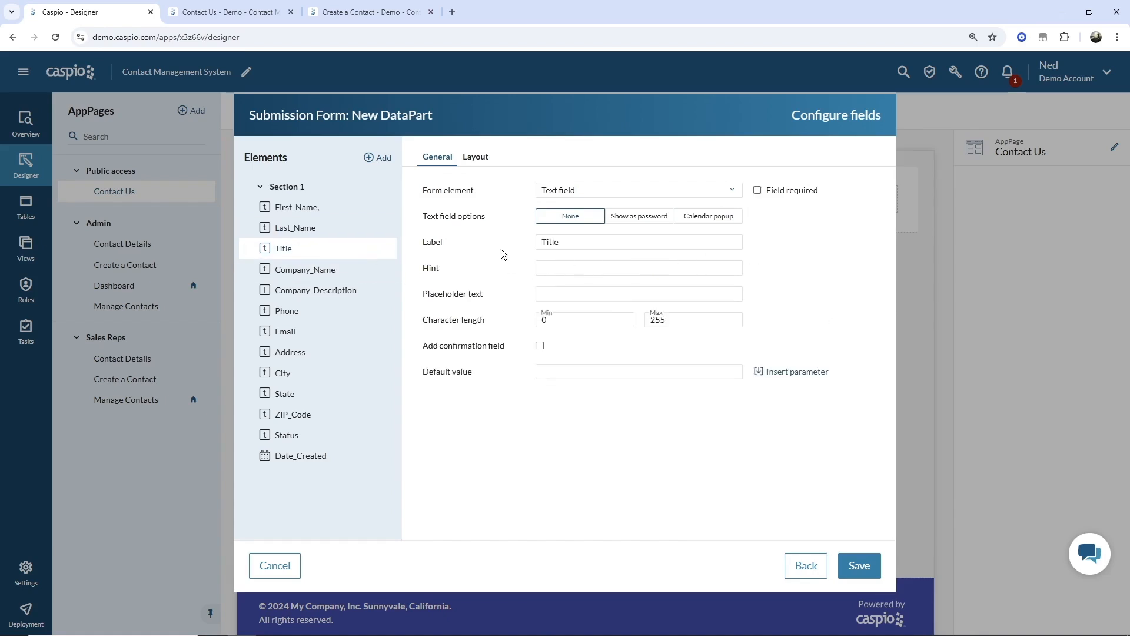
{"action": "left_click", "coordinate": [476, 157]}
{"action": "left_click", "coordinate": [663, 241]}
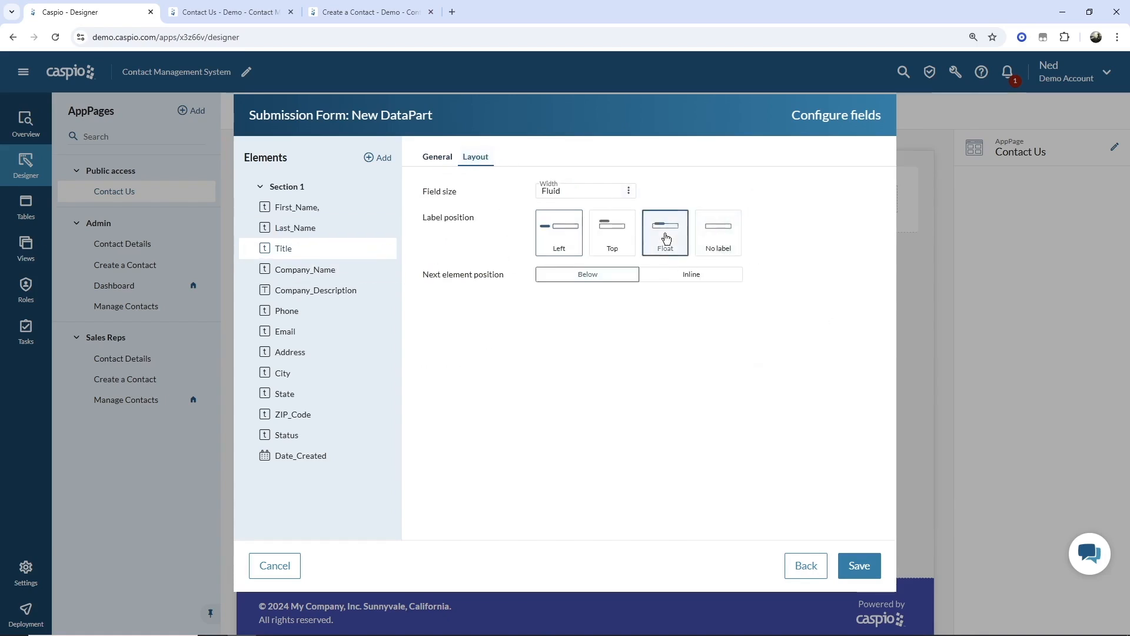
{"action": "left_click", "coordinate": [693, 275]}
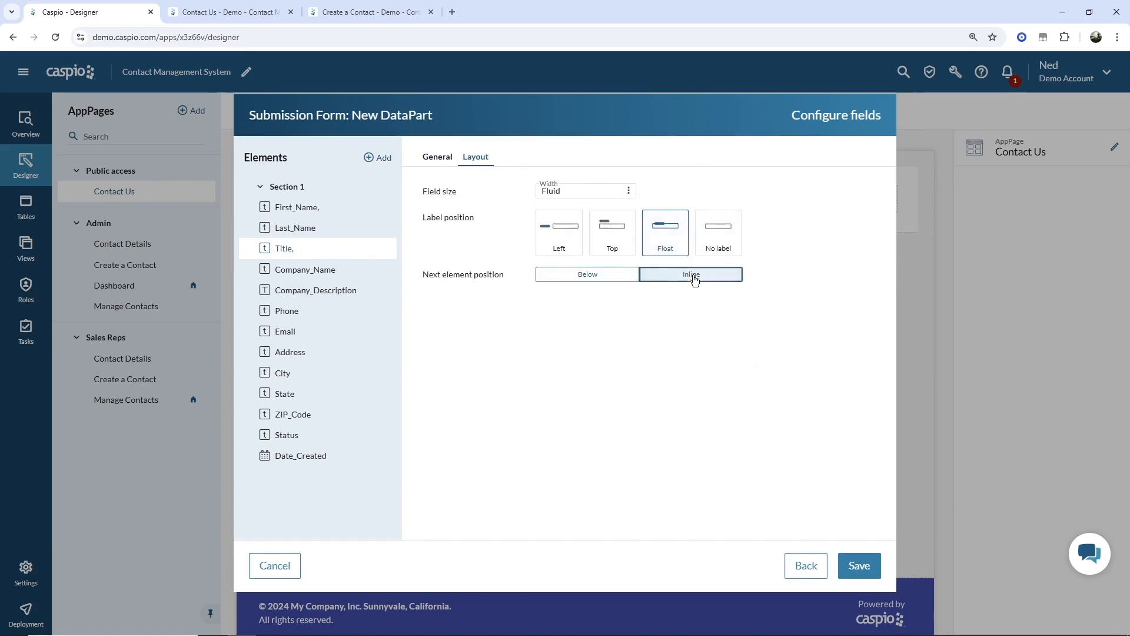
{"action": "left_click", "coordinate": [325, 276]}
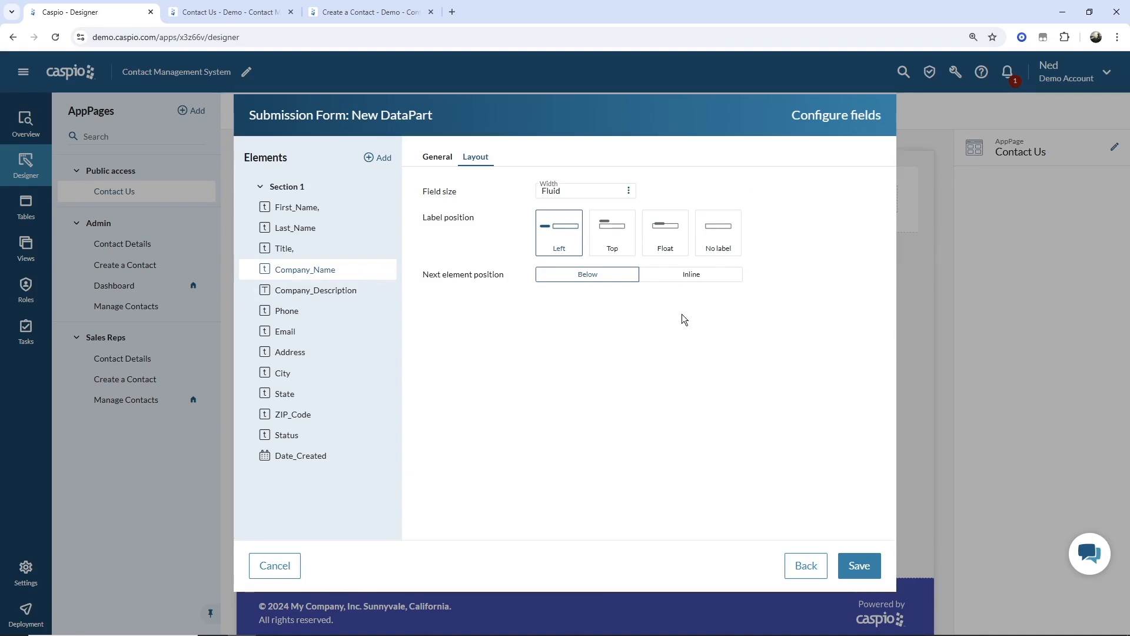
{"action": "left_click", "coordinate": [668, 242]}
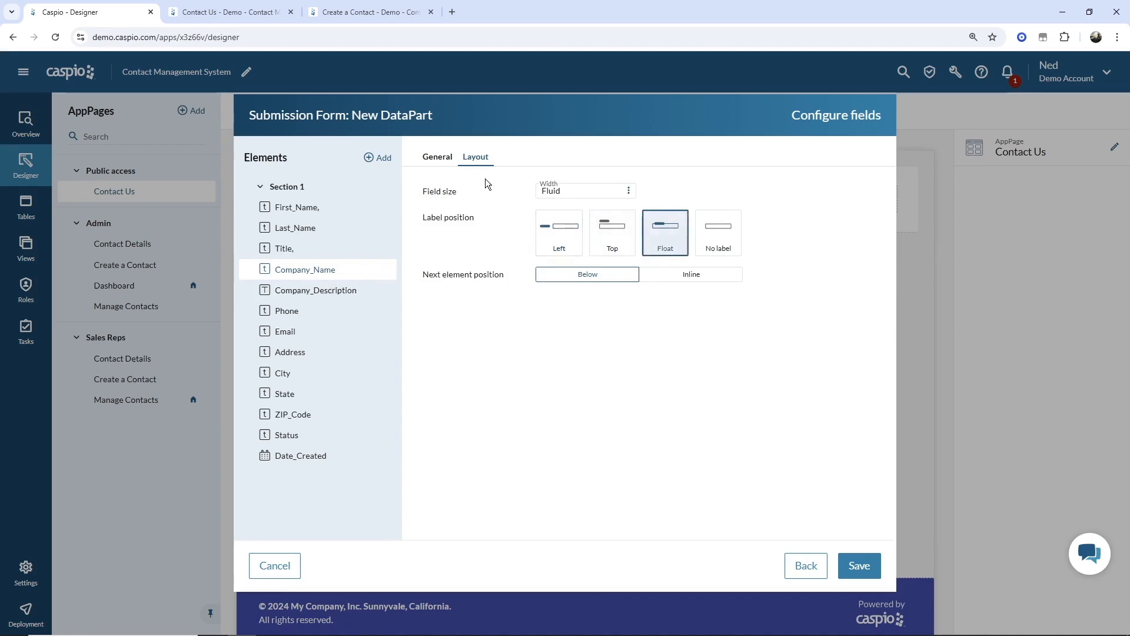
{"action": "left_click", "coordinate": [439, 158]}
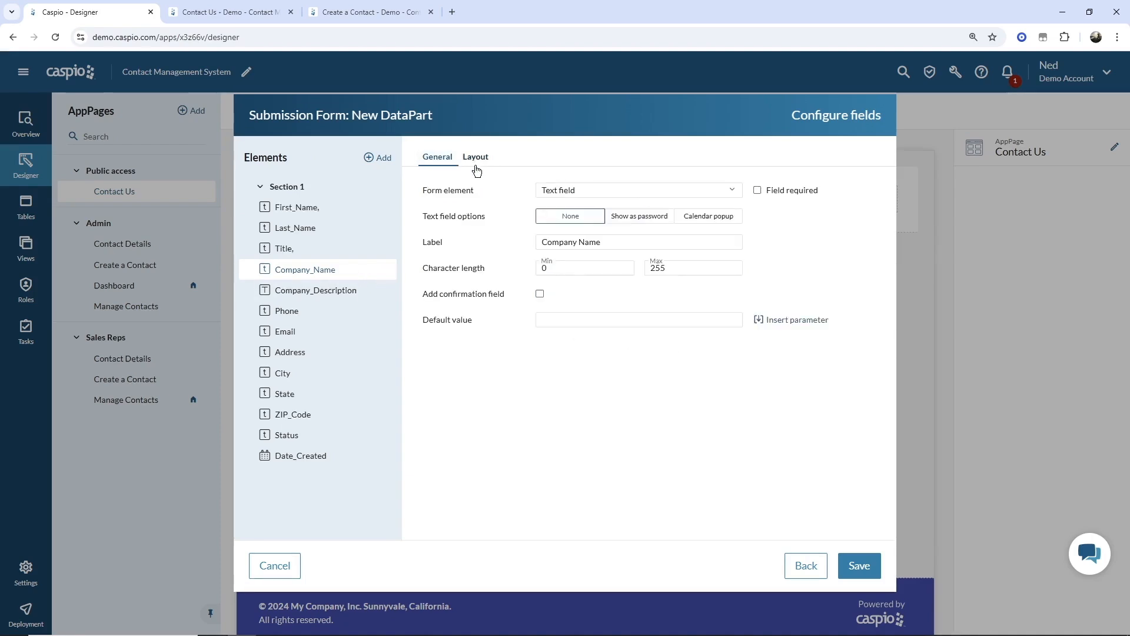
{"action": "left_click", "coordinate": [757, 190]}
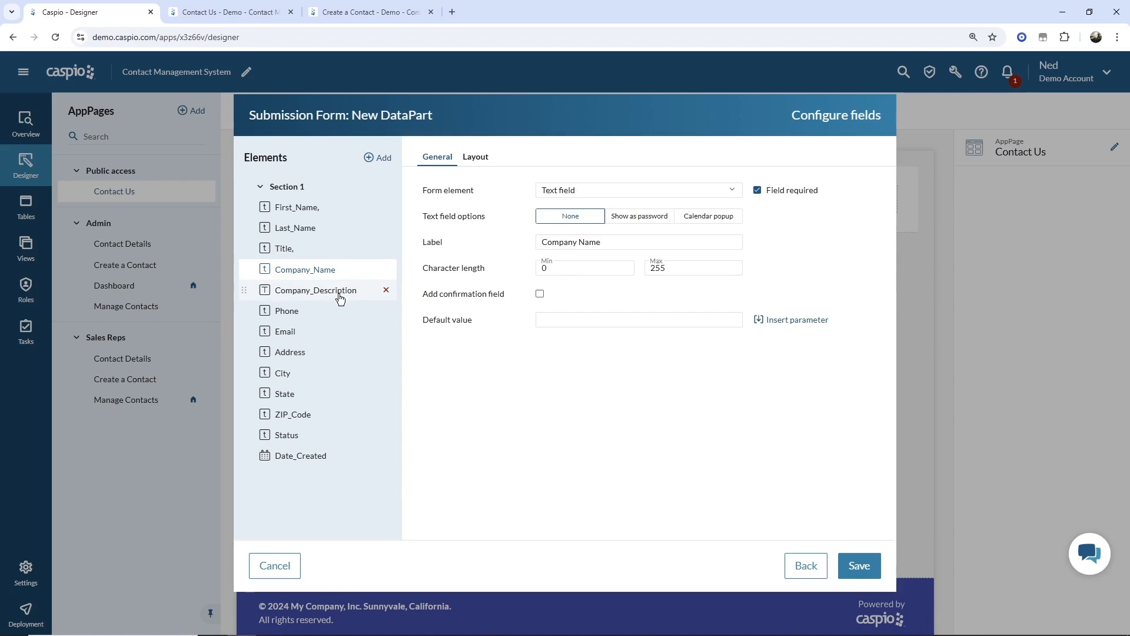
- Remove Company_Description and make Phone required with a floating label and next field inline
{"action": "left_click", "coordinate": [387, 291]}
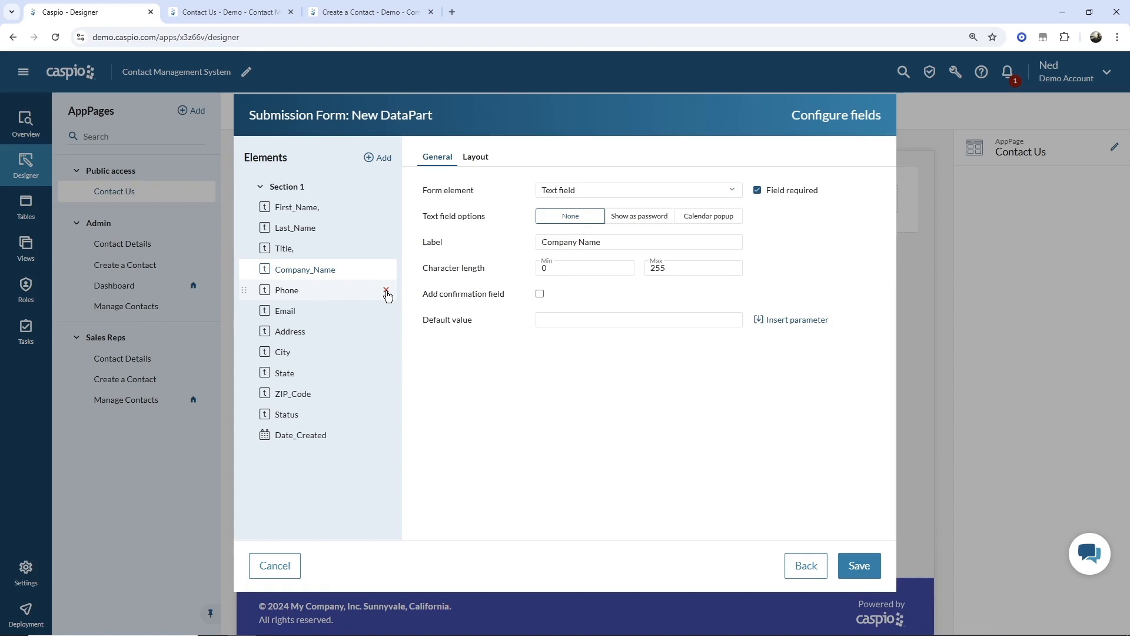
{"action": "left_click", "coordinate": [302, 299]}
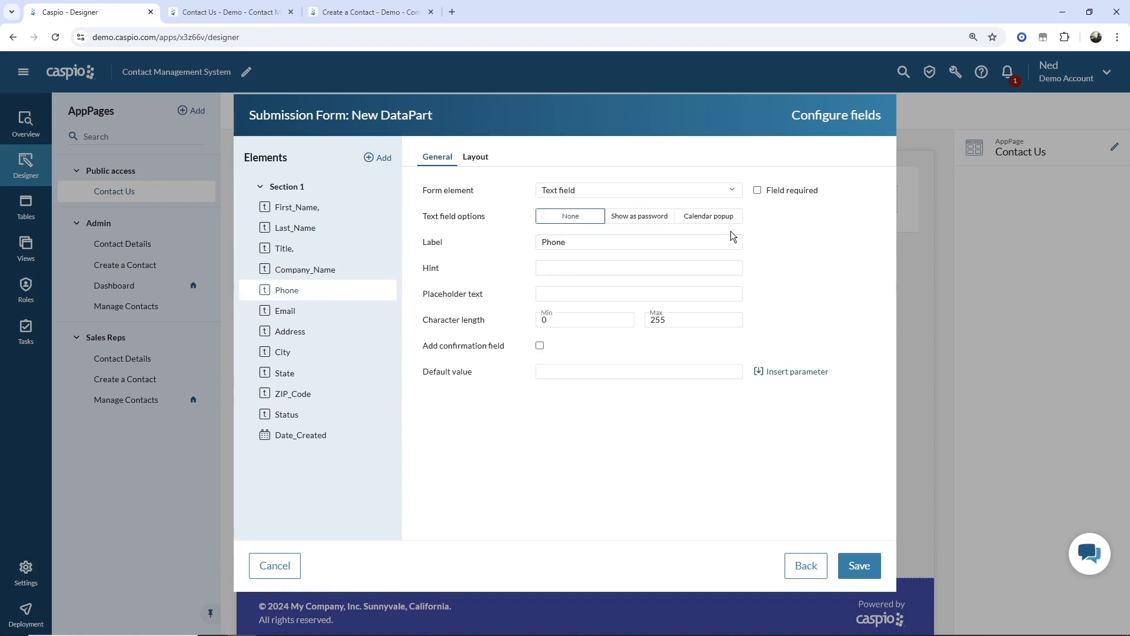
{"action": "left_click", "coordinate": [758, 191]}
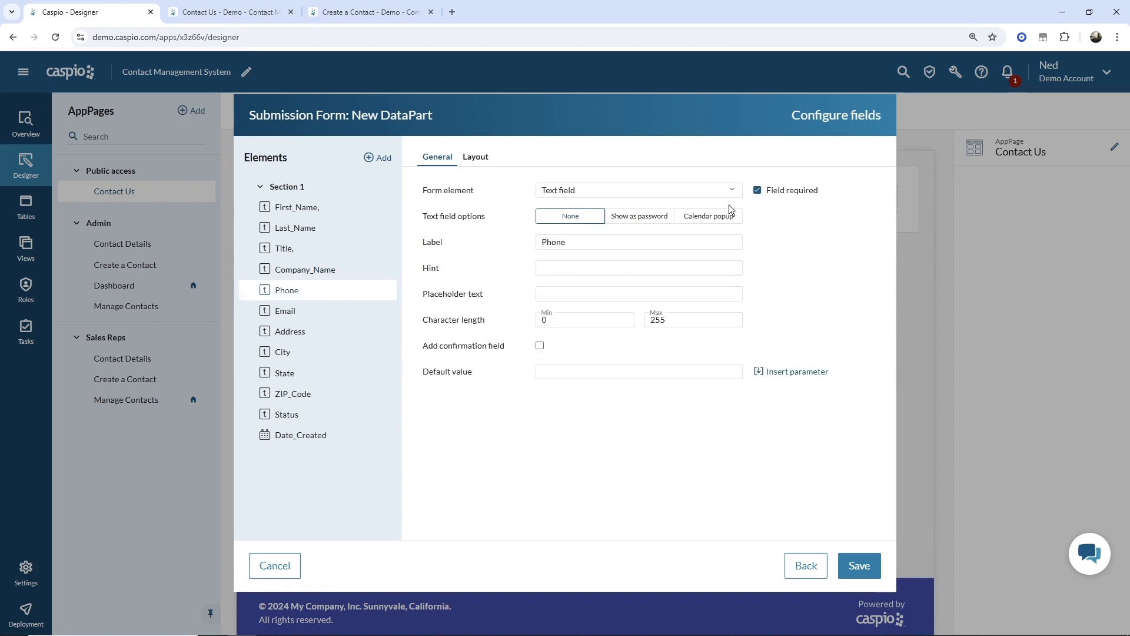
{"action": "left_click", "coordinate": [490, 160]}
{"action": "left_click", "coordinate": [664, 231]}
{"action": "left_click", "coordinate": [689, 275]}
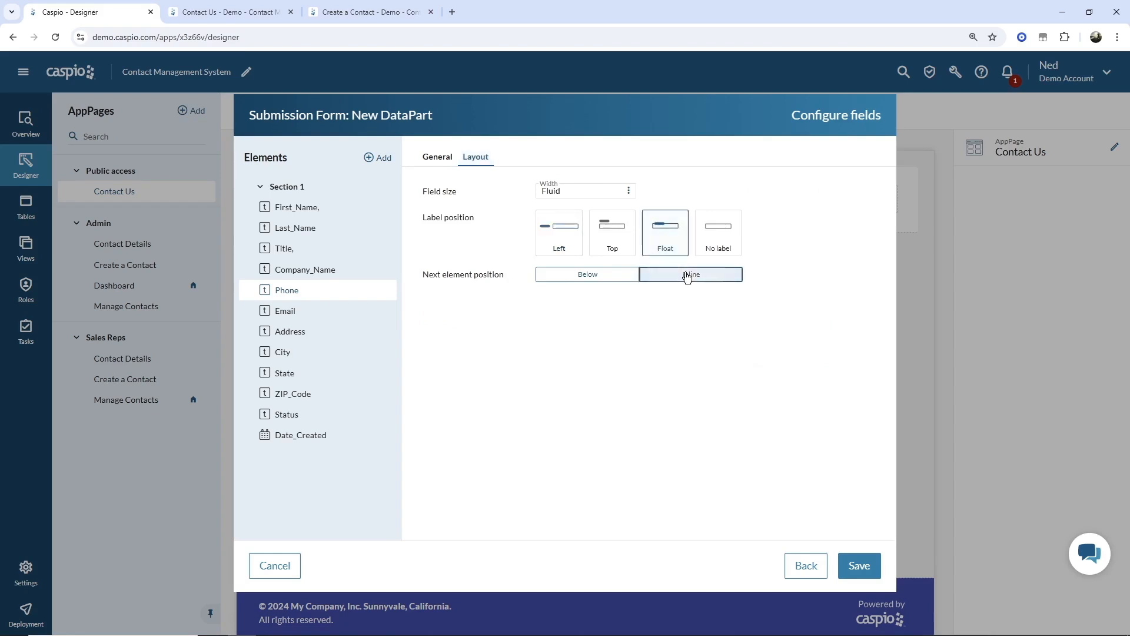
- Give Email and Address floating labels and make both required
{"action": "left_click", "coordinate": [376, 311]}
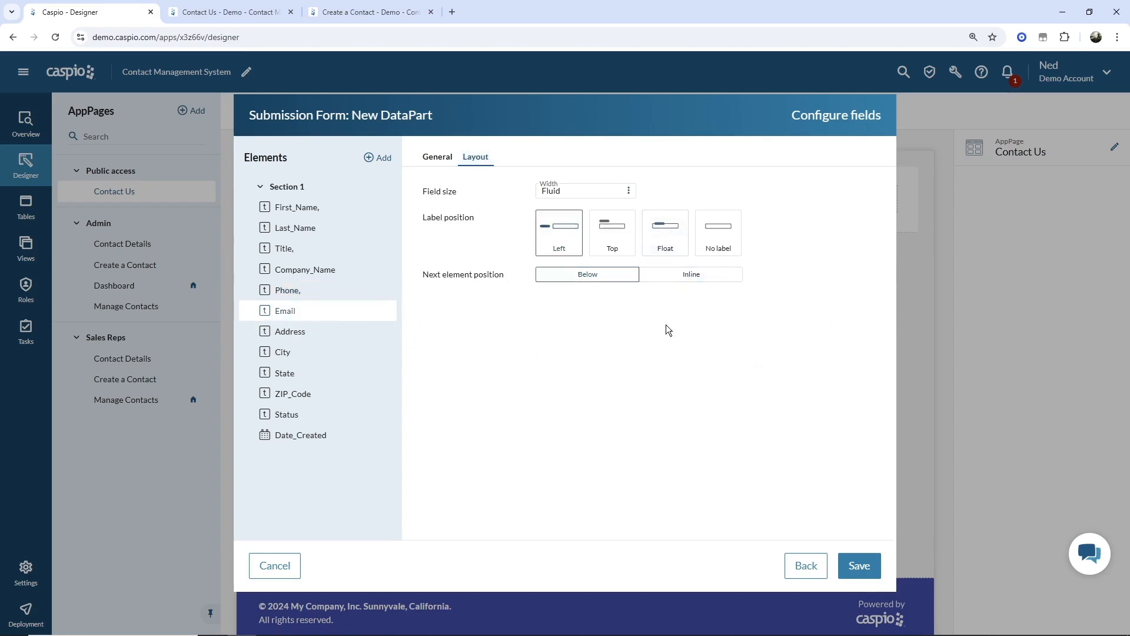
{"action": "left_click", "coordinate": [675, 254]}
{"action": "left_click", "coordinate": [448, 159]}
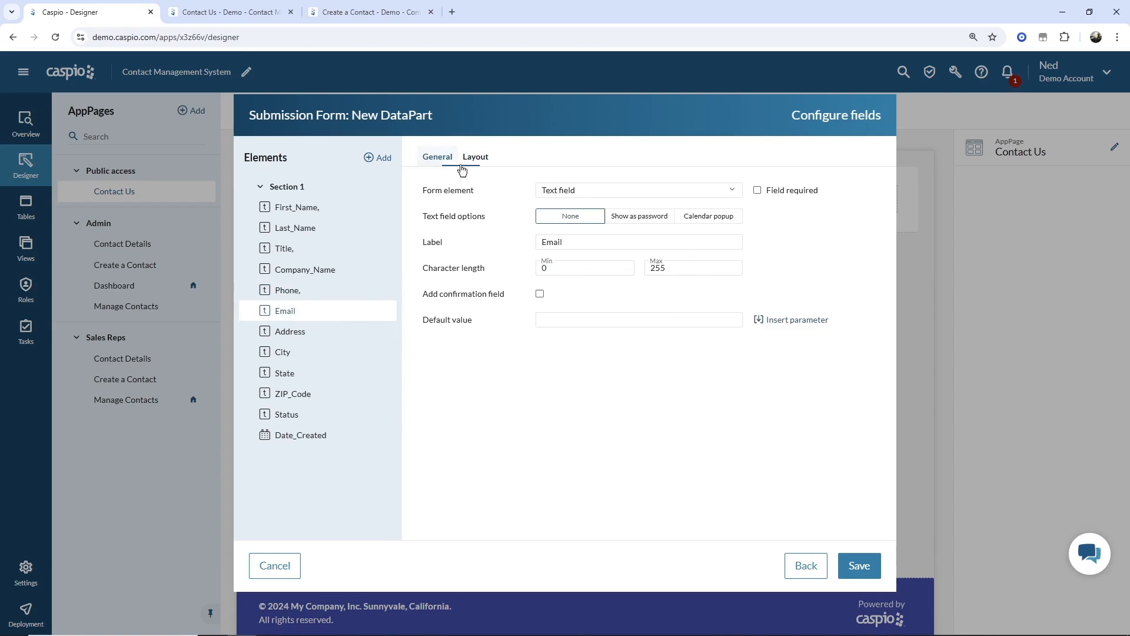
{"action": "left_click", "coordinate": [757, 190]}
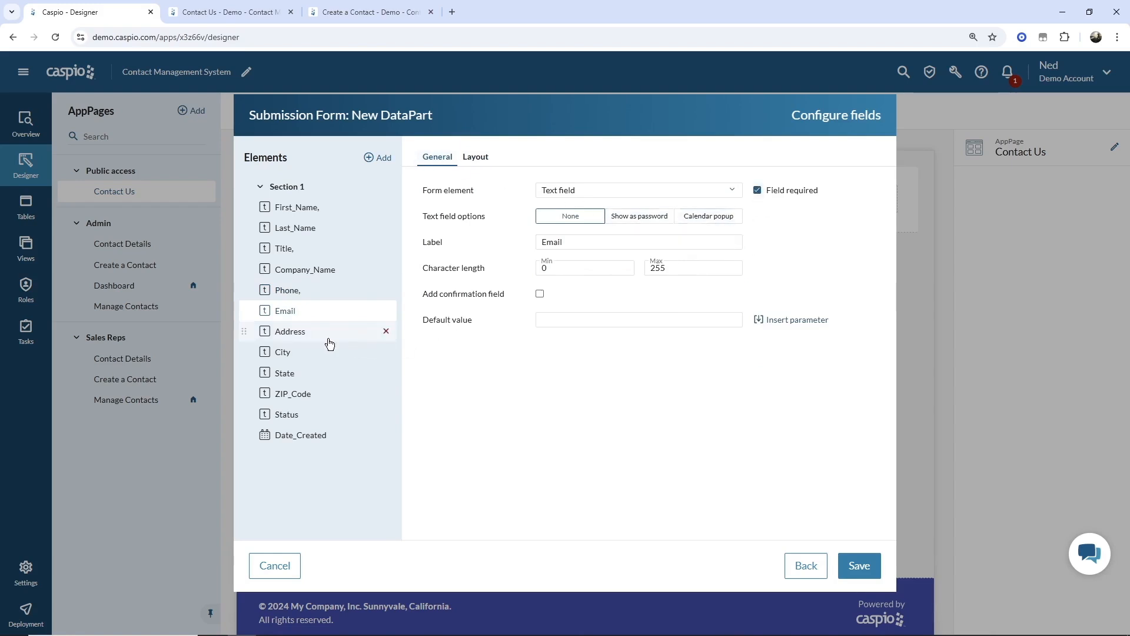
{"action": "left_click", "coordinate": [306, 340]}
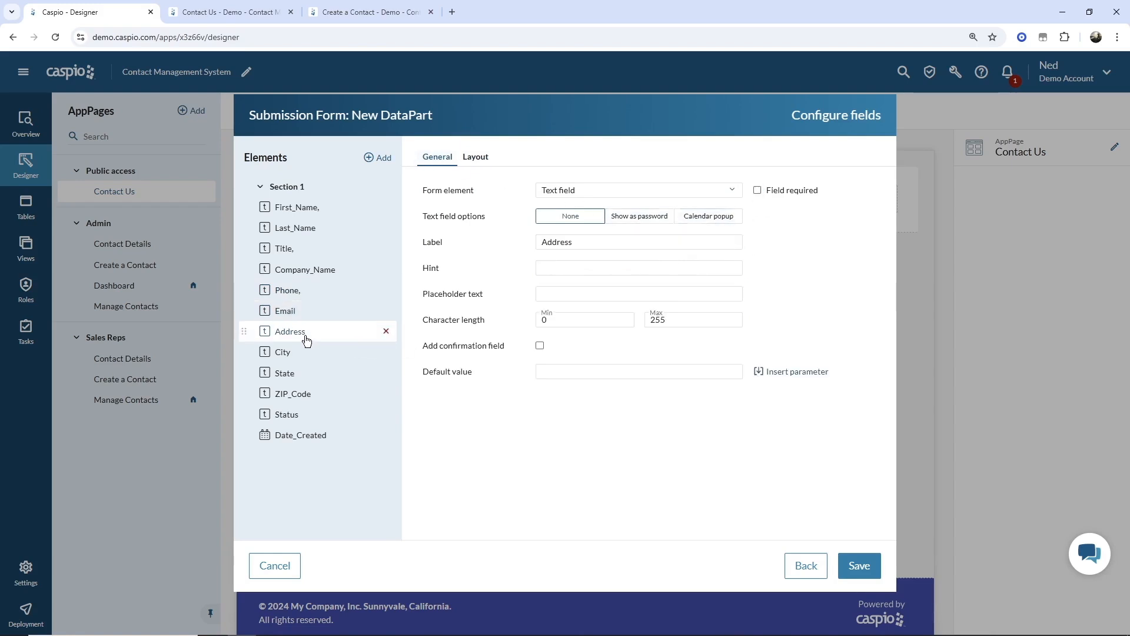
{"action": "left_click", "coordinate": [484, 158]}
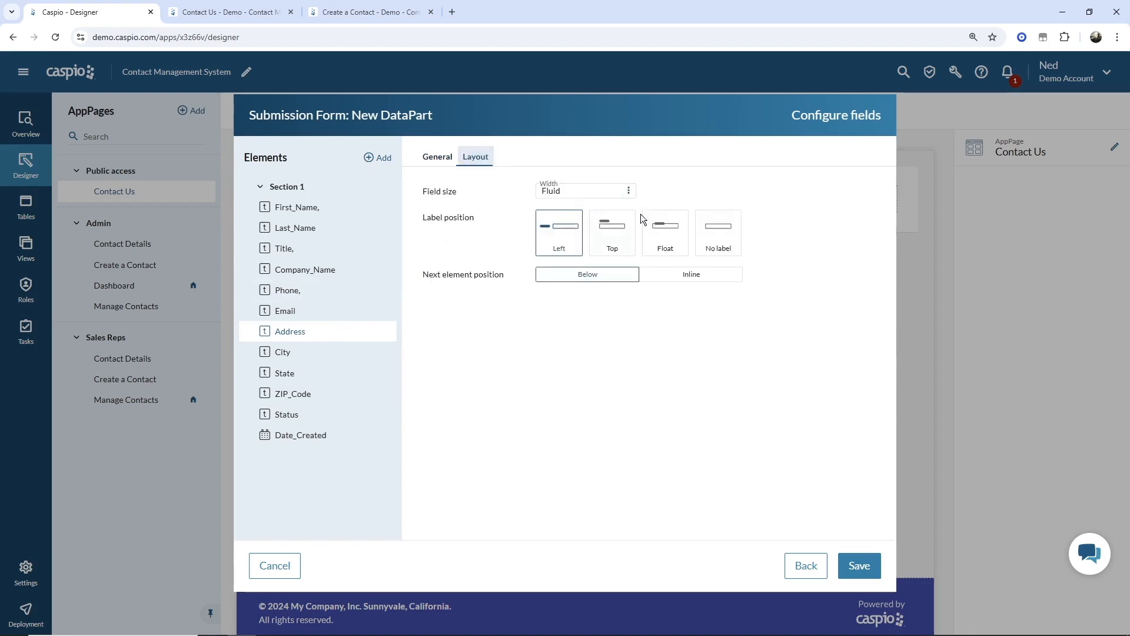
{"action": "left_click", "coordinate": [665, 236]}
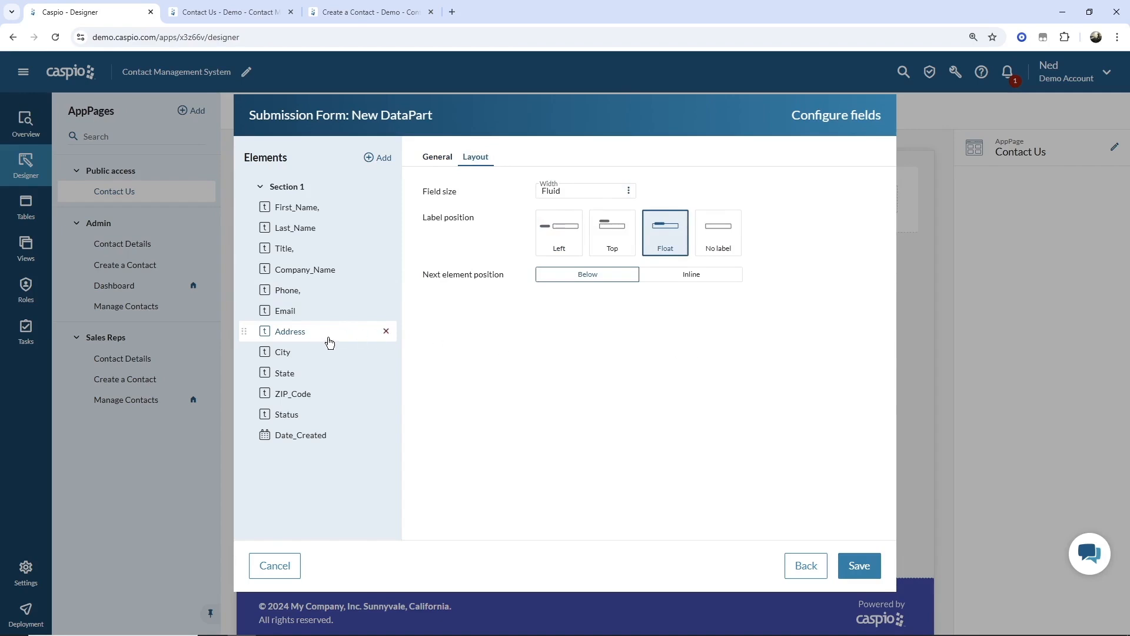
{"action": "left_click", "coordinate": [435, 157]}
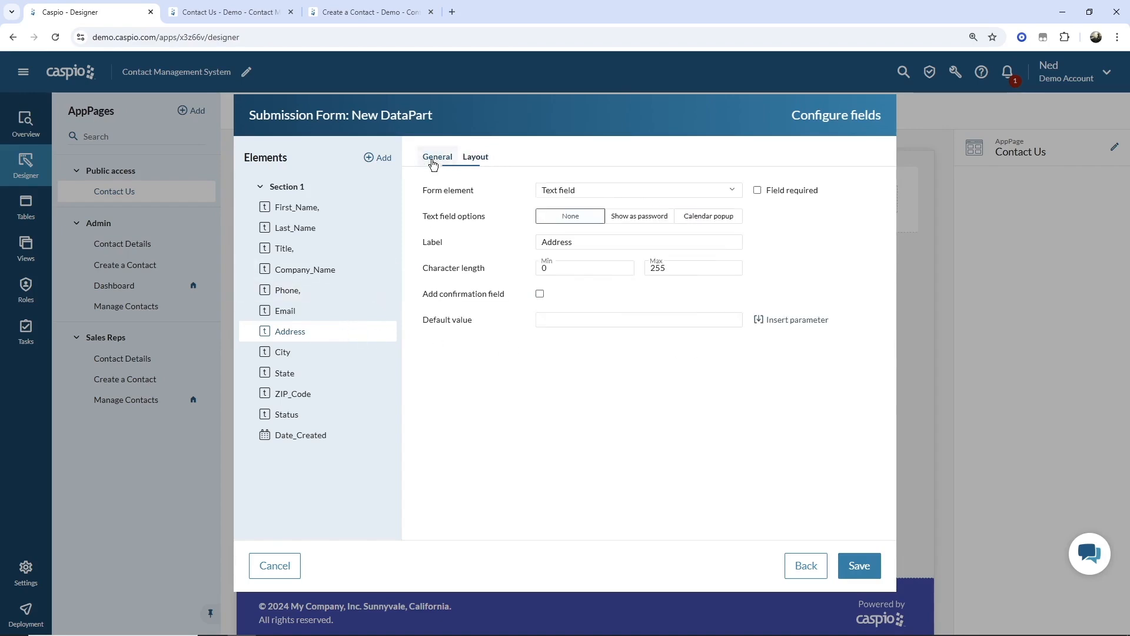
{"action": "left_click", "coordinate": [759, 192]}
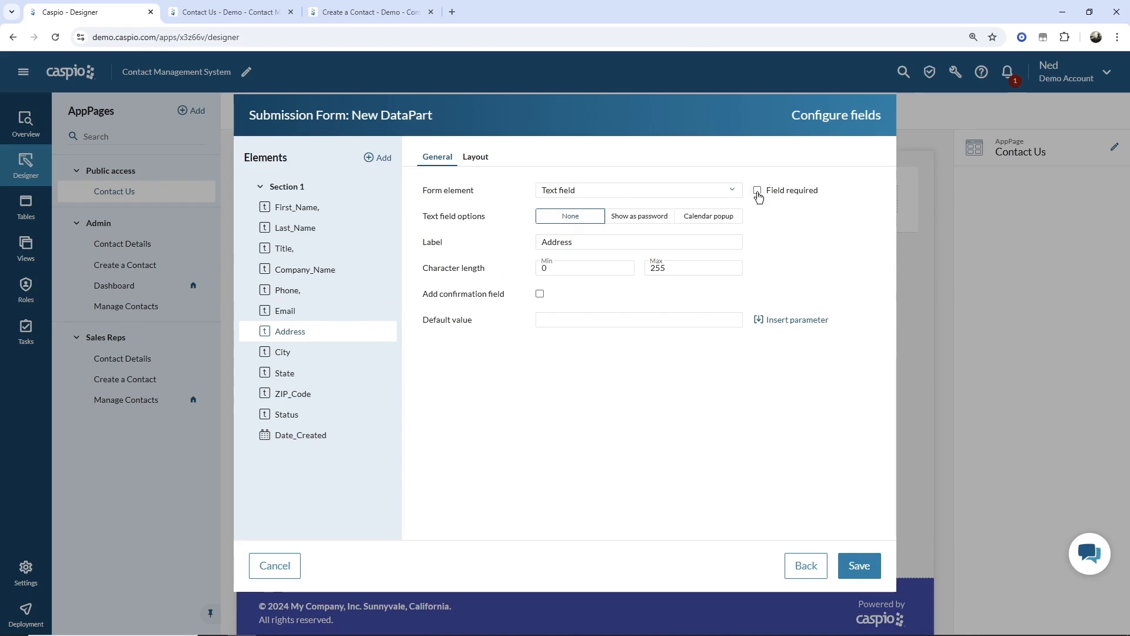
- Float the City, State and Status labels, with the next field inline beside City
{"action": "left_click", "coordinate": [287, 355]}
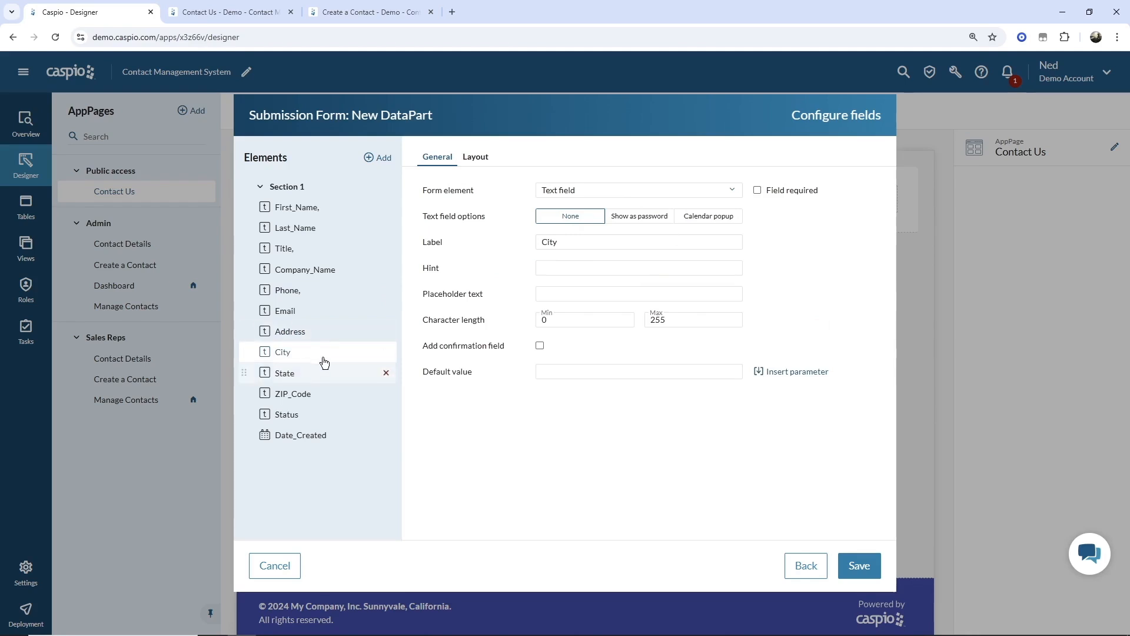
{"action": "left_click", "coordinate": [476, 157]}
{"action": "left_click", "coordinate": [674, 247]}
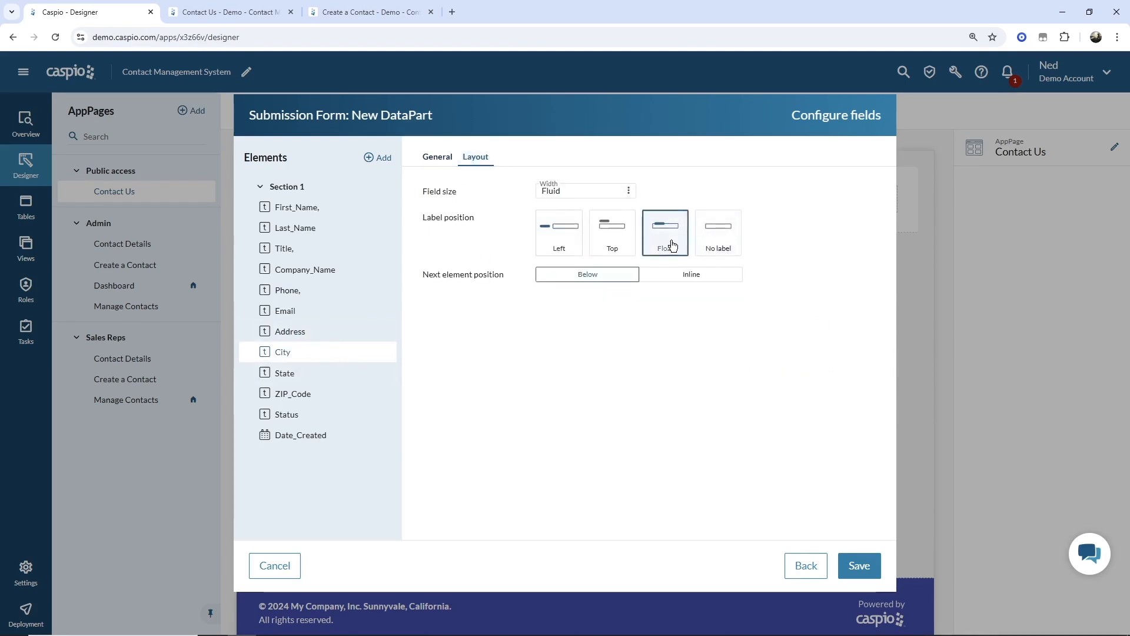
{"action": "left_click", "coordinate": [688, 274]}
{"action": "left_click", "coordinate": [438, 157]}
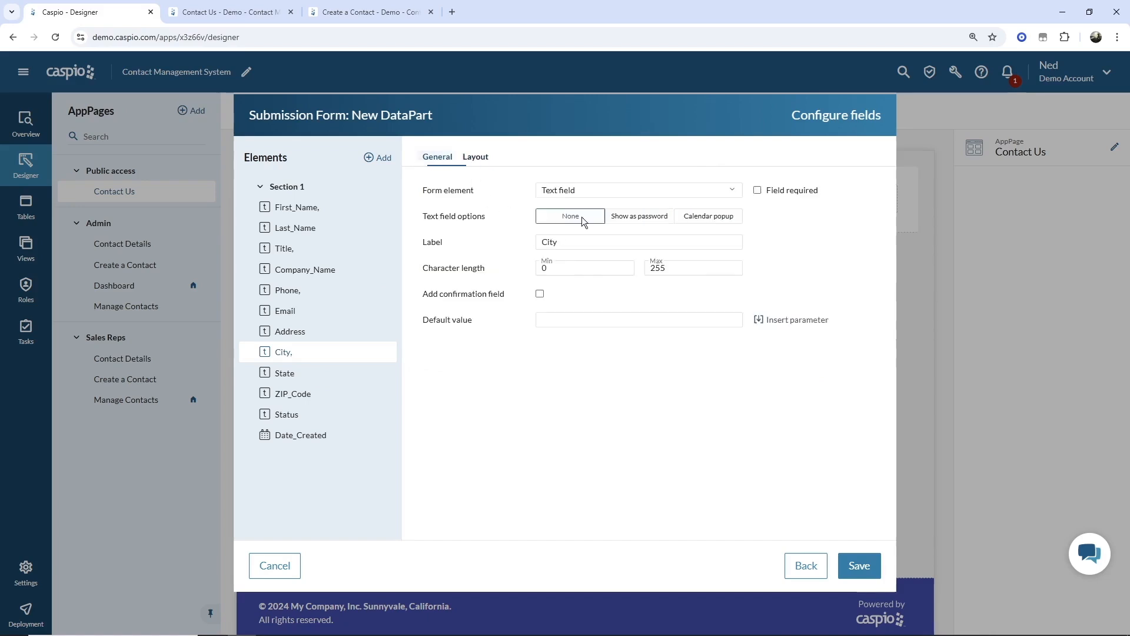
{"action": "left_click", "coordinate": [300, 381]}
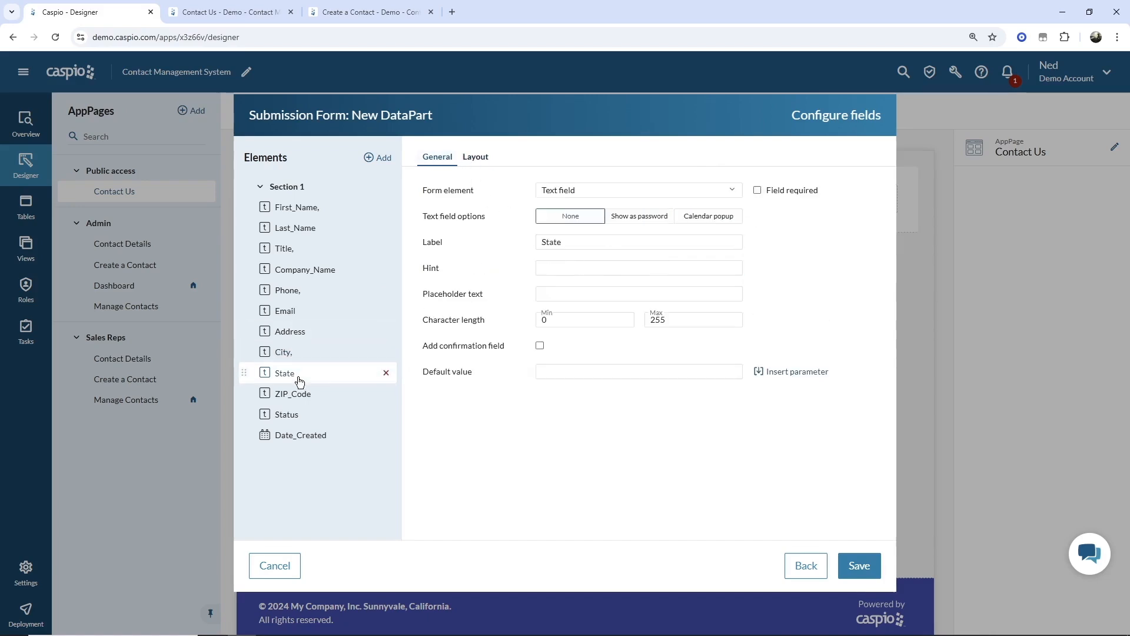
{"action": "left_click", "coordinate": [475, 157]}
{"action": "left_click", "coordinate": [667, 240]}
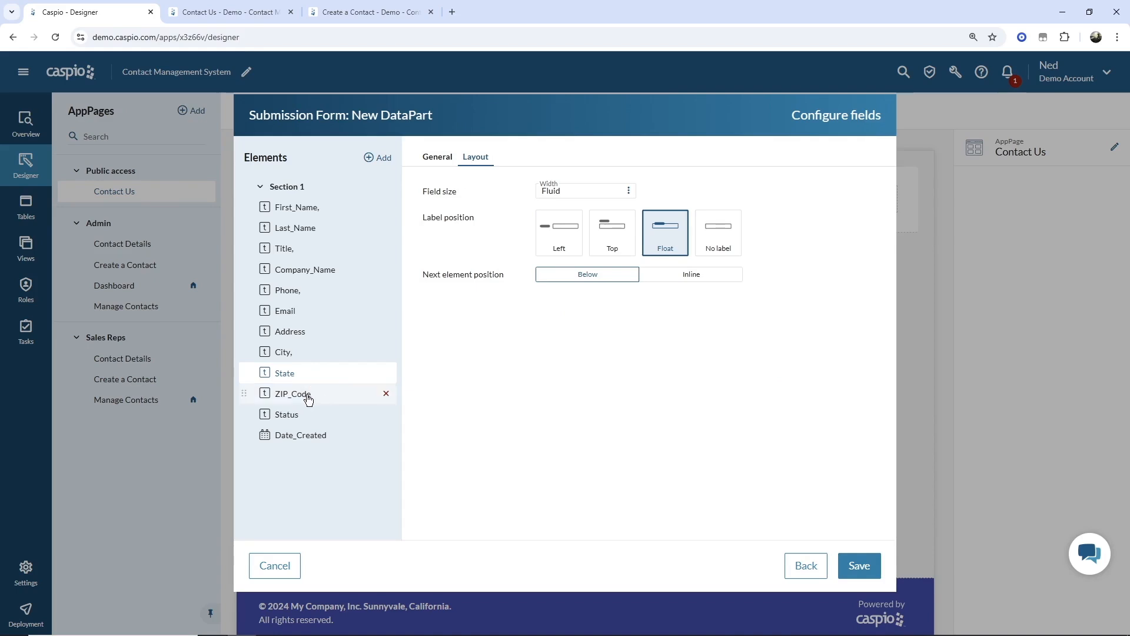
{"action": "left_click", "coordinate": [299, 419]}
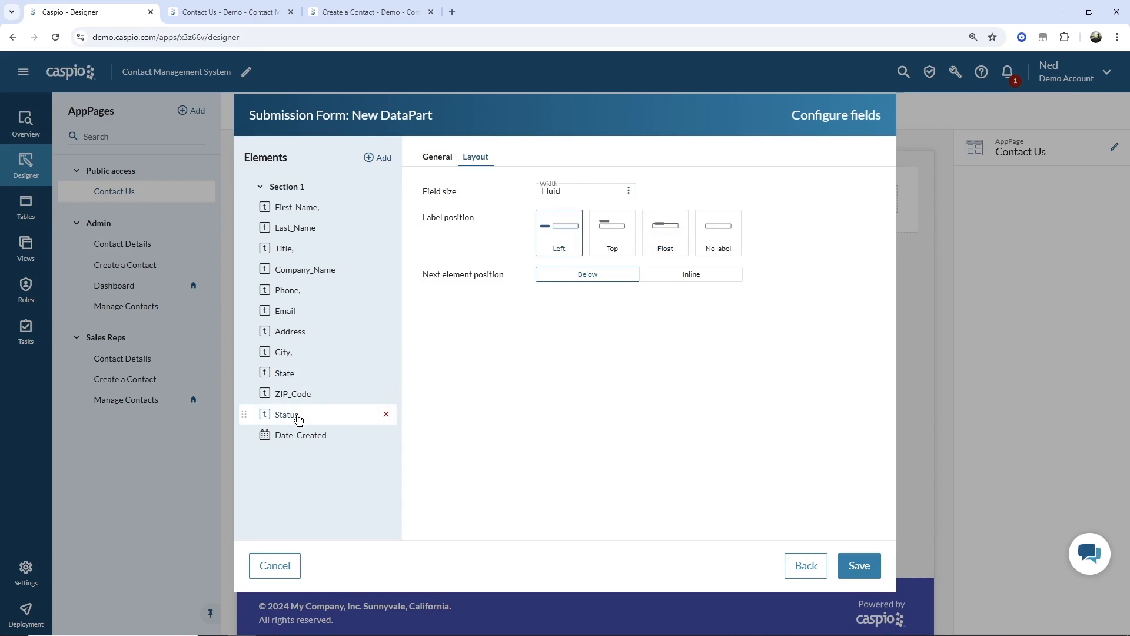
{"action": "left_click", "coordinate": [665, 248]}
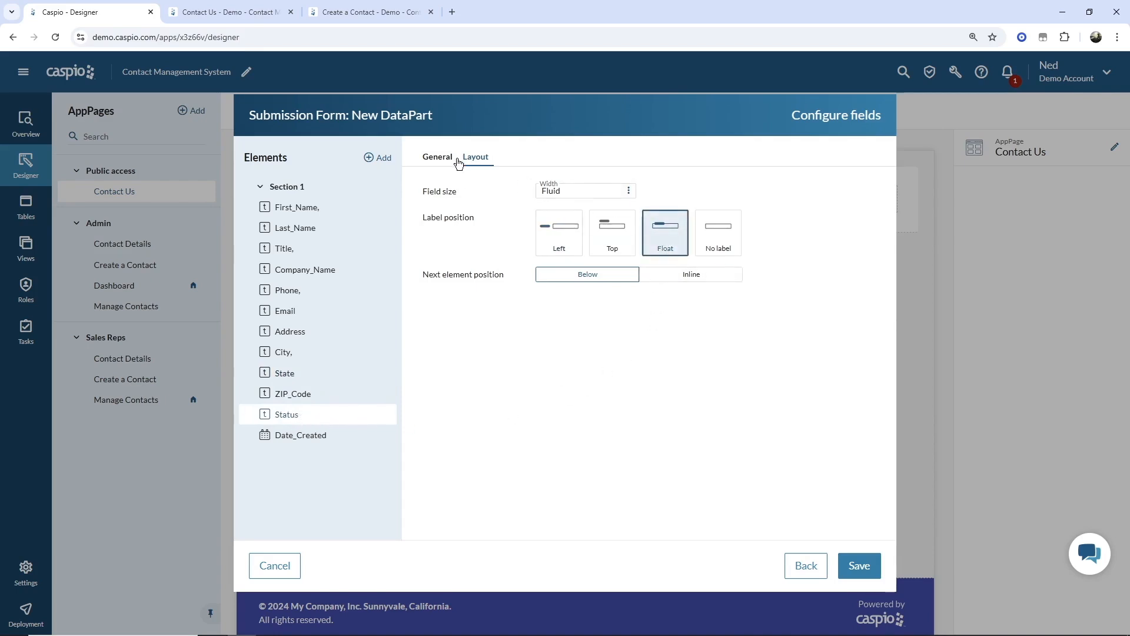
- Make Status a Hidden form element with the default value 'New'
{"action": "left_click", "coordinate": [437, 156]}
{"action": "left_click", "coordinate": [557, 199]}
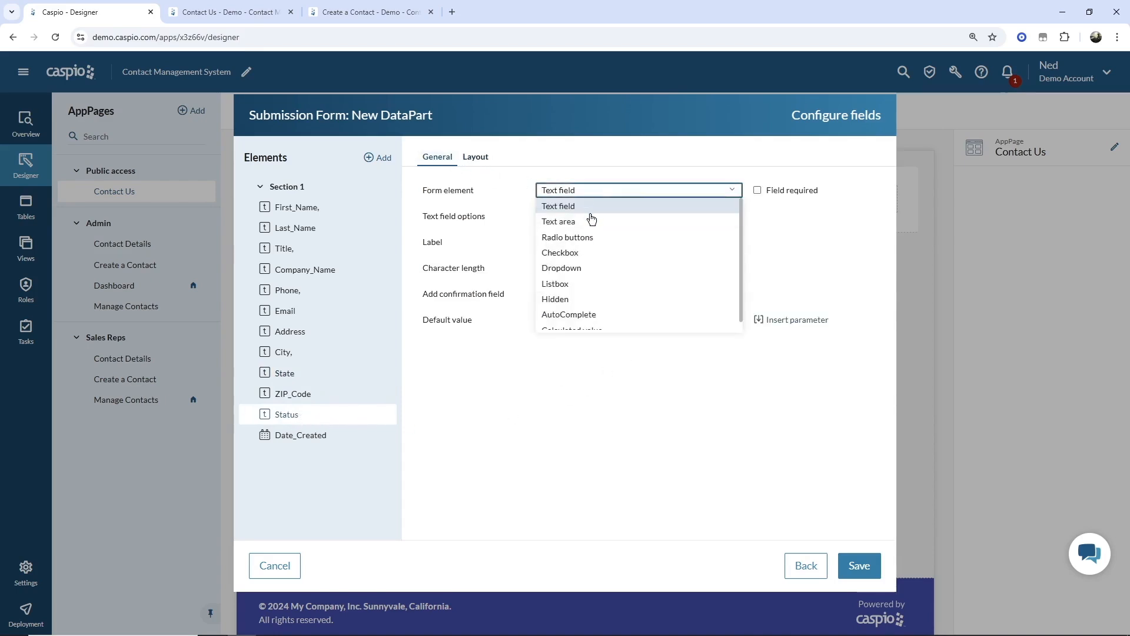
{"action": "left_click", "coordinate": [580, 267]}
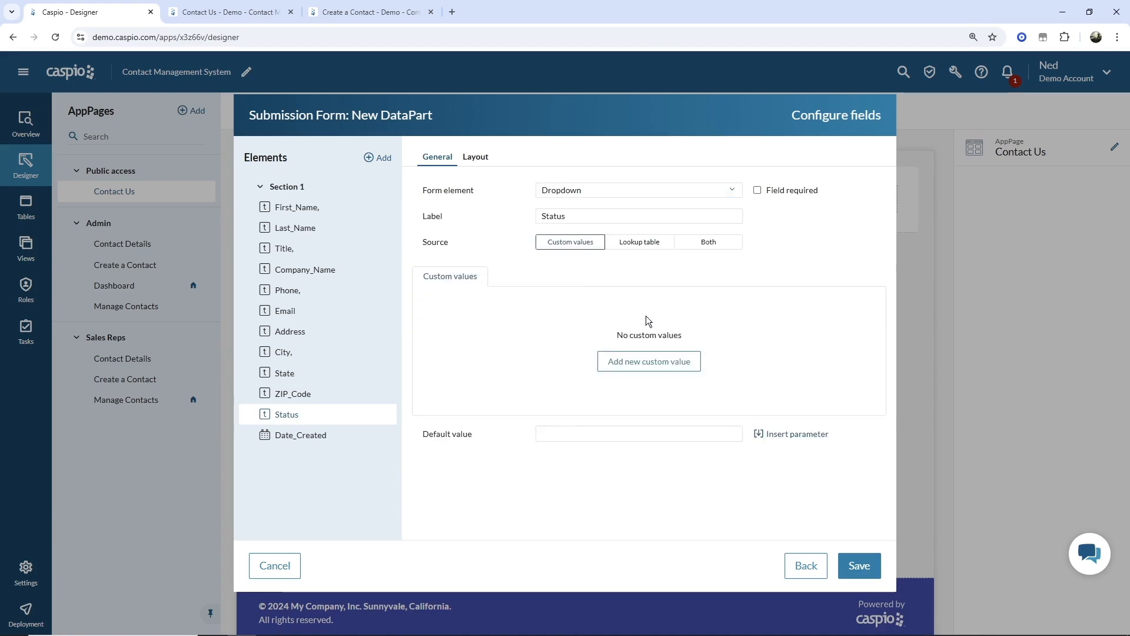
{"action": "left_click", "coordinate": [582, 190]}
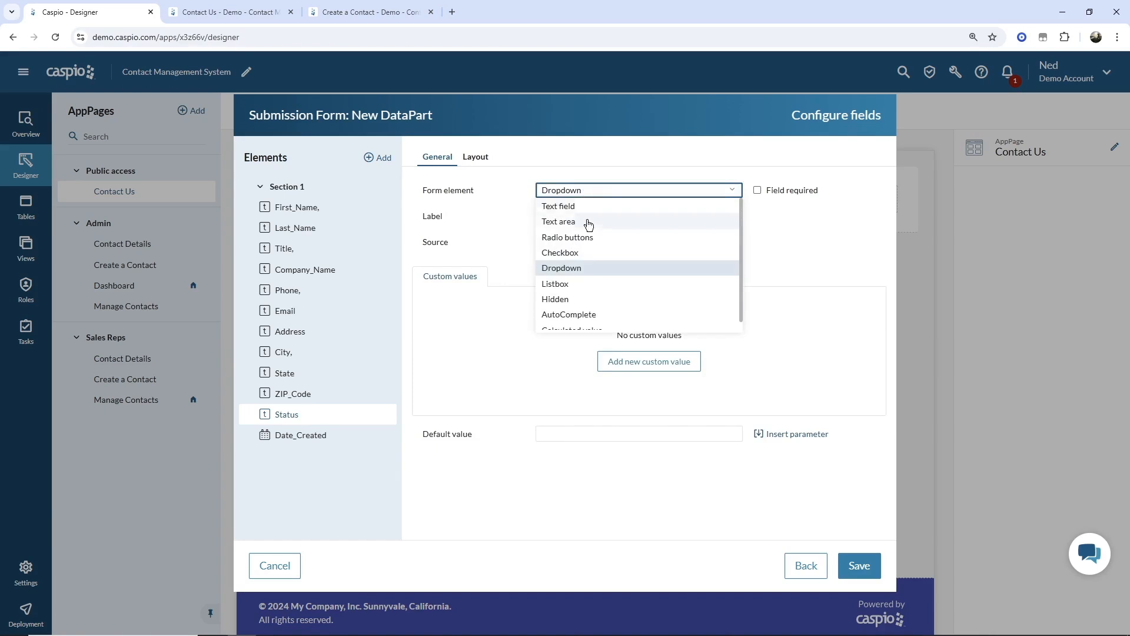
{"action": "left_click", "coordinate": [579, 299]}
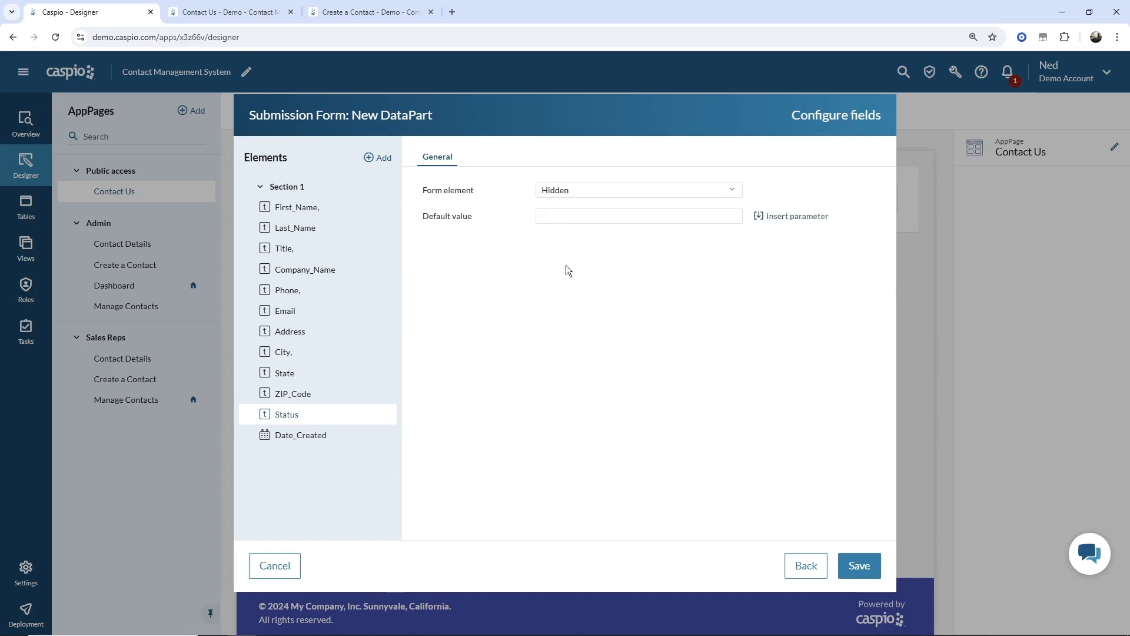
{"action": "left_click", "coordinate": [555, 217]}
{"action": "type", "text": "New"}
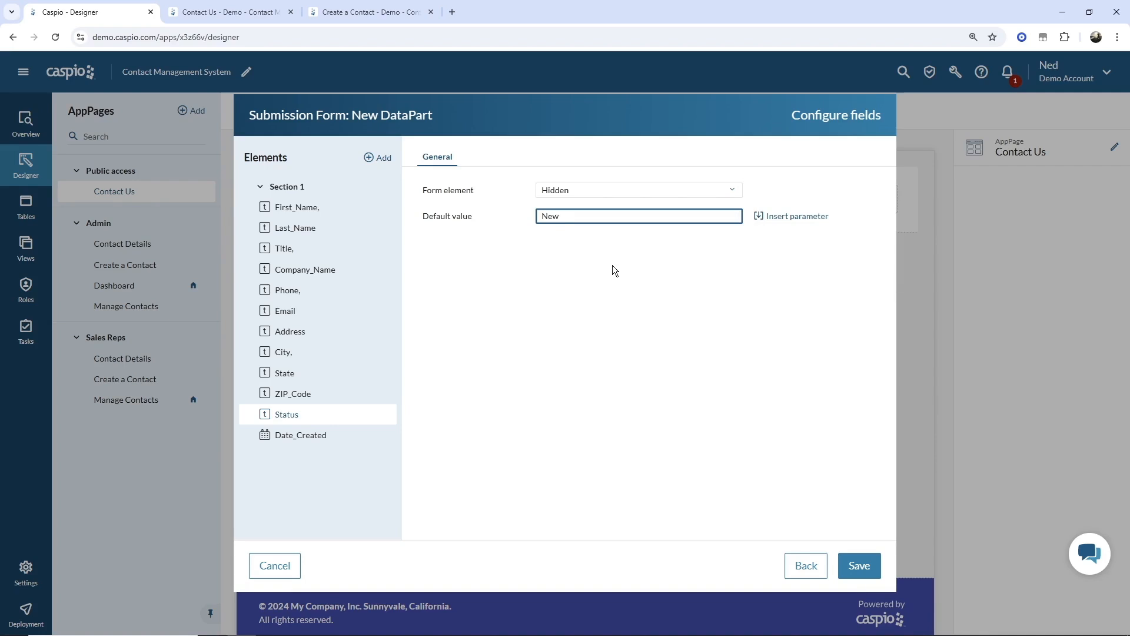
- Leave Date_Created's element type unchanged and save the configured submission form fields
{"action": "left_click", "coordinate": [333, 438]}
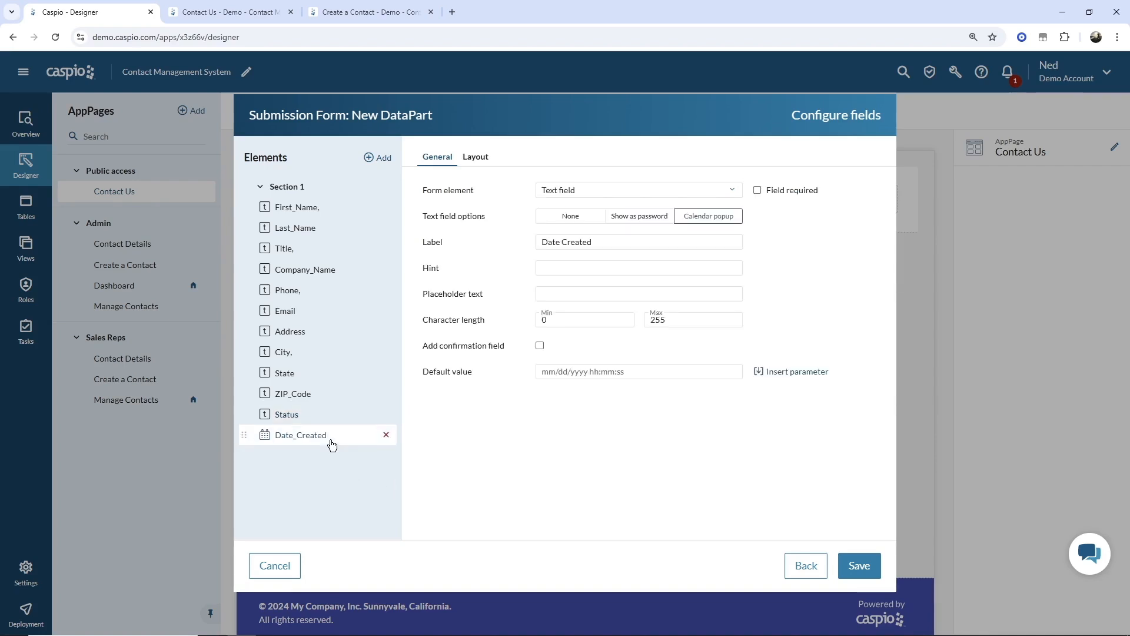
{"action": "left_click", "coordinate": [583, 191]}
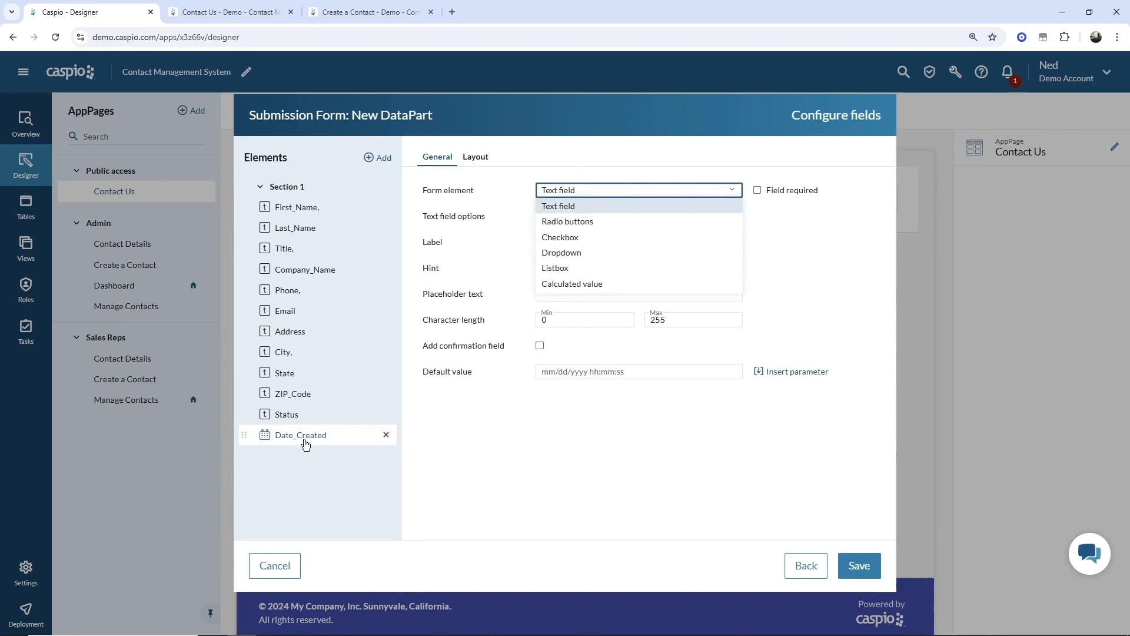
{"action": "left_click", "coordinate": [556, 460]}
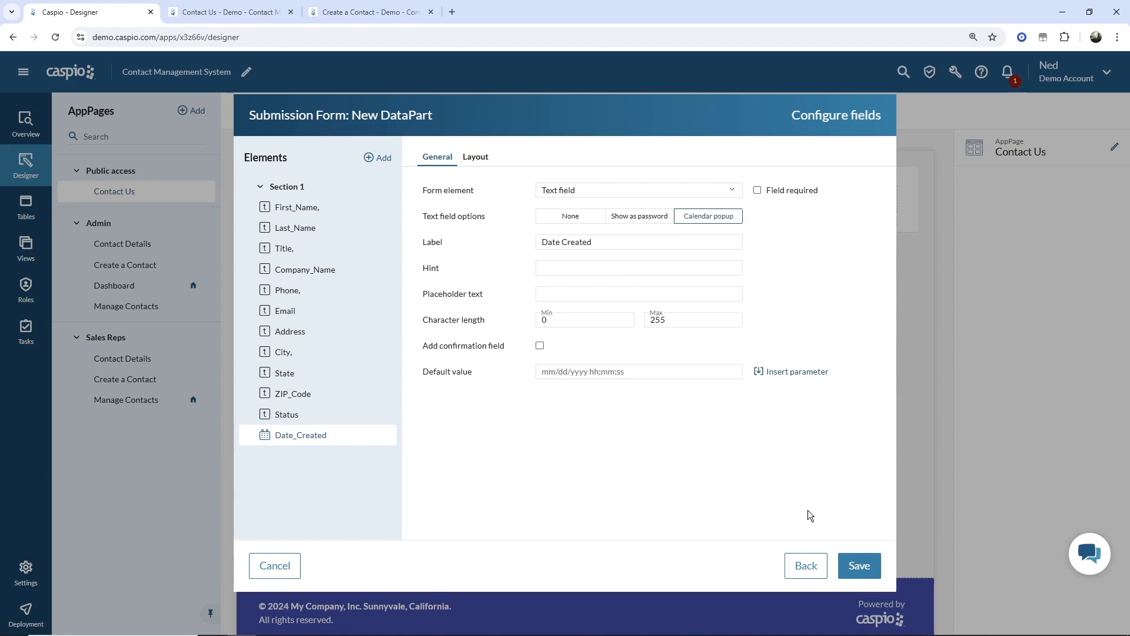
{"action": "left_click", "coordinate": [852, 565]}
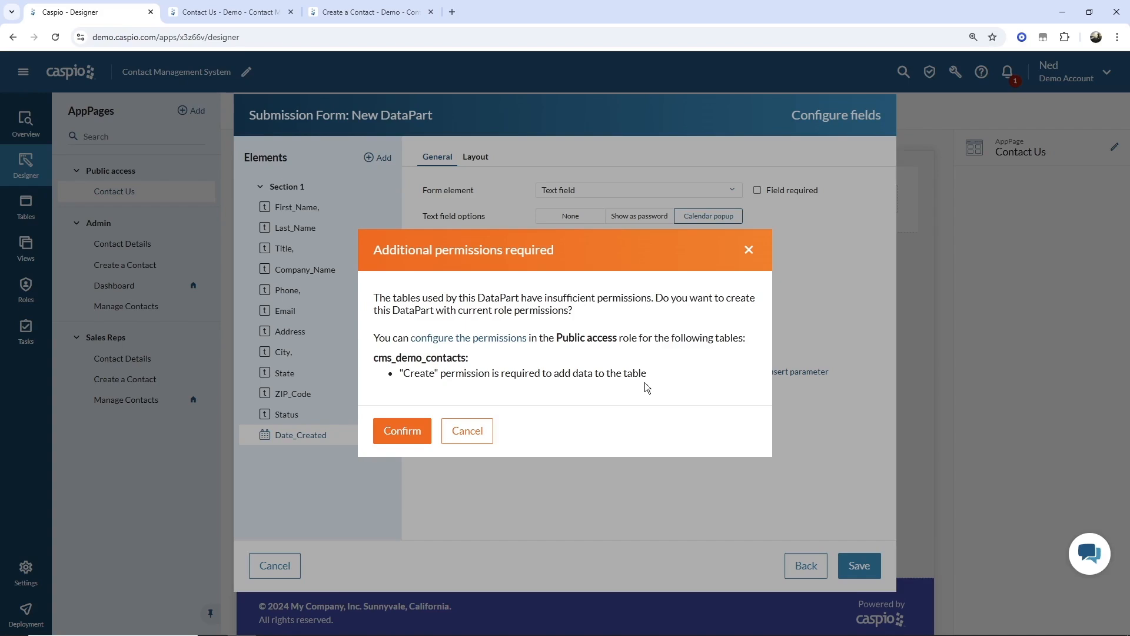
- Confirm creating the form despite missing Public access permissions, then deselect it on the page
{"action": "left_click", "coordinate": [412, 434]}
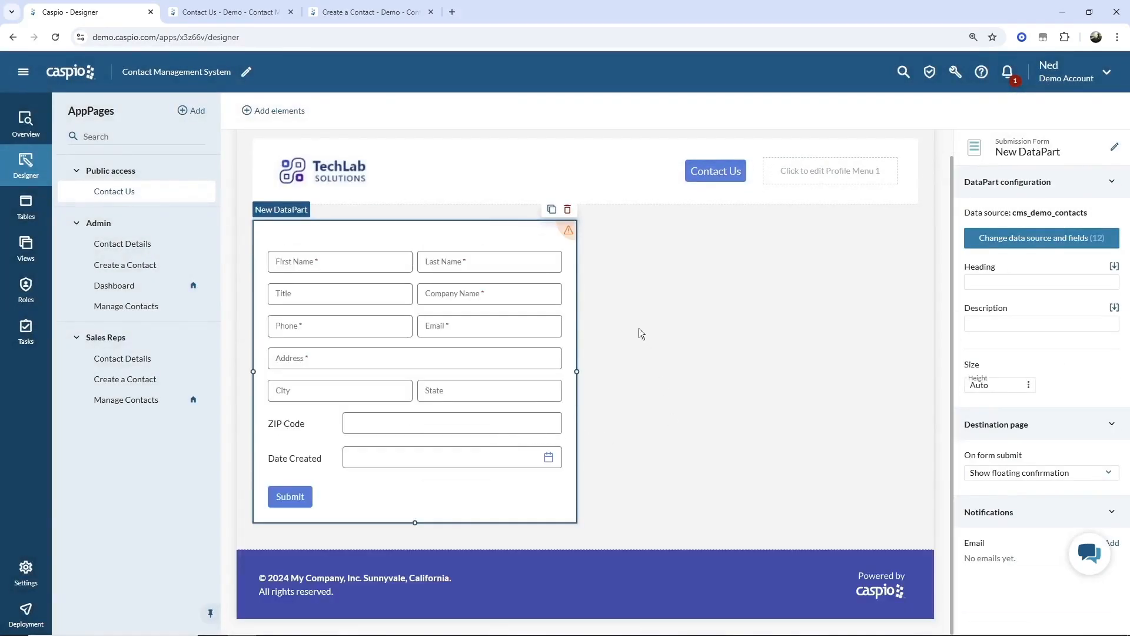
{"action": "mouse_move", "coordinate": [570, 234]}
{"action": "left_click", "coordinate": [639, 314]}
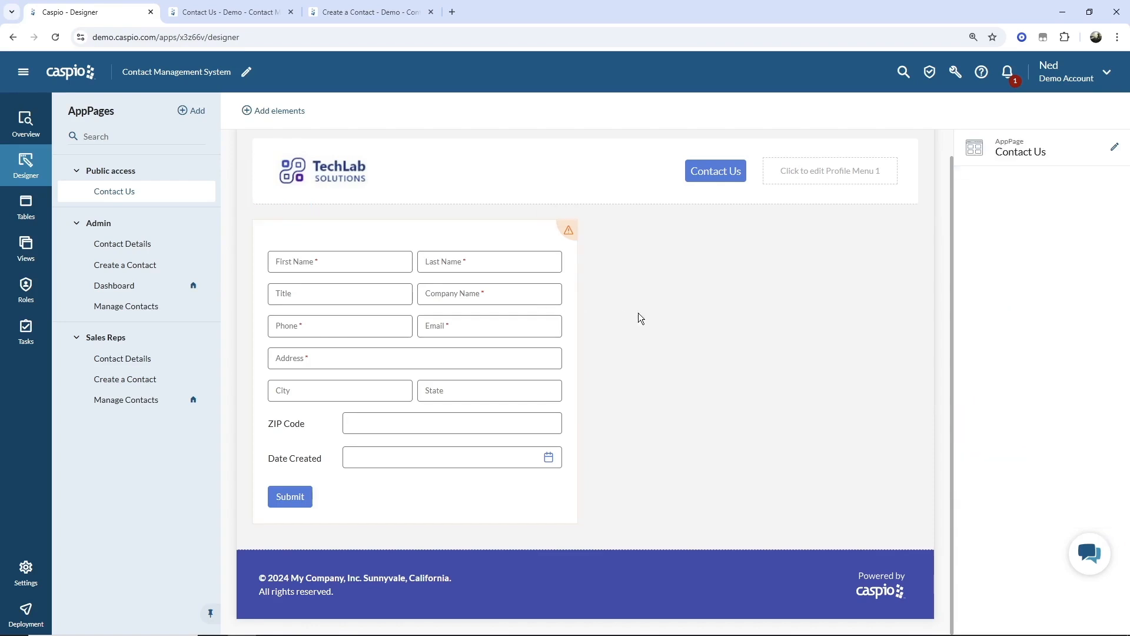
- Change Date_Created in cms_demo_contacts to the Timestamp data type and save the table design
{"action": "left_click", "coordinate": [23, 214]}
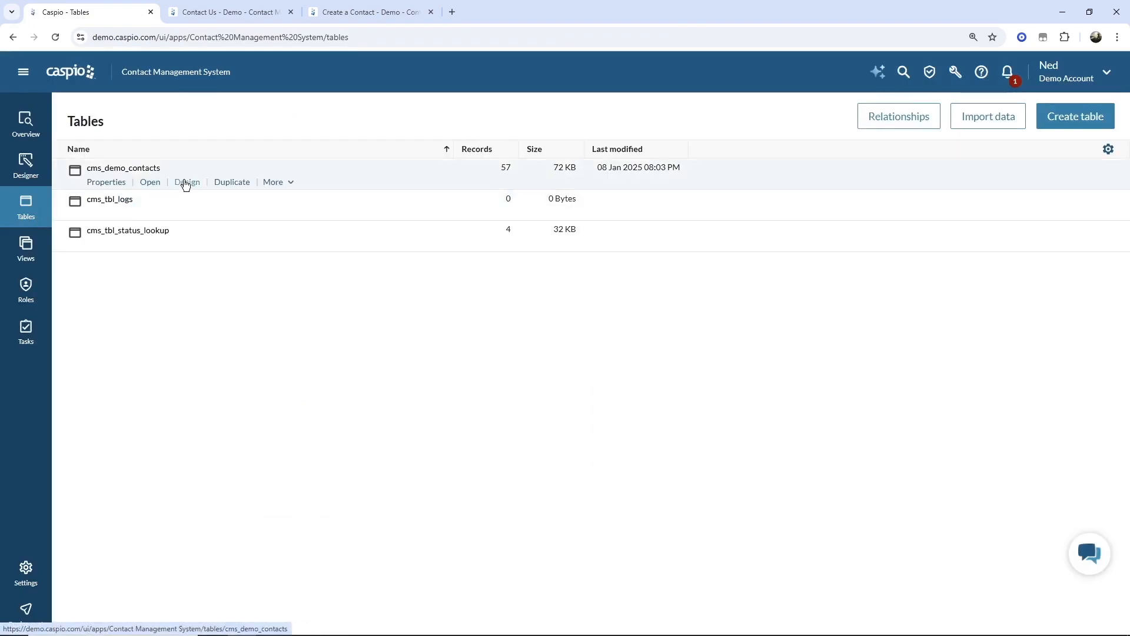
{"action": "left_click", "coordinate": [185, 184]}
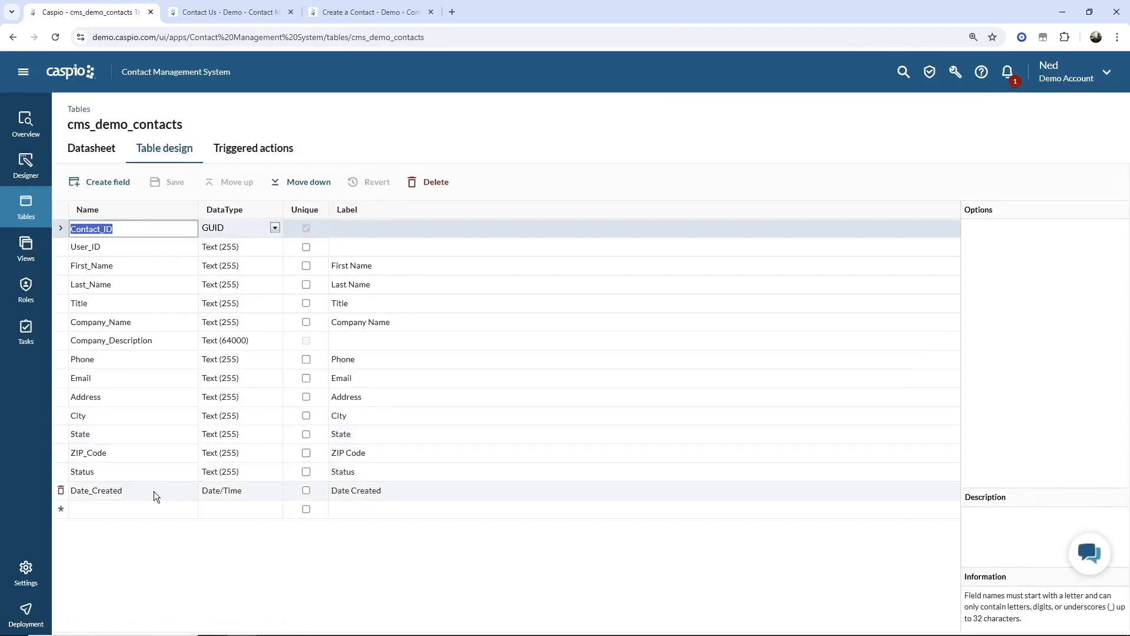
{"action": "left_click", "coordinate": [238, 494]}
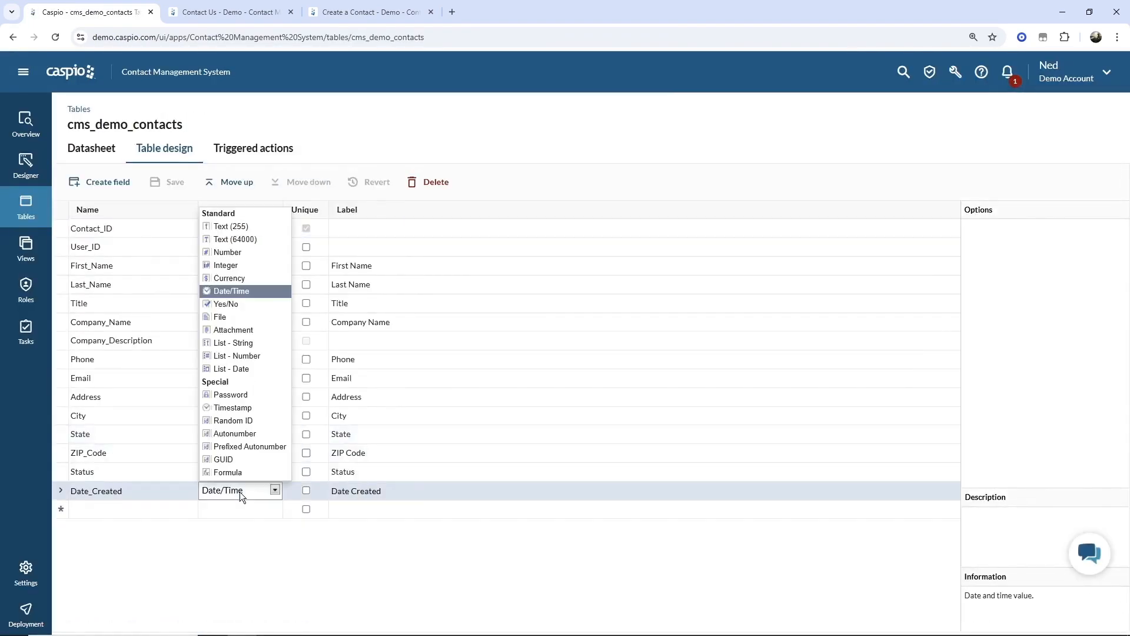
{"action": "left_click", "coordinate": [233, 417]}
{"action": "left_click", "coordinate": [683, 314]}
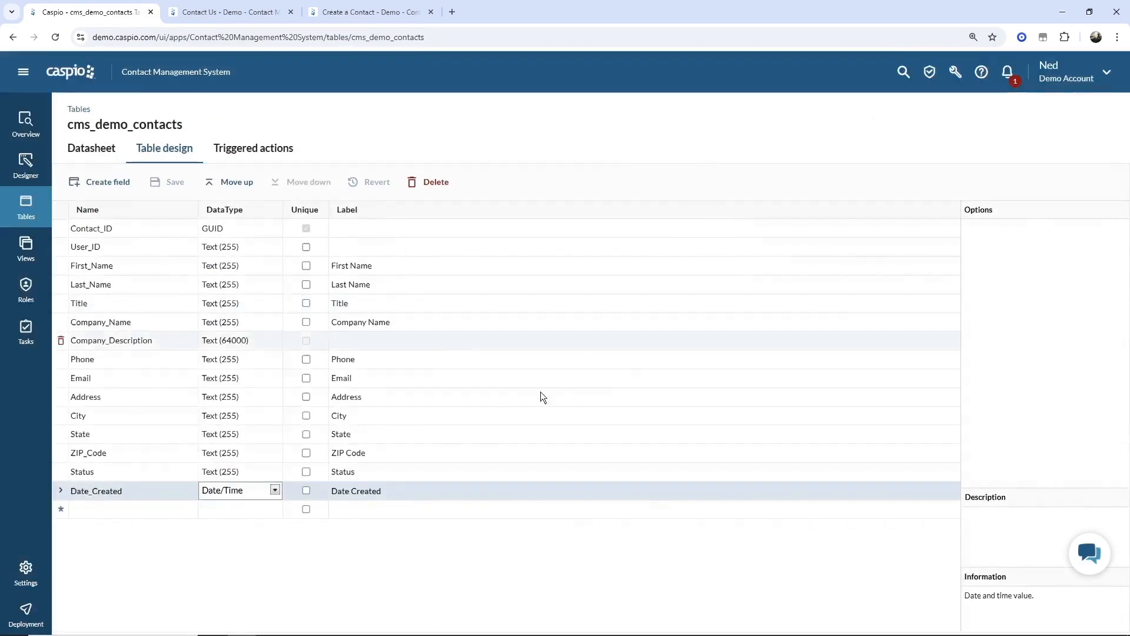
{"action": "left_click", "coordinate": [239, 492]}
{"action": "left_click", "coordinate": [242, 408]}
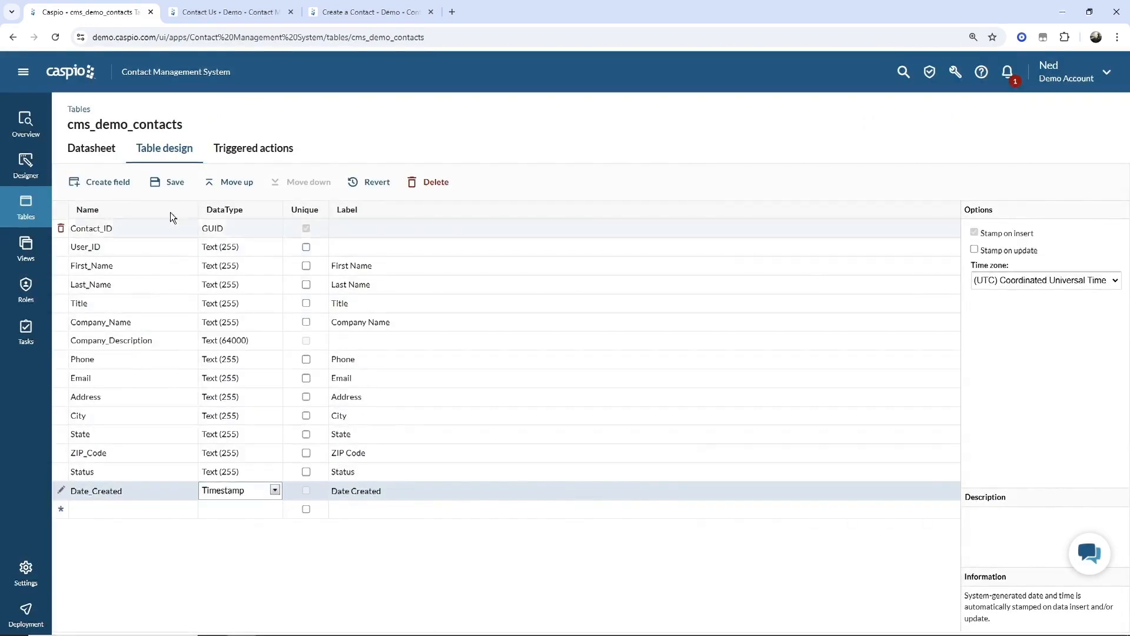
{"action": "left_click", "coordinate": [173, 188]}
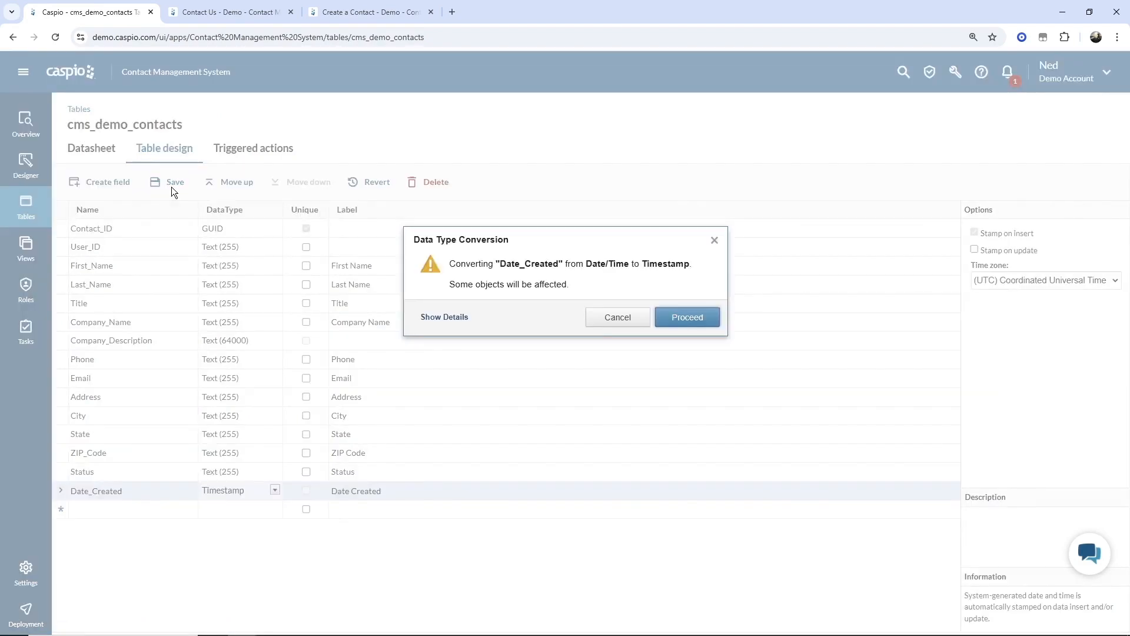
{"action": "left_click", "coordinate": [692, 321]}
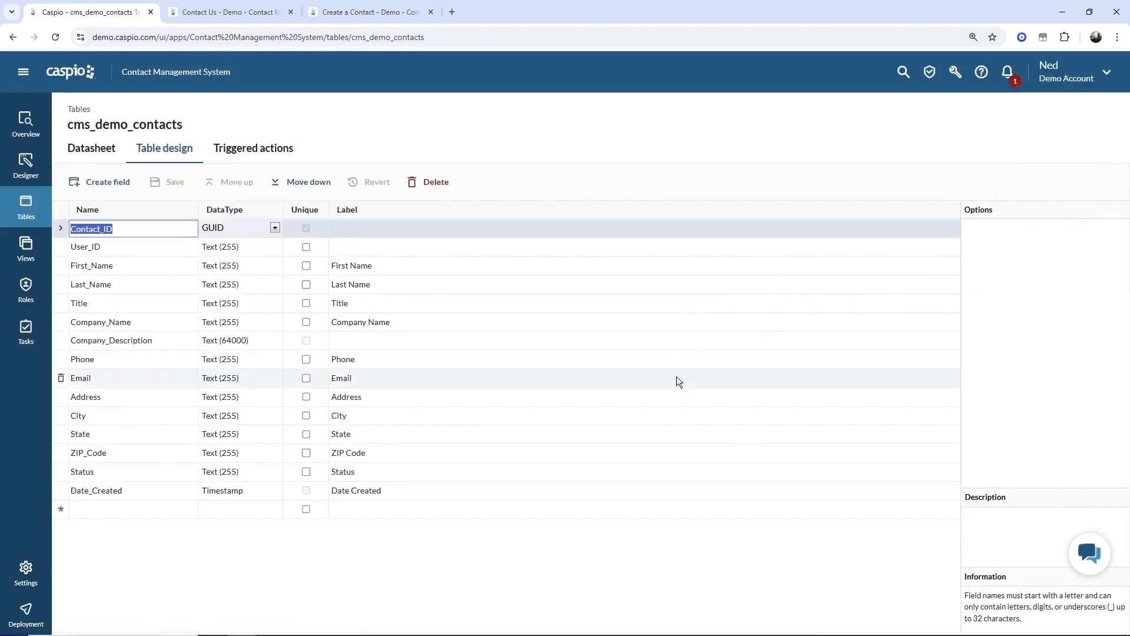
{"action": "left_click", "coordinate": [26, 293]}
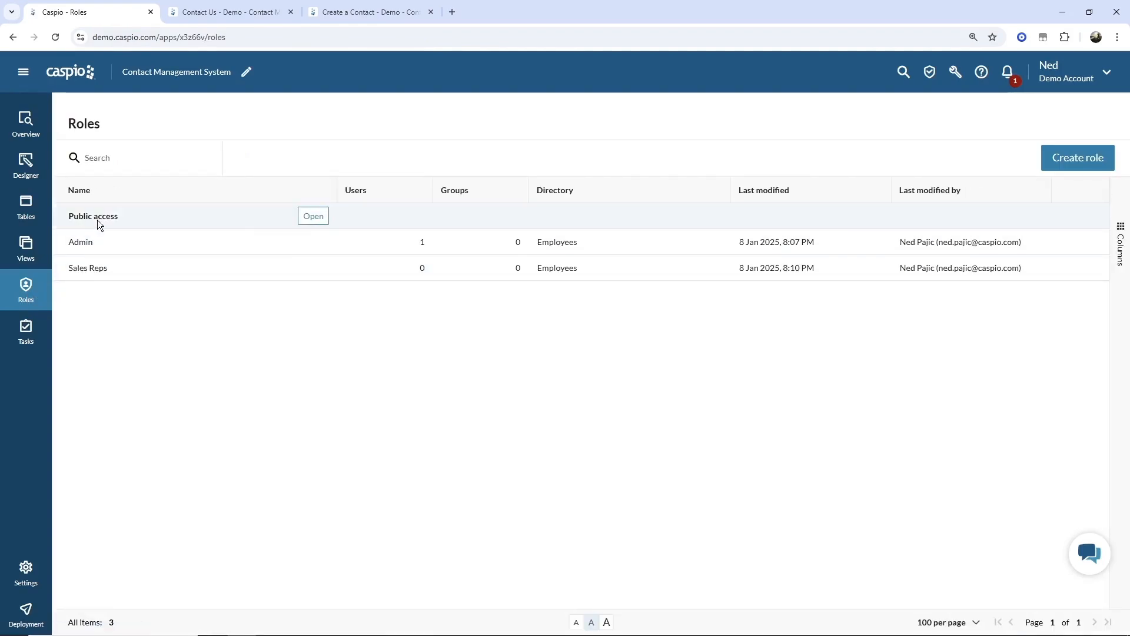
- Set Public access default Create permission to All records, save, and return to Designer
{"action": "left_click", "coordinate": [315, 217]}
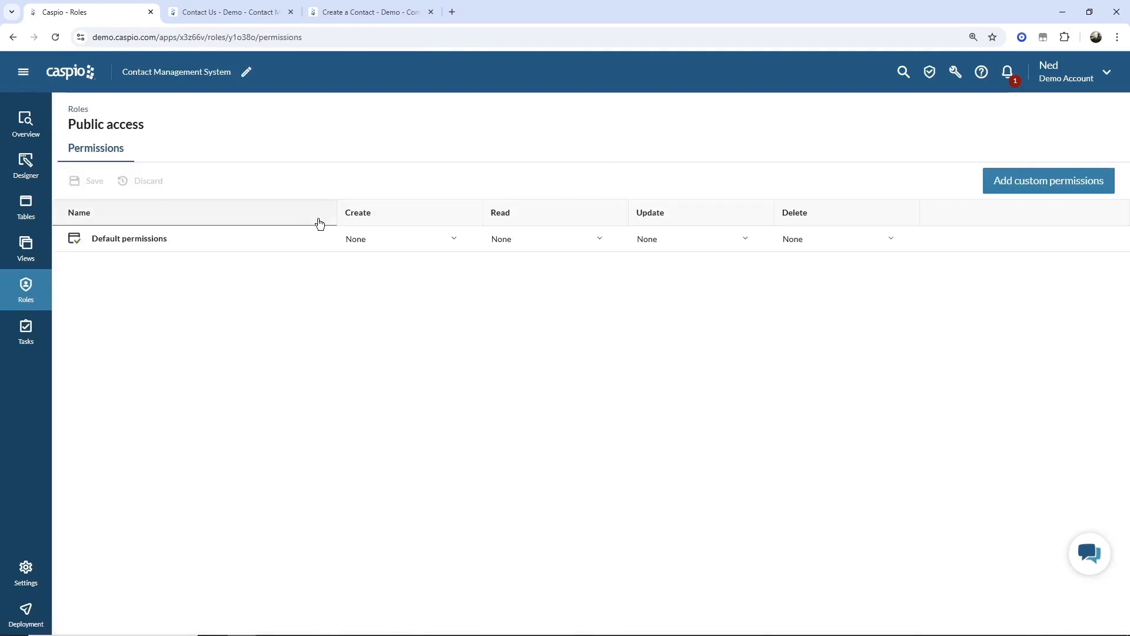
{"action": "left_click", "coordinate": [392, 243]}
{"action": "left_click", "coordinate": [389, 282]}
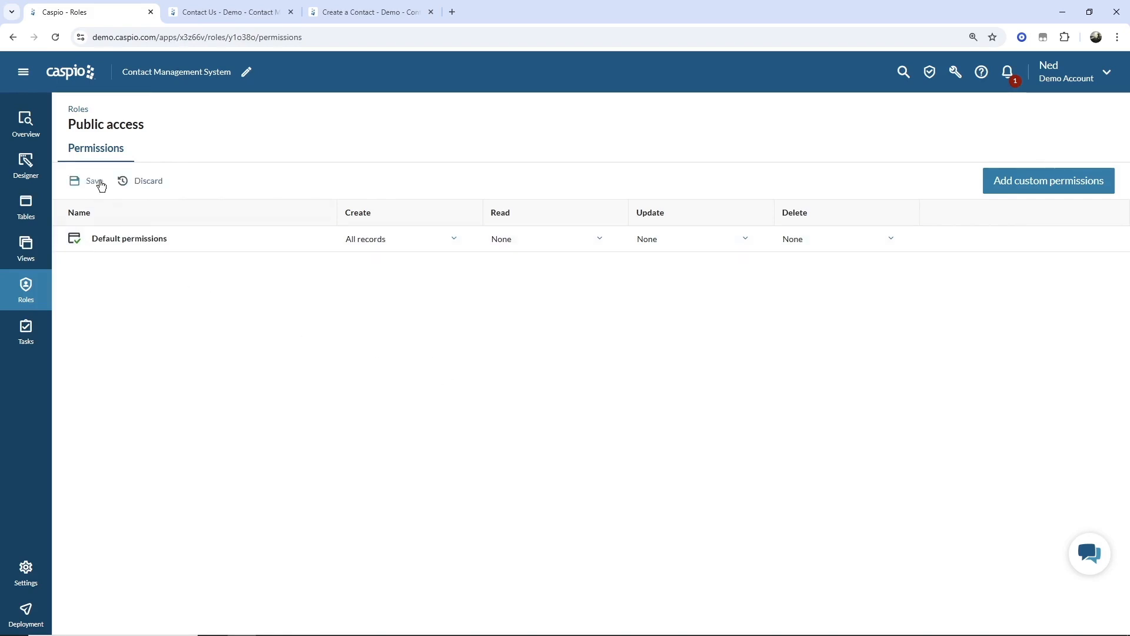
{"action": "left_click", "coordinate": [99, 182]}
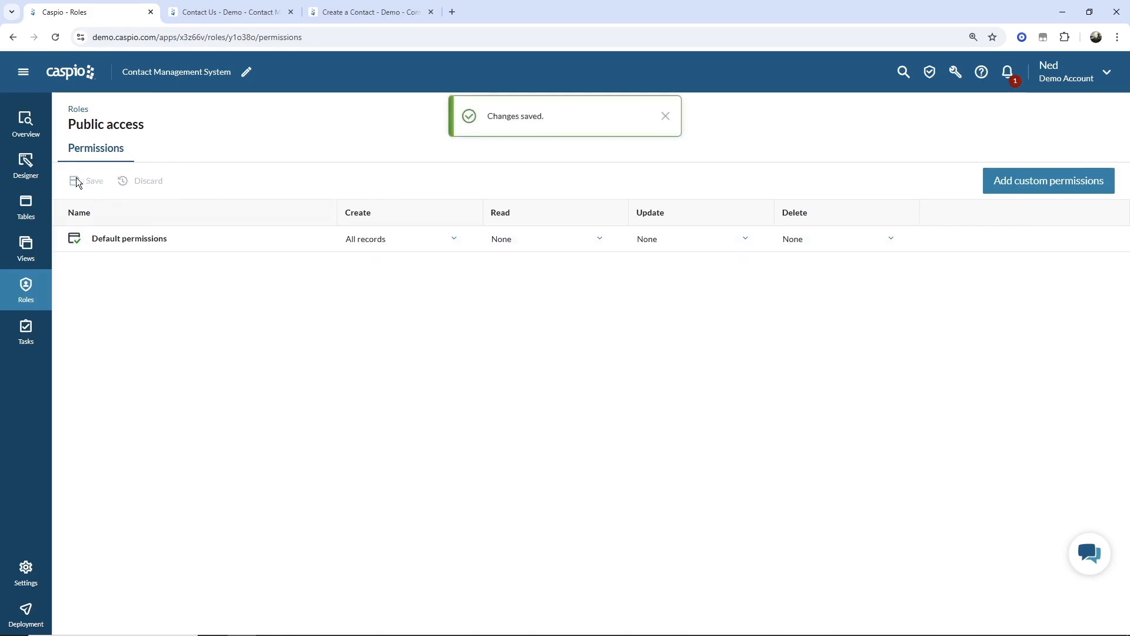
{"action": "left_click", "coordinate": [36, 171]}
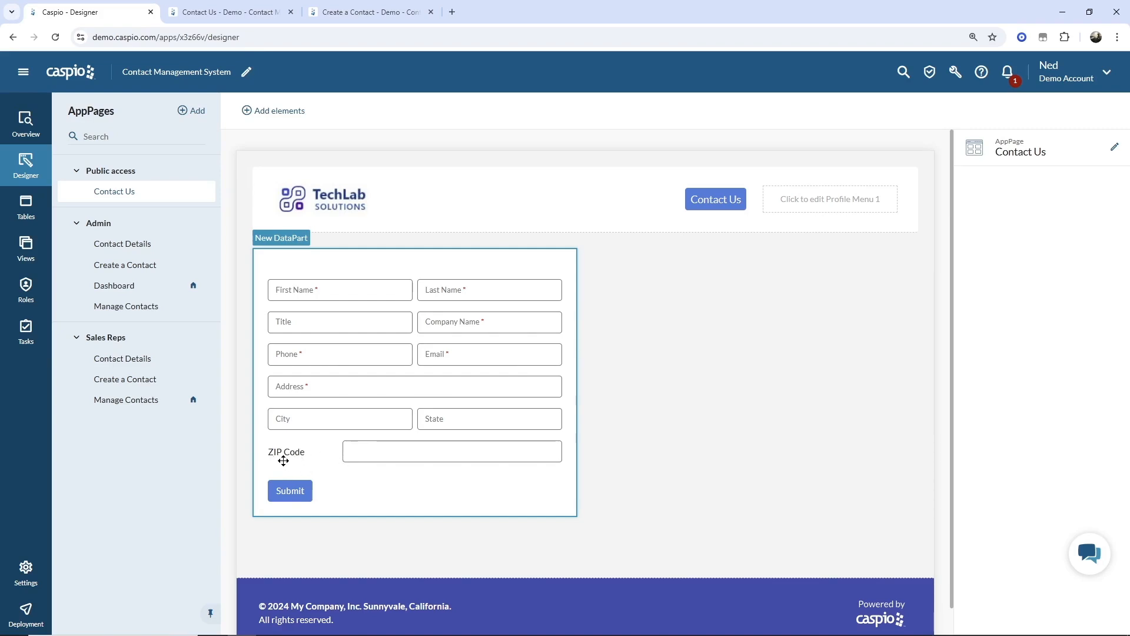
- Reopen the form's fields setup and switch the ZIP_Code label layout to Float, then save
{"action": "left_click", "coordinate": [366, 452]}
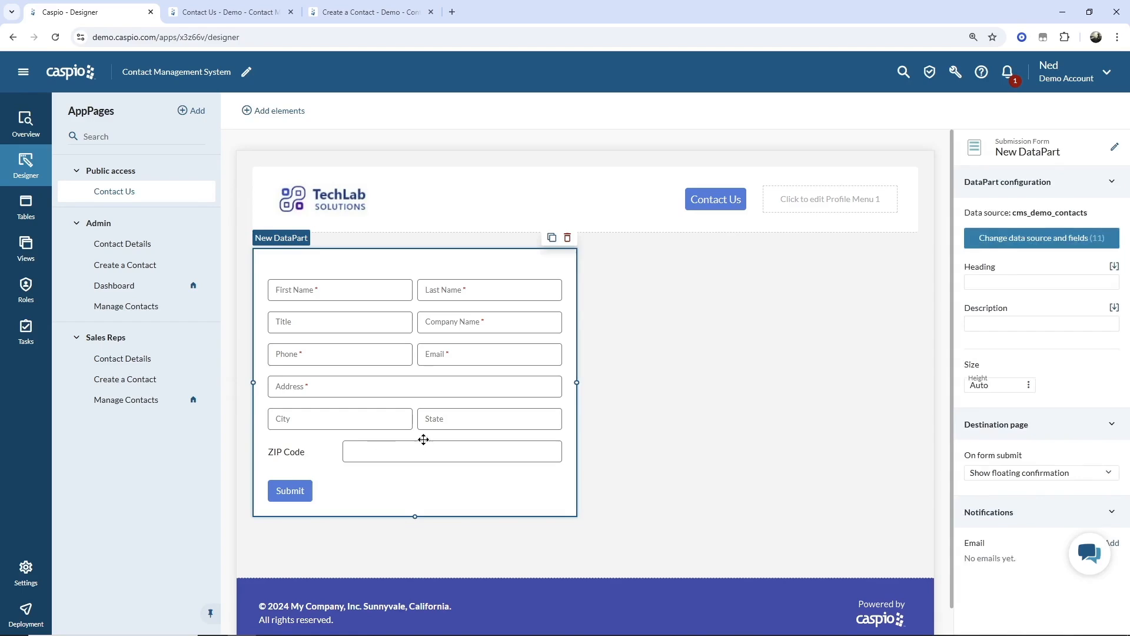
{"action": "left_click", "coordinate": [1042, 237]}
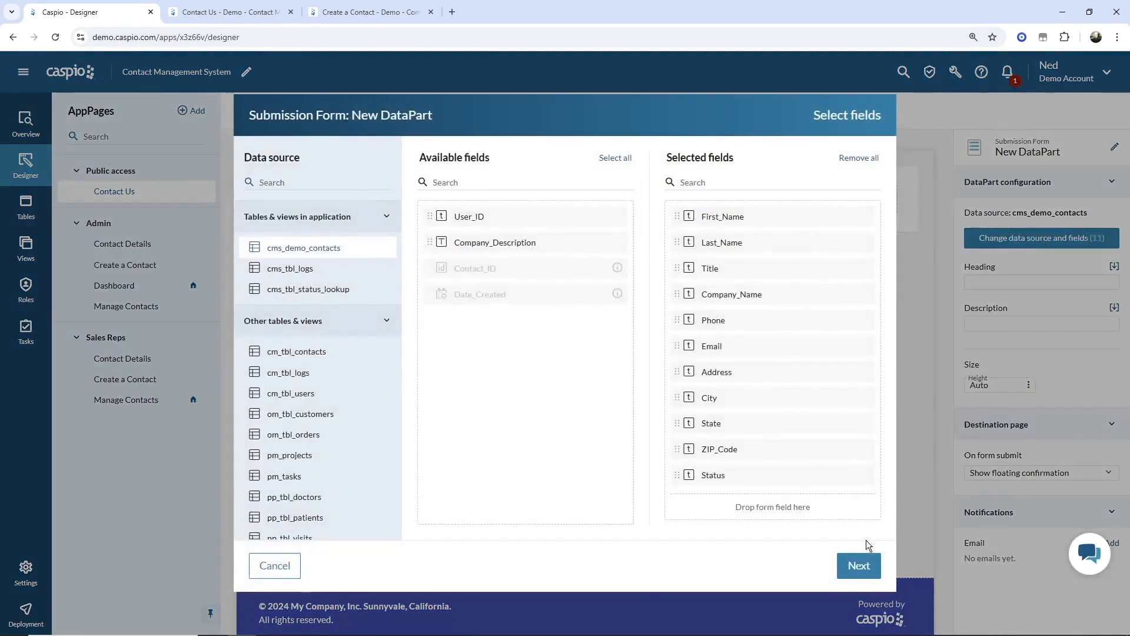
{"action": "left_click", "coordinate": [854, 566]}
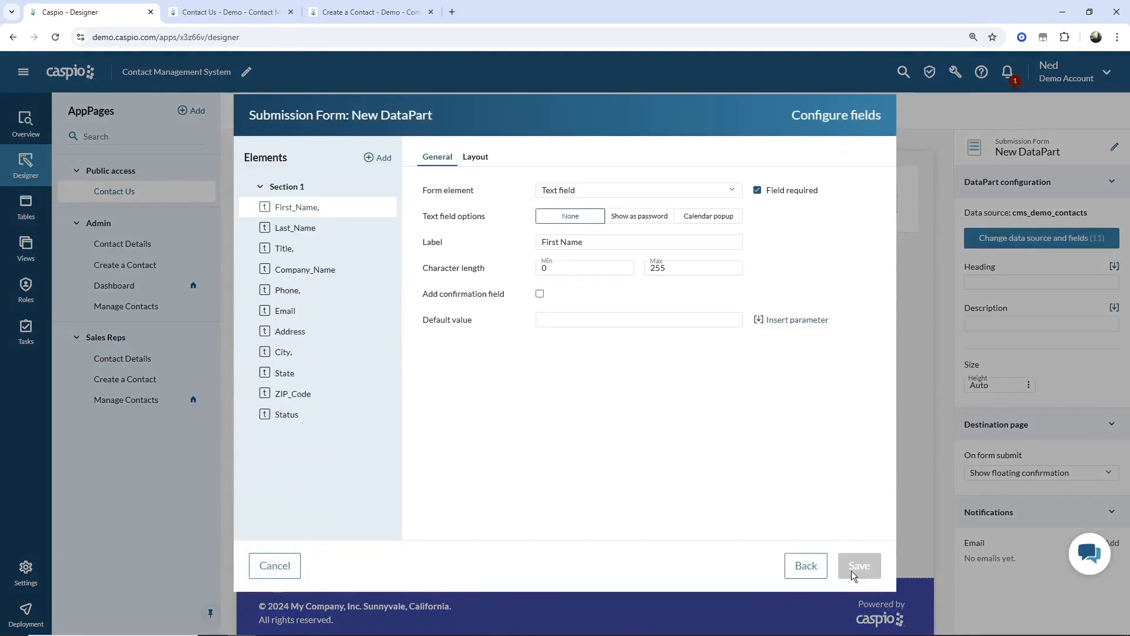
{"action": "left_click", "coordinate": [291, 402]}
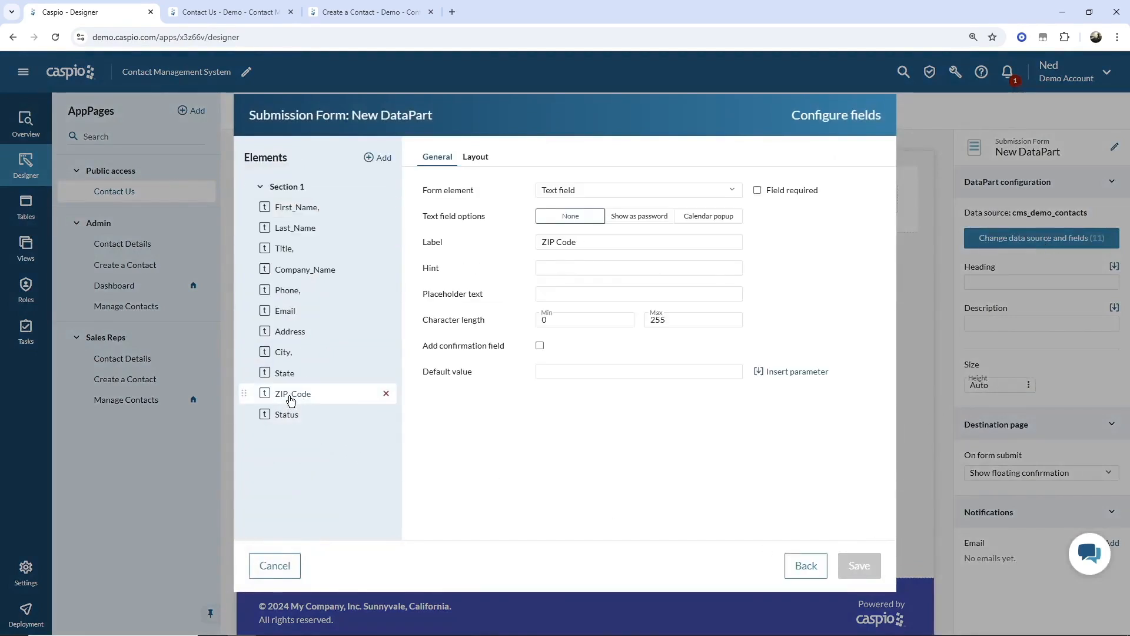
{"action": "left_click", "coordinate": [486, 158]}
{"action": "left_click", "coordinate": [664, 225]}
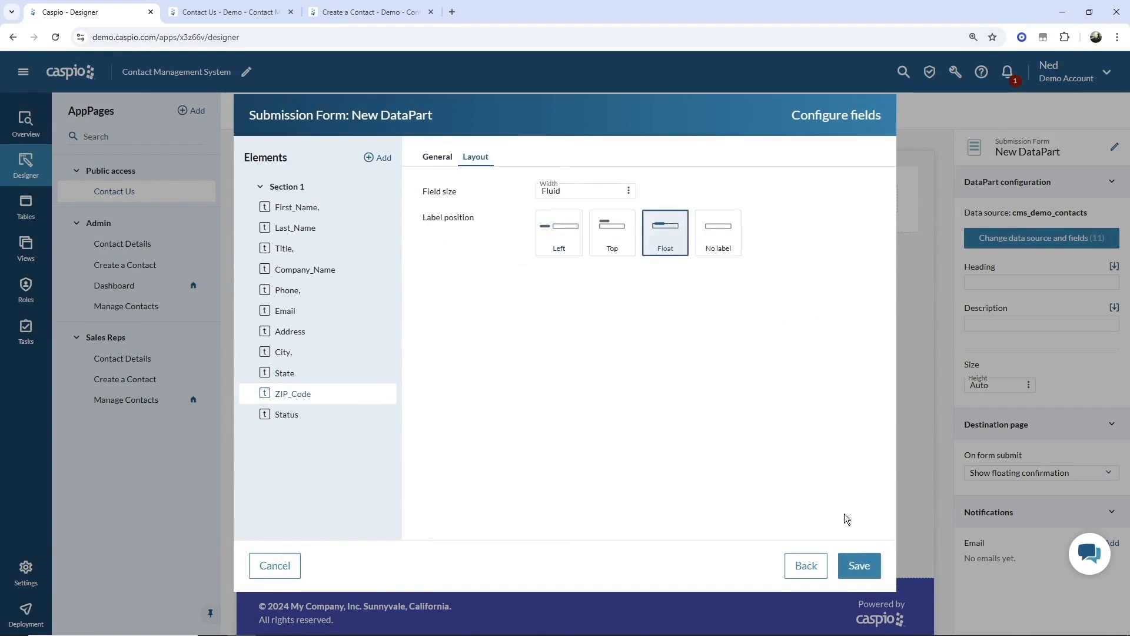
{"action": "left_click", "coordinate": [859, 565]}
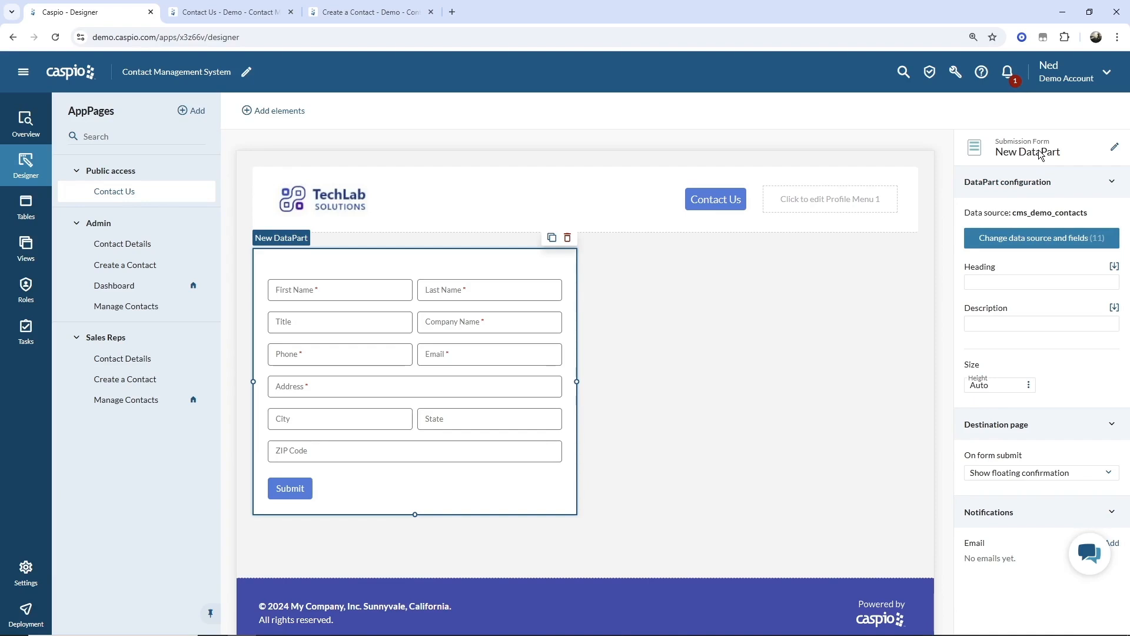
- Rename the form to 'Public - Lead Form'
{"action": "left_click", "coordinate": [1114, 146]}
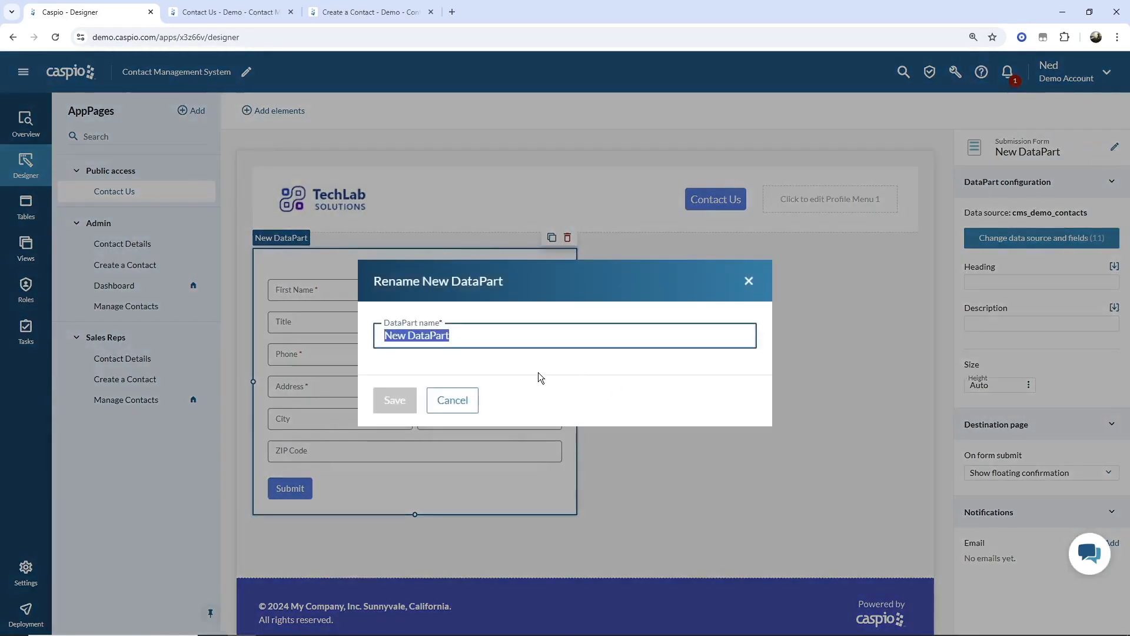
{"action": "type", "text": "Public"}
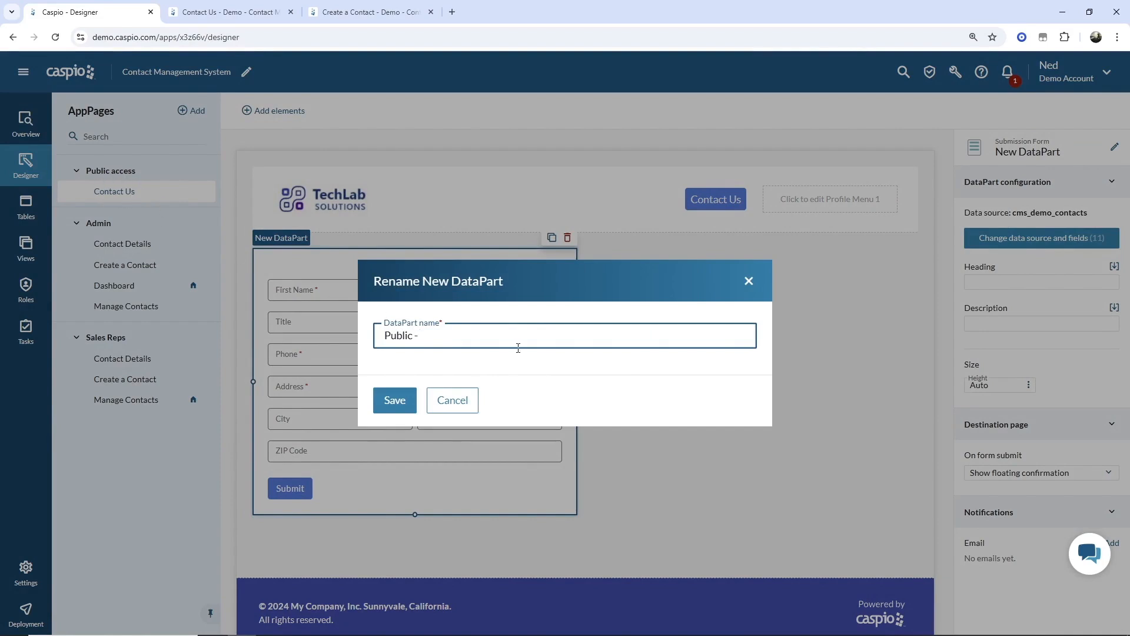
{"action": "type", "text": "- Lead Form"}
{"action": "left_click", "coordinate": [414, 400]}
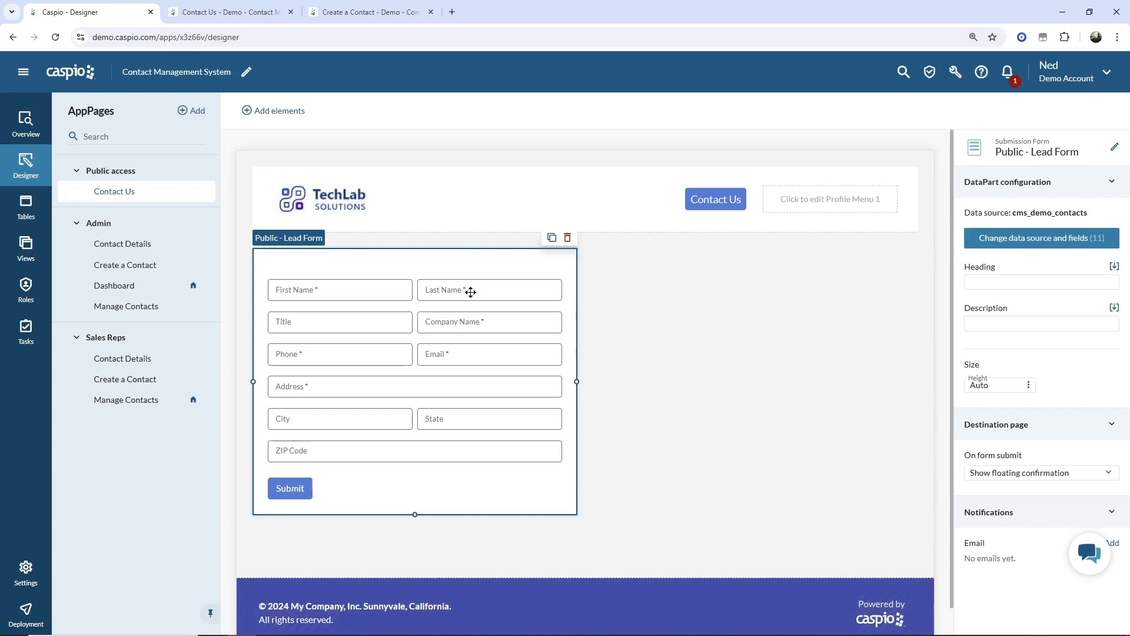
- Hide the Footer for Public access pages, then reopen Contact Us and select the lead form
{"action": "left_click", "coordinate": [113, 172]}
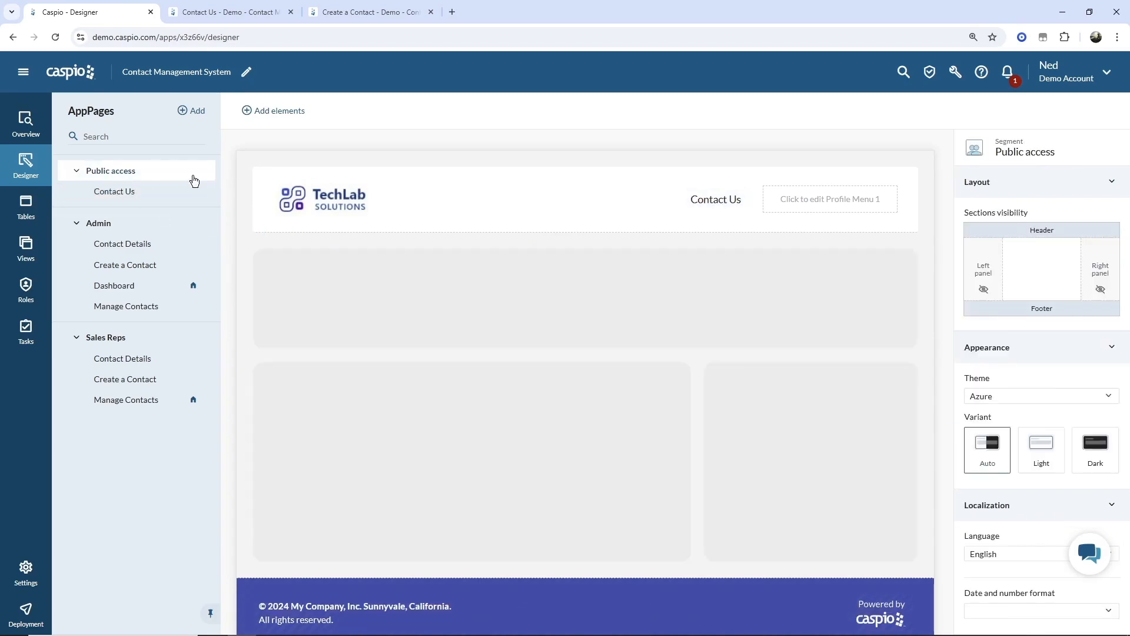
{"action": "left_click", "coordinate": [1065, 309]}
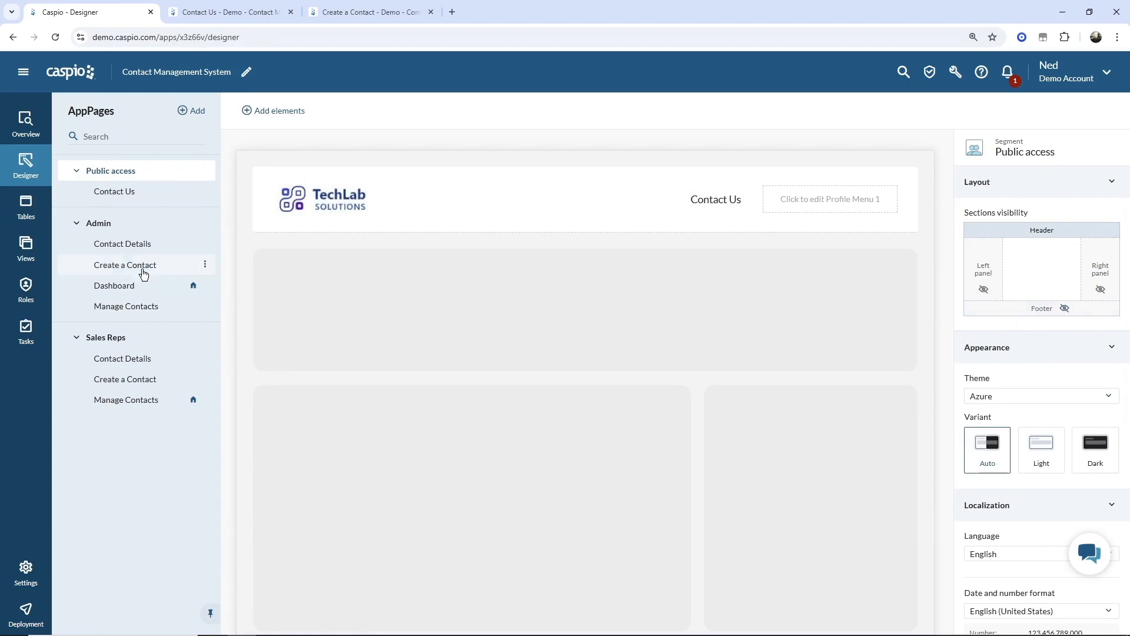
{"action": "left_click", "coordinate": [120, 197]}
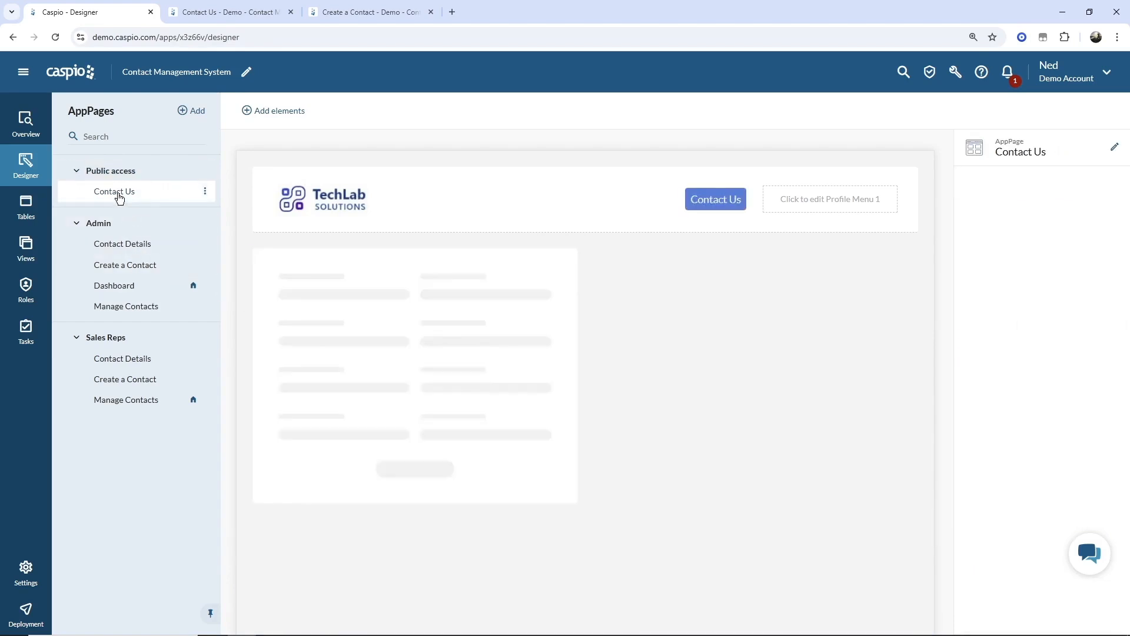
{"action": "left_click", "coordinate": [376, 322]}
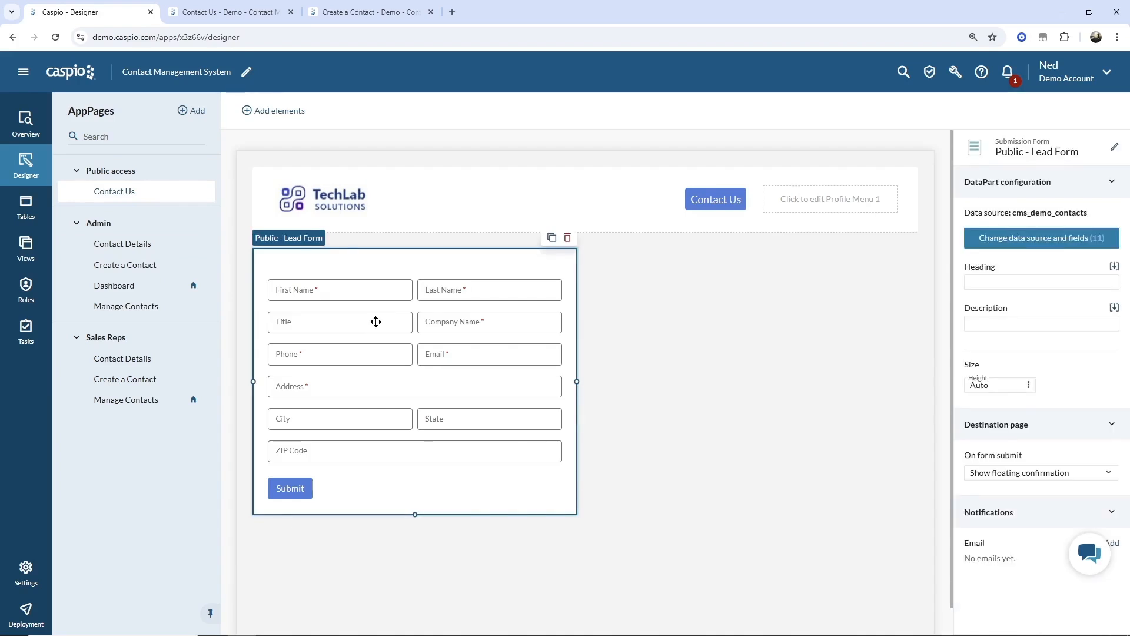
- Set the lead form's heading to 'Contact Us' and reopen its data source and fields setup
{"action": "left_click", "coordinate": [994, 282]}
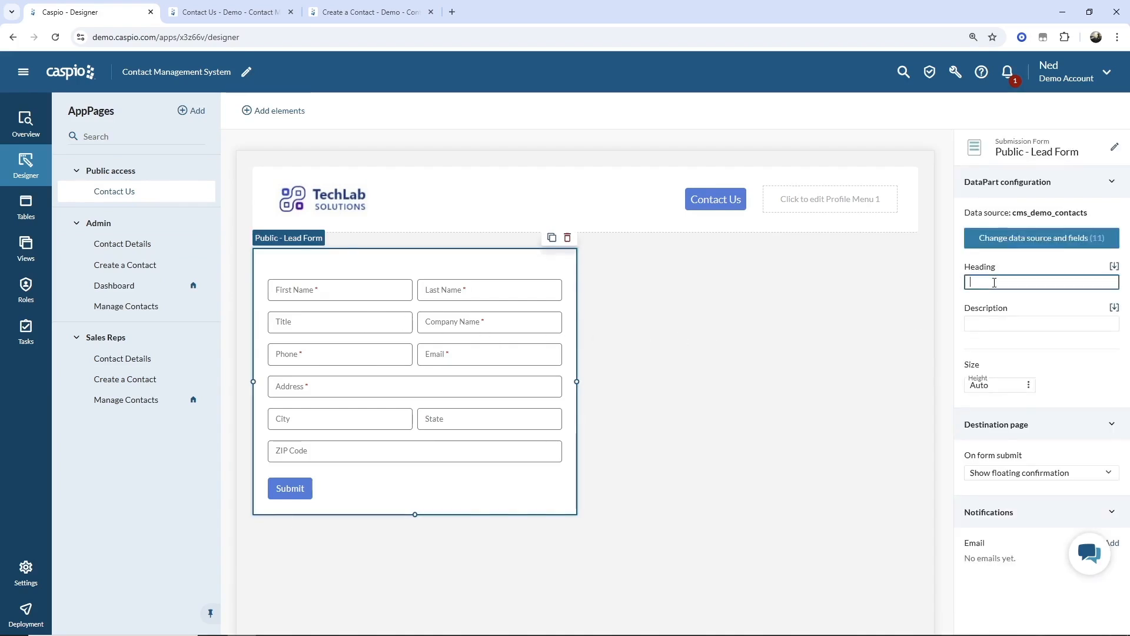
{"action": "type", "text": "Contact Us"}
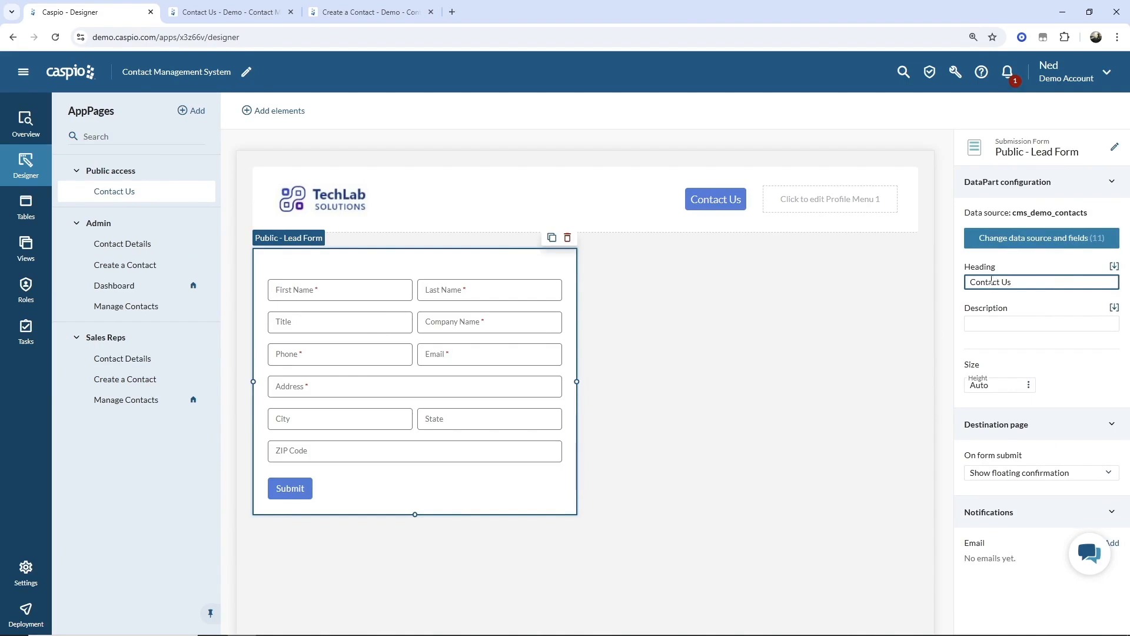
{"action": "left_click", "coordinate": [920, 301]}
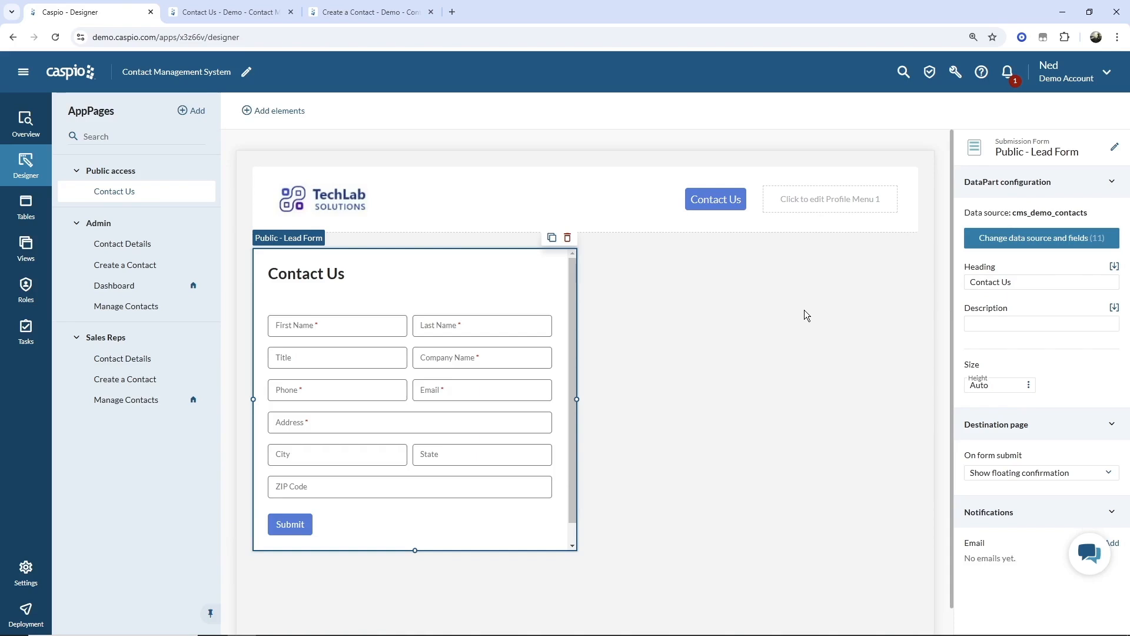
{"action": "left_click", "coordinate": [1035, 246]}
- Add an HTML block to the form and move it above First_Name
{"action": "left_click", "coordinate": [861, 564]}
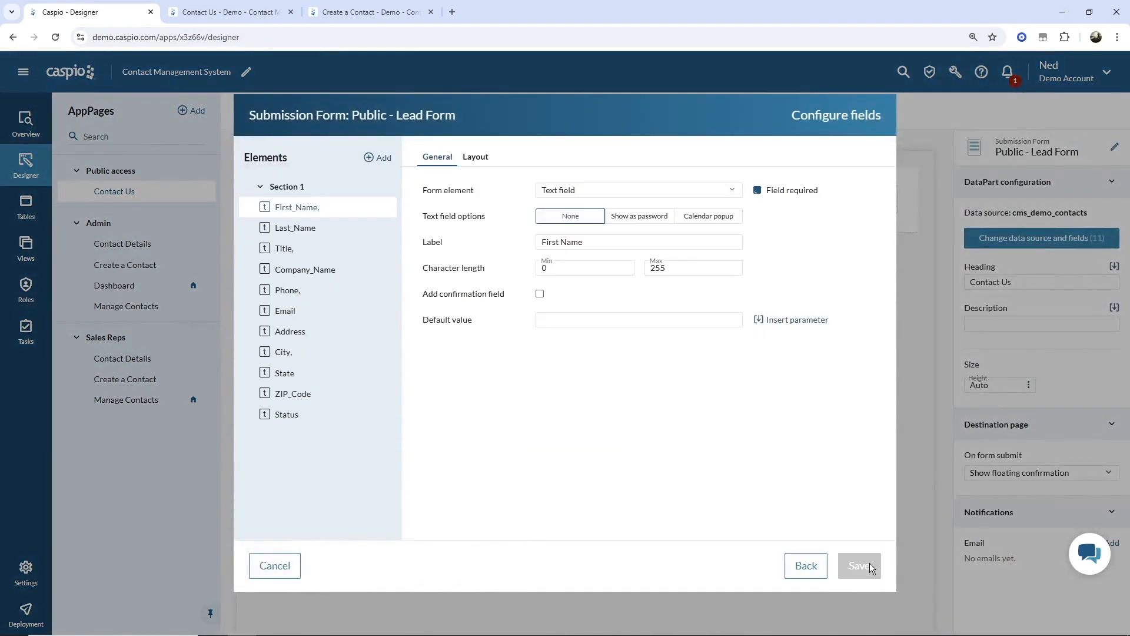
{"action": "left_click", "coordinate": [384, 158]}
{"action": "left_click", "coordinate": [394, 175]}
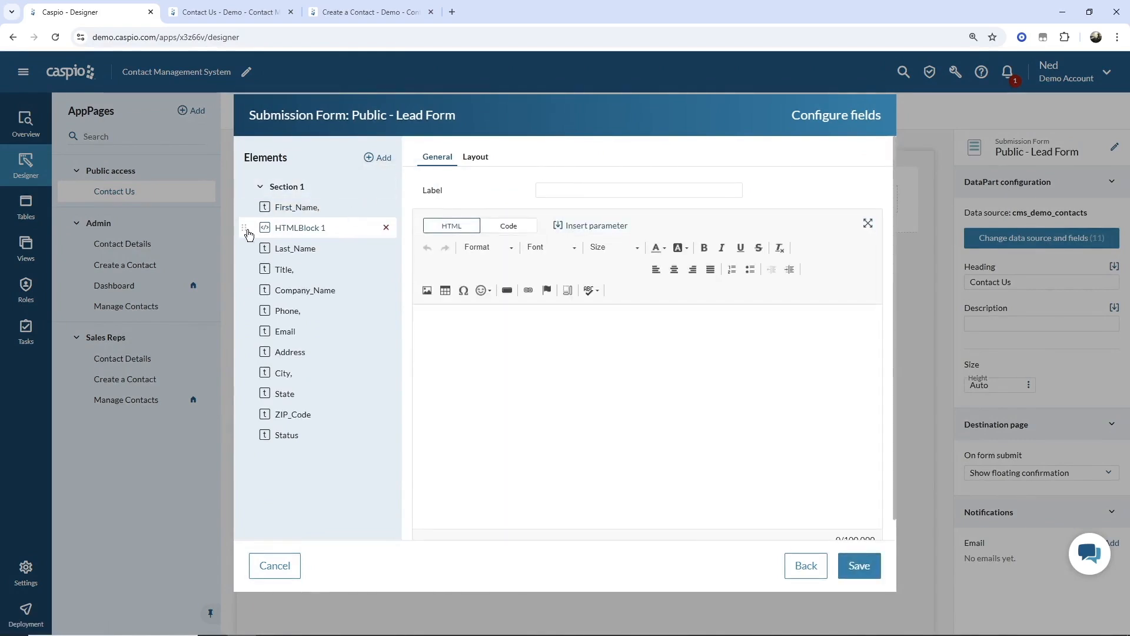
{"action": "mouse_move", "coordinate": [244, 216]}
{"action": "left_mouse_down"}
{"action": "mouse_move", "coordinate": [246, 227]}
{"action": "mouse_move", "coordinate": [244, 200]}
{"action": "left_mouse_up"}
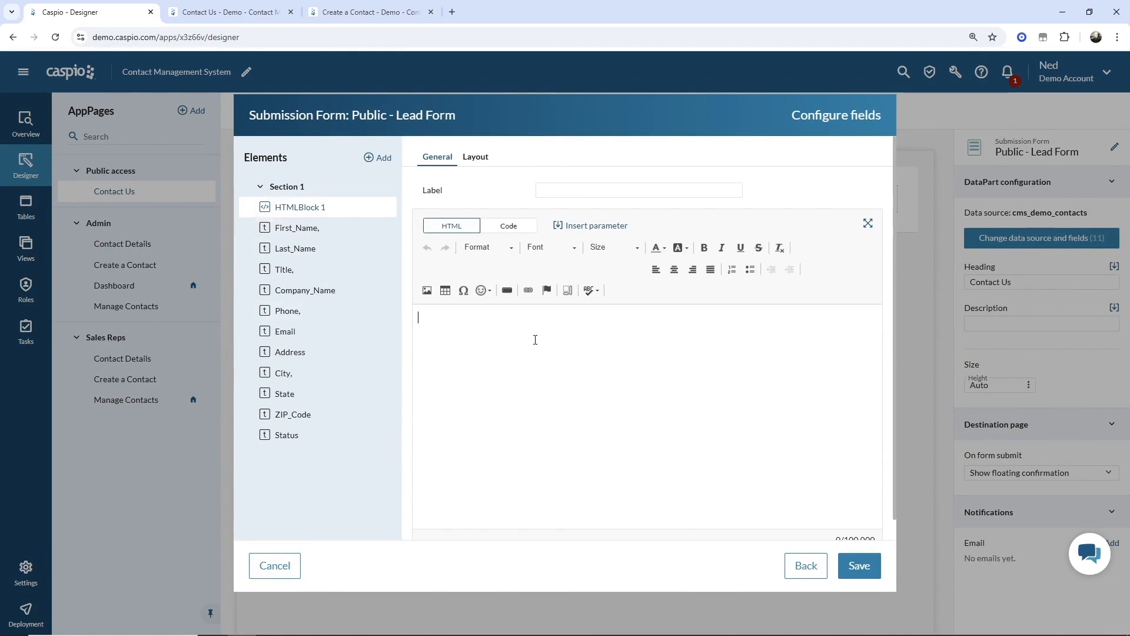
- Try entering a span tag in the block's source view, then clear it and return to rich text
{"action": "left_click", "coordinate": [506, 226]}
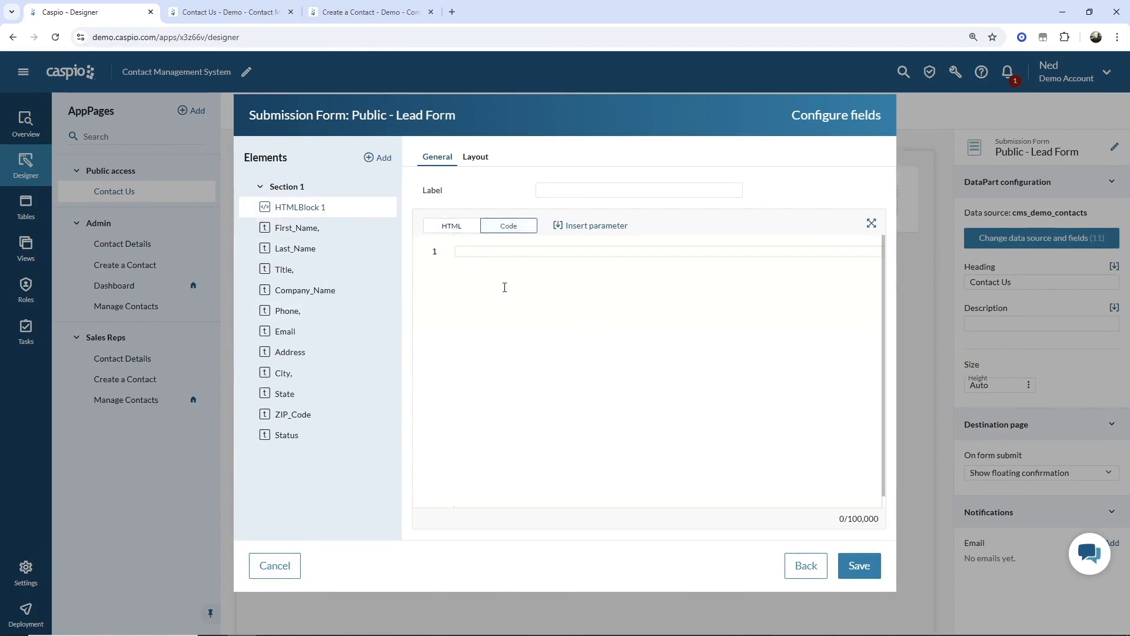
{"action": "type", "text": "<spoa"}
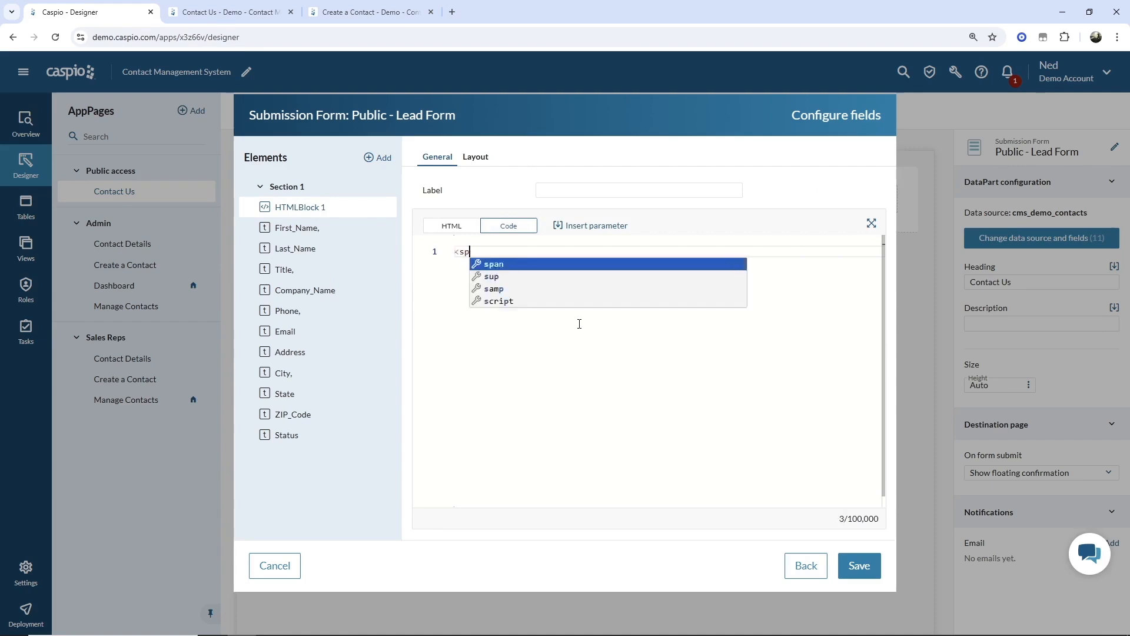
{"action": "key", "text": "BackSpace"}
{"action": "key", "text": "BackSpace"}
{"action": "type", "text": "an"}
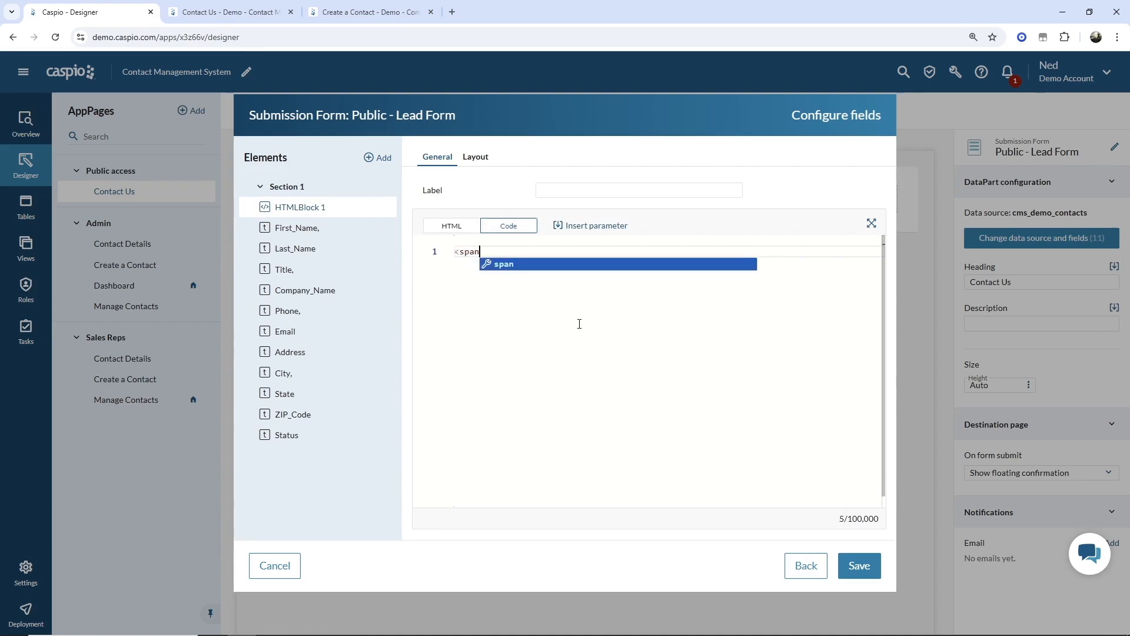
{"action": "key", "text": "BackSpace"}
{"action": "key", "text": "BackSpace"}
{"action": "key", "text": "BackSpace"}
{"action": "key", "text": "BackSpace"}
{"action": "key", "text": "BackSpace"}
{"action": "left_click", "coordinate": [462, 230]}
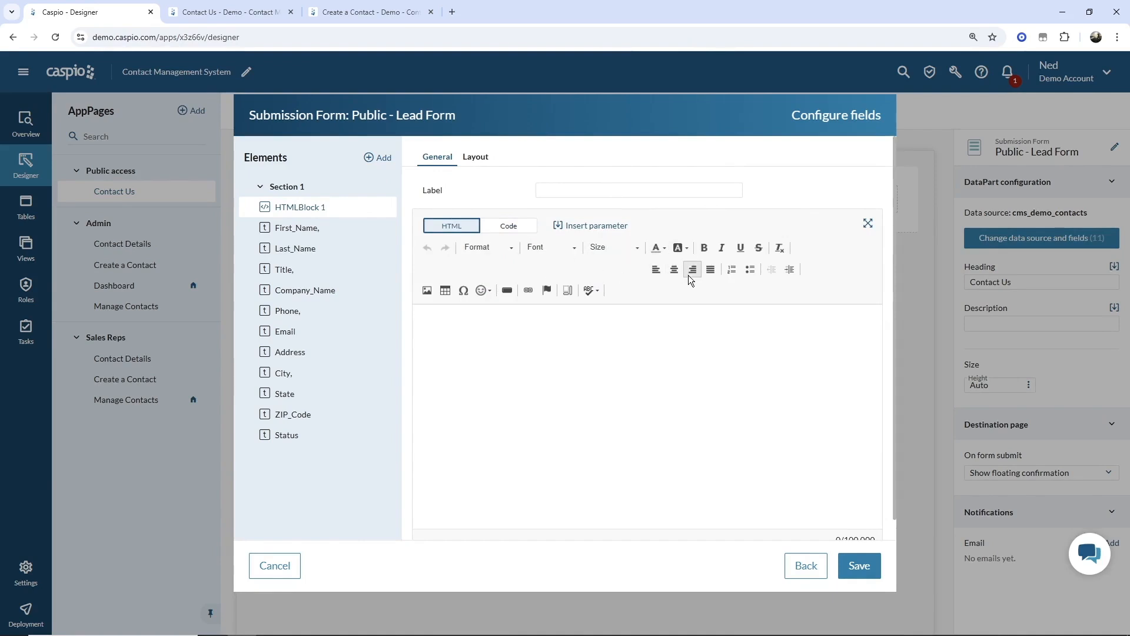
- Write 'Contact Us' in the block, make it bold and italic, and save
{"action": "left_click", "coordinate": [603, 358]}
{"action": "type", "text": "Co"}
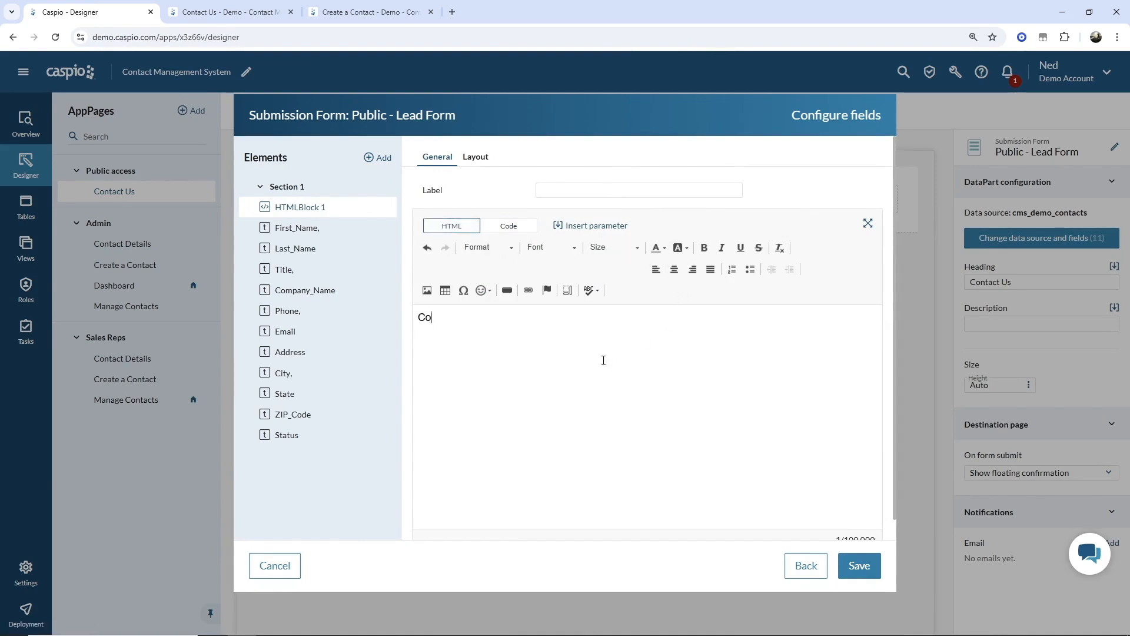
{"action": "type", "text": "ntact Us"}
{"action": "key", "text": "ctrl+a"}
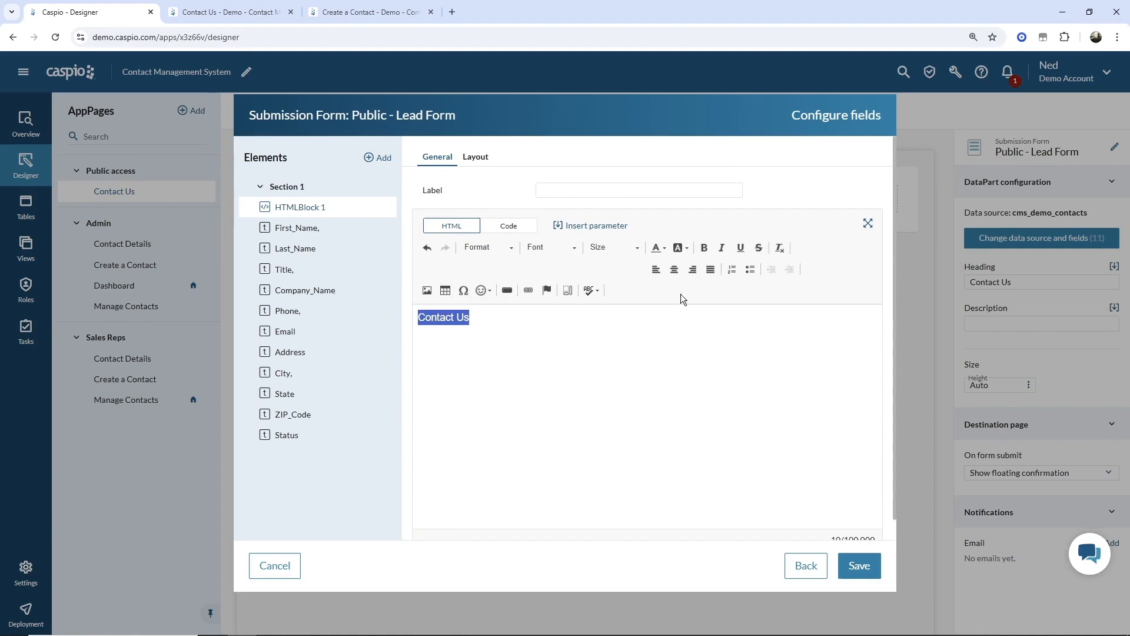
{"action": "left_click", "coordinate": [704, 248]}
{"action": "left_click", "coordinate": [720, 248]}
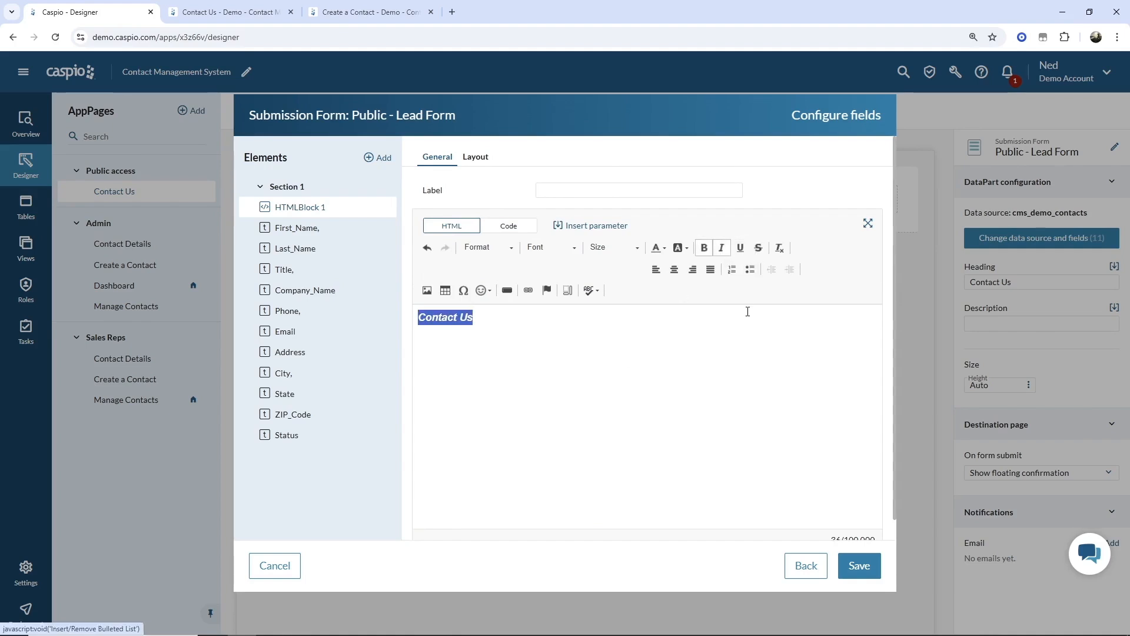
{"action": "left_click", "coordinate": [670, 331]}
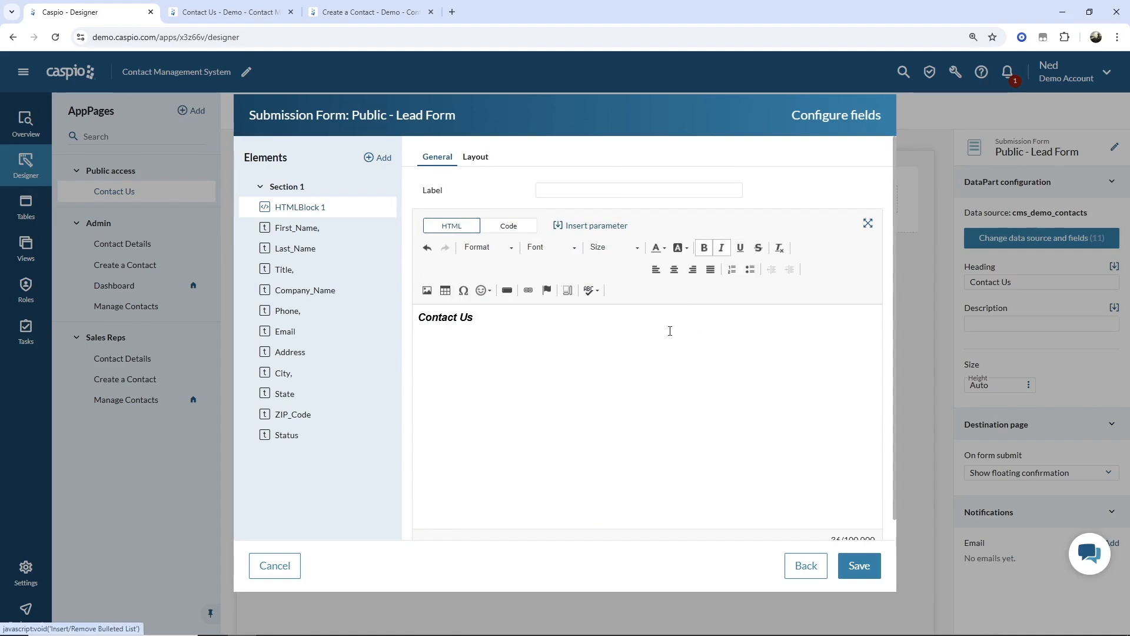
{"action": "left_click", "coordinate": [855, 571]}
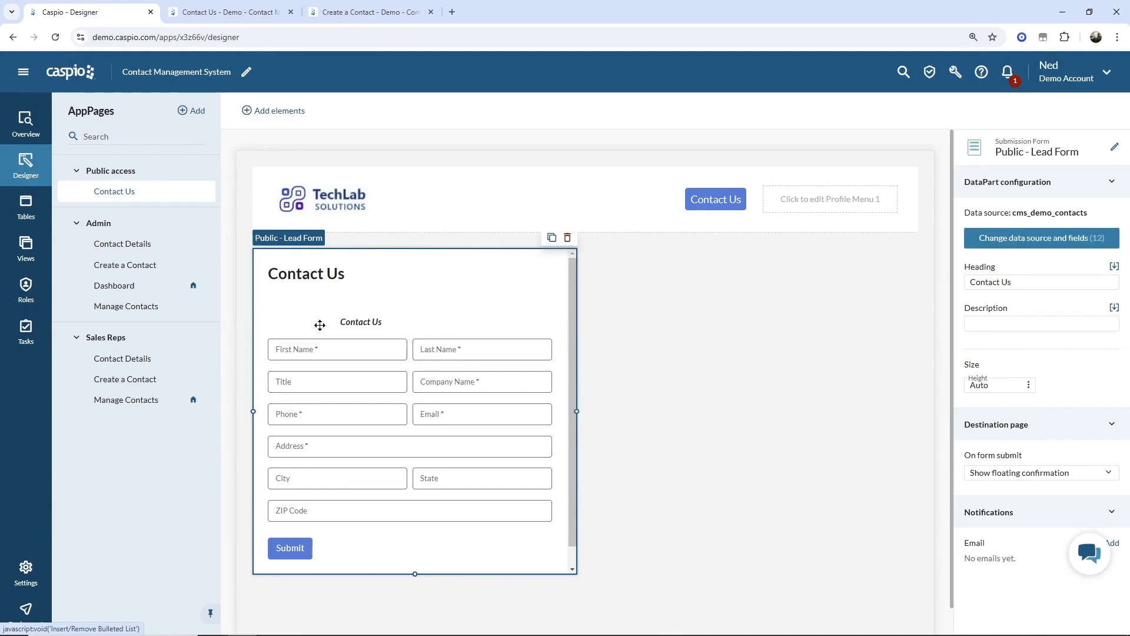
- Set the HTML block's label layout to No label and save the form
{"action": "left_click", "coordinate": [1008, 244]}
{"action": "left_click", "coordinate": [858, 565]}
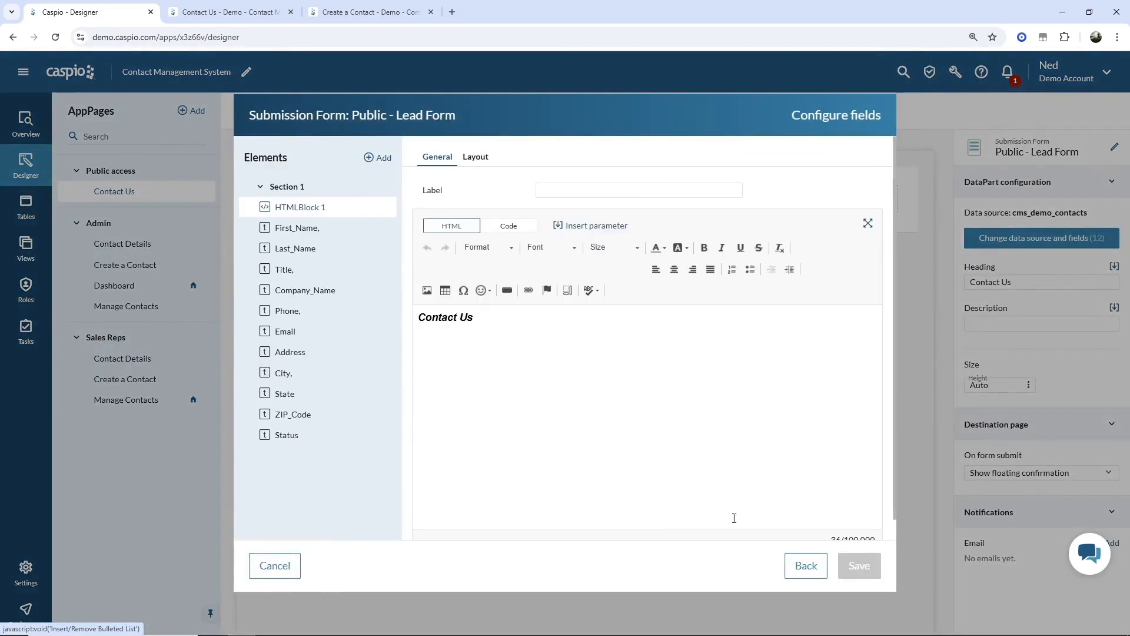
{"action": "left_click", "coordinate": [475, 158]}
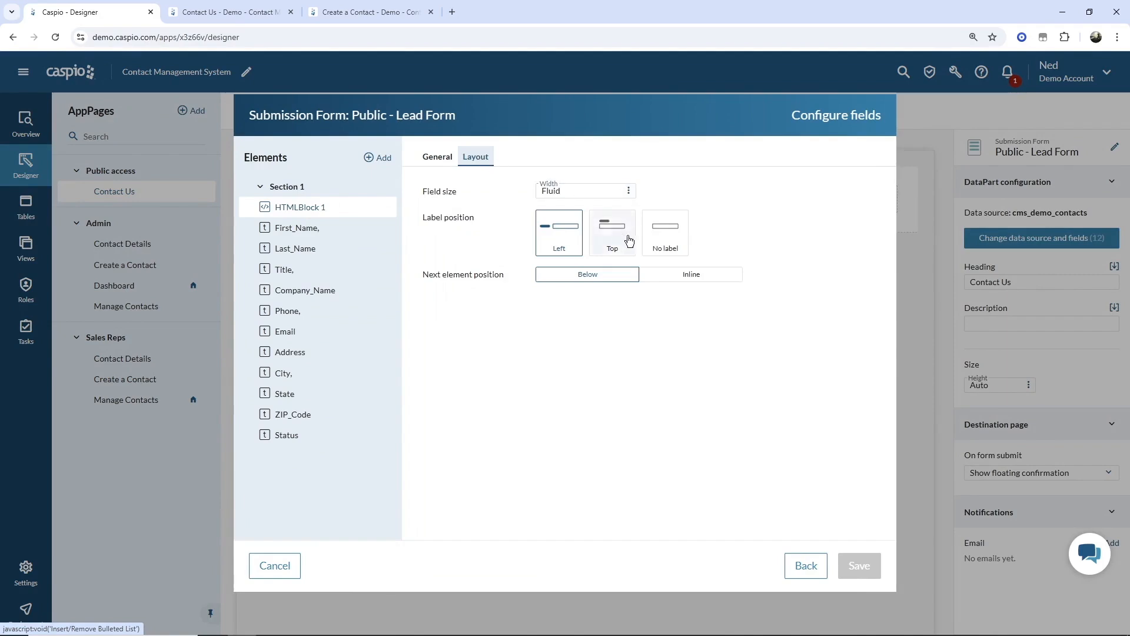
{"action": "left_click", "coordinate": [665, 232]}
{"action": "left_click", "coordinate": [860, 565]}
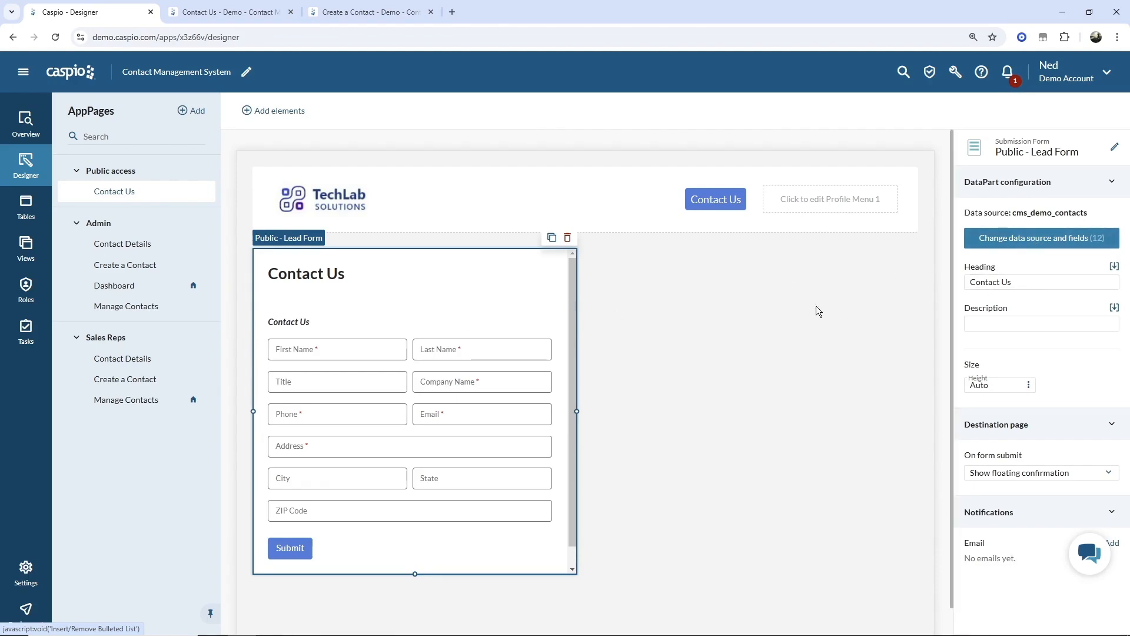
- Delete HTMLBlock 1 from the form fields and save, leaving the heading and fields
{"action": "left_click", "coordinate": [1042, 238]}
{"action": "left_click", "coordinate": [859, 565]}
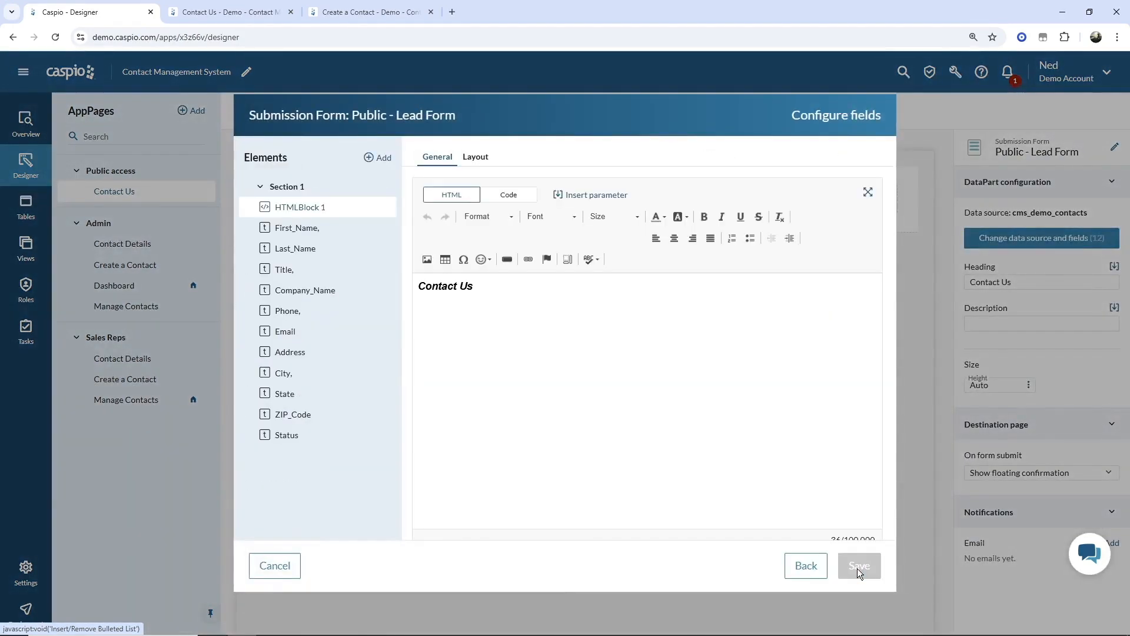
{"action": "left_click", "coordinate": [385, 207]}
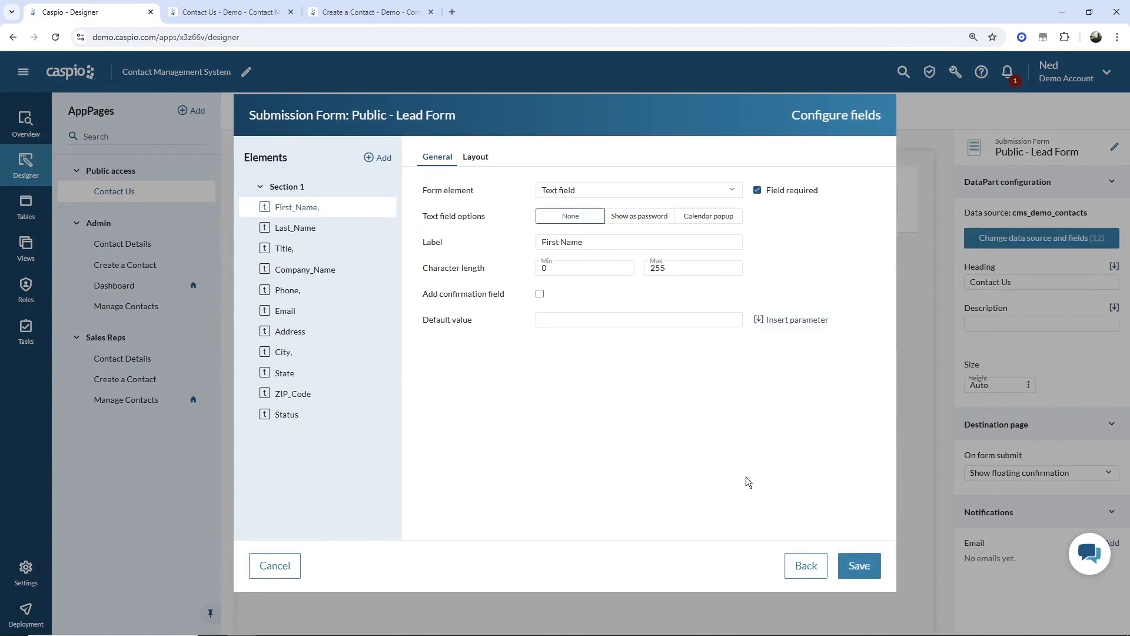
{"action": "left_click", "coordinate": [859, 564]}
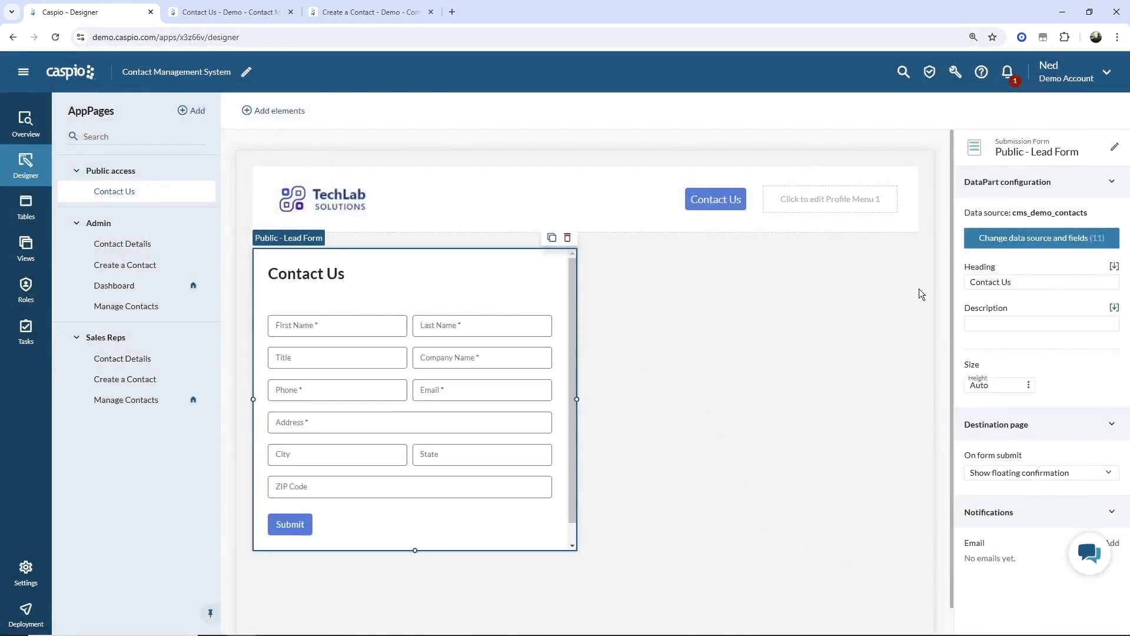
{"action": "left_click", "coordinate": [993, 281]}
{"action": "left_click", "coordinate": [708, 361]}
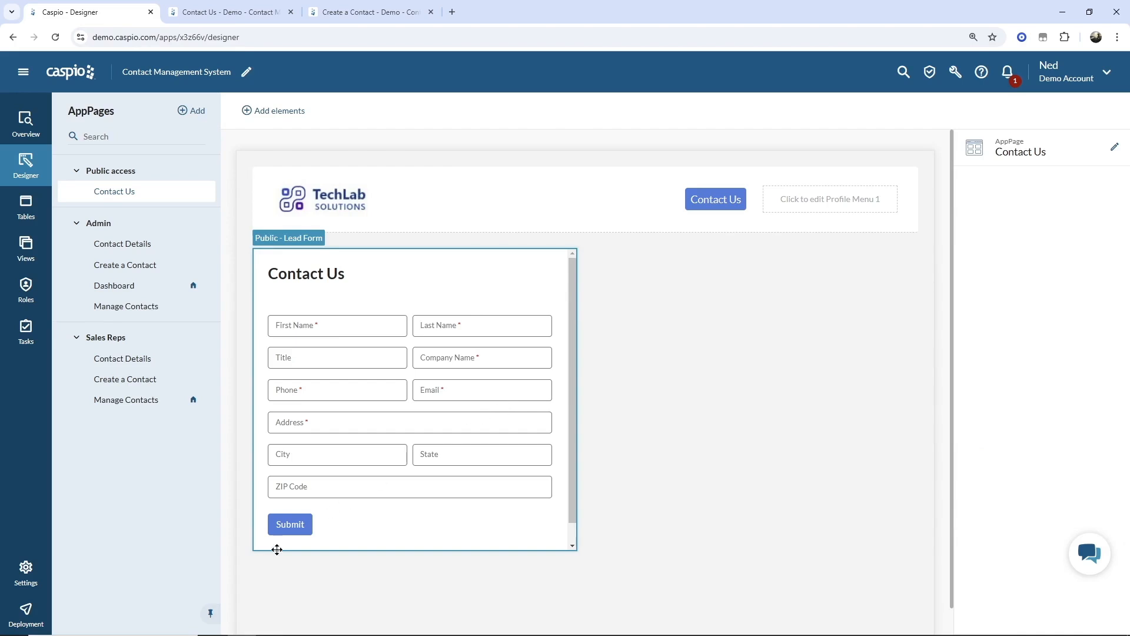
- Open the Deployment page and expand the Admin, Sales Reps and Public access segments
{"action": "left_click", "coordinate": [25, 617]}
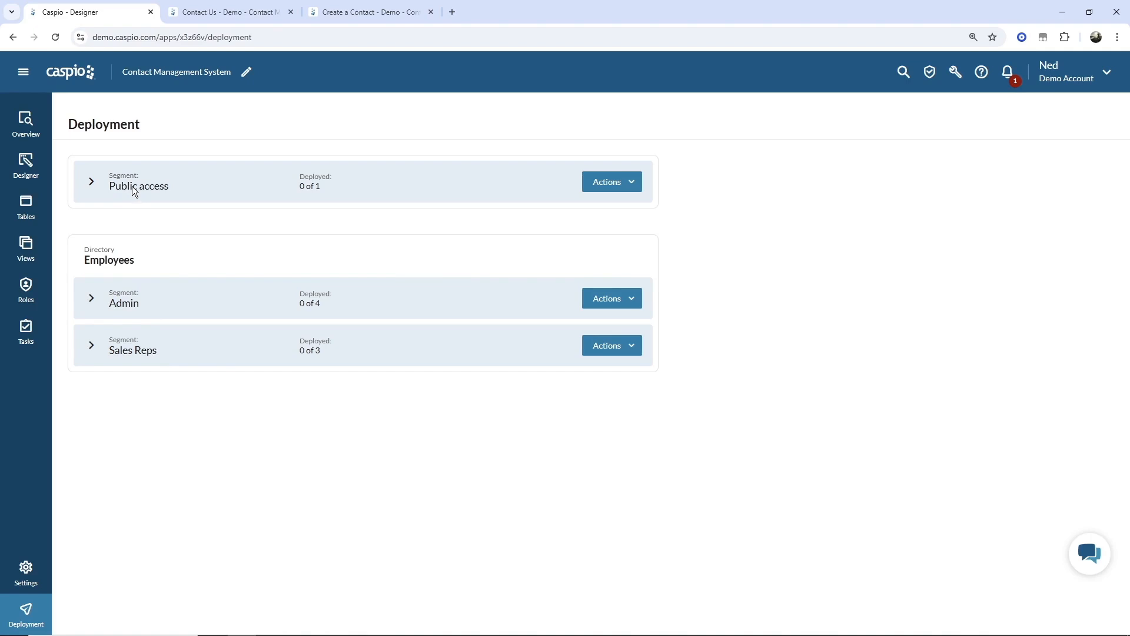
{"action": "left_click", "coordinate": [91, 298]}
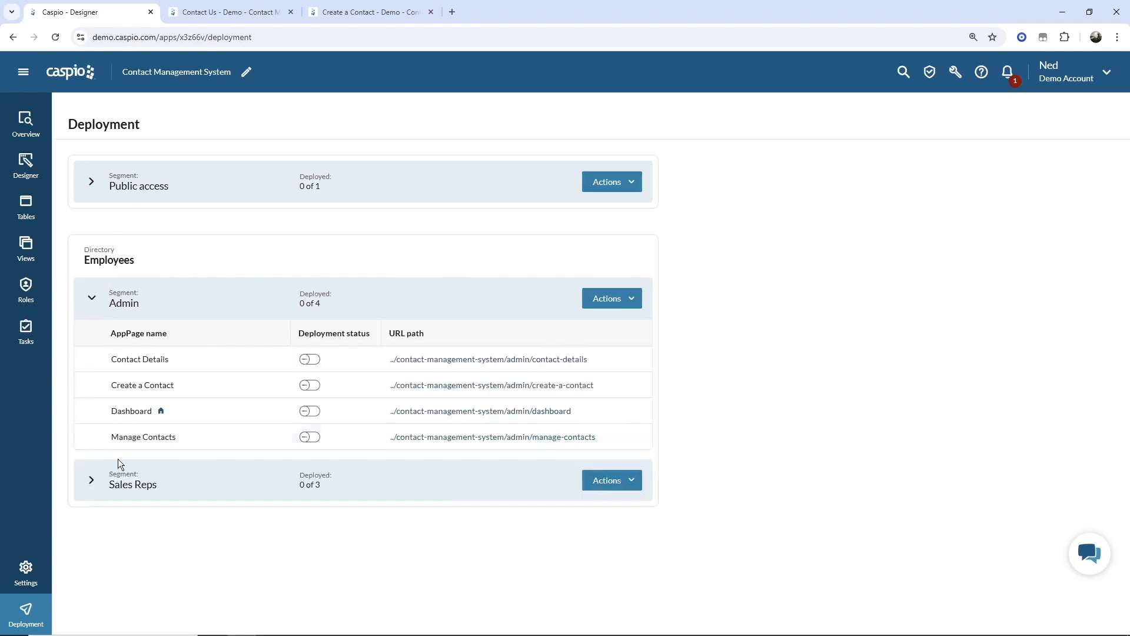
{"action": "left_click", "coordinate": [89, 483]}
{"action": "scroll", "coordinate": [488, 383], "scroll_direction": "down", "scroll_amount": 1}
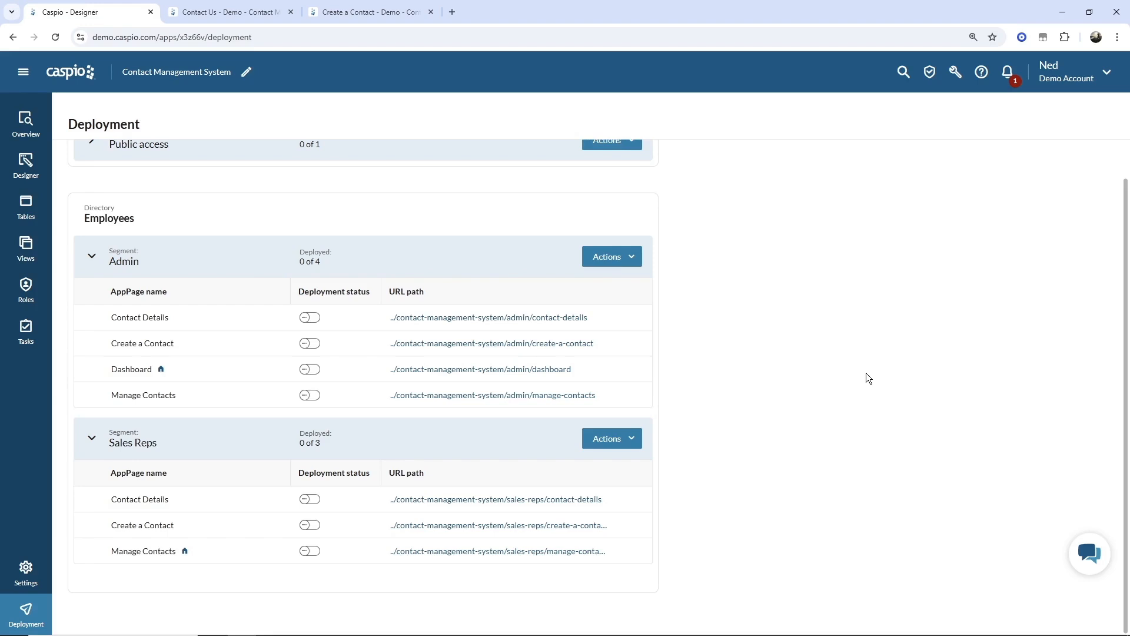
{"action": "scroll", "coordinate": [671, 335], "scroll_direction": "up", "scroll_amount": 1}
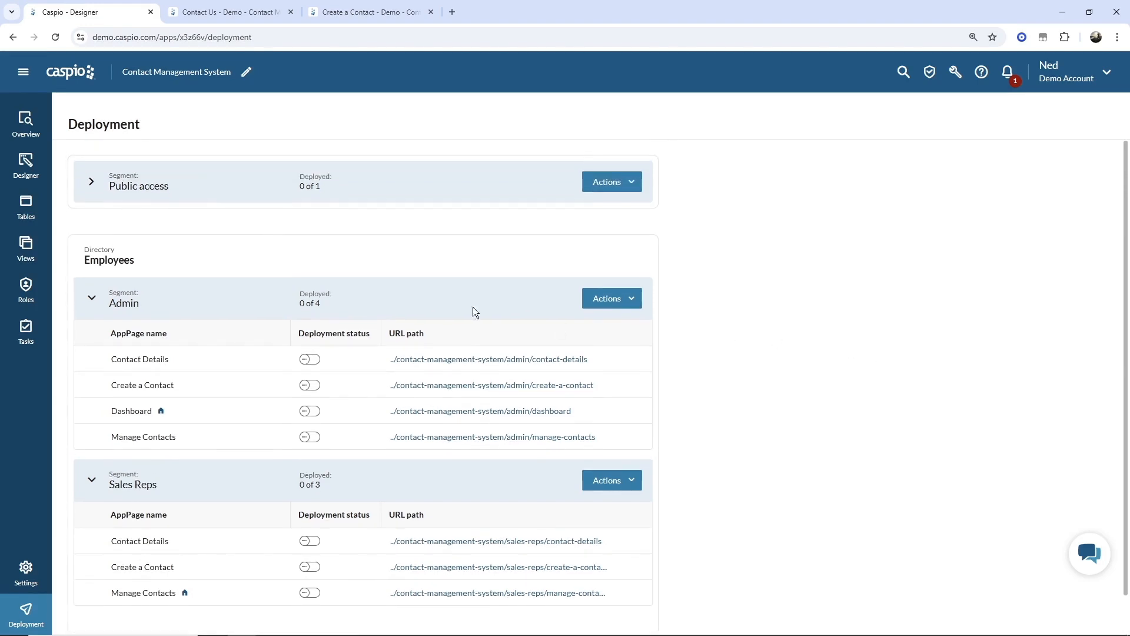
{"action": "left_click", "coordinate": [98, 189]}
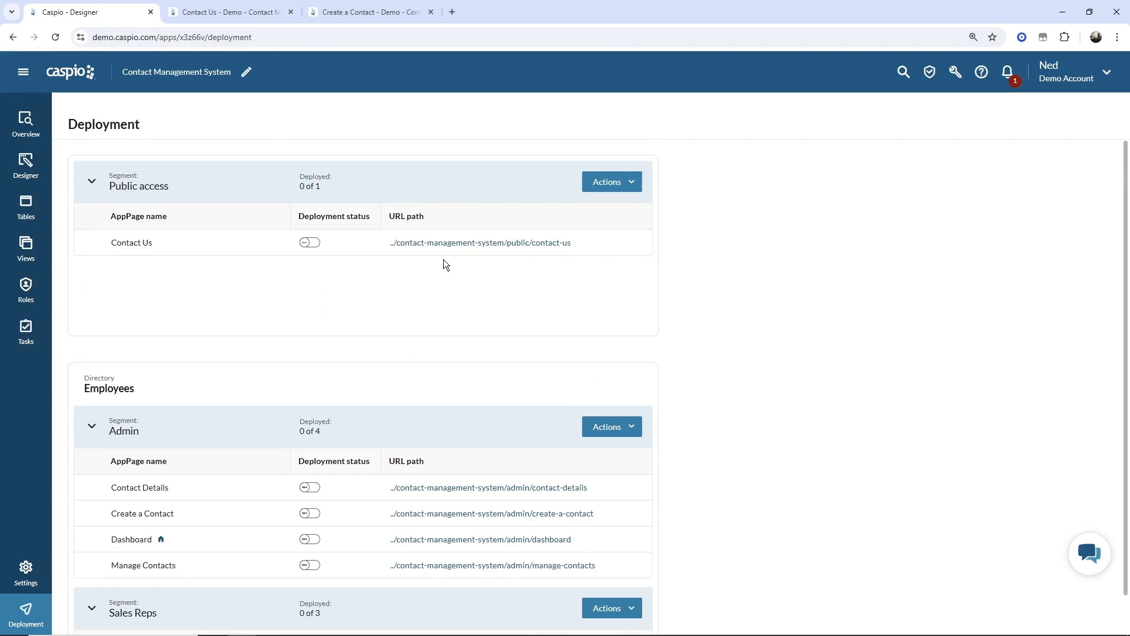
- Deploy the Contact Us AppPage, keeping its URL path unchanged
{"action": "left_click", "coordinate": [307, 243]}
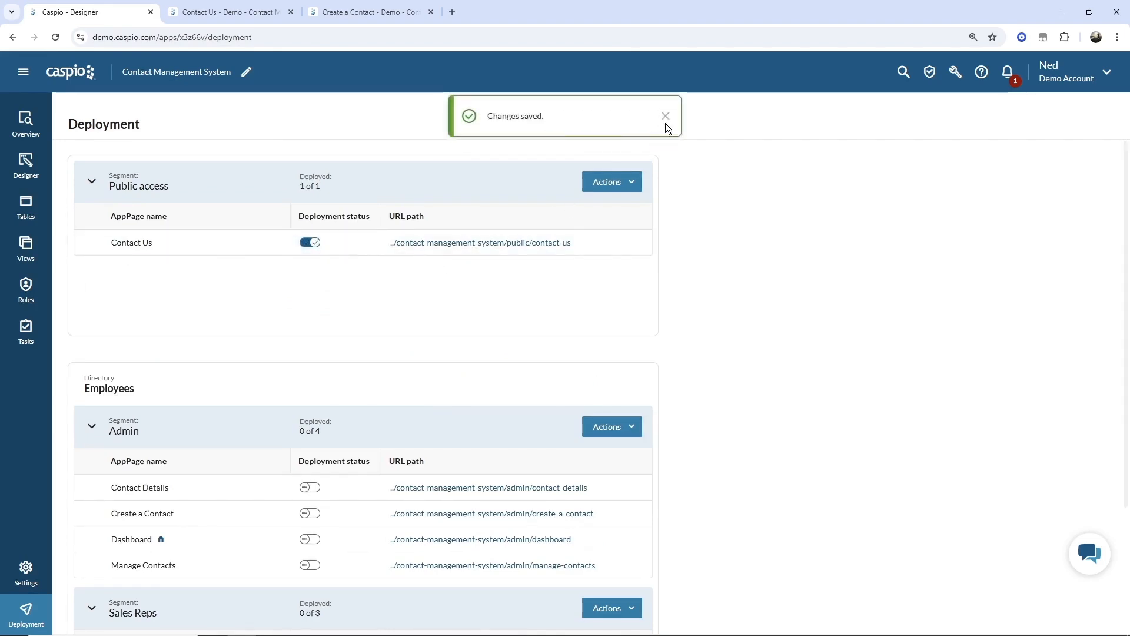
{"action": "left_click", "coordinate": [665, 117]}
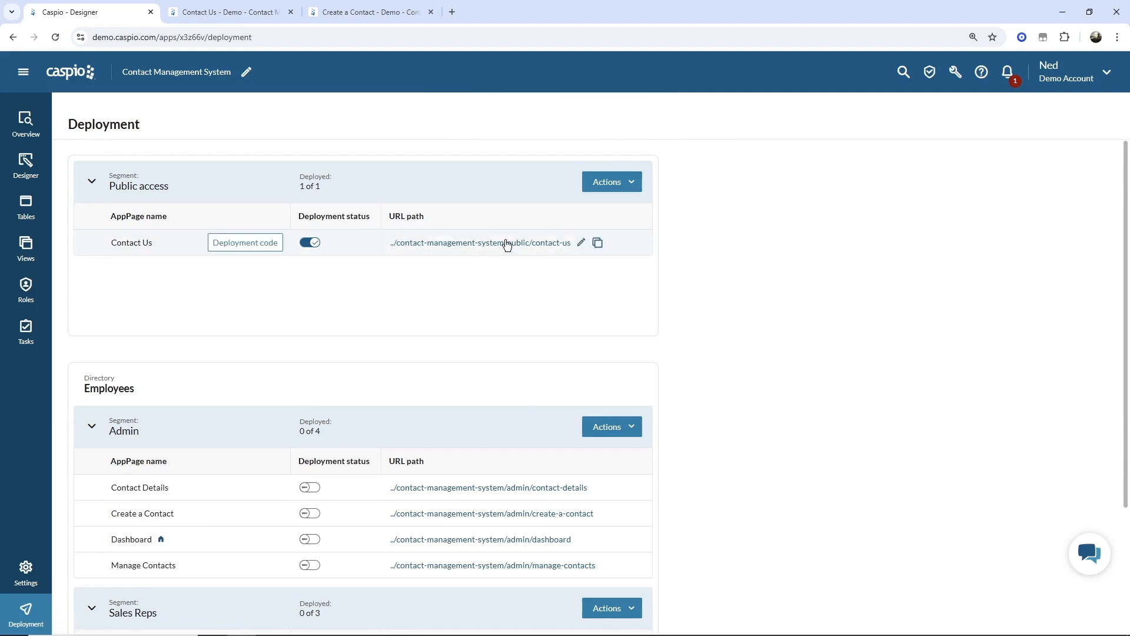
{"action": "left_click", "coordinate": [582, 243]}
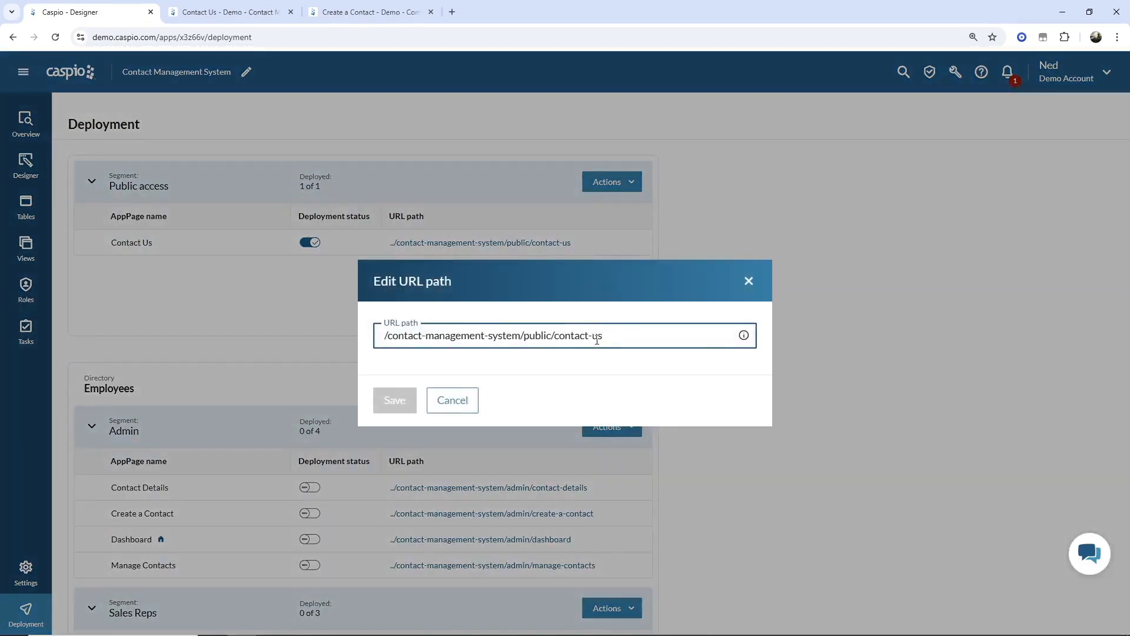
{"action": "left_click", "coordinate": [459, 404]}
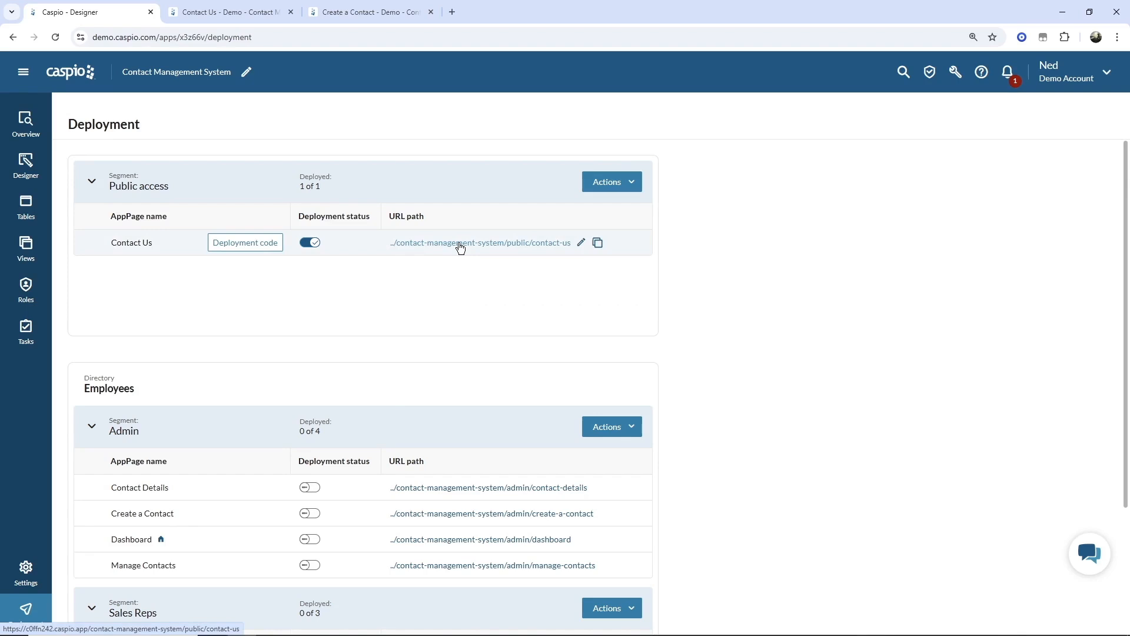
- Copy the Contact Us deployment code snippet
{"action": "left_click", "coordinate": [233, 247]}
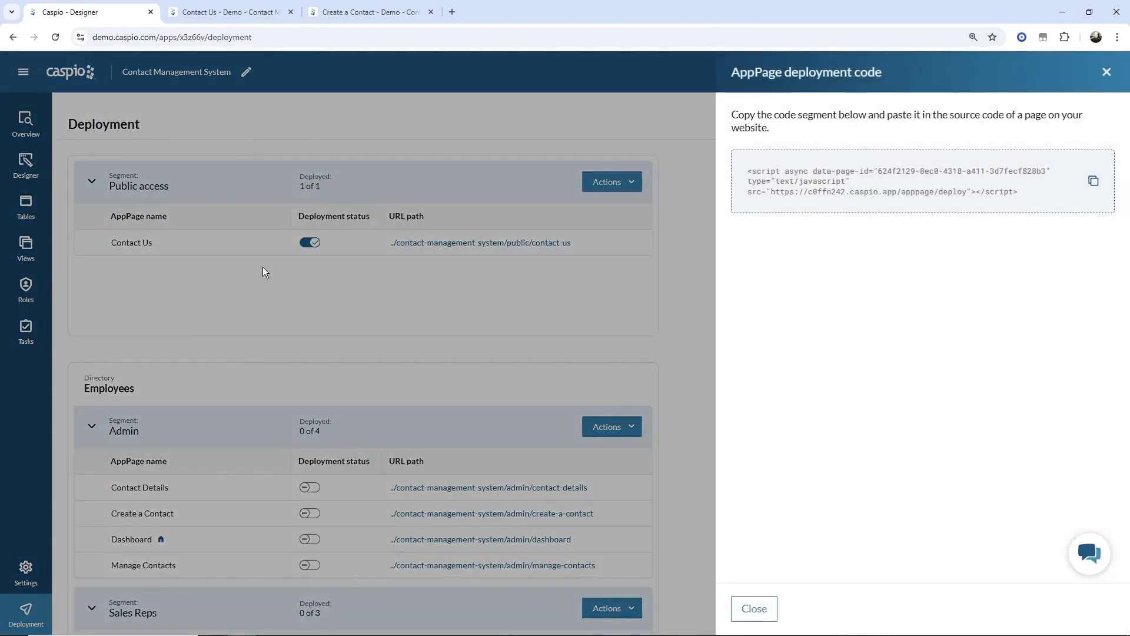
{"action": "left_click", "coordinate": [1095, 183]}
{"action": "left_click", "coordinate": [754, 608]}
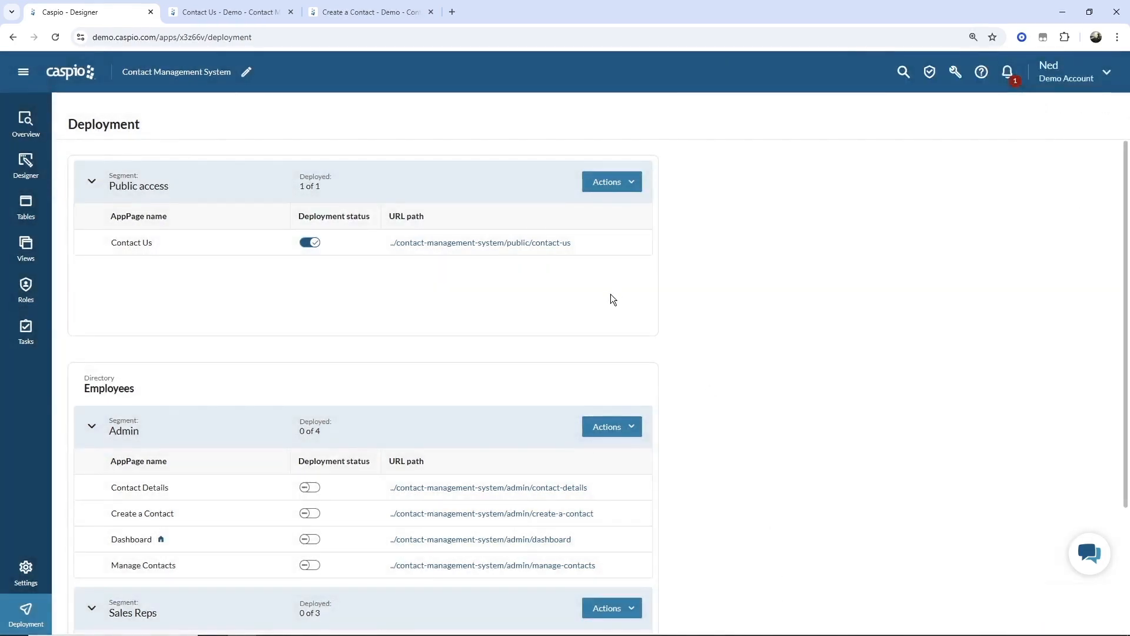
- On the live Contact Us page, enter the lead's first and last name, title CEO and company ABC
{"action": "left_click", "coordinate": [488, 247]}
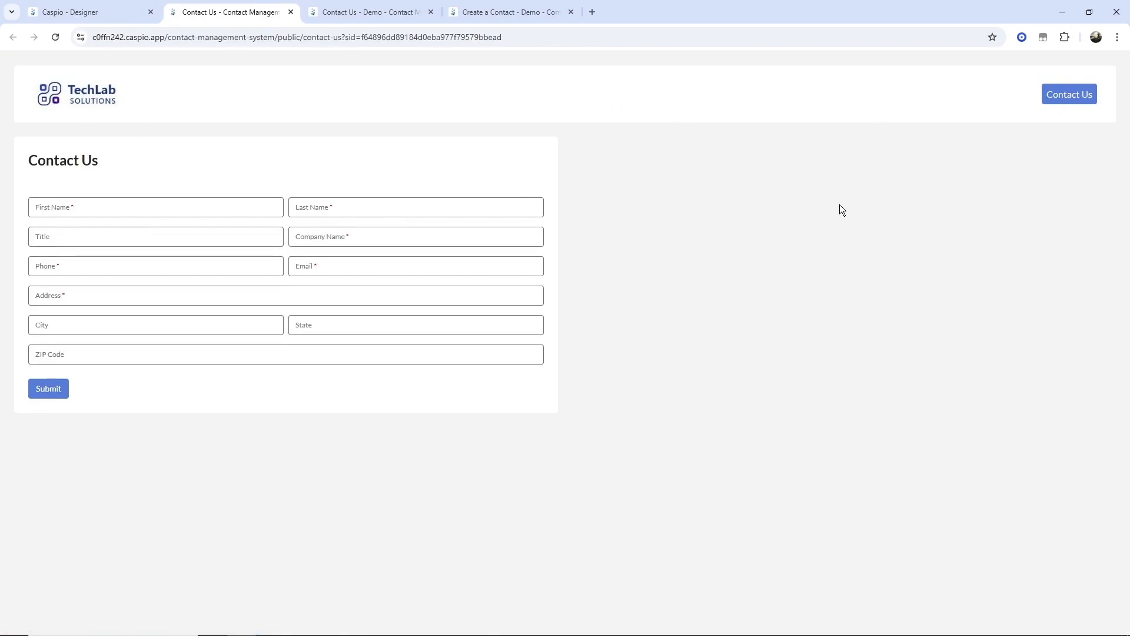
{"action": "left_click", "coordinate": [221, 211]}
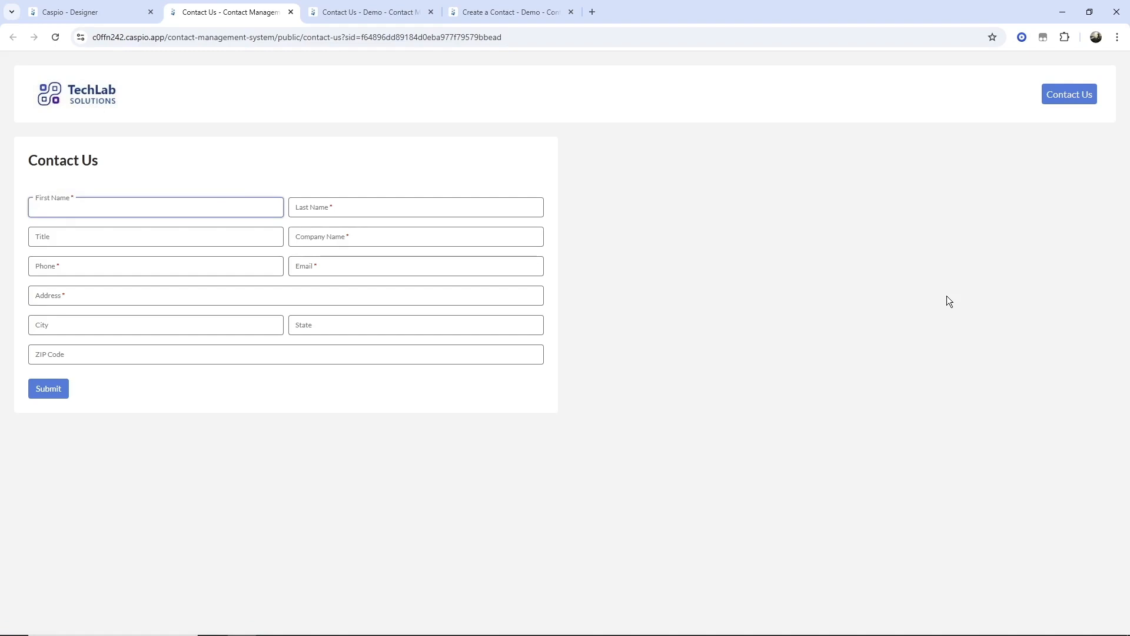
{"action": "key", "text": "Tab"}
{"action": "key", "text": "Tab"}
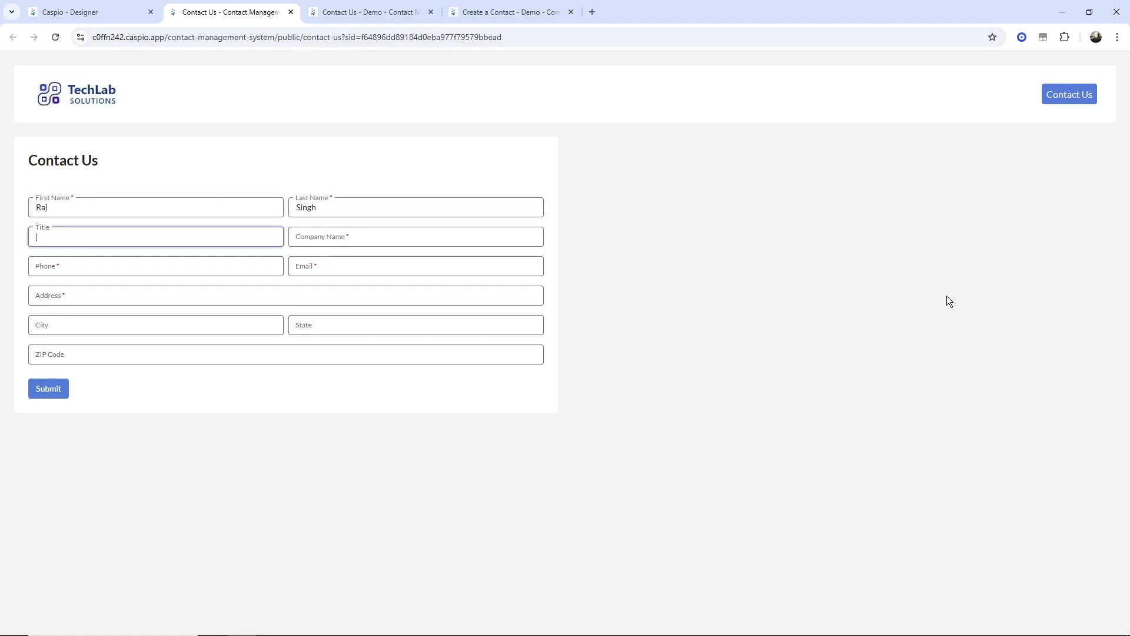
{"action": "type", "text": "CEO"}
{"action": "key", "text": "Tab"}
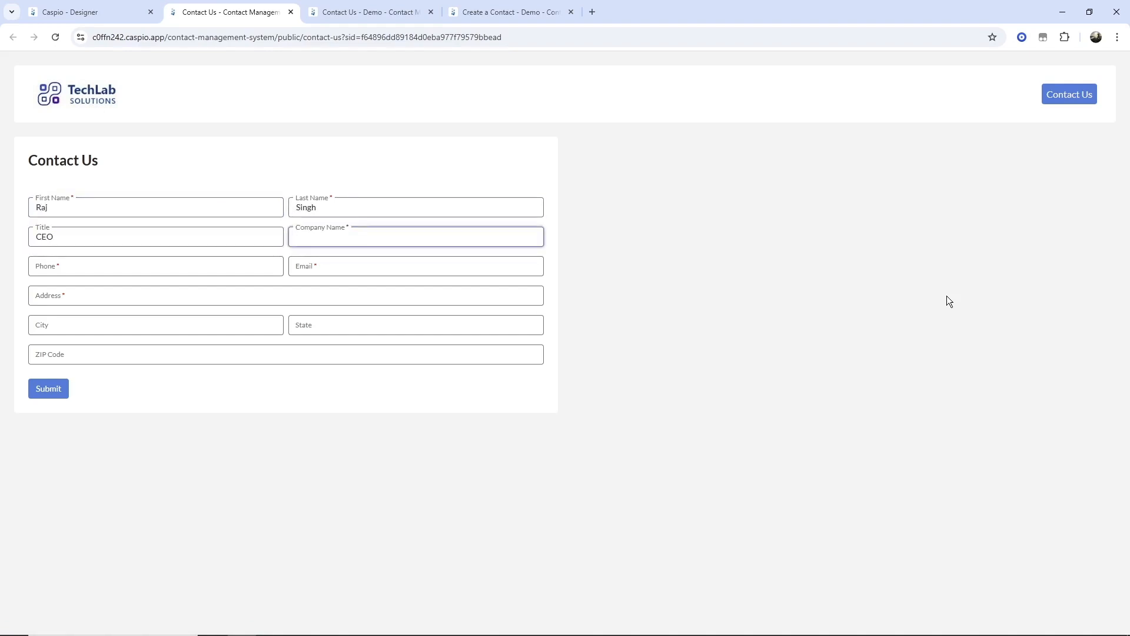
{"action": "type", "text": "ABC"}
{"action": "key", "text": "Tab"}
- Fill in the lead's phone, e-mail, street address and ZIP Code, then submit the form
{"action": "type", "text": "333"}
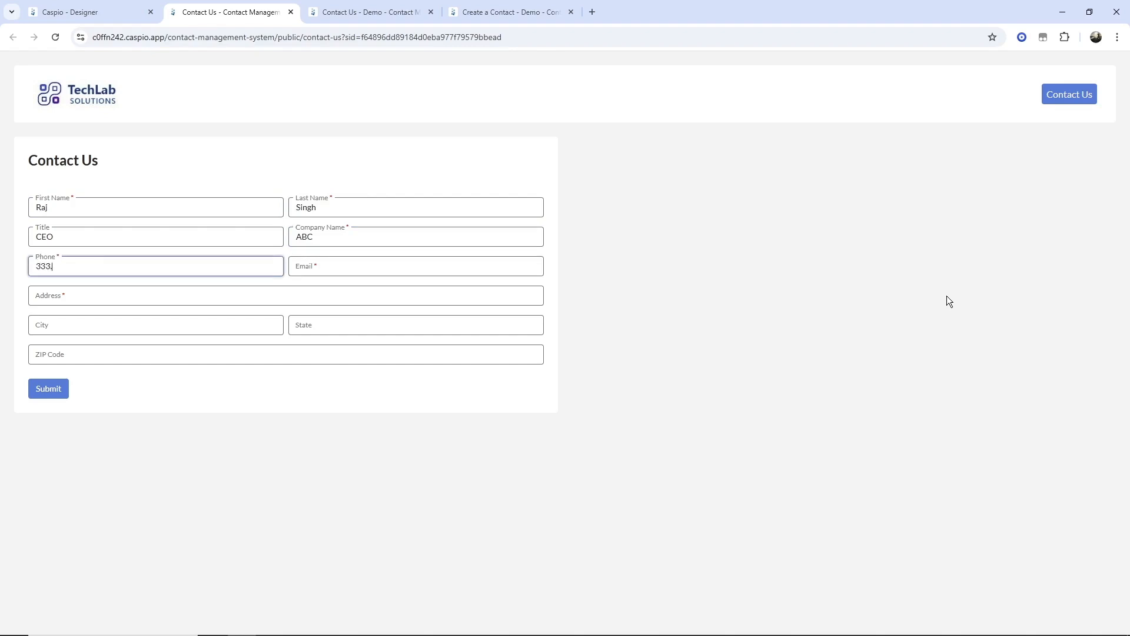
{"action": "type", "text": ".333.3333"}
{"action": "key", "text": "Tab"}
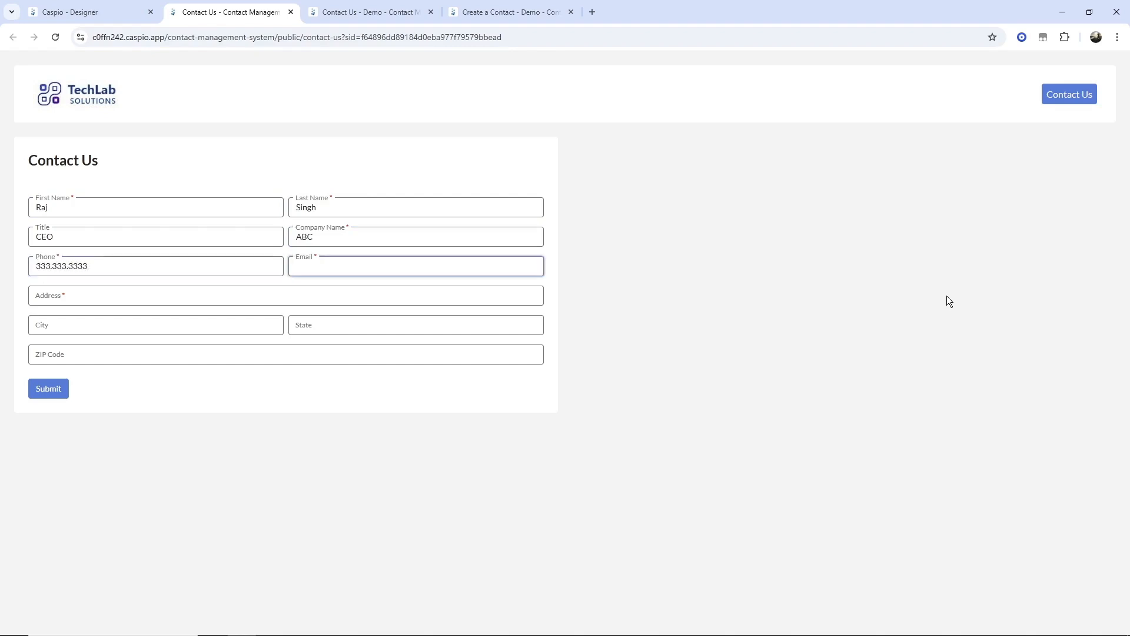
{"action": "key", "text": "Tab"}
{"action": "type", "text": "1"}
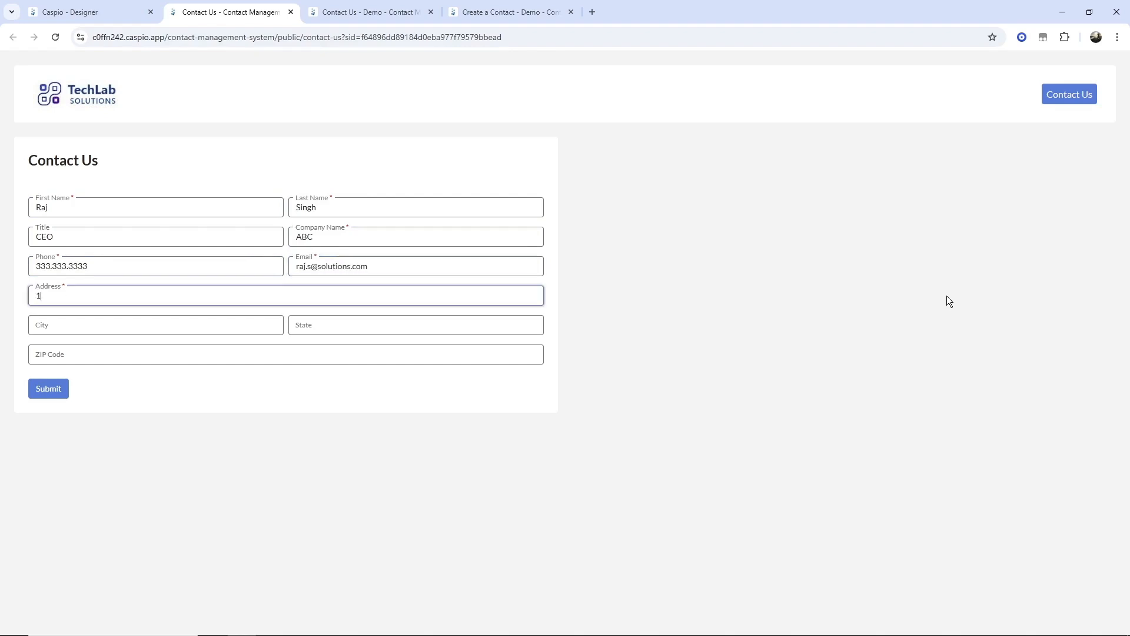
{"action": "type", "text": "23 Easy Street"}
{"action": "key", "text": "Tab"}
{"action": "key", "text": "Tab"}
{"action": "key", "text": "Tab"}
{"action": "type", "text": "34343"}
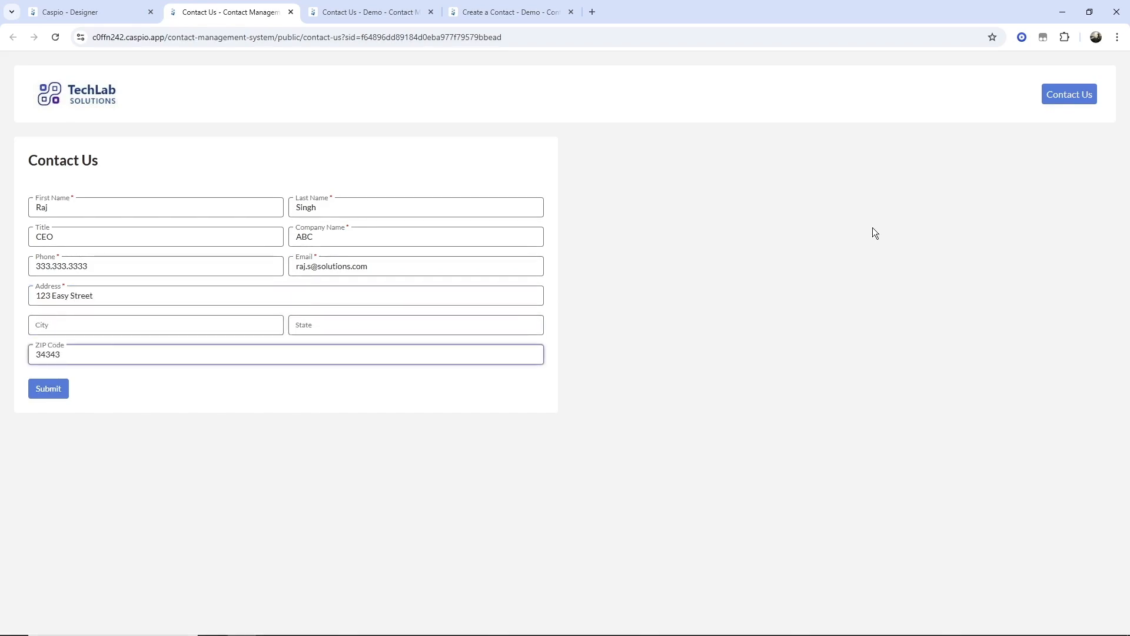
{"action": "left_click", "coordinate": [66, 390]}
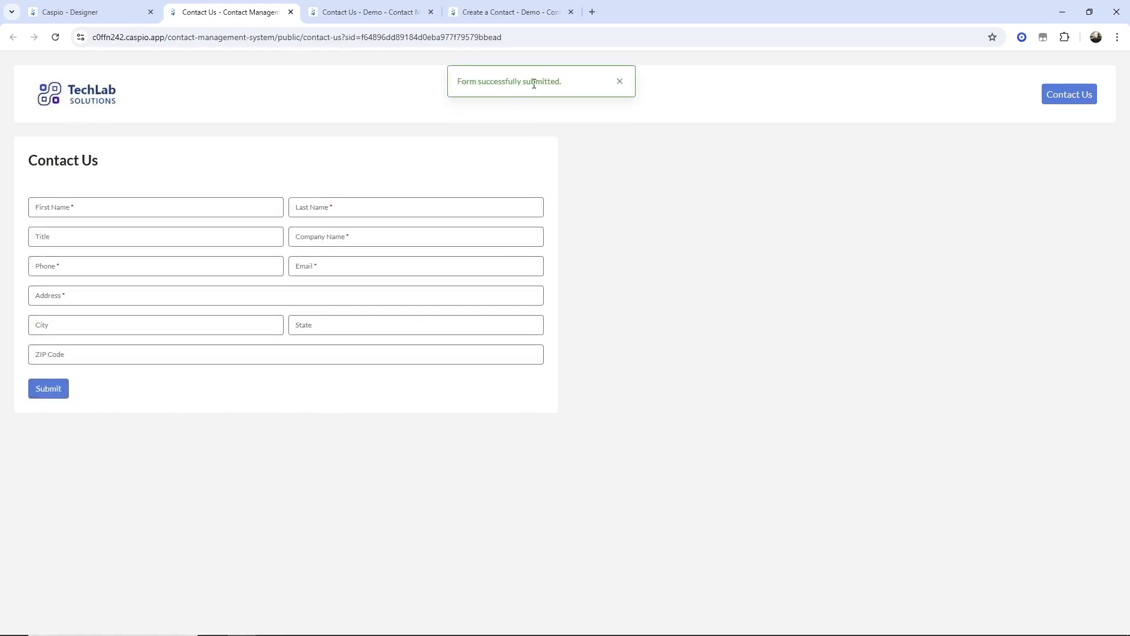
- Confirm the test lead as the last record in cms_demo_contacts, then go to Overview
{"action": "left_click", "coordinate": [112, 20]}
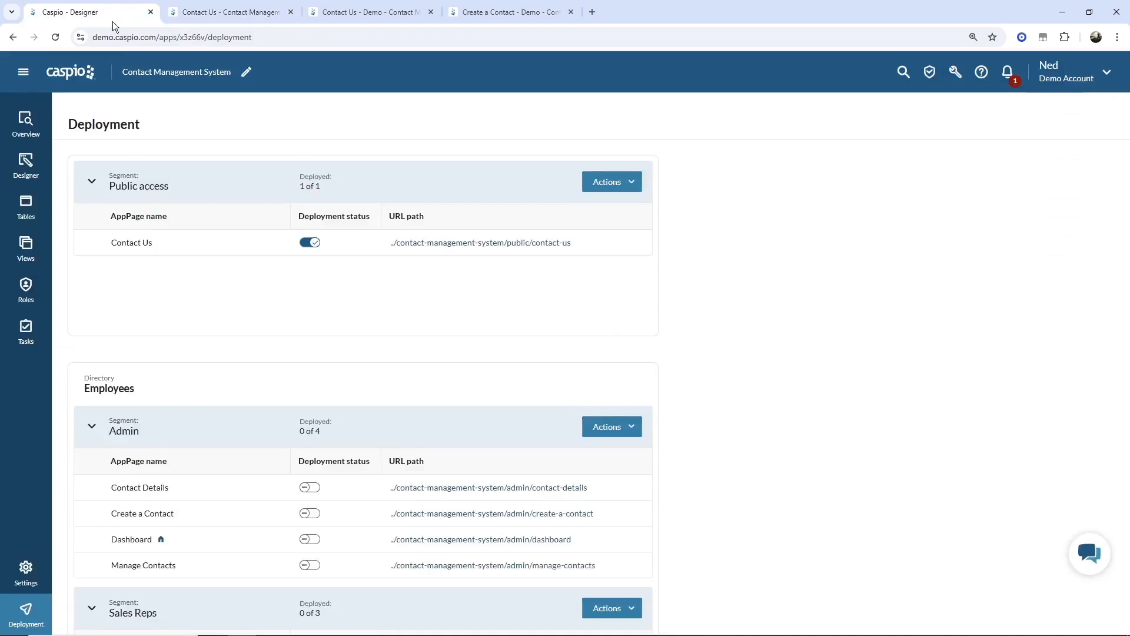
{"action": "left_click", "coordinate": [24, 209]}
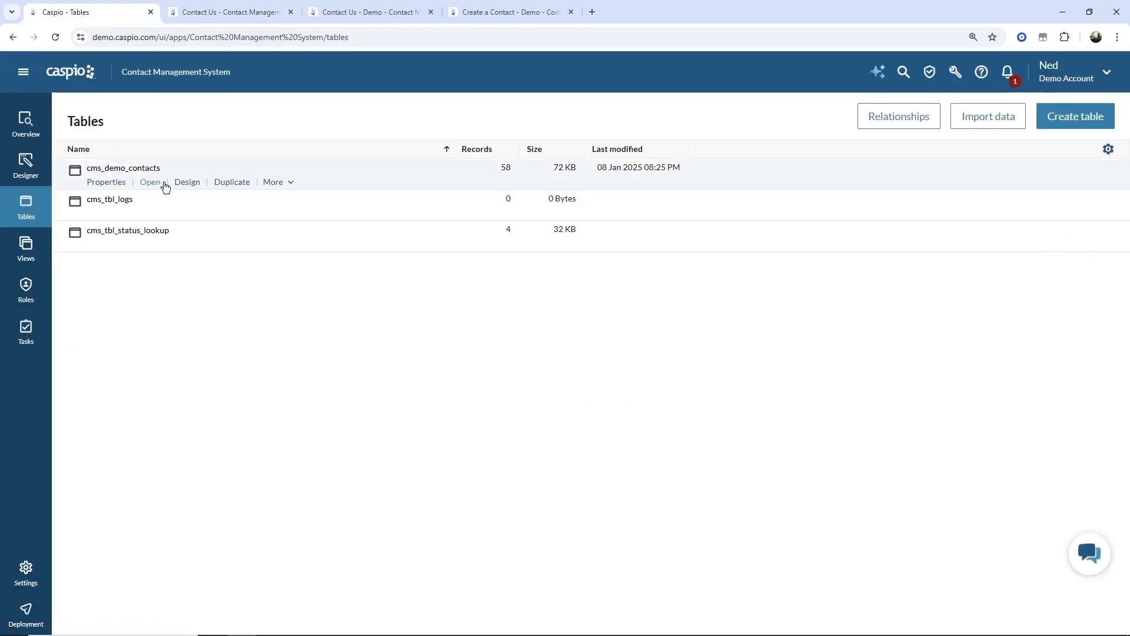
{"action": "left_click", "coordinate": [154, 183]}
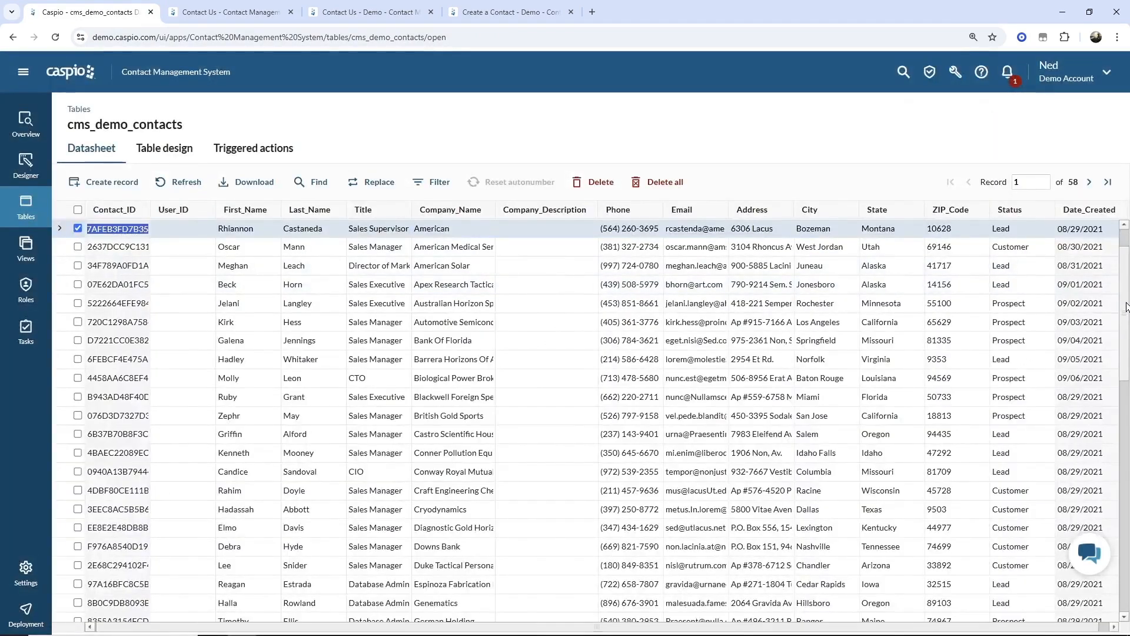
{"action": "left_click_drag", "start_coordinate": [1126, 551], "coordinate": [1126, 555]}
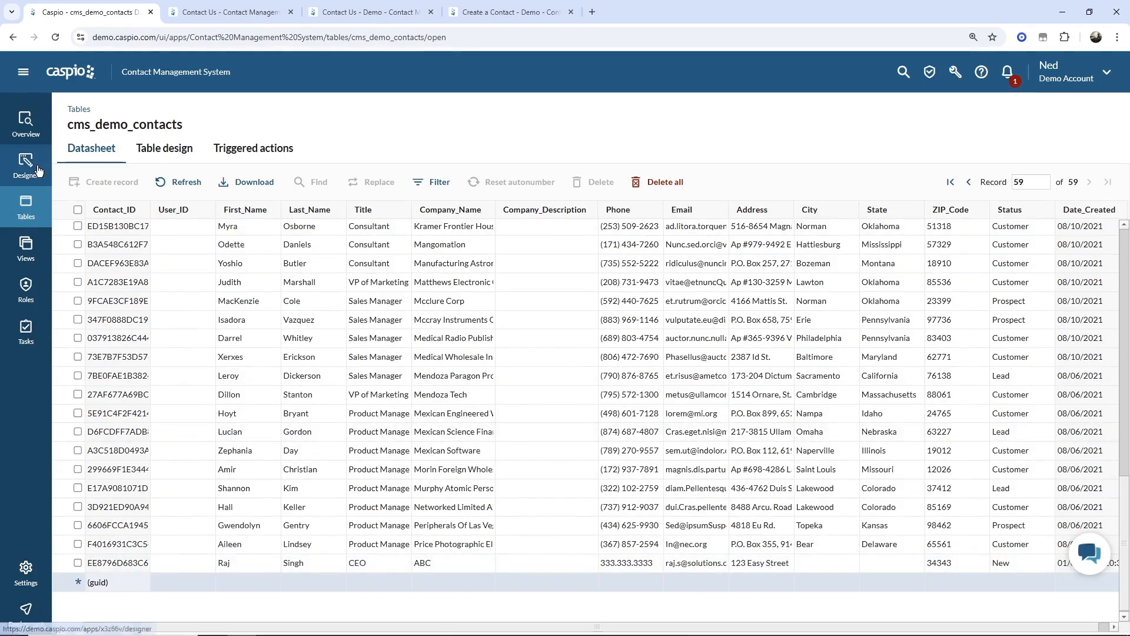
{"action": "left_click", "coordinate": [26, 127]}
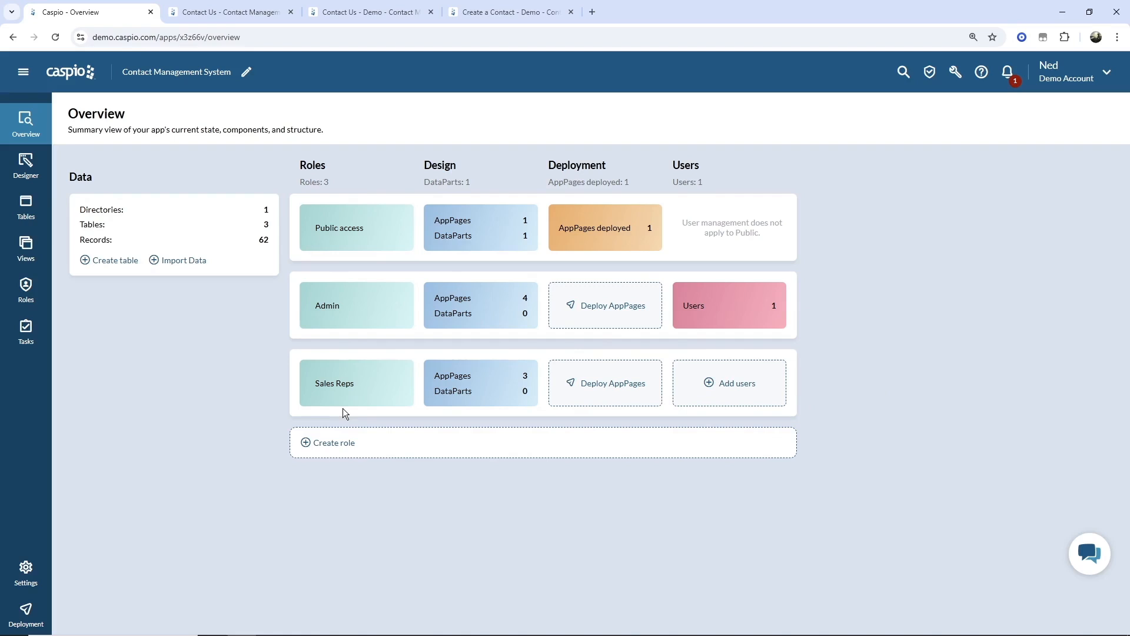
{"action": "mouse_move", "coordinate": [380, 294]}
{"action": "mouse_move", "coordinate": [433, 285]}
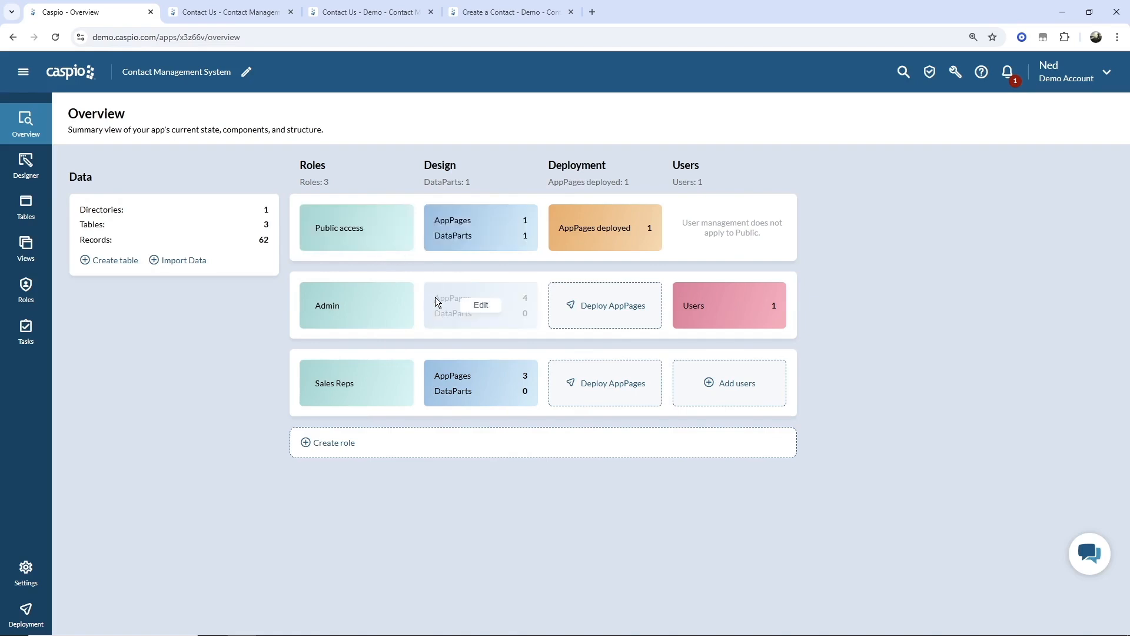
{"action": "mouse_move", "coordinate": [433, 385]}
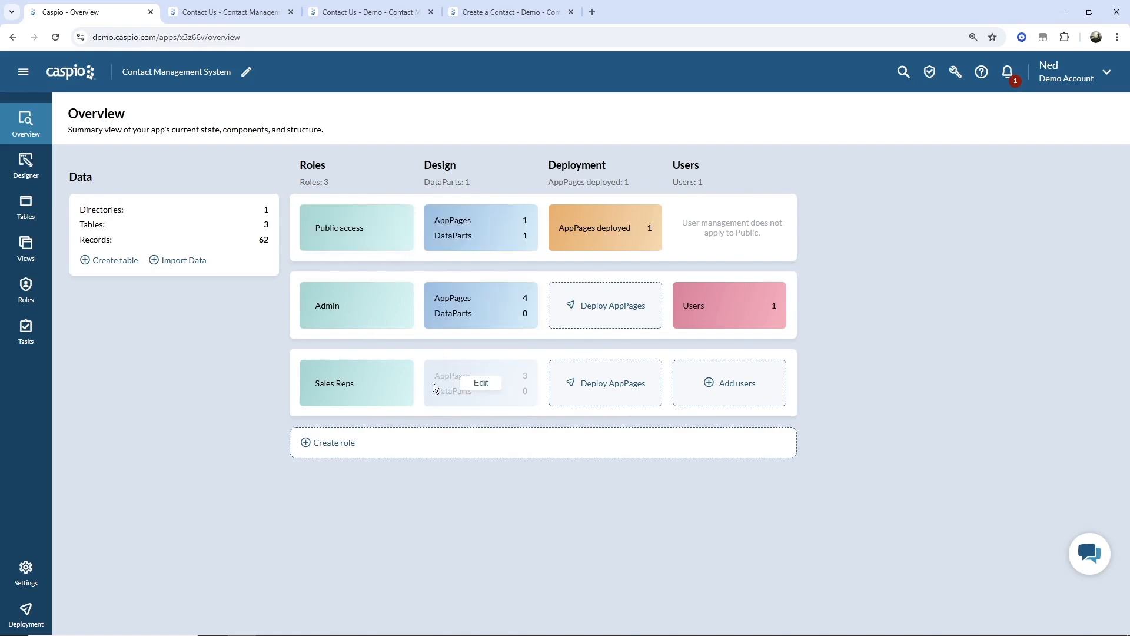
{"action": "mouse_move", "coordinate": [641, 211]}
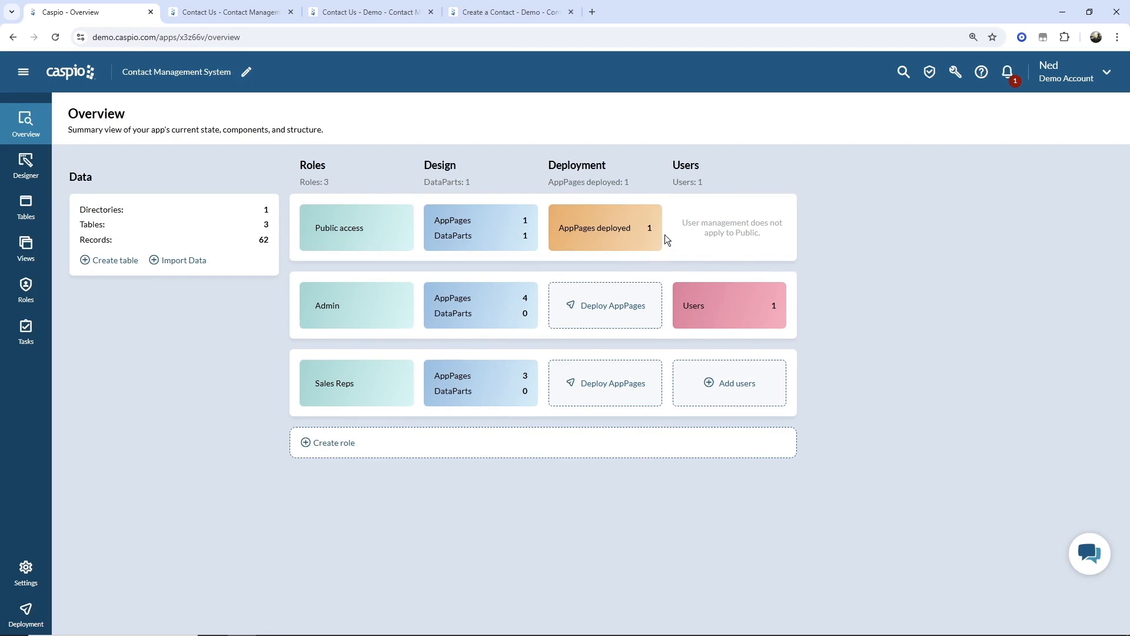
{"action": "mouse_move", "coordinate": [642, 234]}
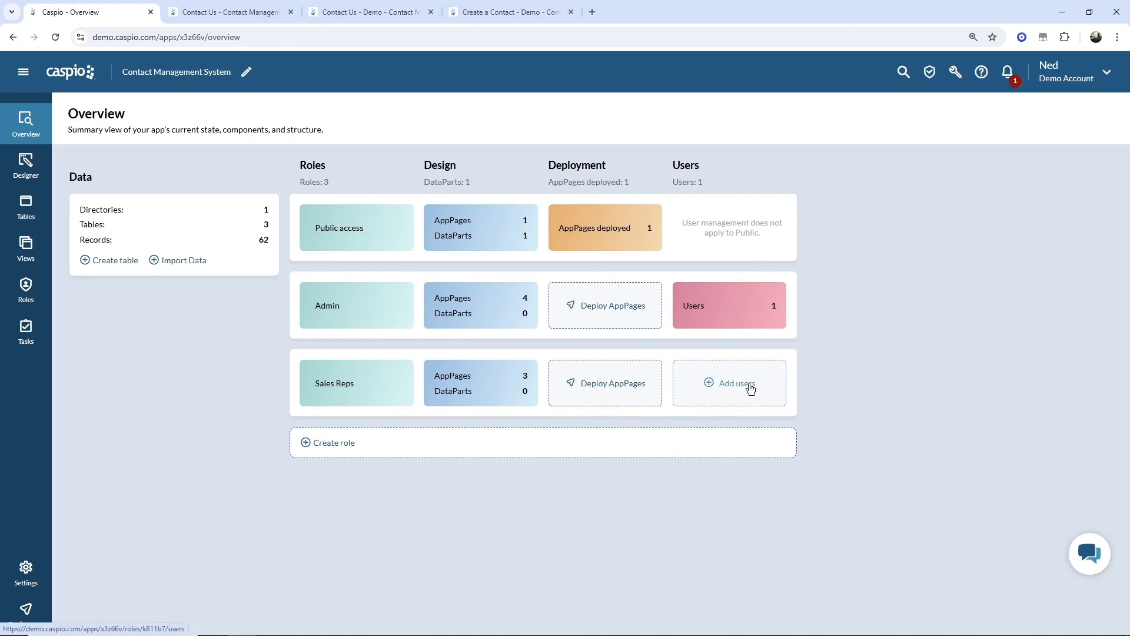
- Add the second employee from the Employees directory to the Sales Reps role
{"action": "left_click", "coordinate": [32, 291]}
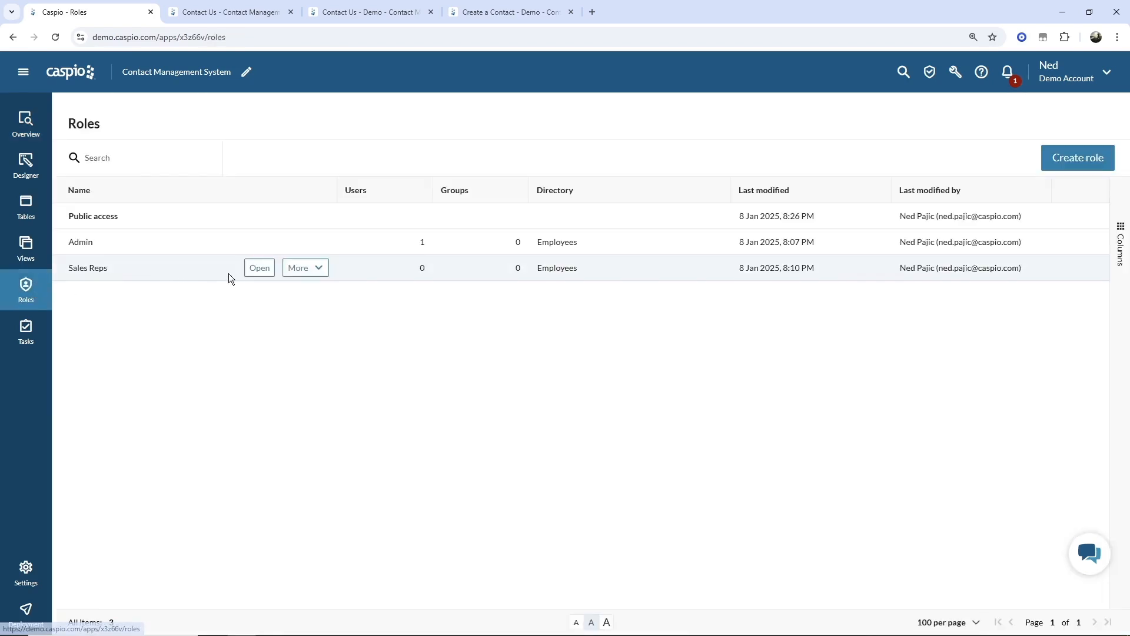
{"action": "left_click", "coordinate": [259, 270]}
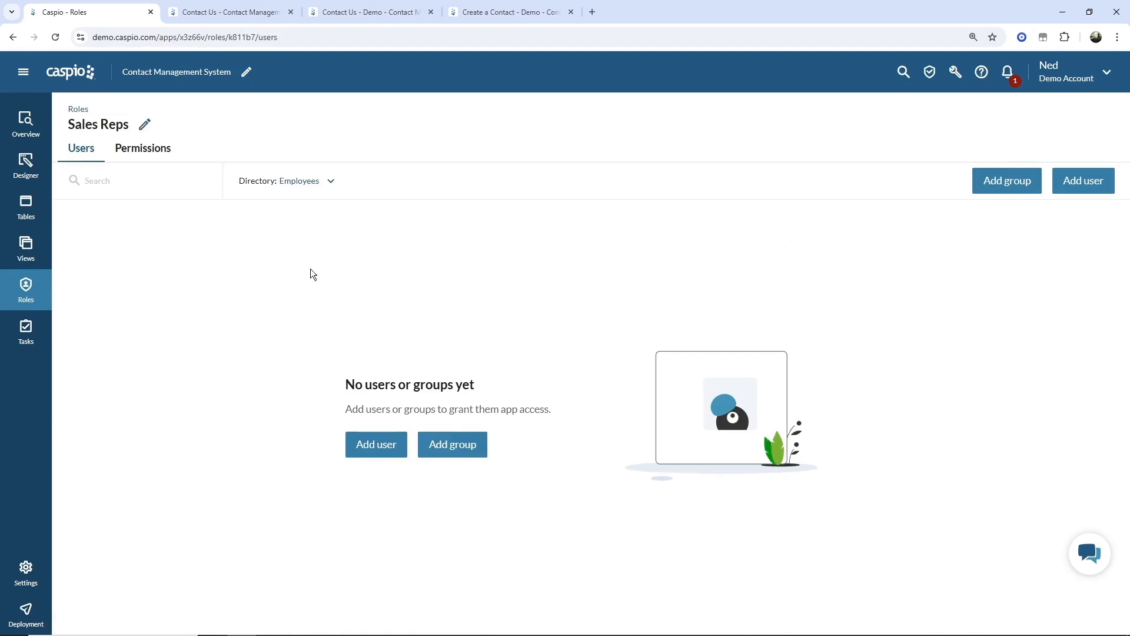
{"action": "left_click", "coordinate": [1090, 180]}
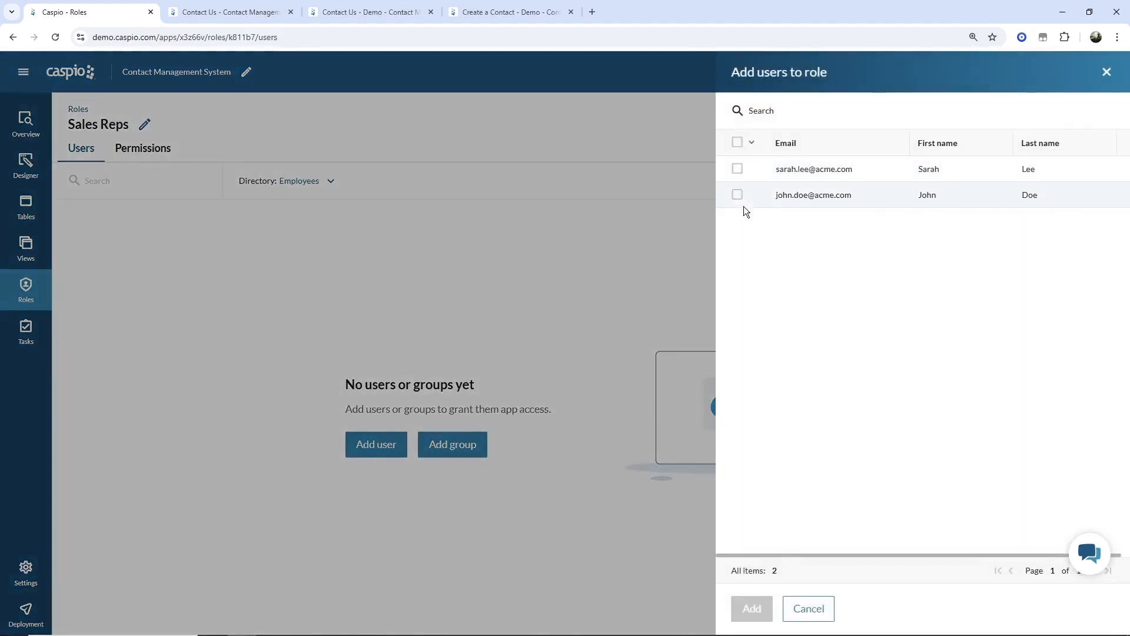
{"action": "left_click", "coordinate": [738, 195]}
{"action": "left_click", "coordinate": [760, 608]}
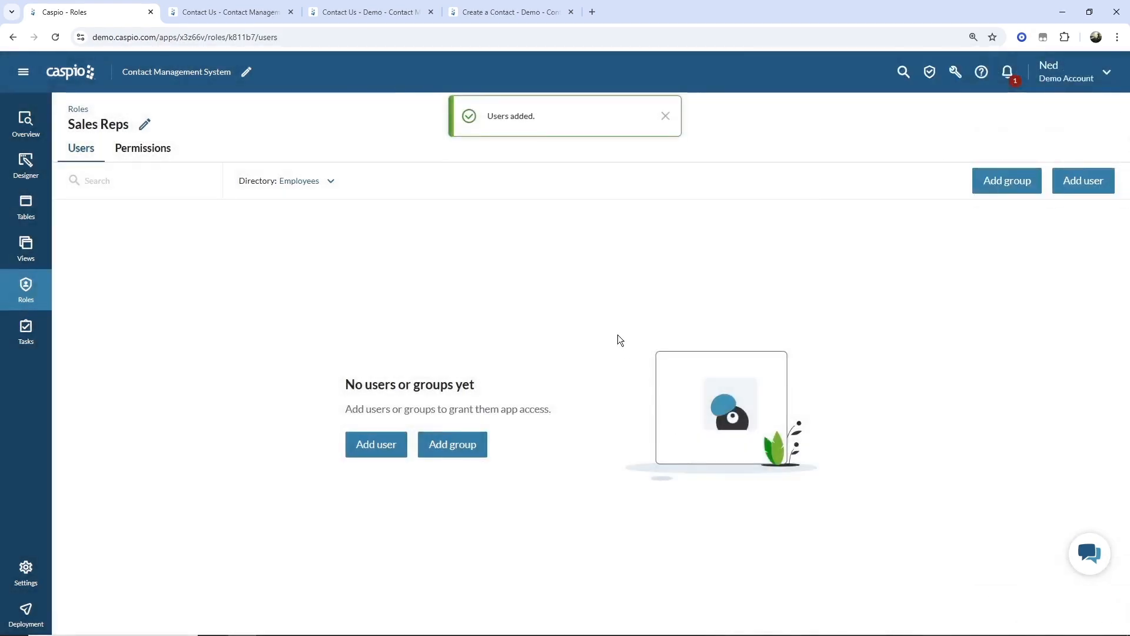
- Dismiss the users-added confirmation, return to the app Overview and open the Designer
{"action": "left_click", "coordinate": [666, 116]}
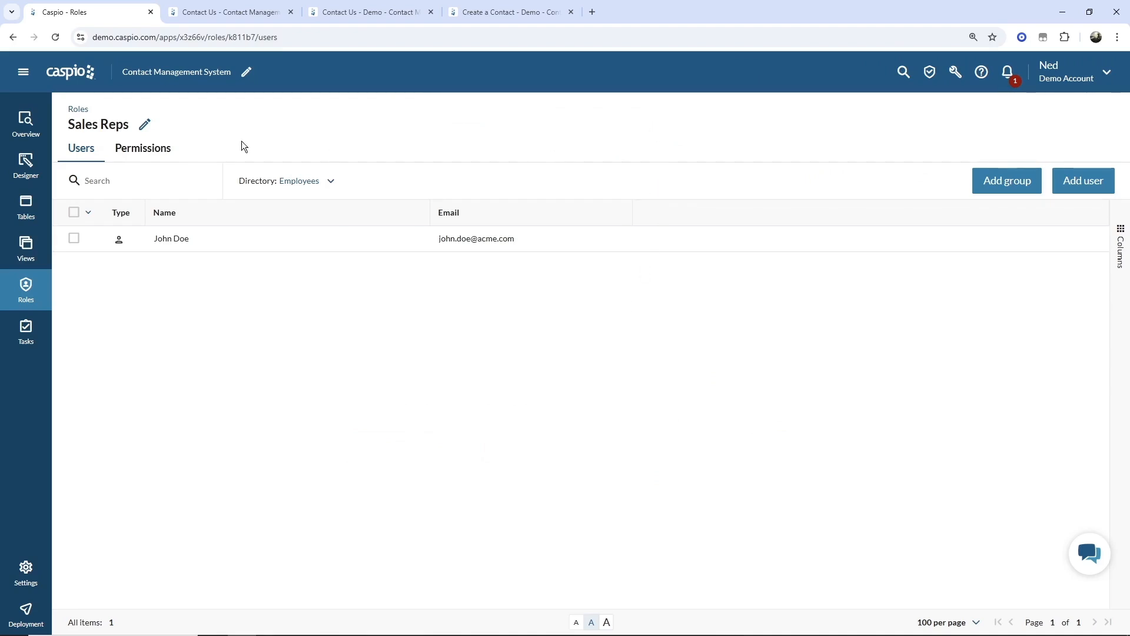
{"action": "left_click", "coordinate": [26, 126]}
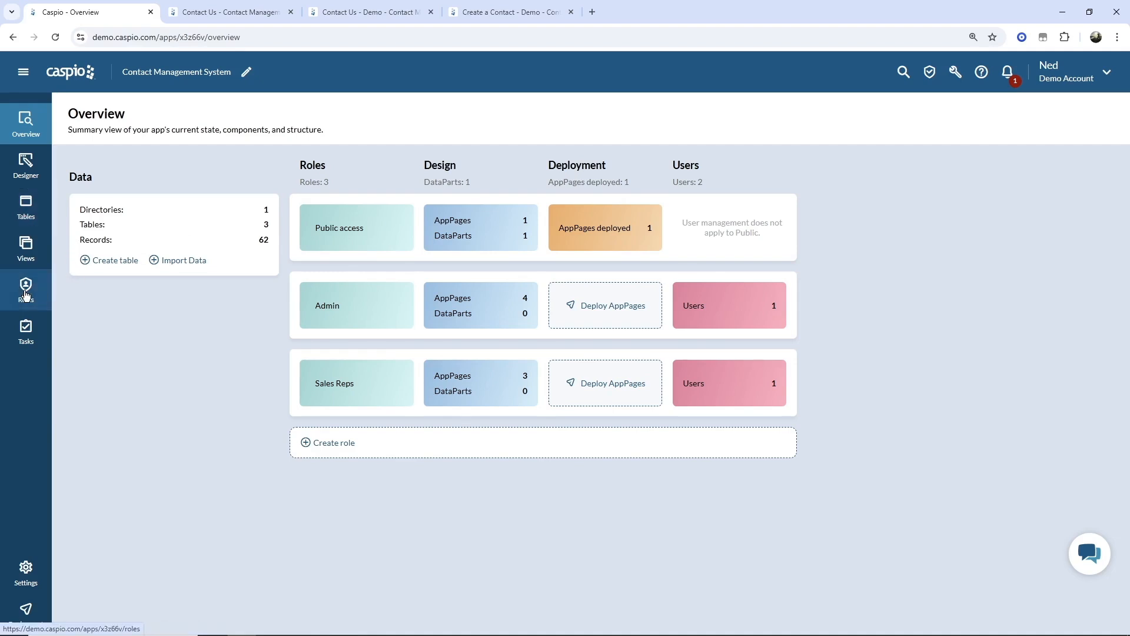
{"action": "left_click", "coordinate": [21, 172]}
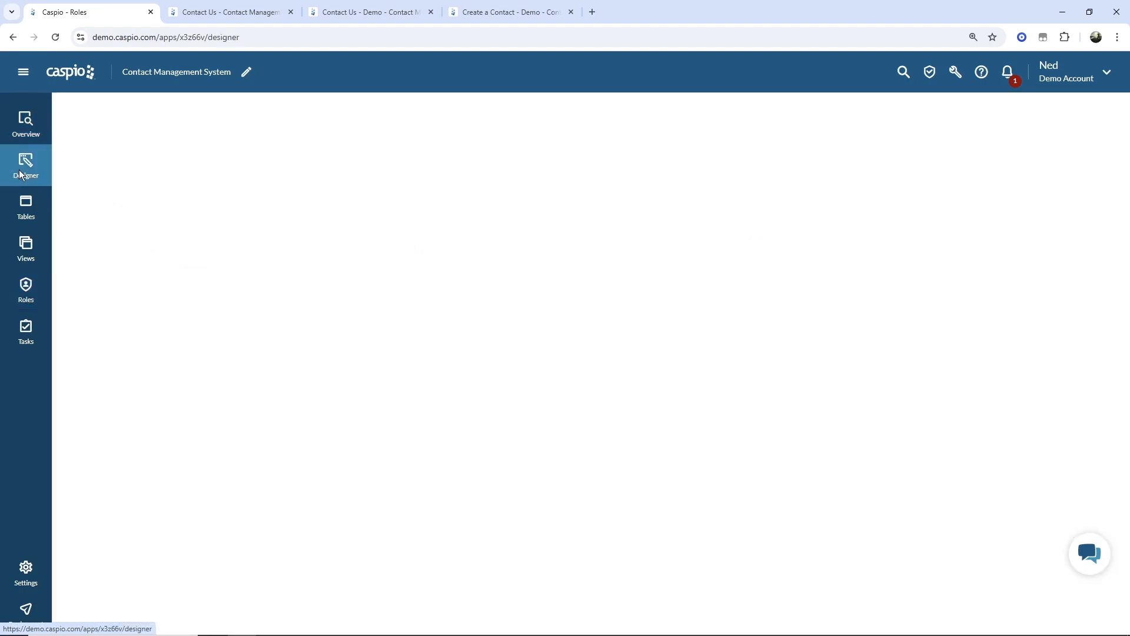